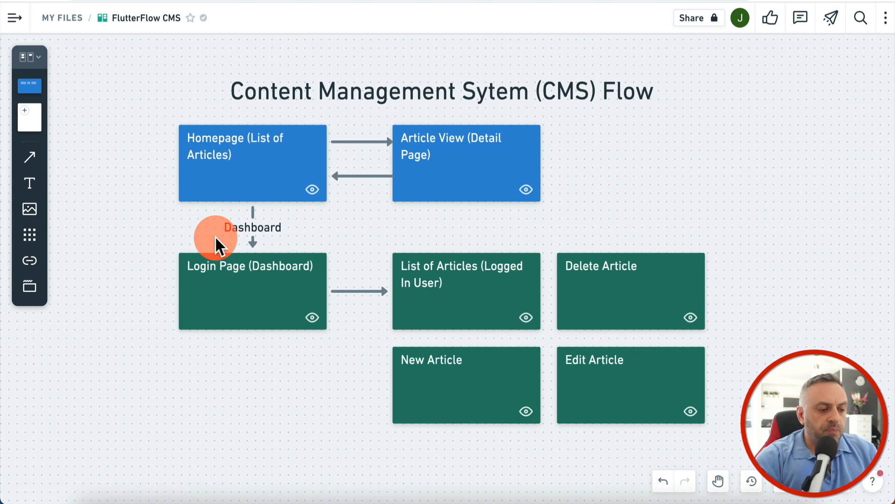
- Look over the CMS flow chart of public and dashboard pages and the schema section below it
scroll(212, 252, down, 1)
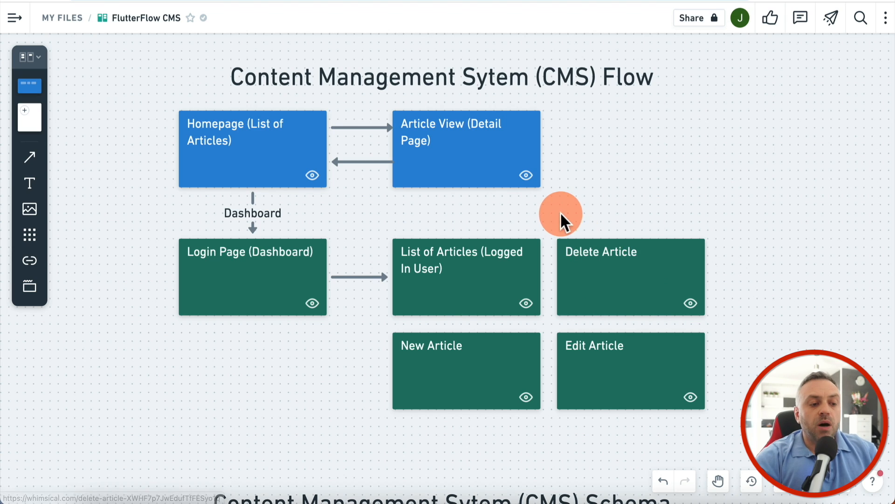
scroll(547, 244, down, 8)
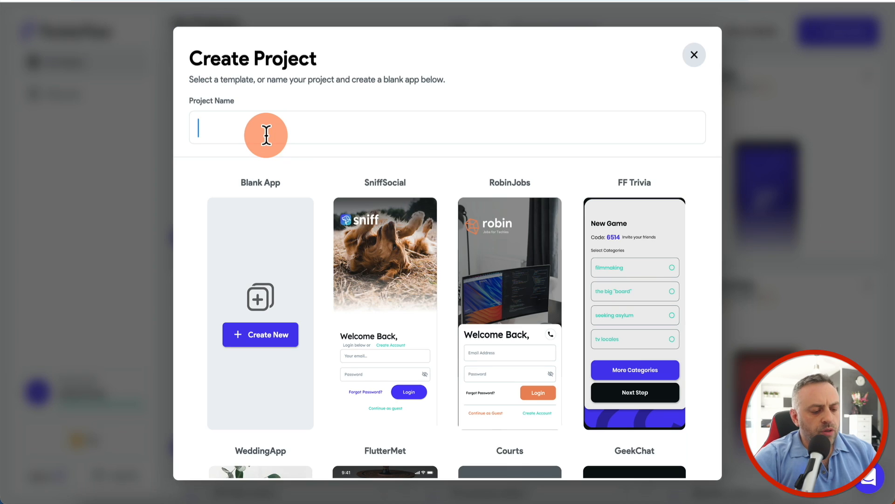
- Create a blank FlutterFlow project named CMSTestApp and continue to the Firebase part of its setup
text(CMSTestApp)
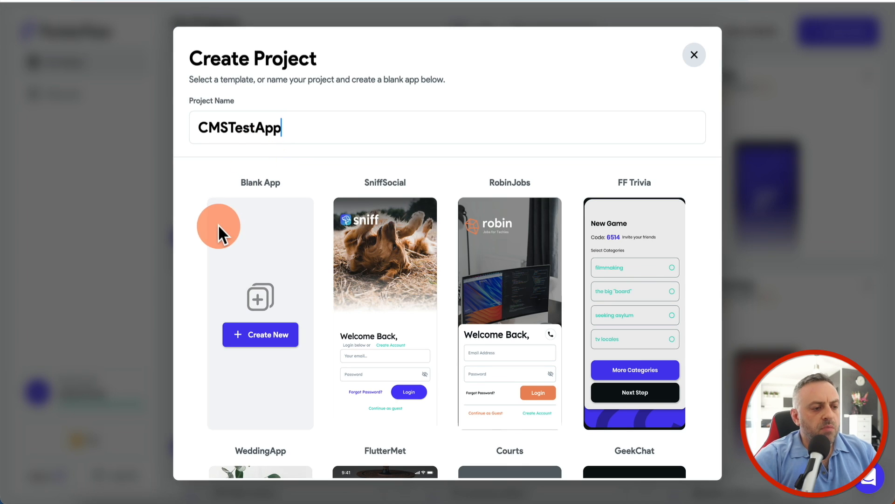
click(272, 336)
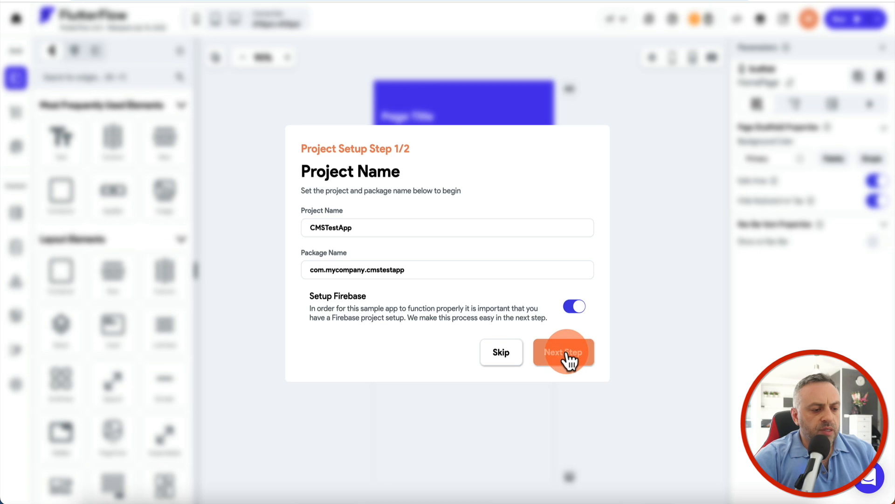
click(566, 357)
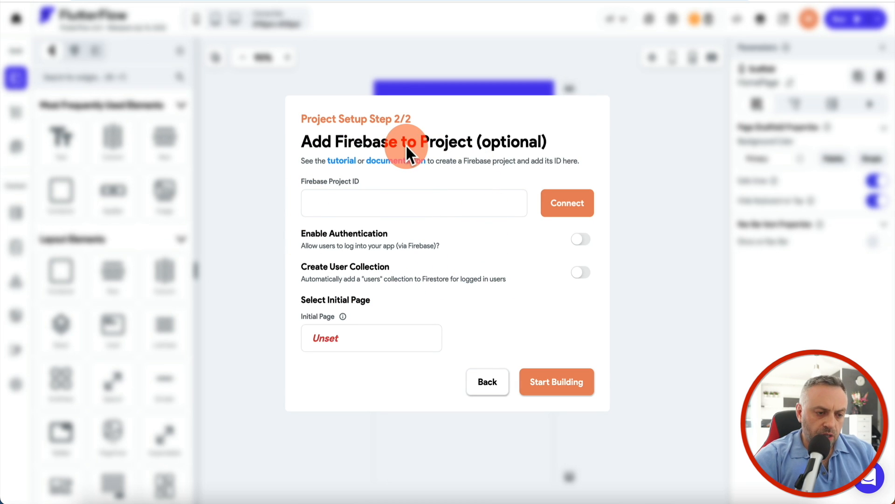
click(581, 240)
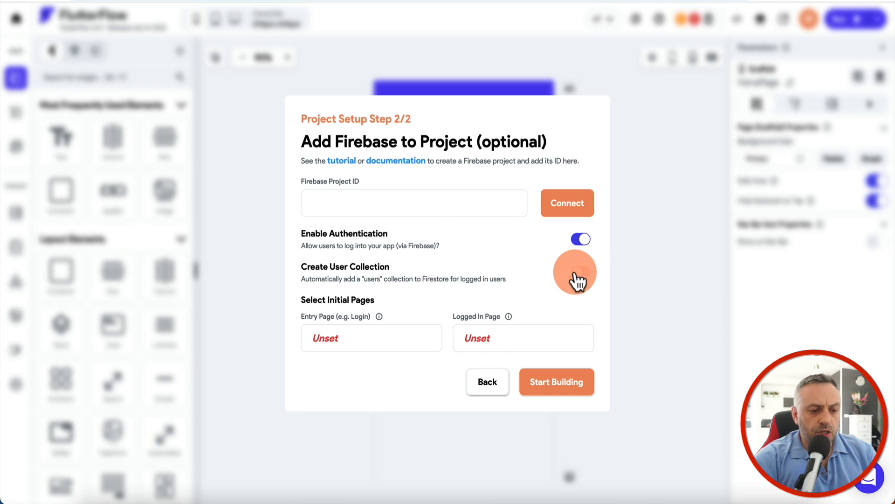
click(580, 239)
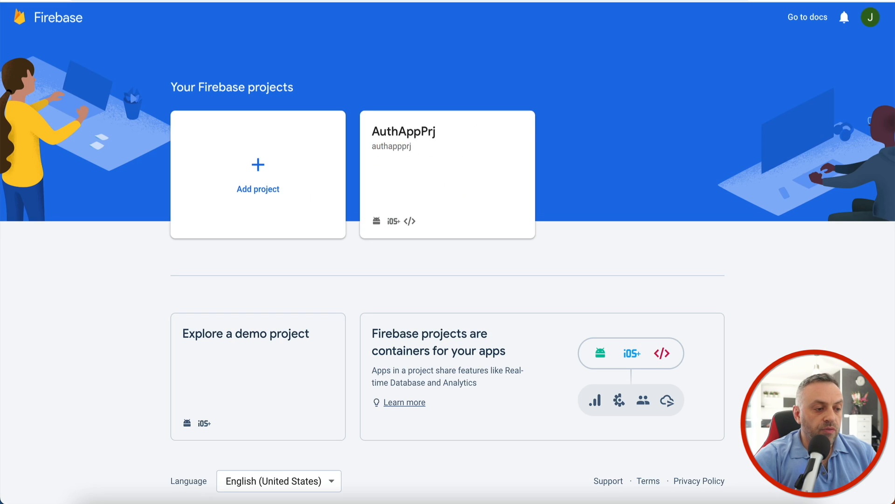
- Switch to the Firebase console and create a new project named CMSTestApp
click(261, 168)
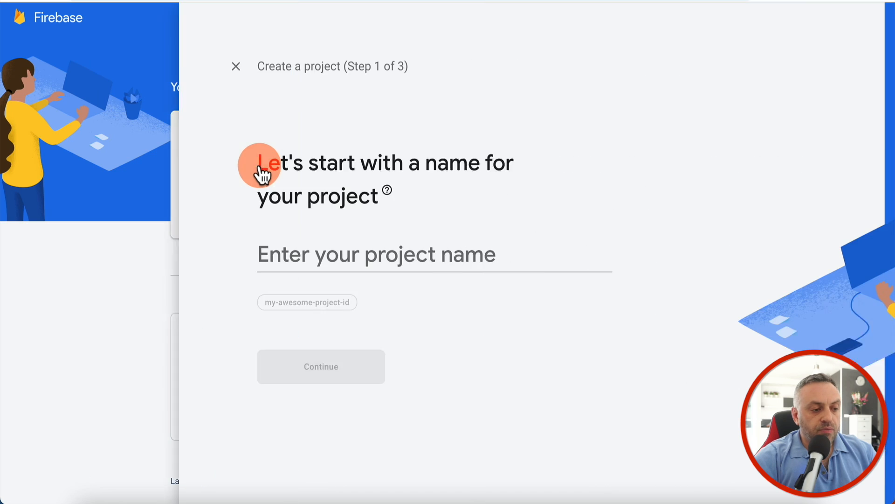
click(236, 250)
text(CMSTestApp)
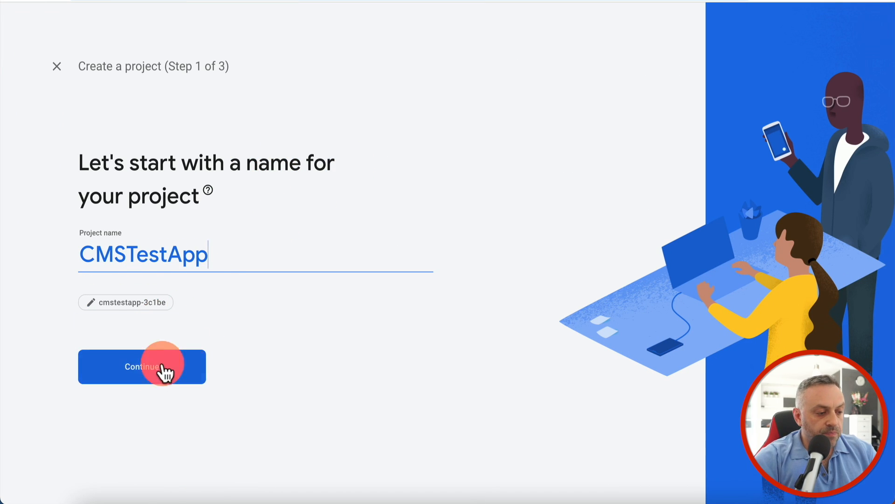
click(160, 369)
click(88, 438)
click(426, 496)
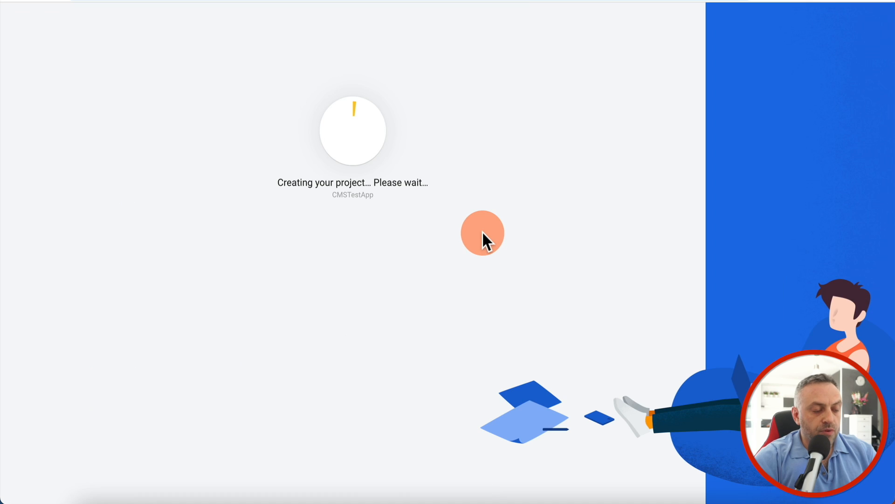
click(352, 265)
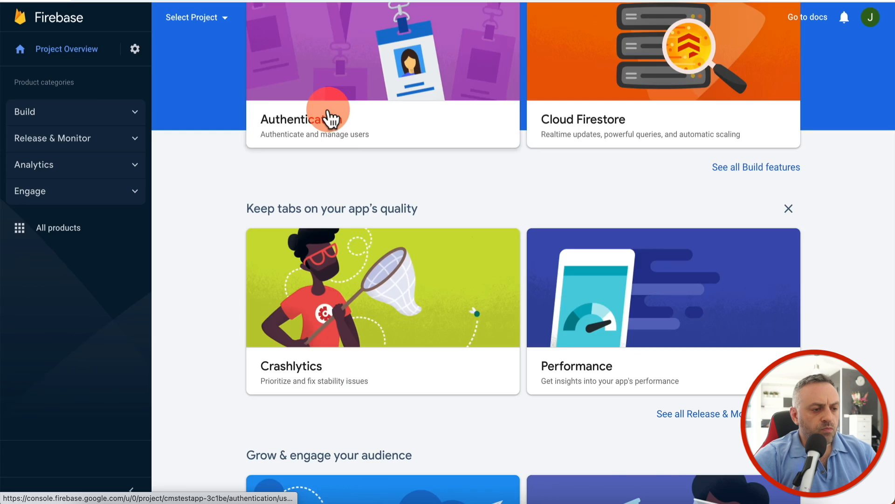
- Copy the project ID from the Firebase project settings and paste it as the Firebase project ID in FlutterFlow's project setup
click(117, 112)
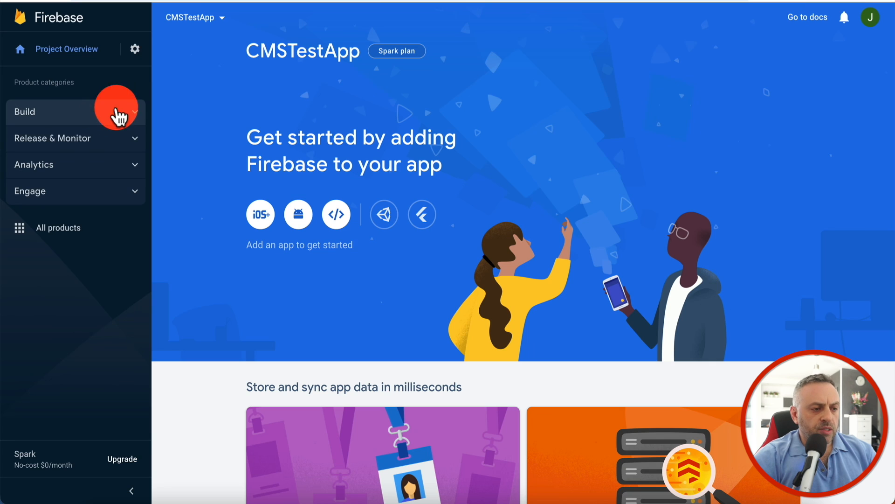
click(134, 50)
click(179, 52)
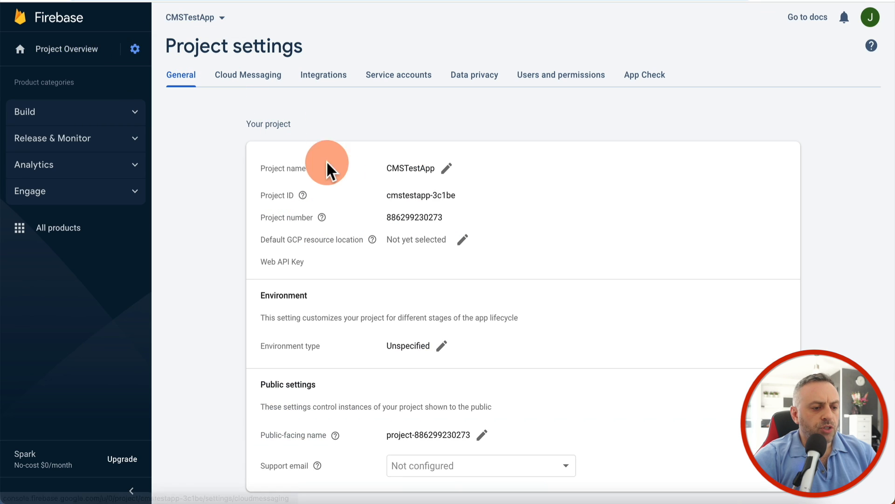
drag(388, 195, 460, 194)
key(ctrl+c)
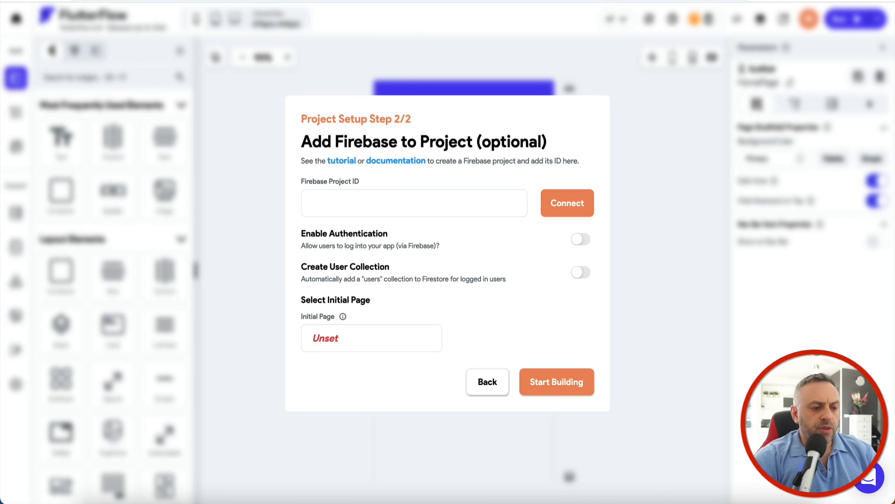
click(394, 202)
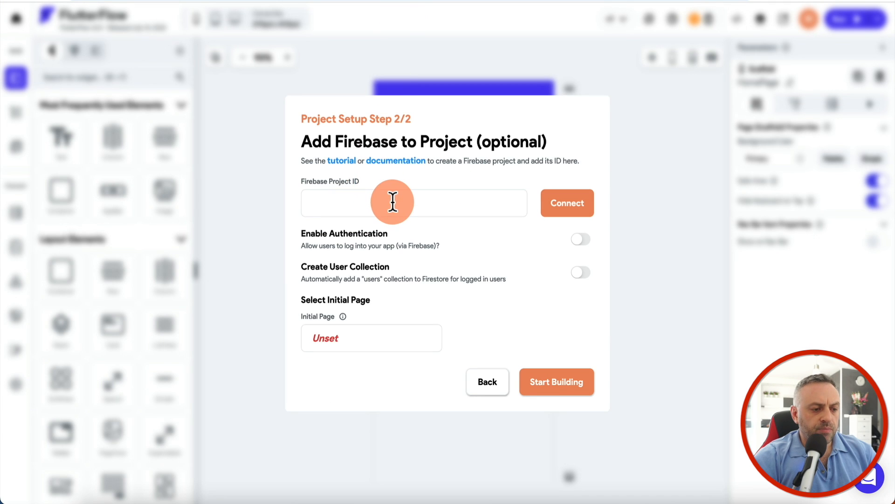
key(ctrl+v)
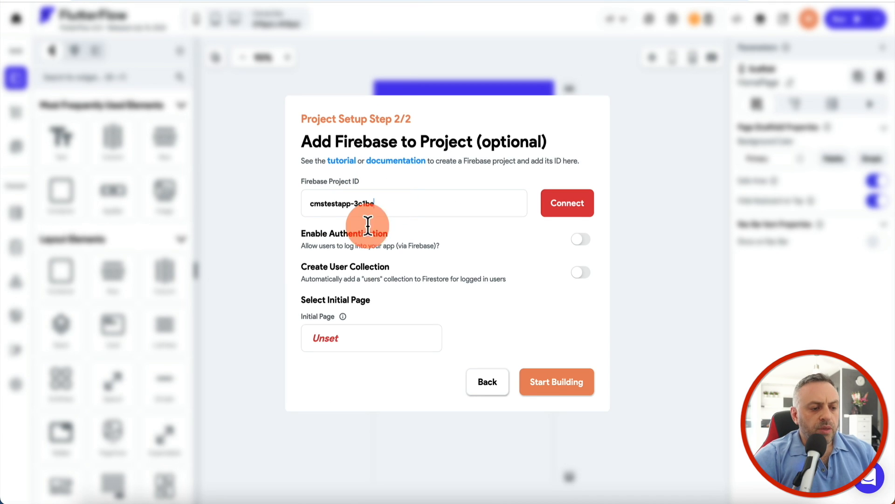
- Enable authentication and user collection creation, and start connecting the Firebase project
click(582, 239)
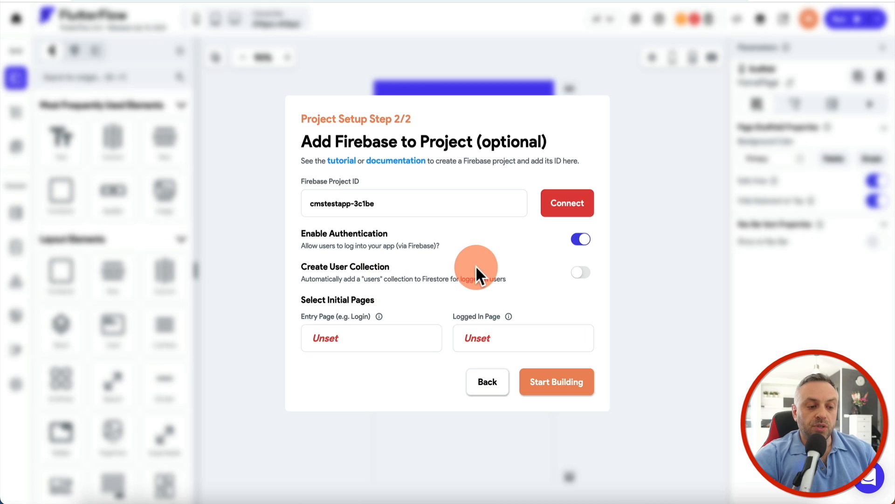
click(583, 276)
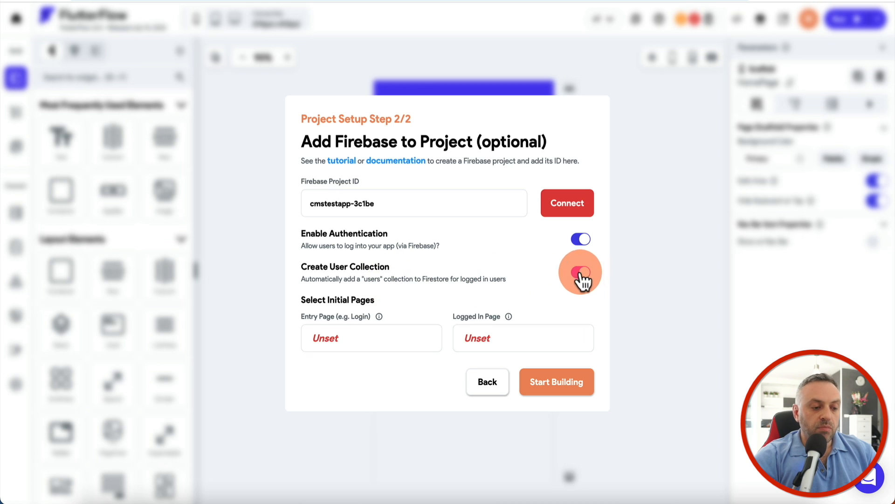
click(563, 206)
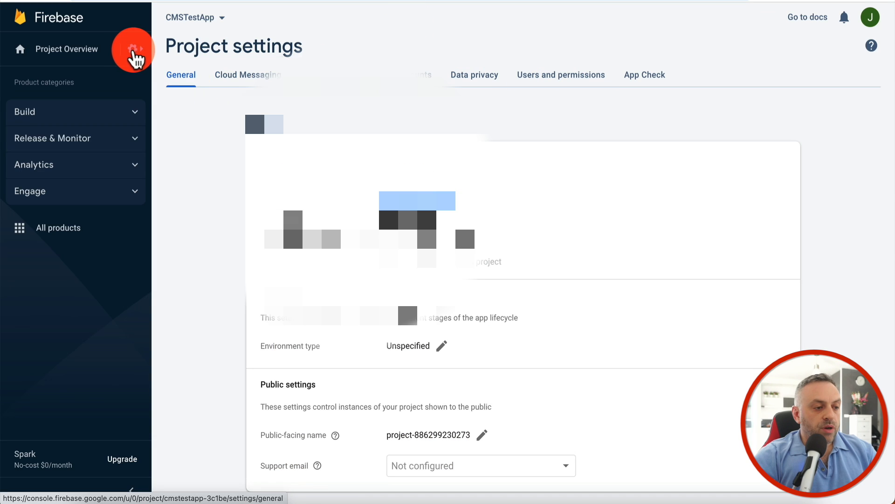
- Add FlutterFlow's service e-mail as a member with the Editor role in the Firebase project's users and permissions
click(134, 50)
click(195, 74)
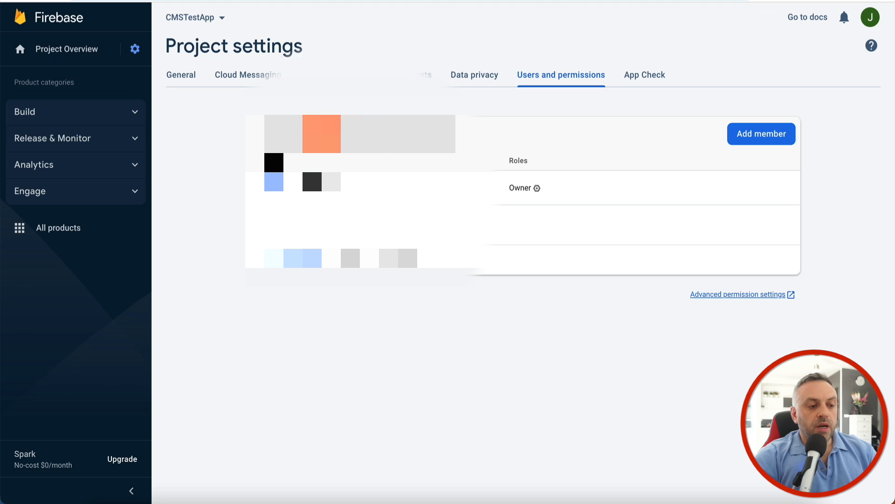
click(751, 136)
click(404, 216)
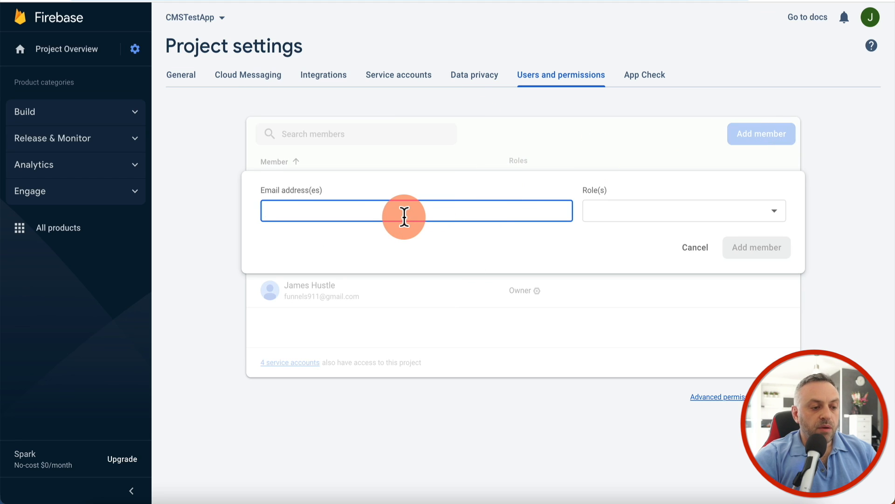
key(ctrl+v)
click(639, 221)
click(602, 237)
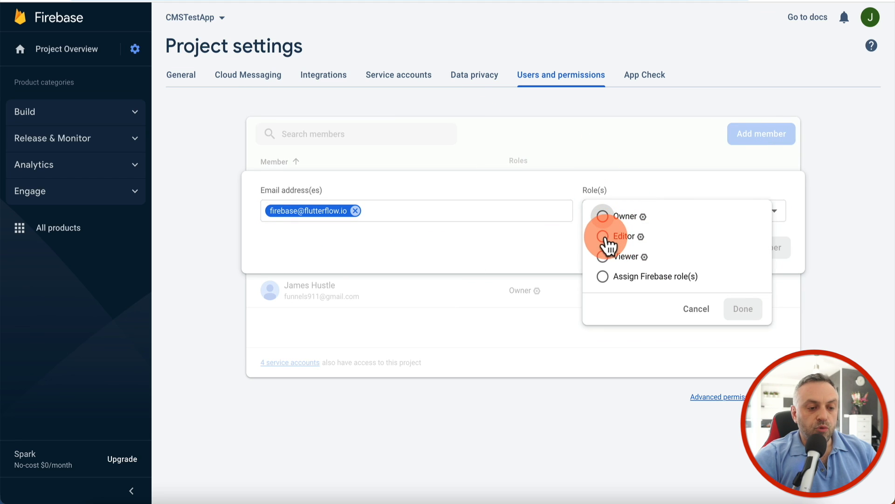
click(744, 334)
click(755, 248)
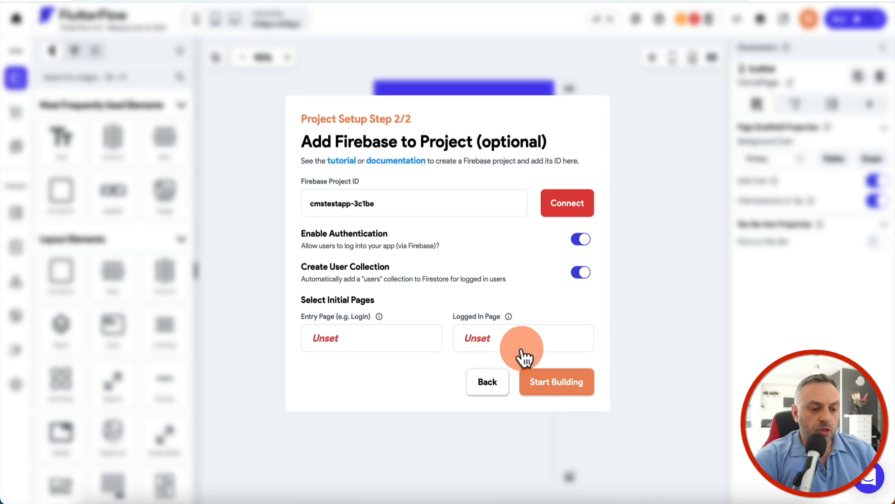
- Connect the Firebase project in FlutterFlow and generate its config files for the package com.mycompany.cmstestapp
click(564, 205)
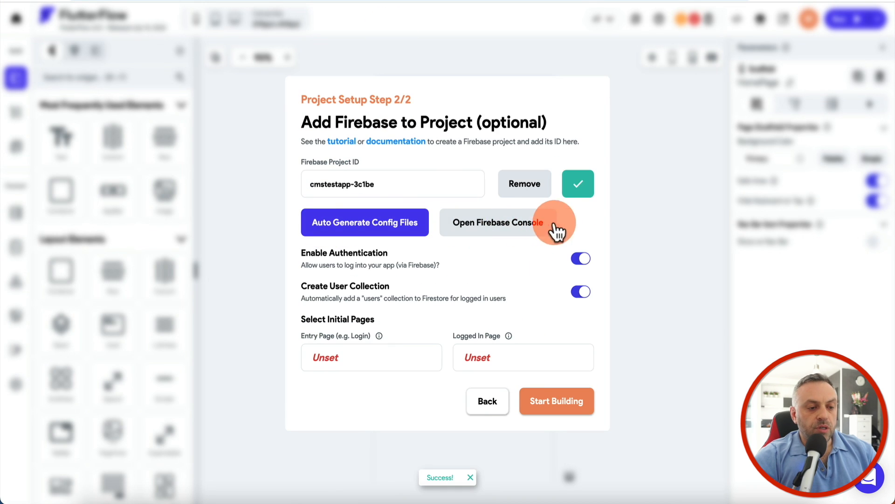
click(574, 184)
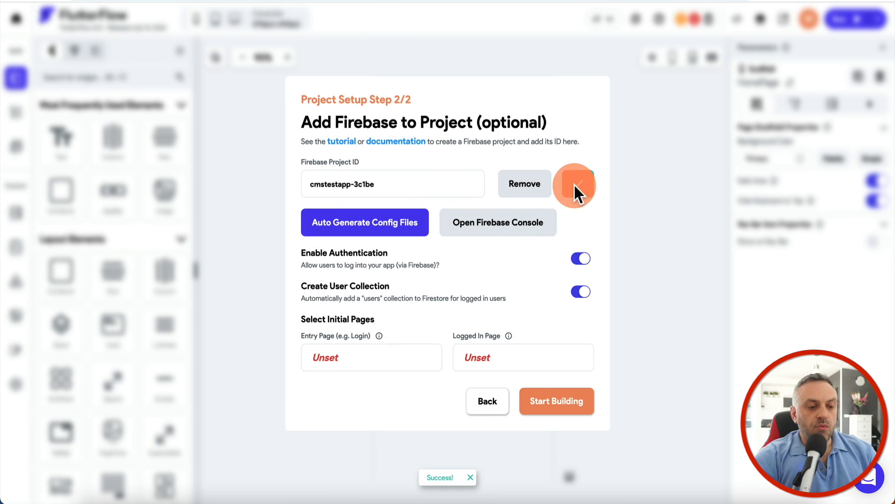
click(350, 230)
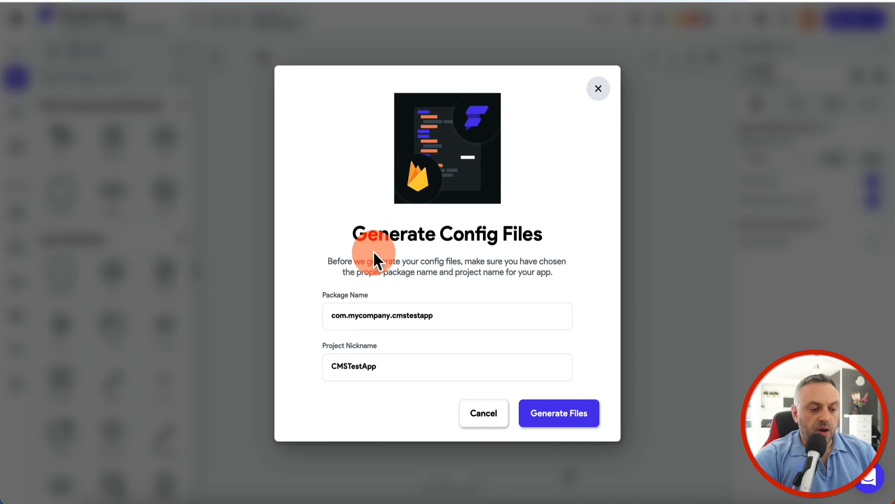
click(566, 418)
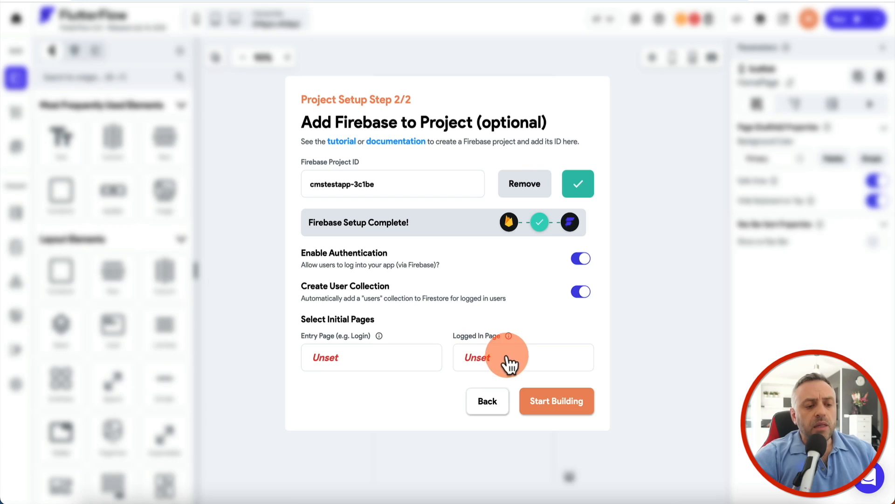
- Create a blank page named Homepage as the project's entry page
click(488, 358)
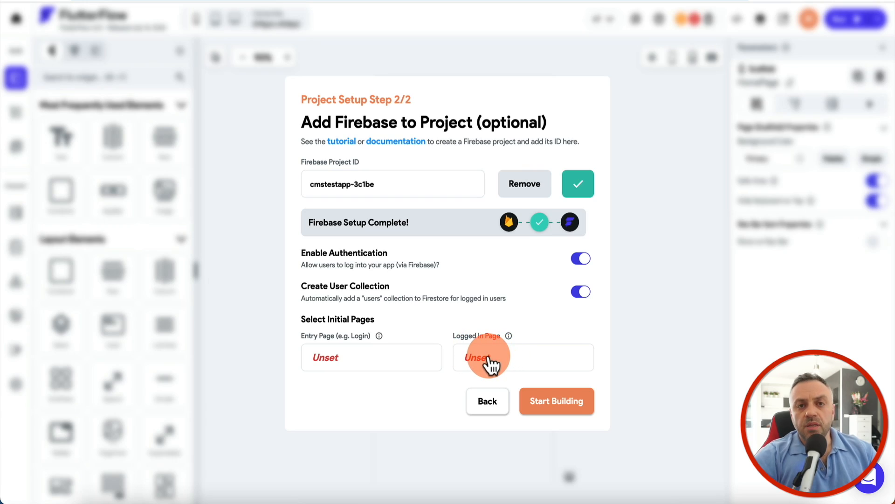
click(327, 358)
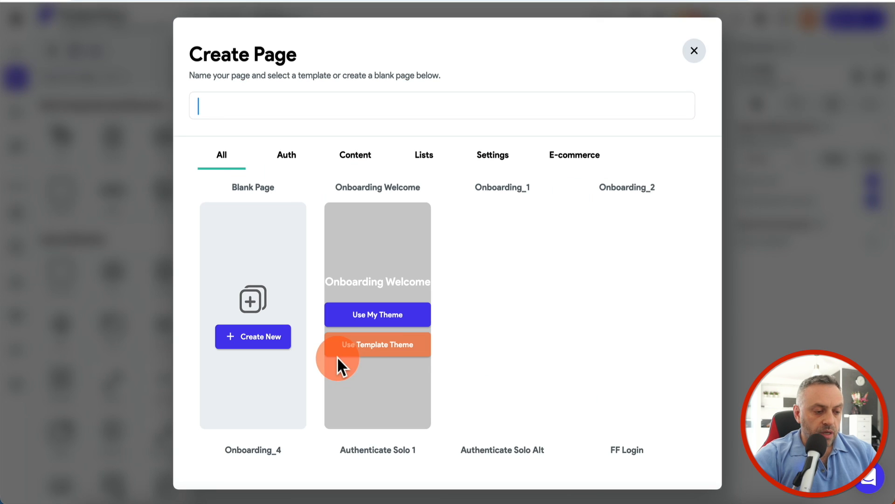
click(275, 106)
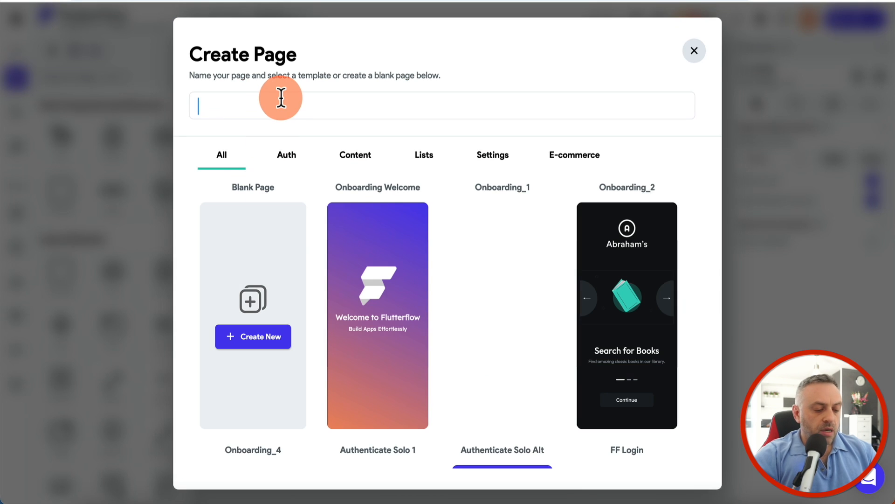
text(Homepage)
click(255, 340)
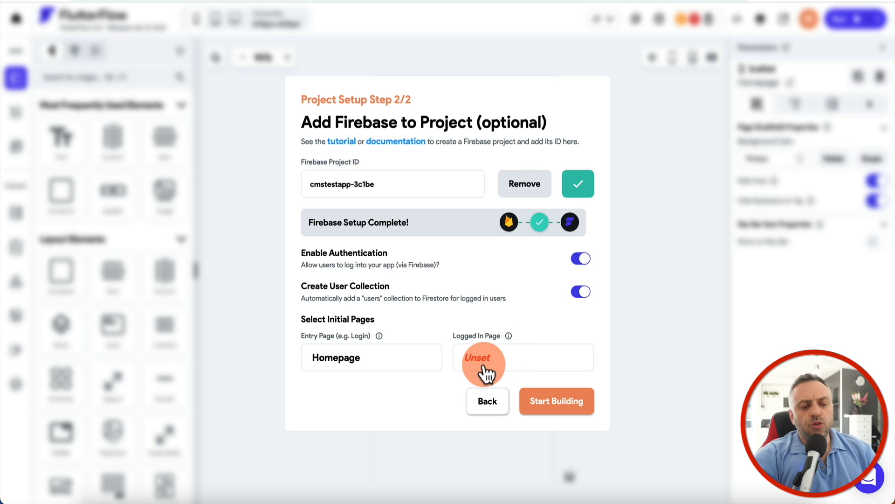
- Create a page named Dashboard as the logged-in page and finish the project setup
click(507, 358)
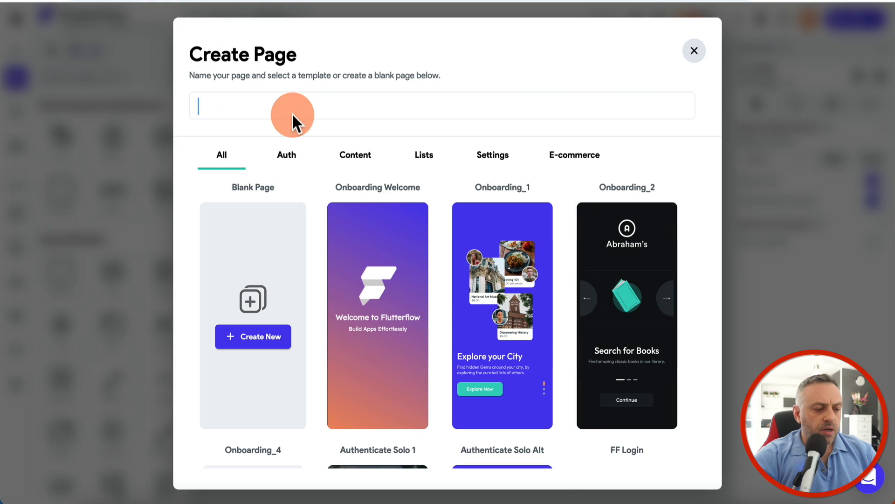
text(Dashboard)
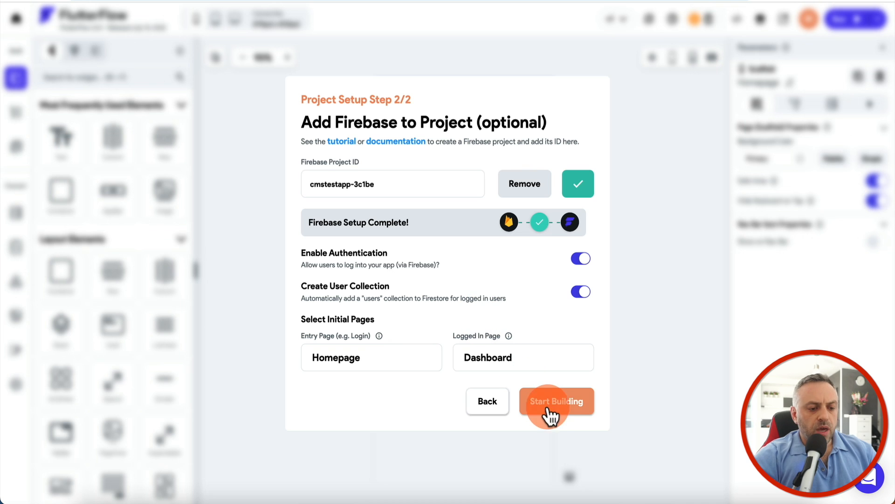
click(562, 410)
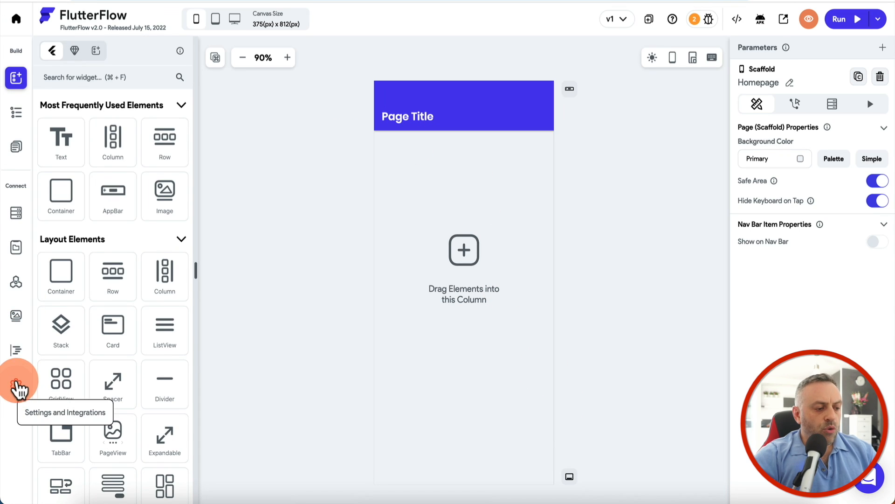
- Check the project's authentication settings with its initial pages, and the Firebase connection settings
click(16, 384)
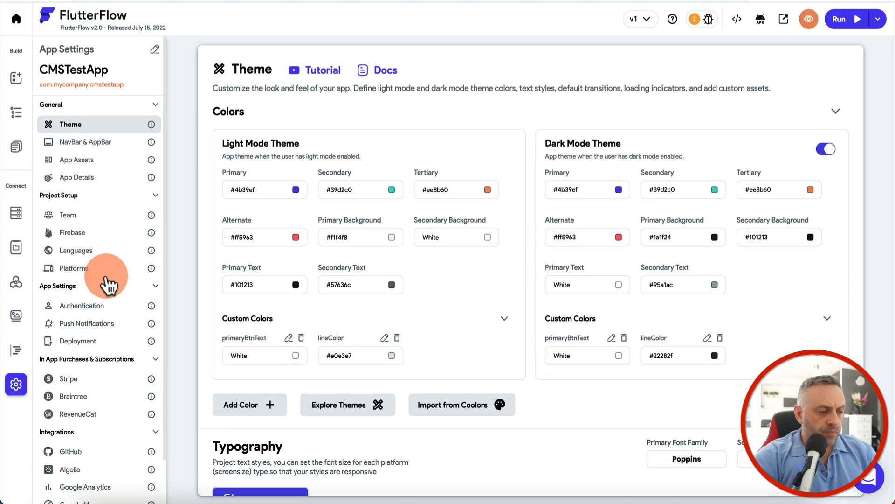
scroll(96, 270, down, 1)
click(91, 260)
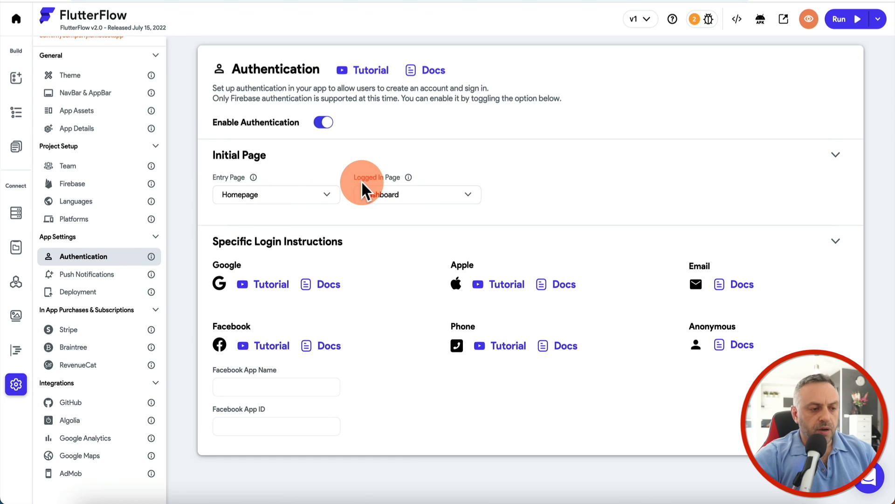
click(86, 184)
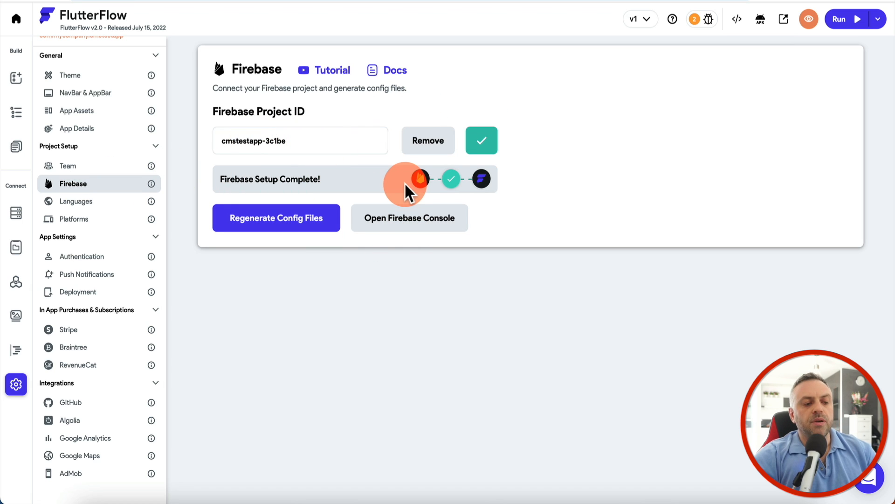
- Look over the project's page list, viewing the blank Dashboard and Homepage pages
click(16, 146)
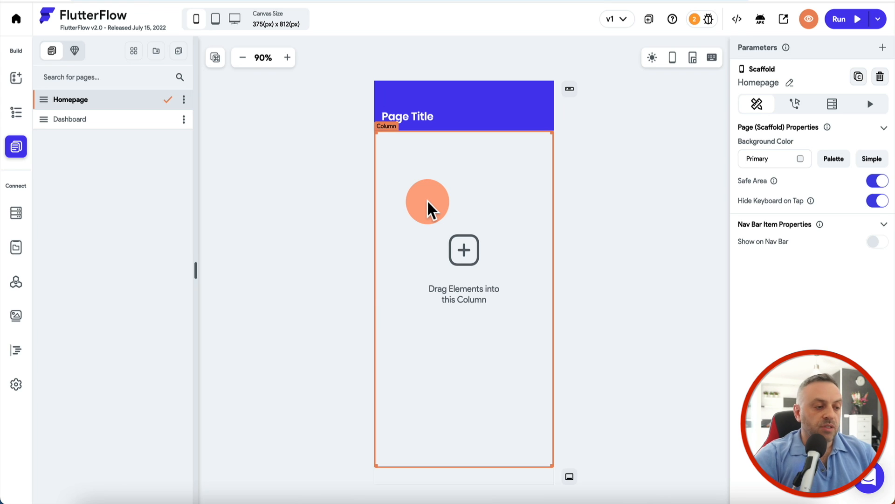
click(84, 120)
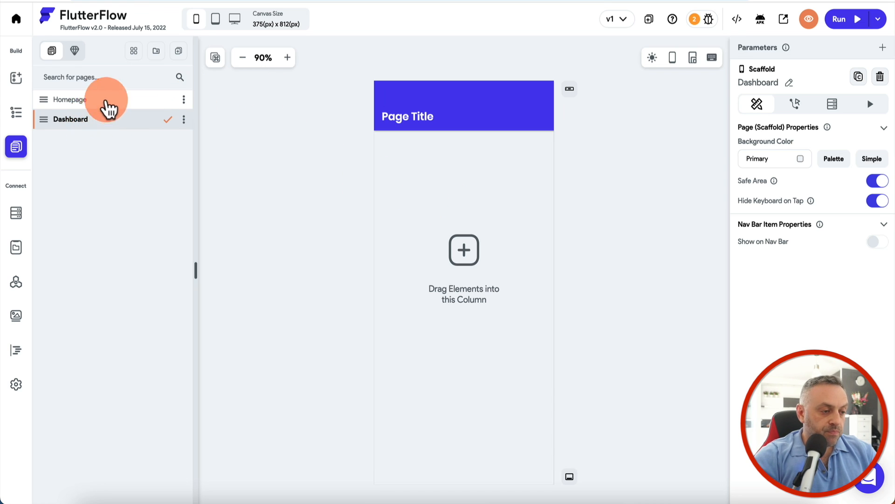
click(106, 101)
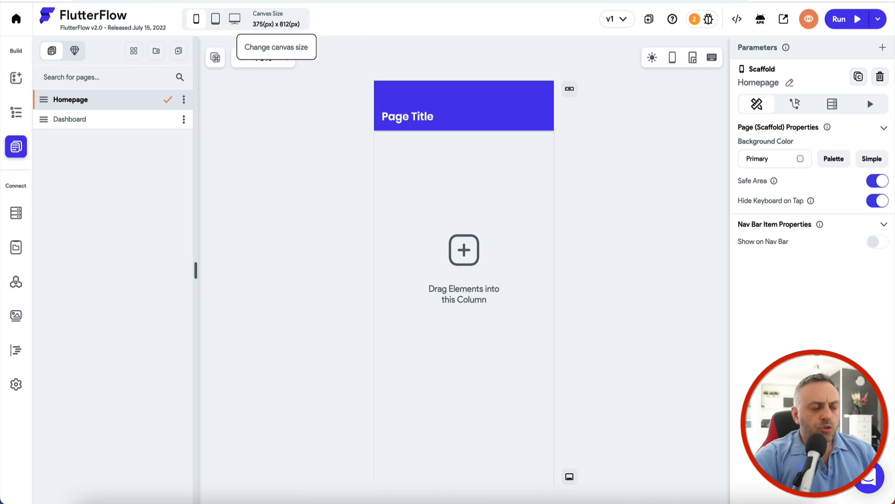
- Switch to the Firebase console and create a Cloud Firestore database for CMSTestApp in test mode
click(254, 1)
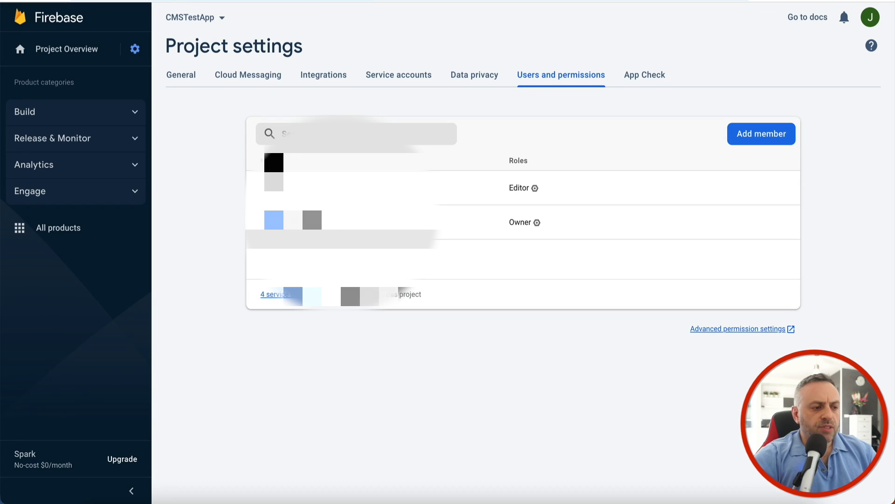
click(68, 117)
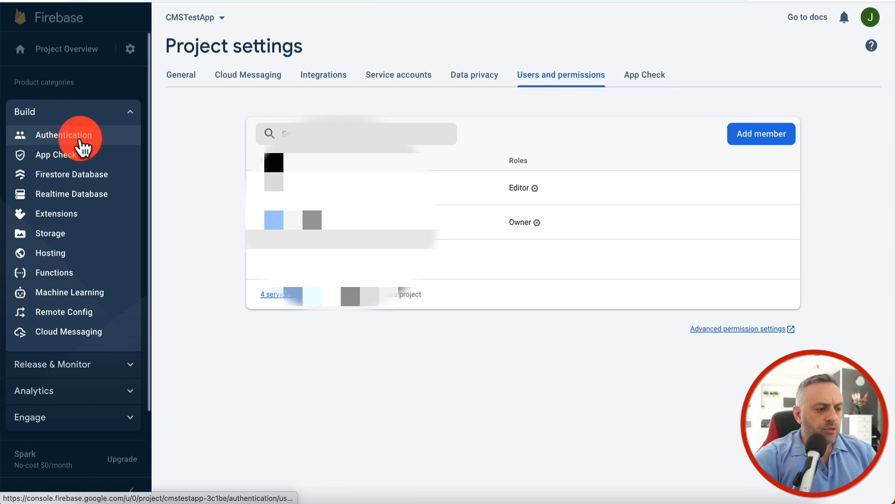
click(72, 175)
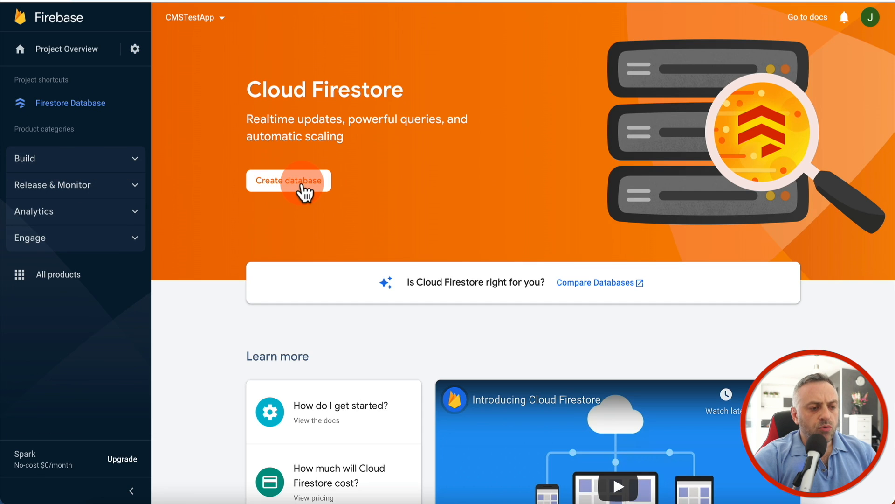
click(298, 182)
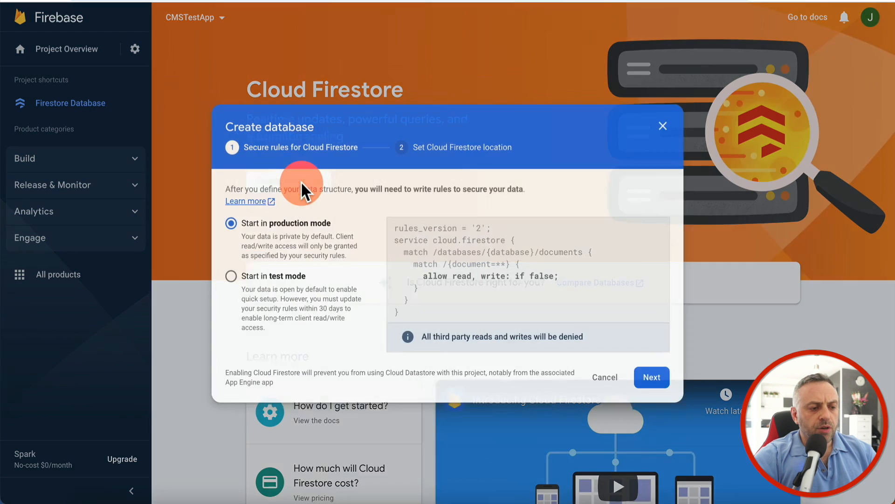
click(268, 277)
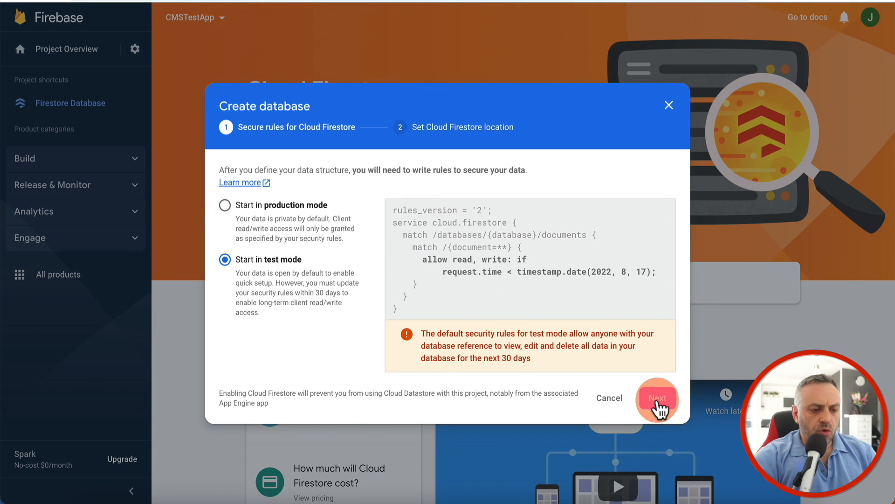
click(658, 401)
click(653, 370)
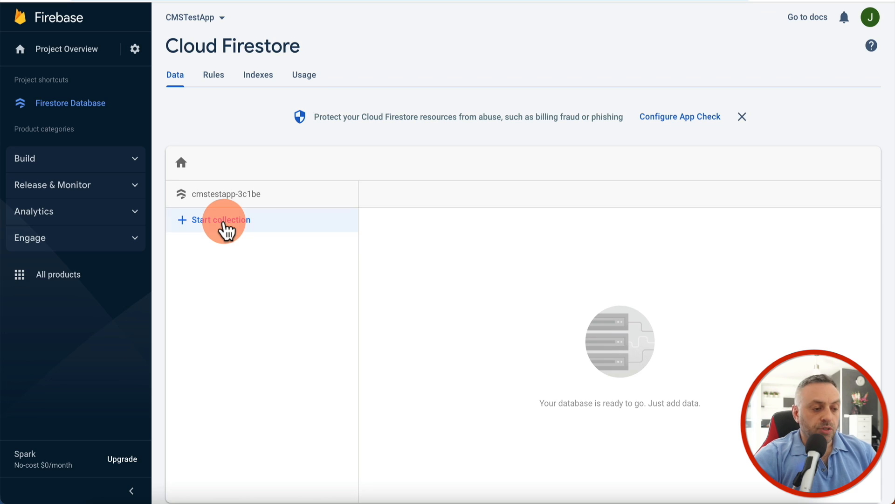
- Start a root-level Firestore collection with the ID posts and continue to its first document
click(224, 229)
click(345, 282)
text(pos)
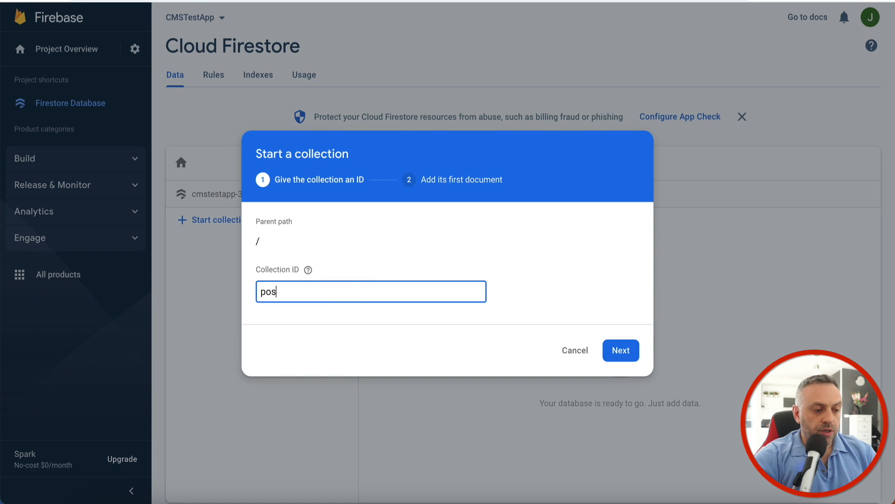
text(ts)
click(621, 351)
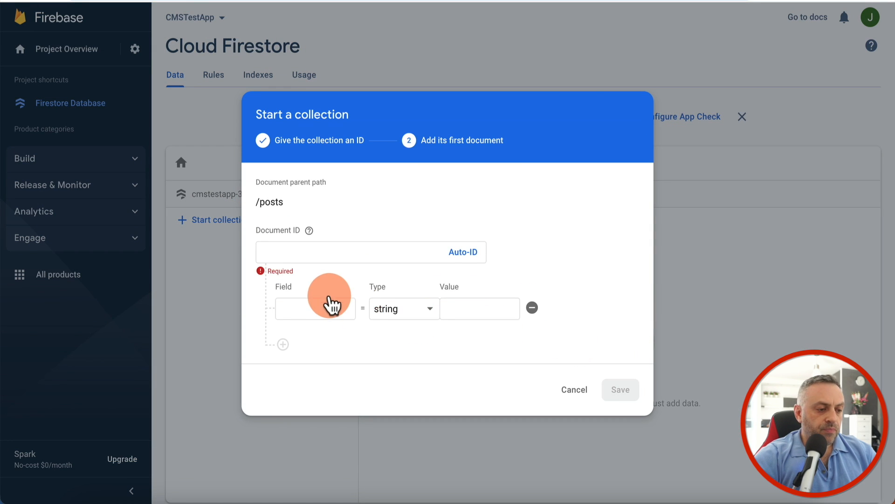
- Give the first posts document an automatic ID and two string fields named title and content
click(461, 262)
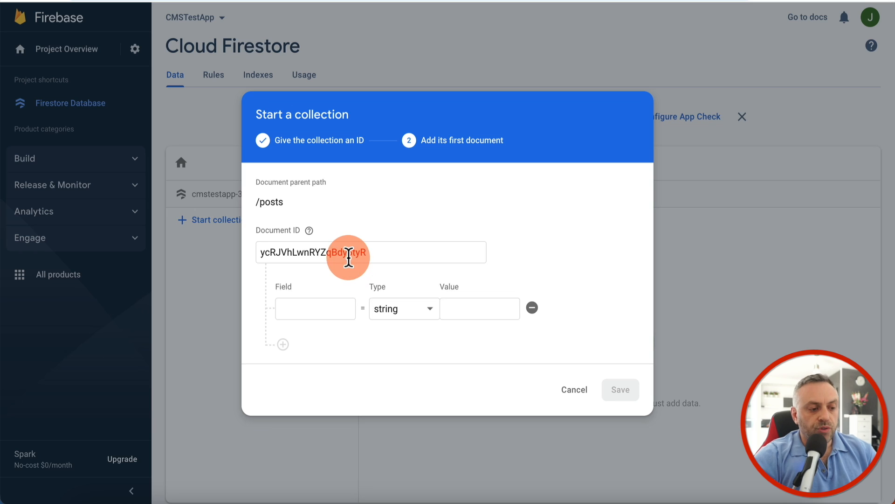
click(311, 306)
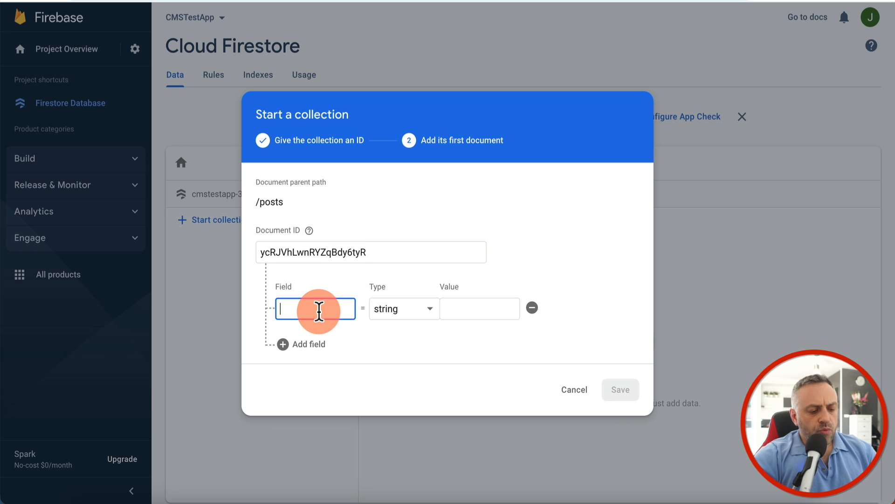
text(title)
click(310, 344)
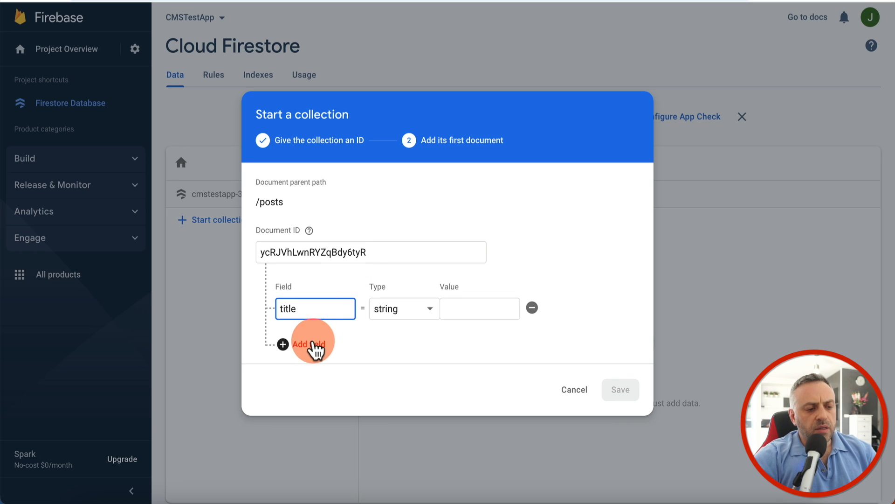
click(317, 336)
text(content)
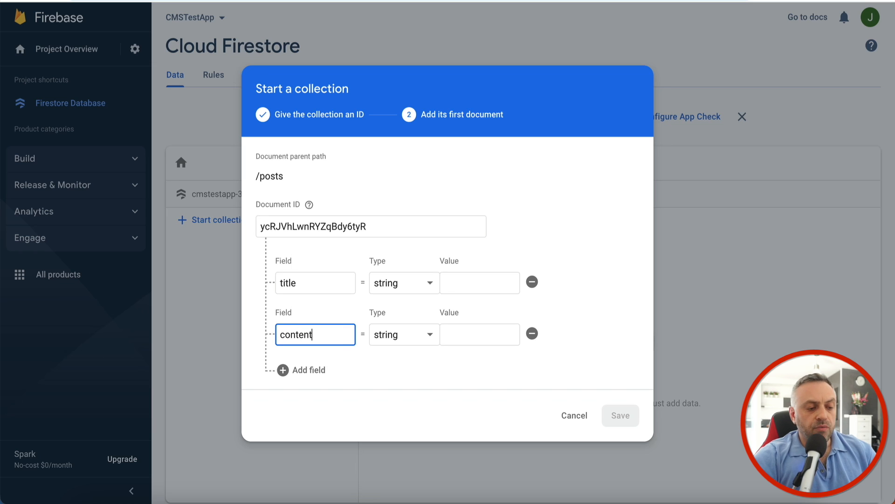
- Set the first document's title to "Title 1" and content to "Content 1", and save it
click(470, 277)
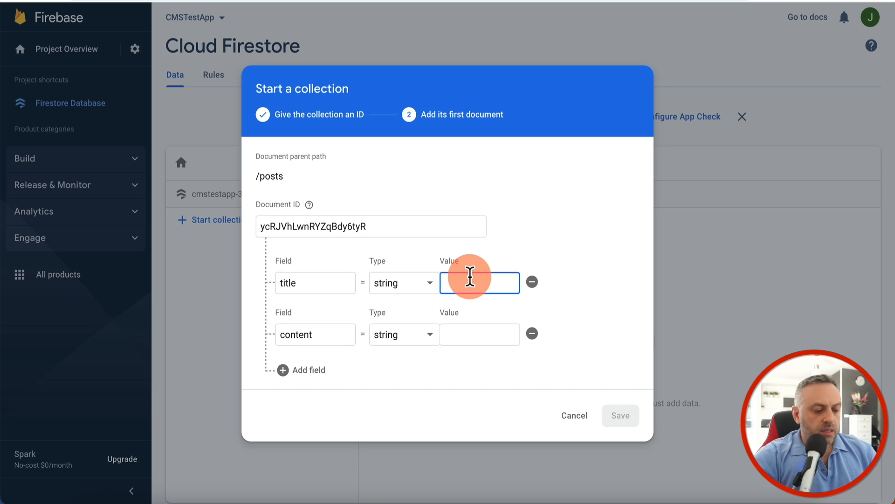
text(Tit)
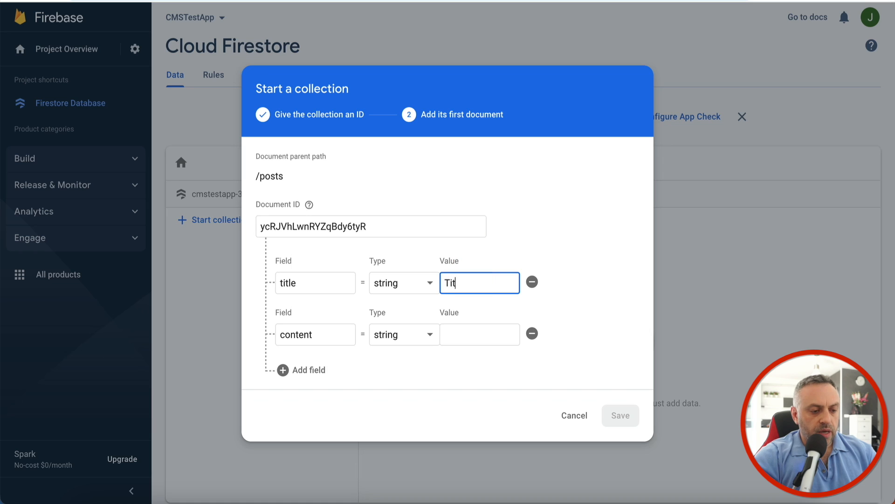
text(le 1)
click(474, 334)
text(Conte)
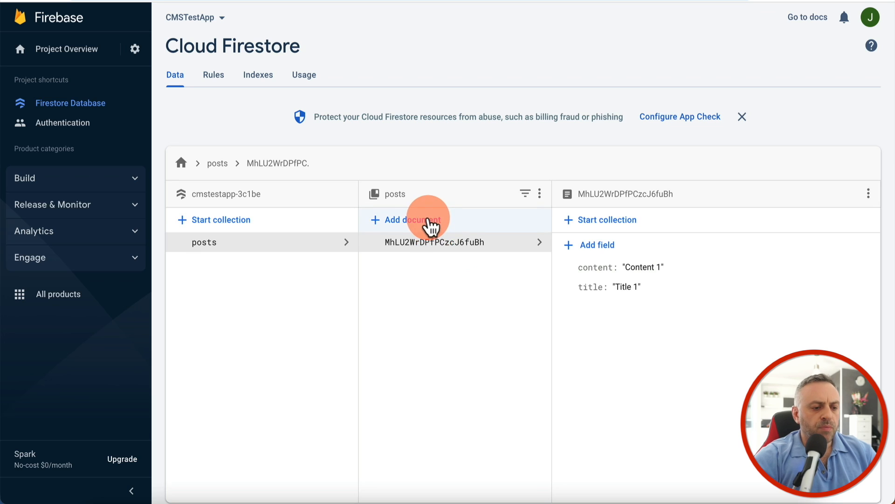
- Start a second document in posts with an automatic ID and a string field title set to "title 2"
click(430, 228)
click(462, 229)
click(328, 285)
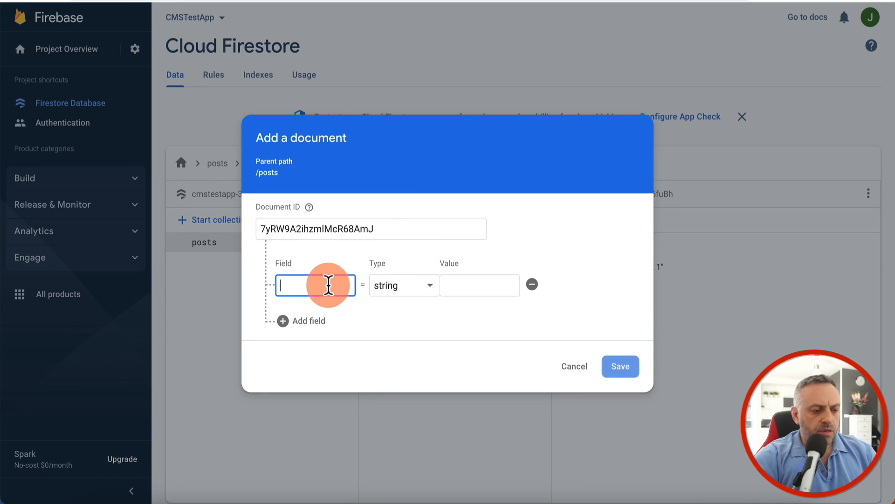
text(title)
click(462, 284)
text(t)
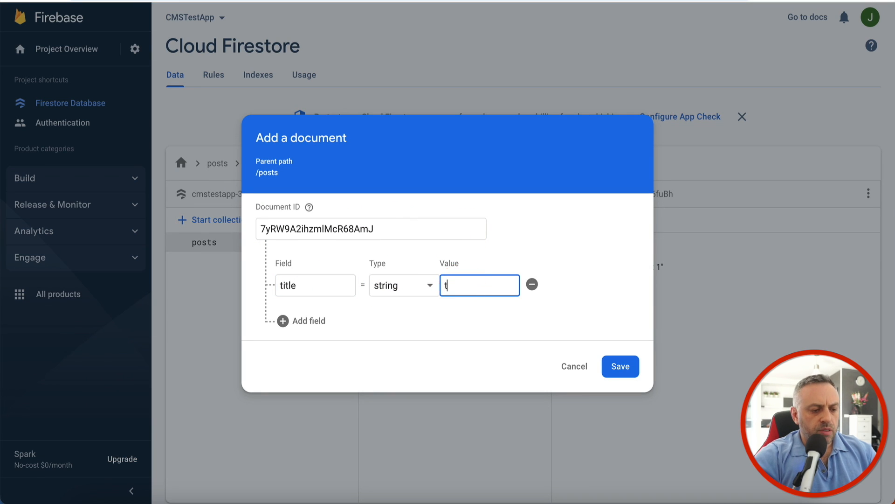
text(itle 2)
- Add a string field content set to "content 2" to the second document and save it
click(283, 321)
text(content)
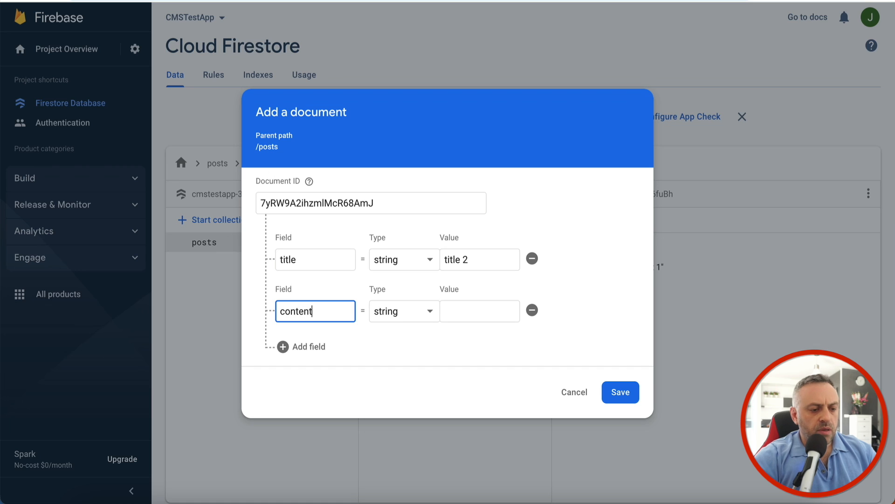
key(Tab)
key(Tab)
text(content 2)
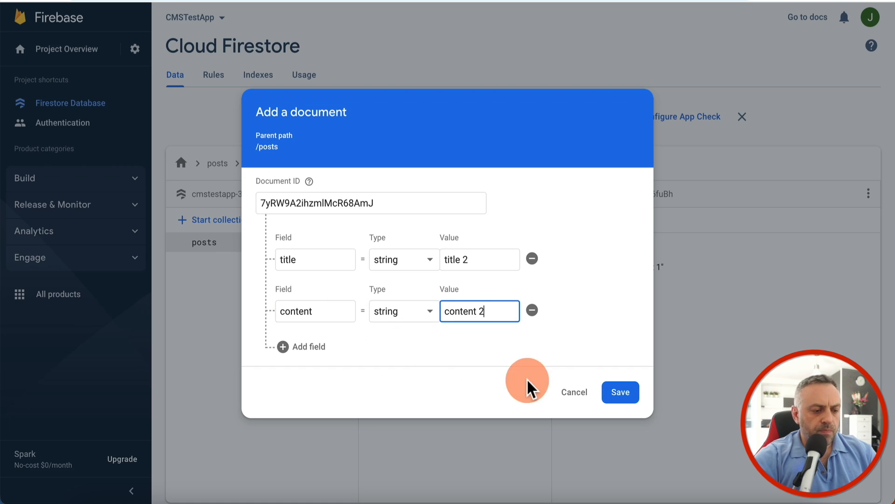
key(Return)
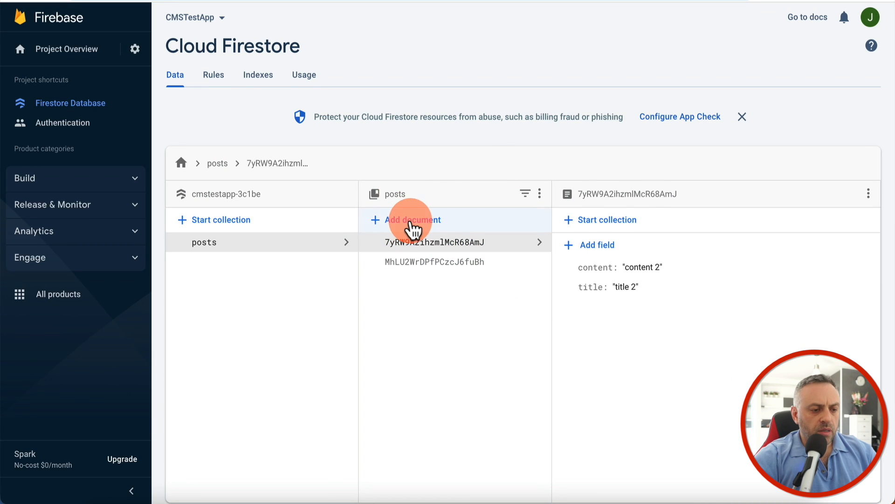
- Add a third posts document with an automatic ID, title "title 3" and content "content 3", and save it
click(410, 223)
click(458, 227)
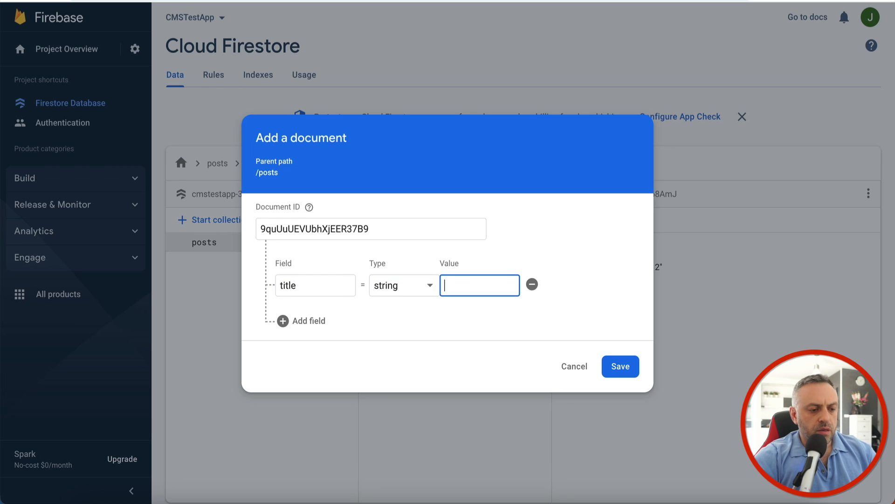
text(title)
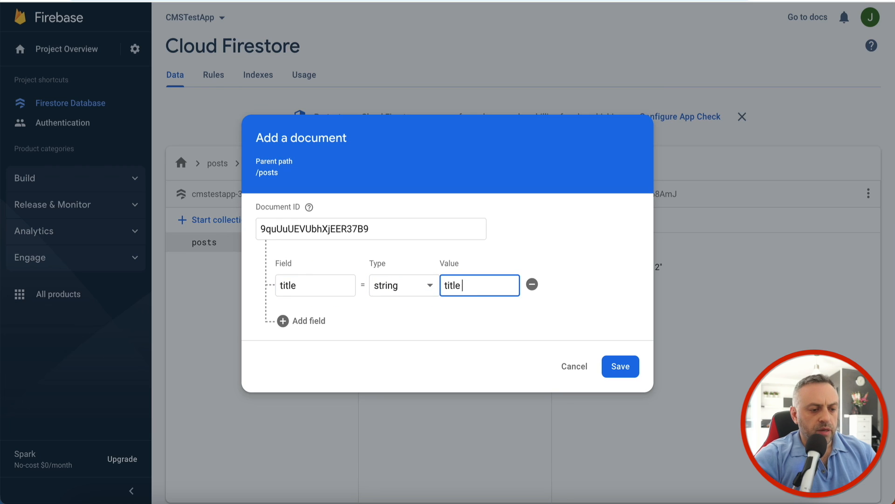
text( 3)
click(308, 320)
text(content)
key(Tab)
key(Tab)
text(c)
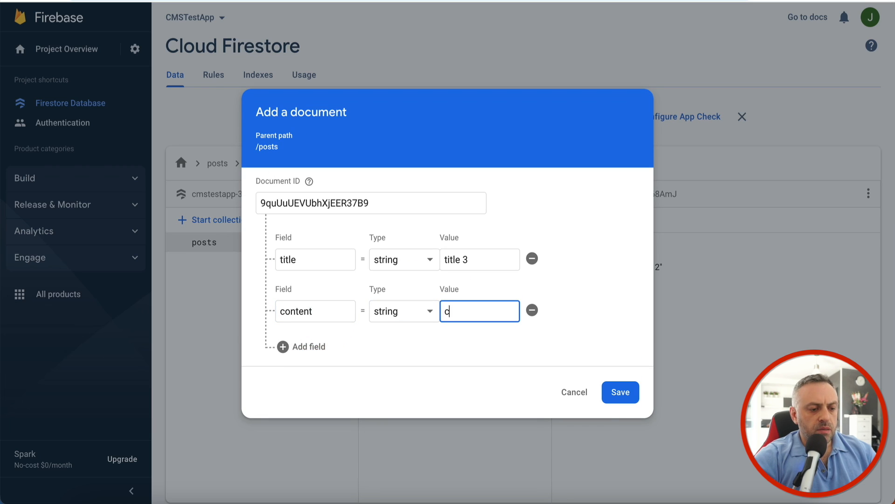
click(621, 392)
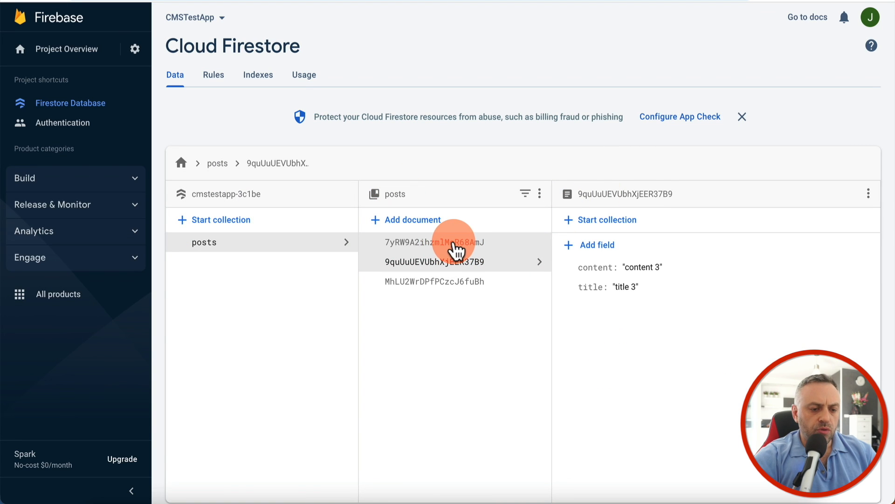
- Start a subcollection named comments inside the "Title 1" post document
click(455, 243)
click(452, 282)
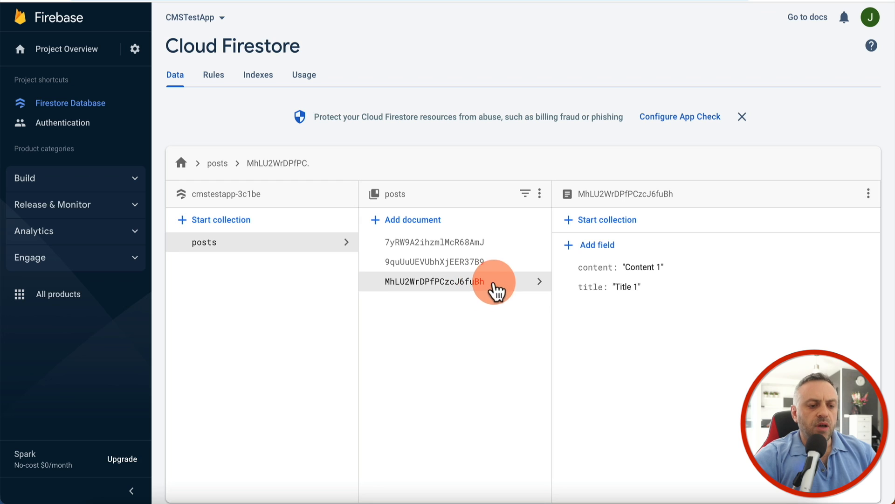
mouse_move(636, 290)
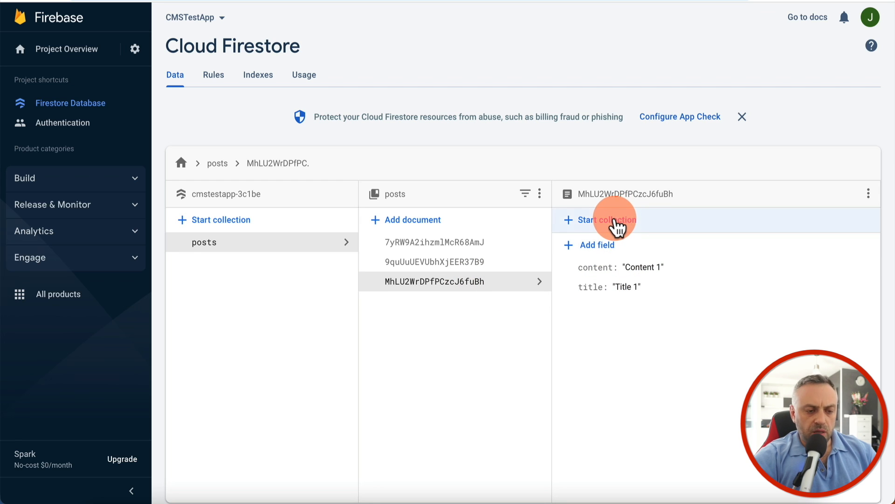
click(617, 227)
click(348, 289)
text(commen)
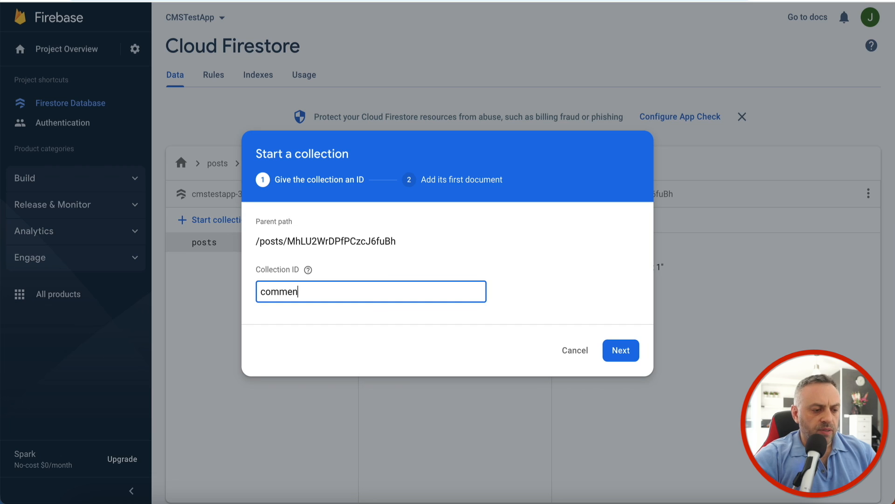
text(ts)
key(Return)
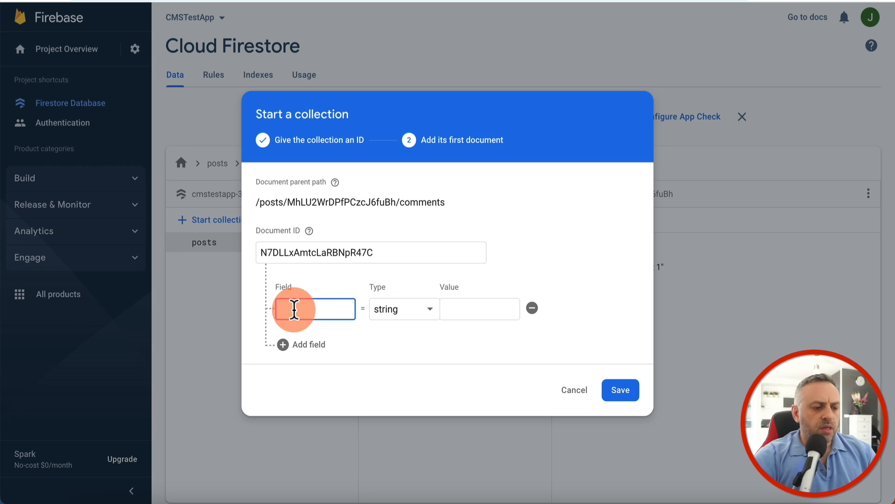
- Give the first comments document a string field comment set to "This is a comment for post 1" and save it with its automatic ID
text(comment)
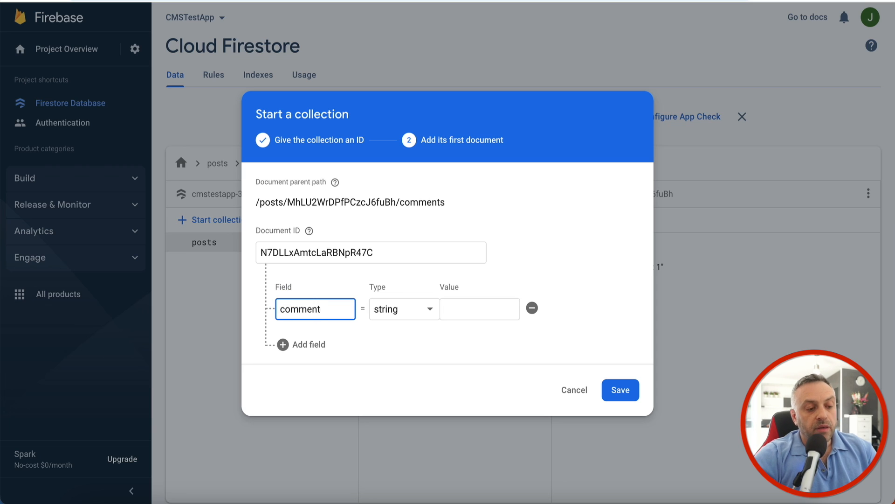
click(462, 308)
text(Thi)
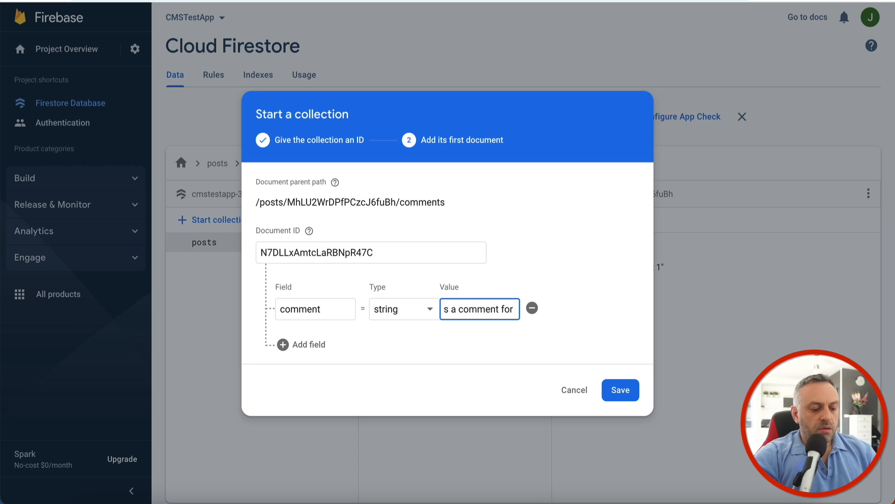
click(632, 389)
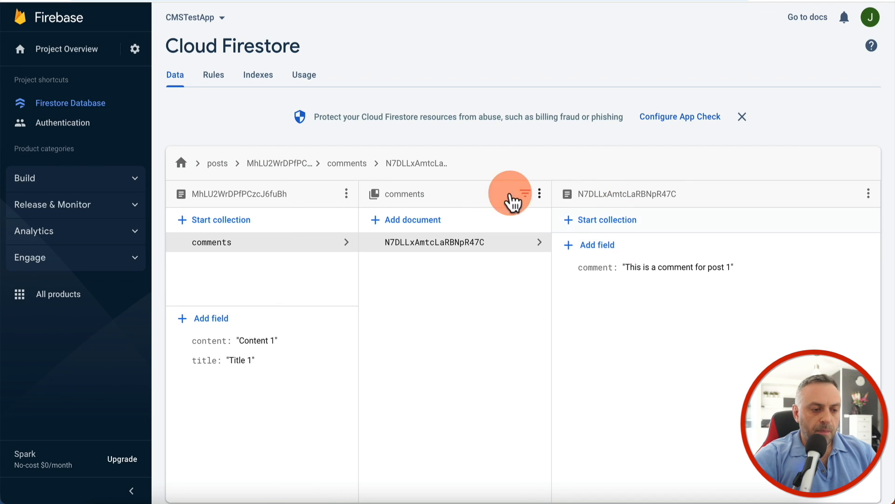
- Add a second comments document with a string field content set to "this is a second comment for post 1", and save it
click(447, 219)
click(464, 228)
click(329, 285)
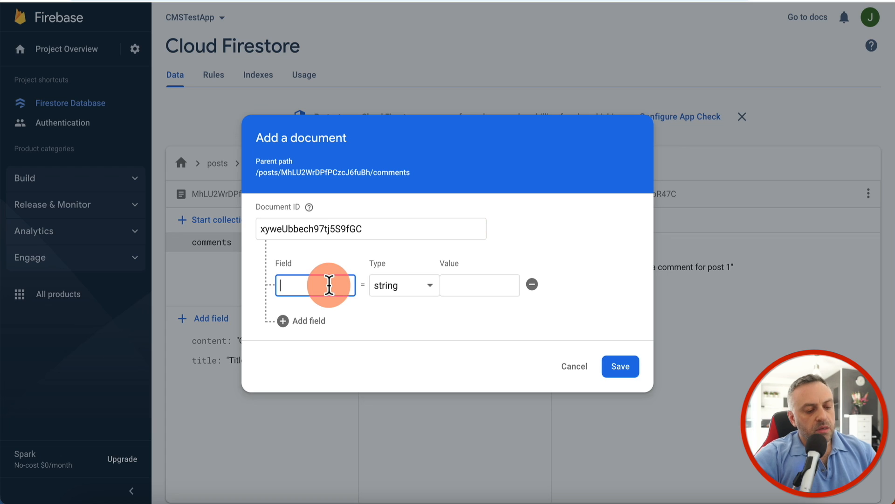
text(comment)
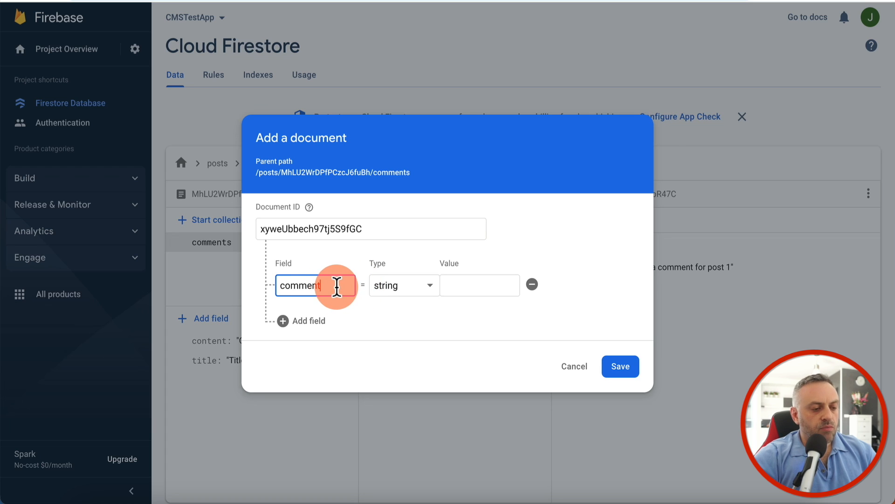
drag(337, 287, 264, 290)
text(content)
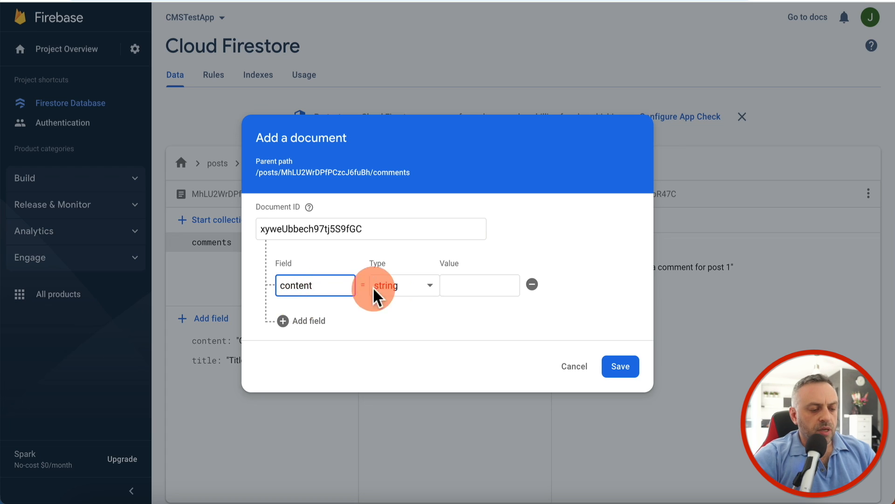
click(475, 284)
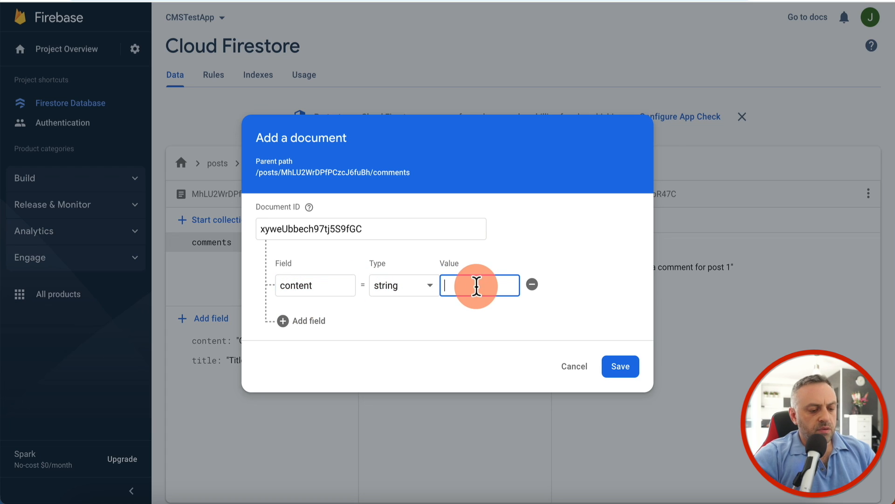
text(this is a s)
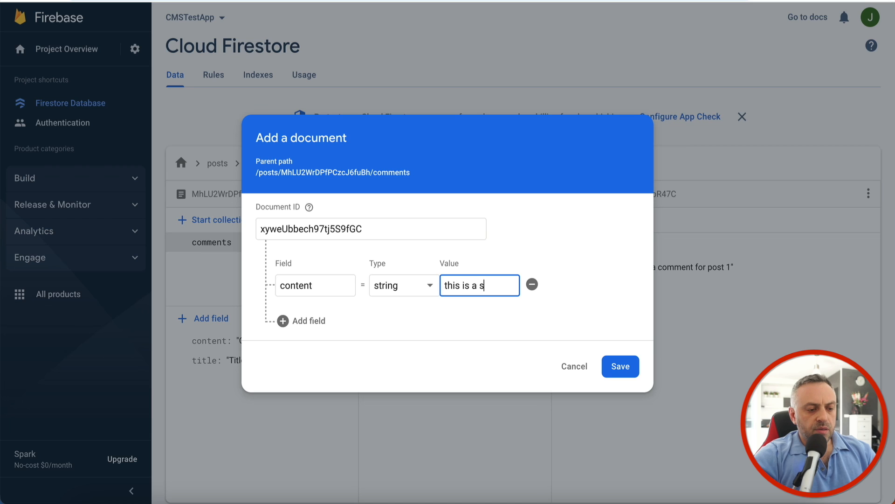
text(econd comment for post)
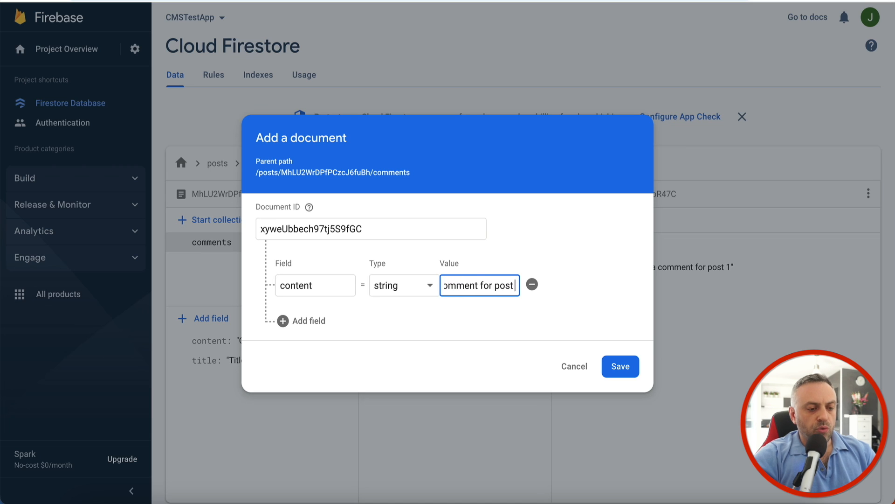
text( 1)
click(614, 373)
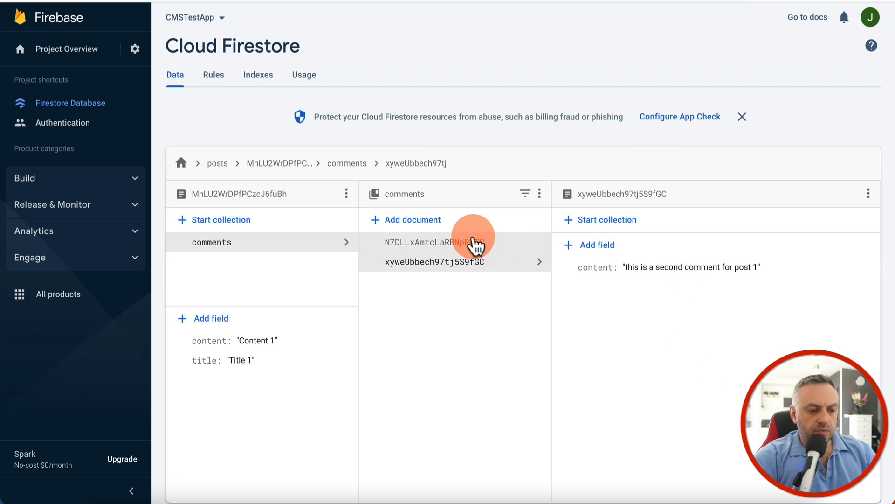
- Delete the comment field from the first comments document
click(475, 243)
click(460, 249)
click(581, 270)
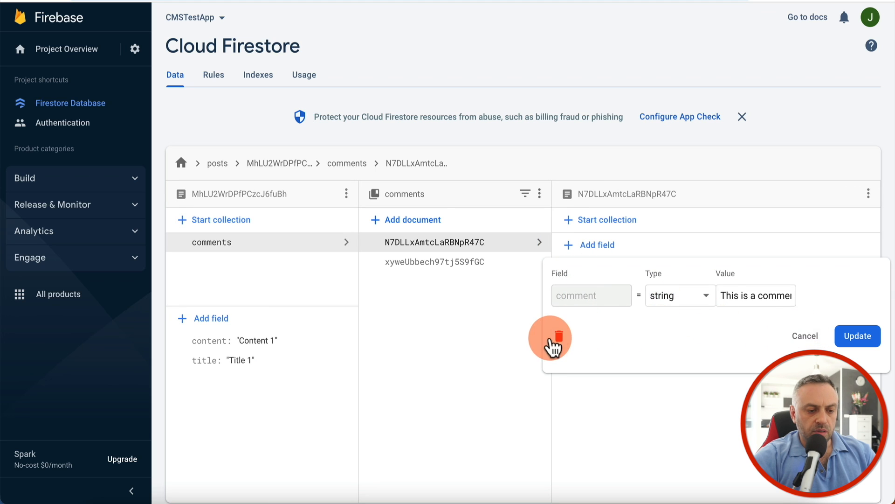
click(558, 338)
- Add a string field content set to "this is a comment for post 1" to the first comments document
click(570, 246)
click(611, 274)
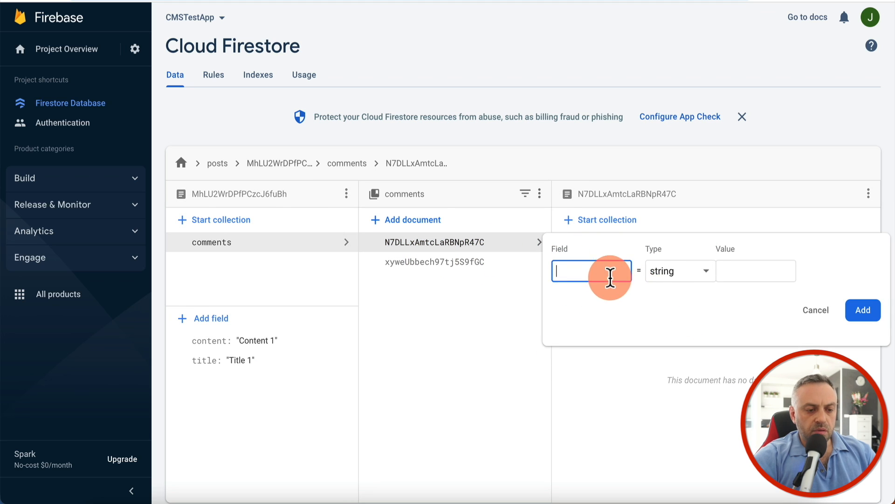
text(content)
key(Tab)
key(Tab)
text(this is )
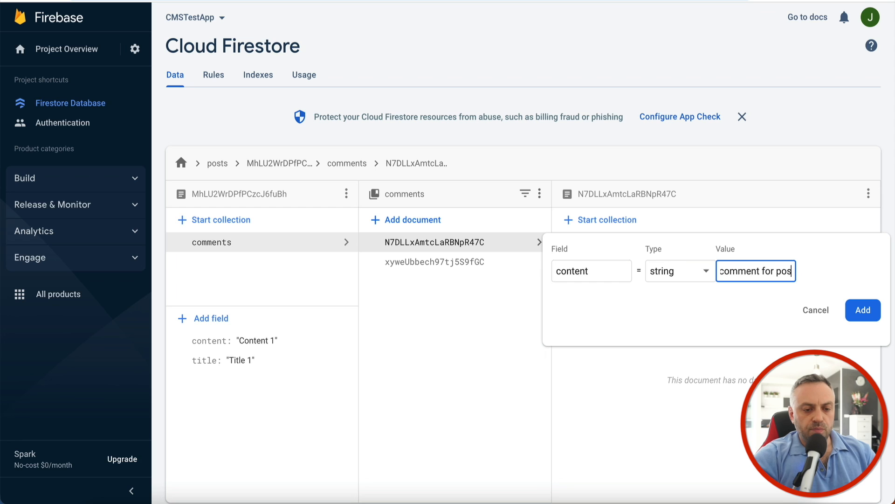
text(a comment for post 1)
click(864, 311)
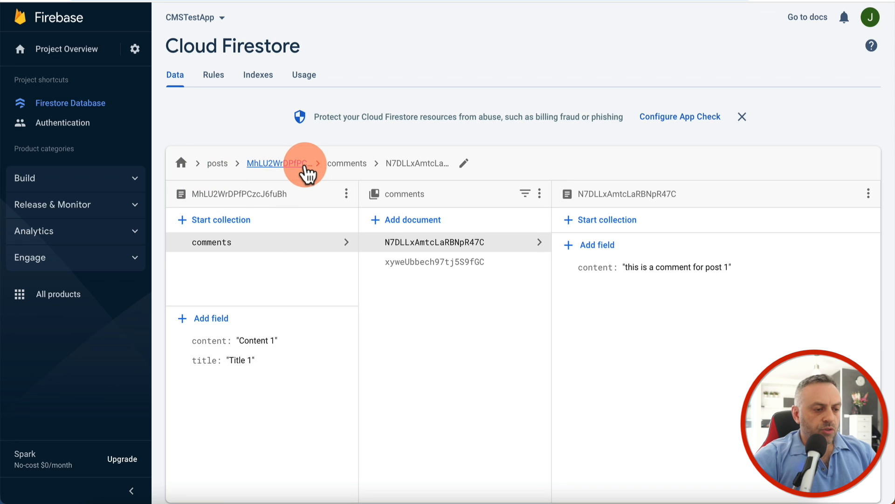
- Review the documents in the posts collection and both comment documents under the "Title 1" post
click(214, 164)
click(260, 238)
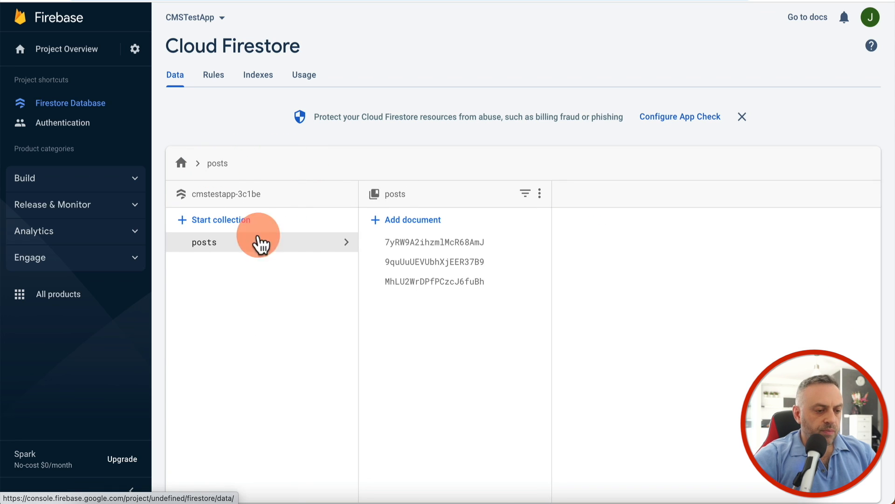
click(435, 245)
click(436, 252)
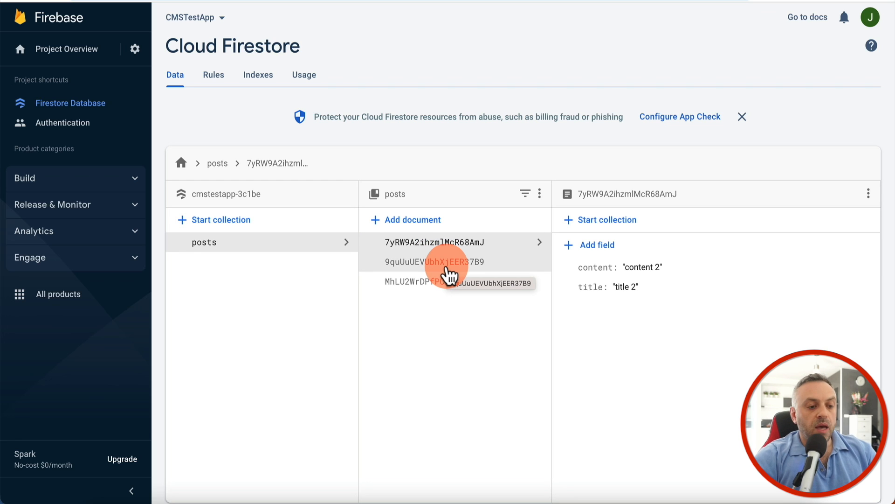
click(446, 268)
click(456, 247)
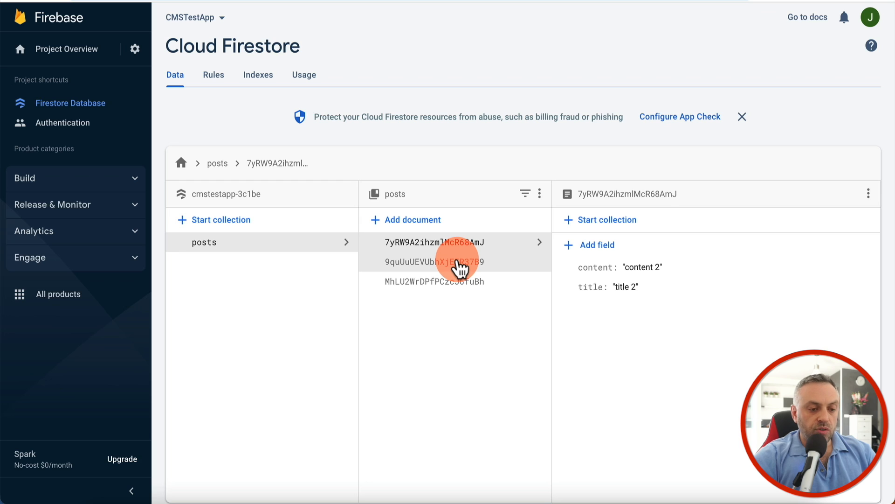
click(458, 262)
click(455, 282)
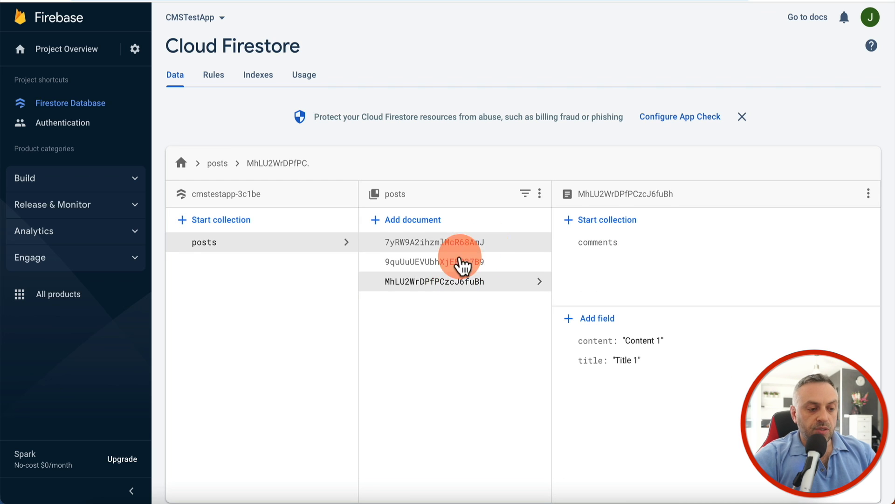
click(601, 242)
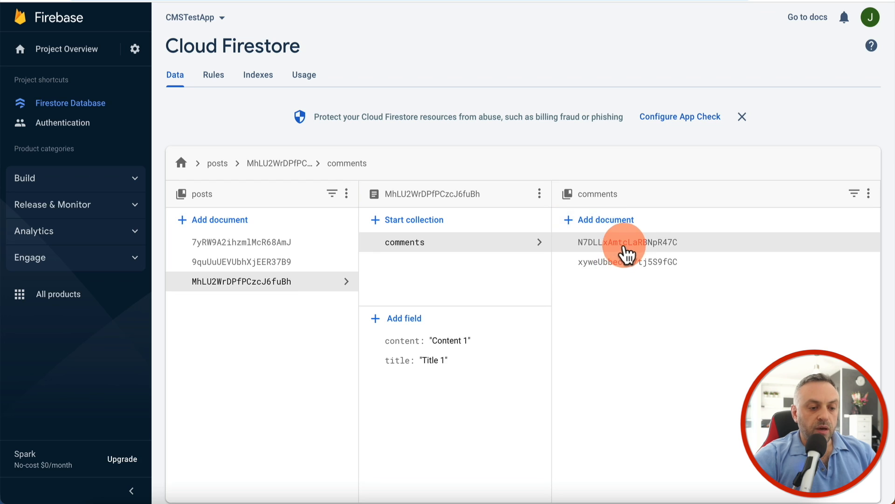
click(625, 246)
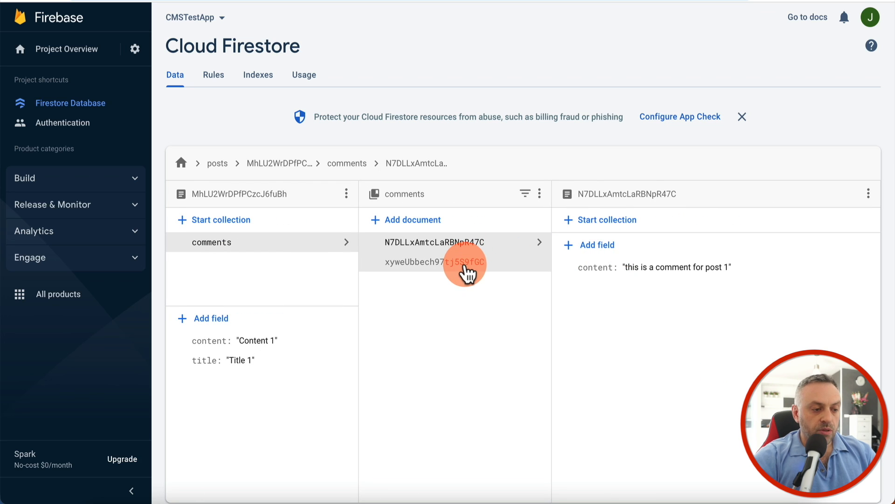
click(510, 263)
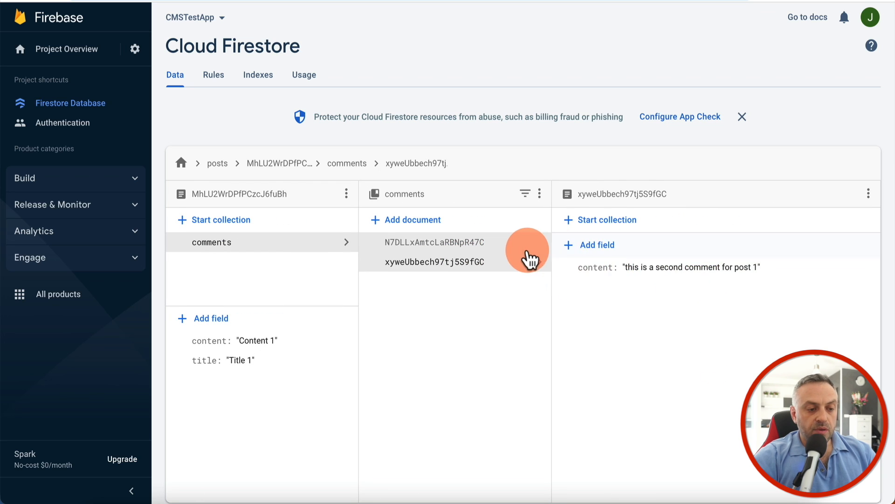
click(523, 245)
click(483, 262)
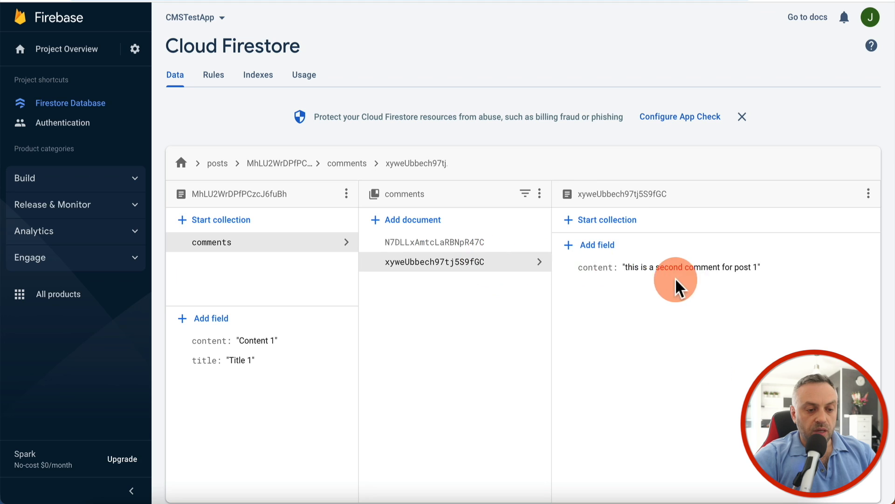
- Insert "first" before "comment" in the first comment's content, update it, and return to the posts collection
click(530, 244)
click(653, 271)
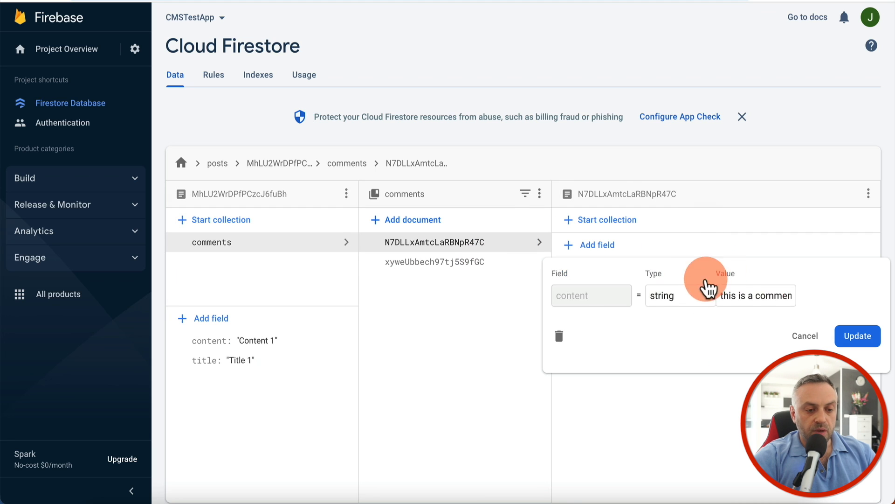
click(760, 294)
text(first)
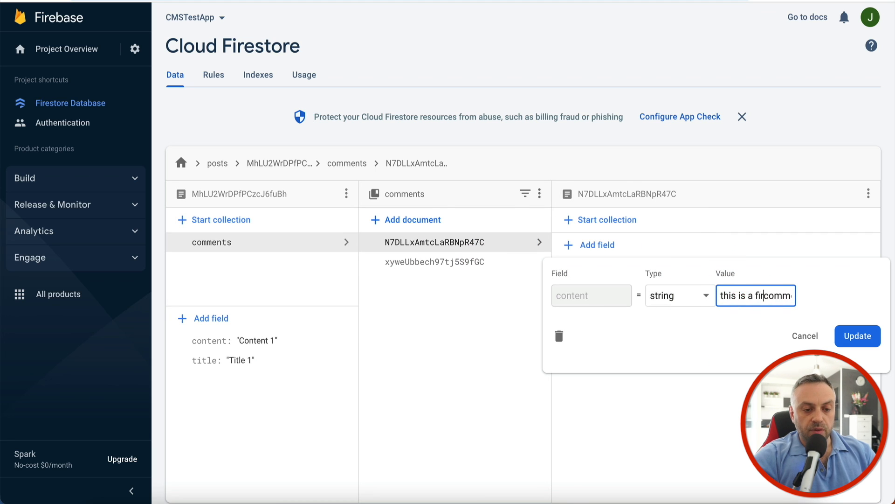
key(Return)
click(219, 165)
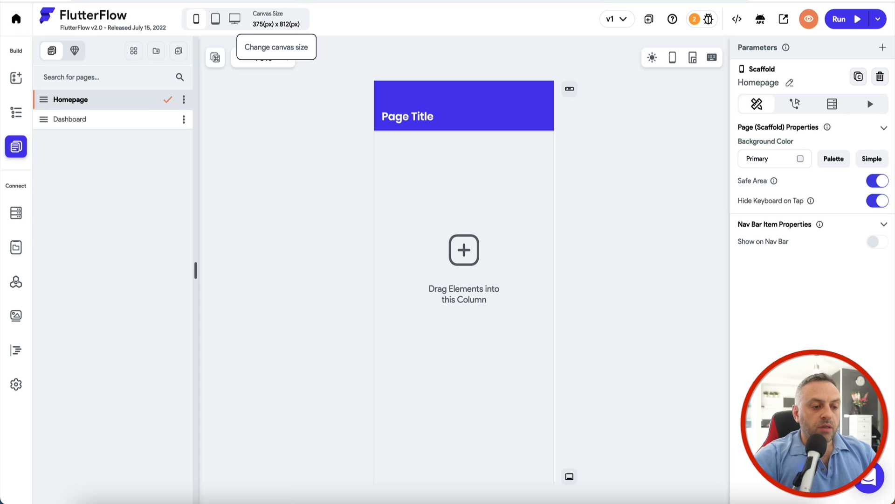
- Switch to FlutterFlow and set the Homepage's AppBar title text to "Homepage"
click(437, 233)
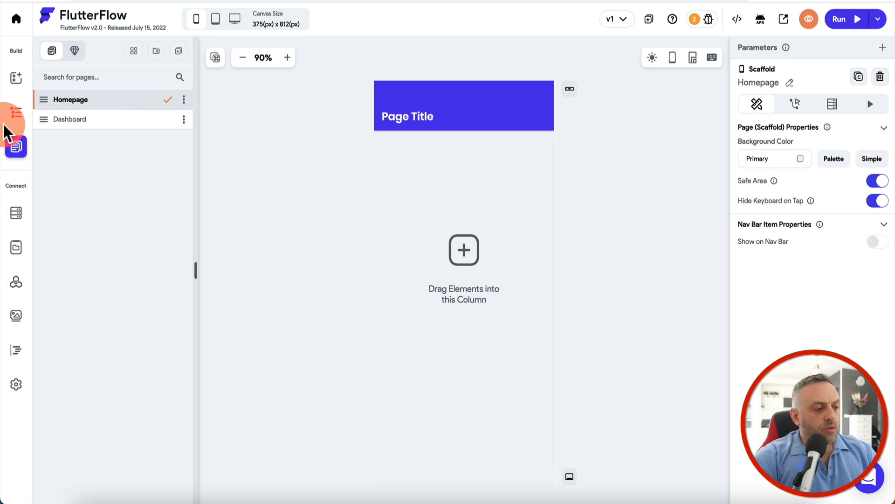
click(13, 114)
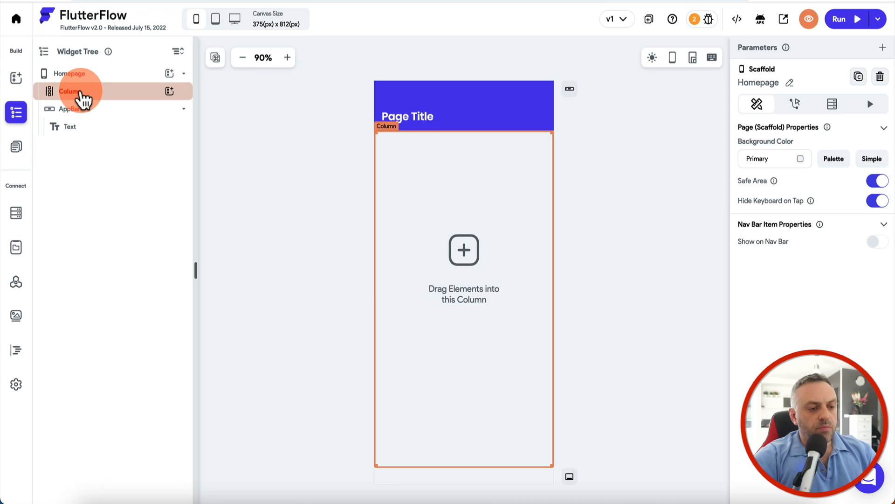
click(410, 116)
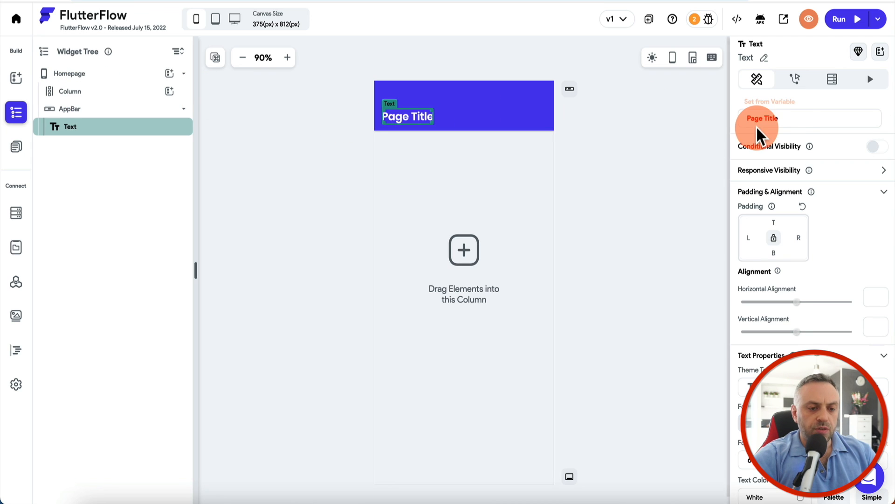
click(793, 117)
text(Hom)
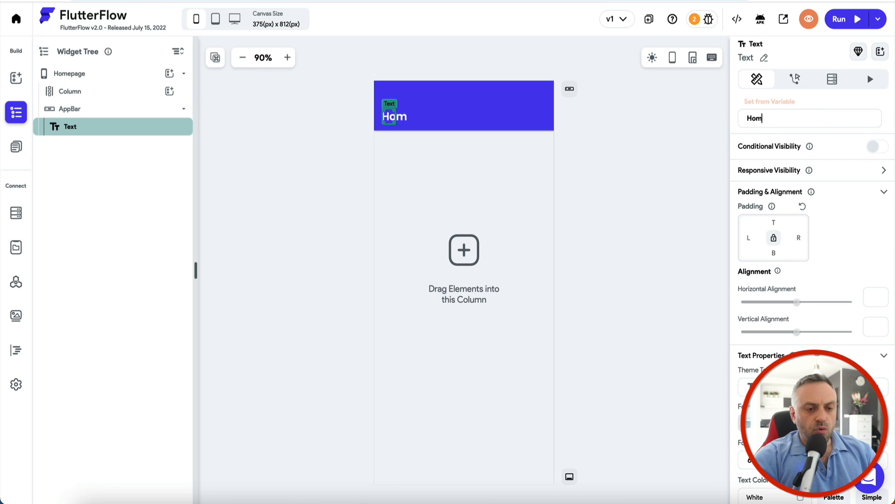
text(epage)
click(455, 174)
- Try the AppBar style with a back button and centered title, and switch the AppBar back to the Large Header style
click(570, 90)
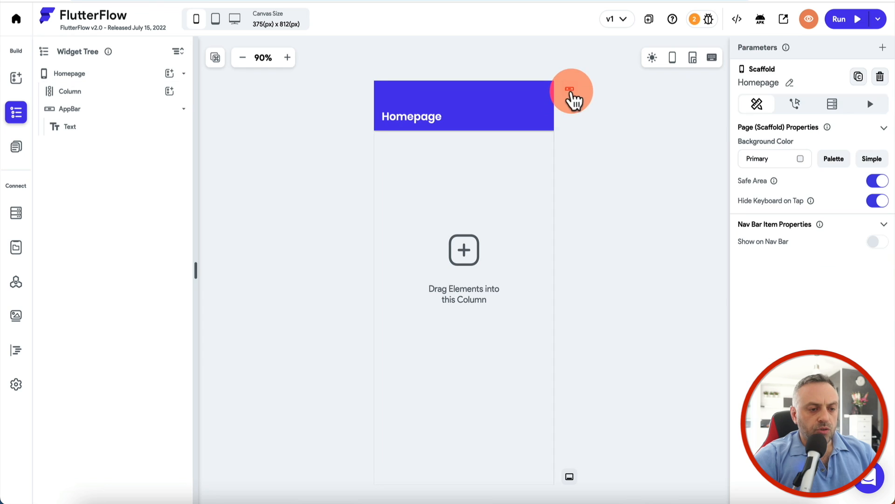
click(589, 294)
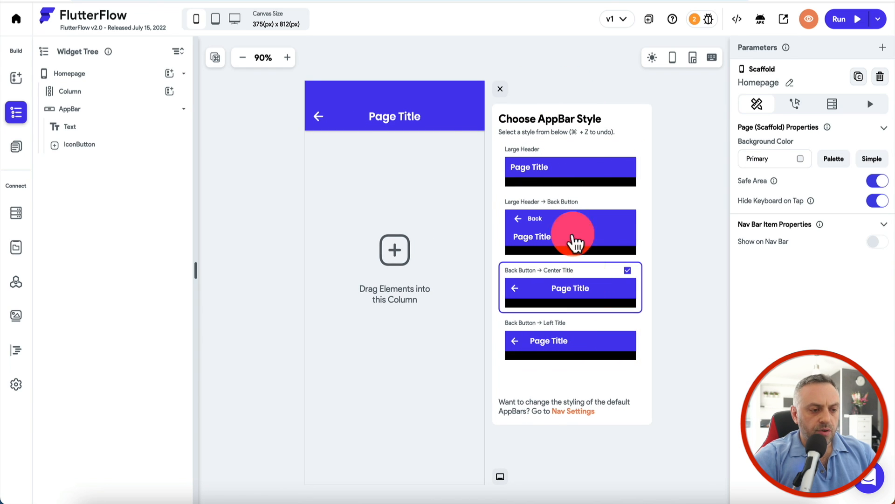
click(566, 168)
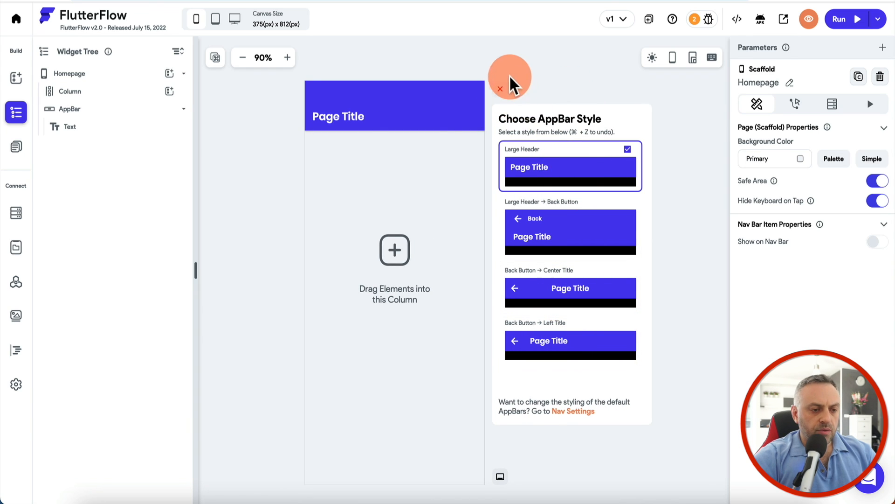
click(501, 89)
- Add a ListView inside the Homepage's Column
click(430, 182)
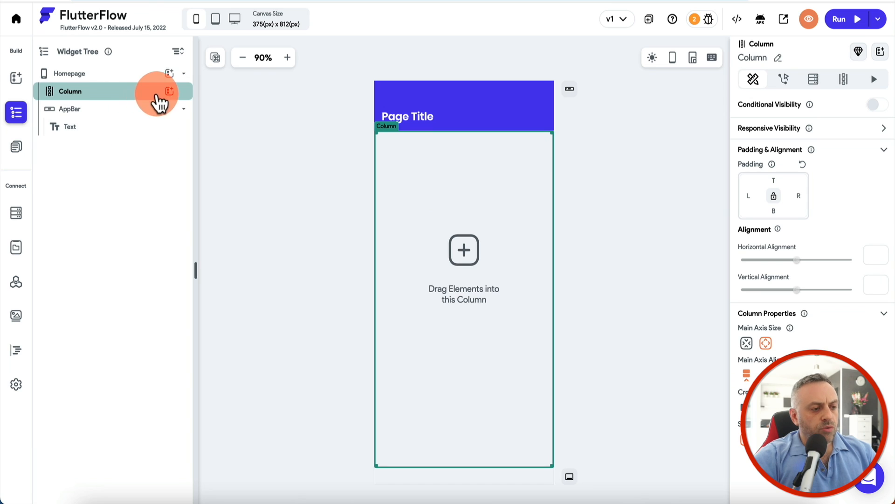
click(170, 92)
click(234, 97)
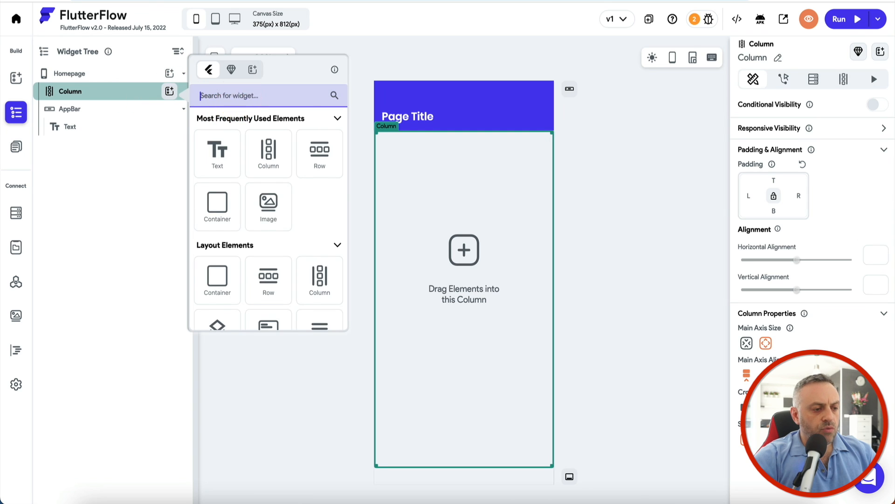
text(list)
click(220, 159)
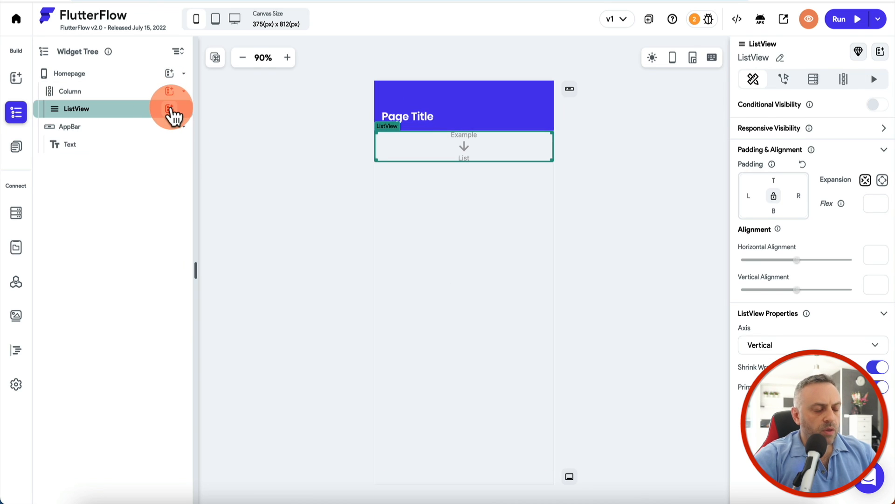
- Insert a Card Views template with a tag, main header, divider and body text into the ListView
click(171, 109)
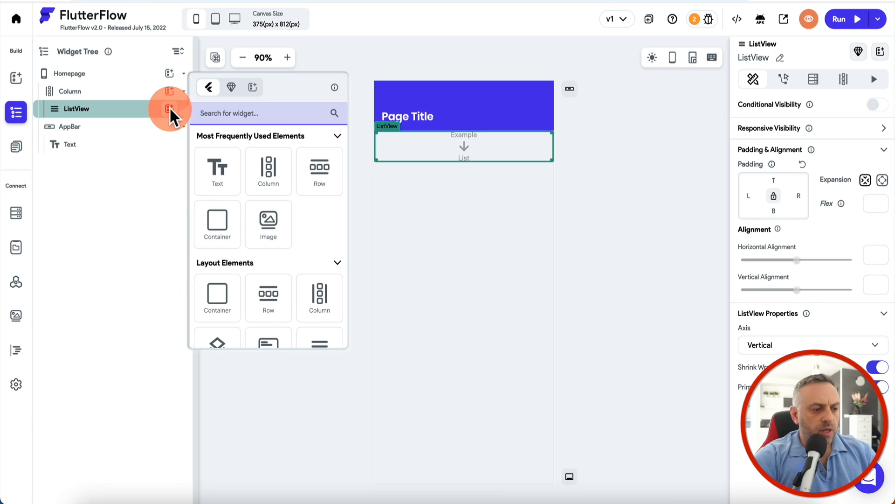
click(231, 88)
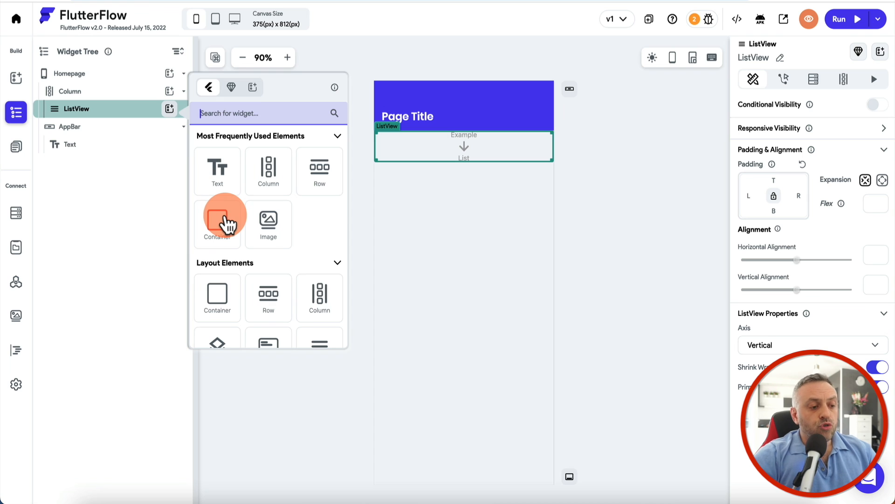
click(251, 89)
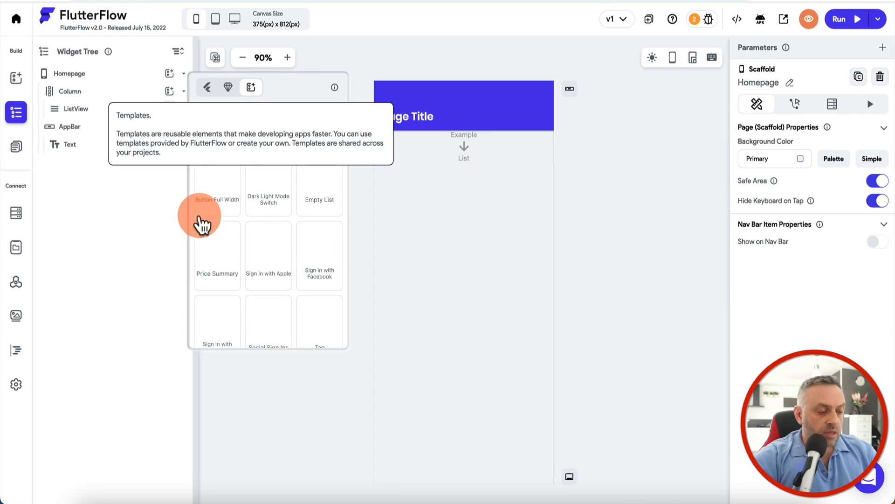
scroll(223, 237, down, 10)
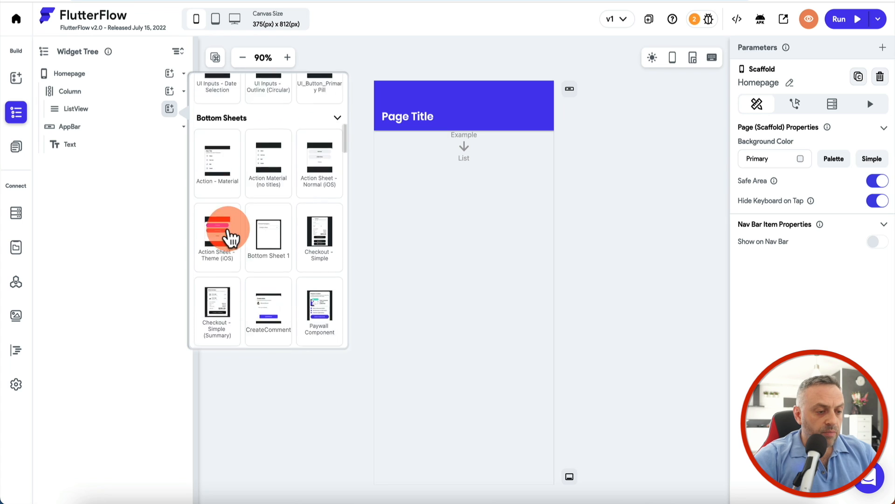
scroll(230, 238, down, 10)
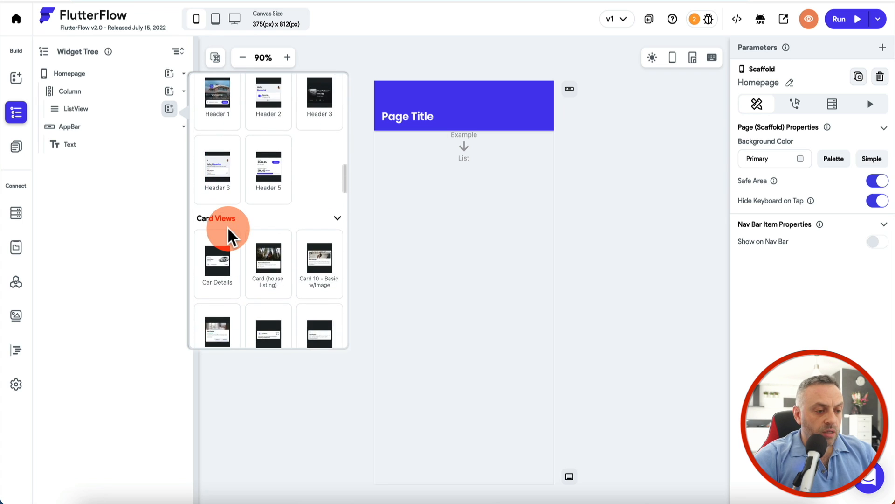
click(320, 129)
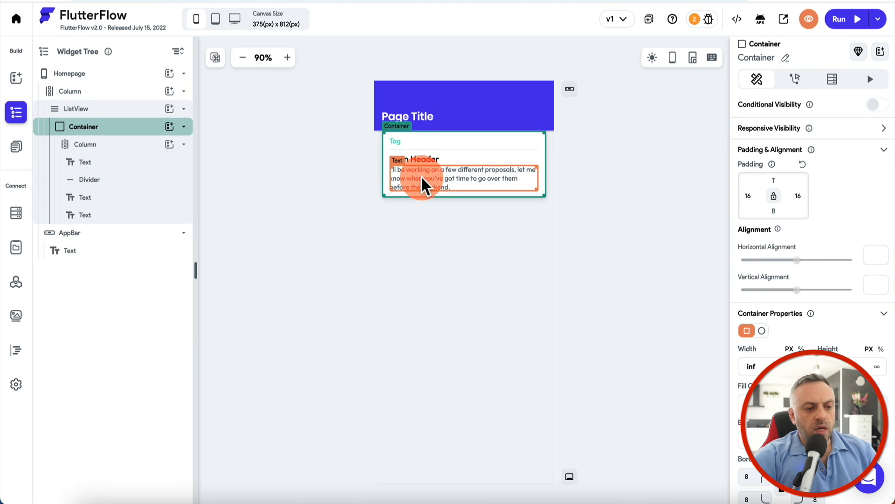
- Delete the Tag text from the card and move the Main Header text above the divider
click(416, 158)
click(425, 159)
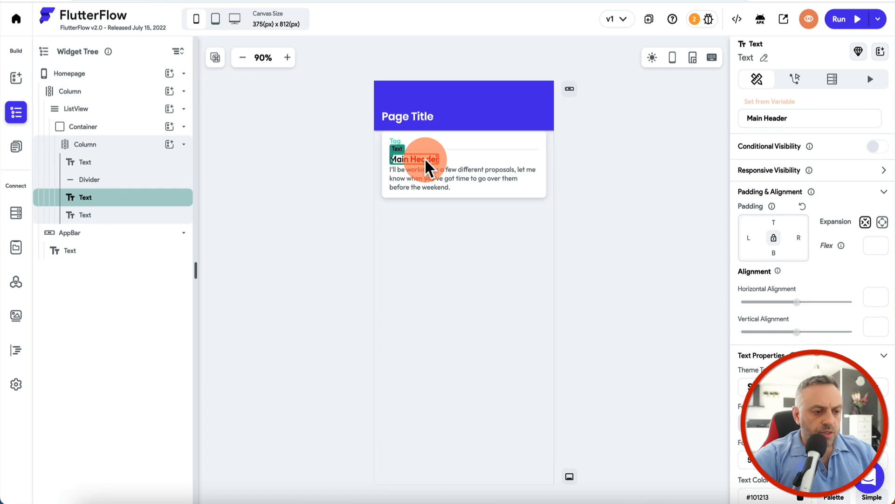
click(396, 147)
key(Delete)
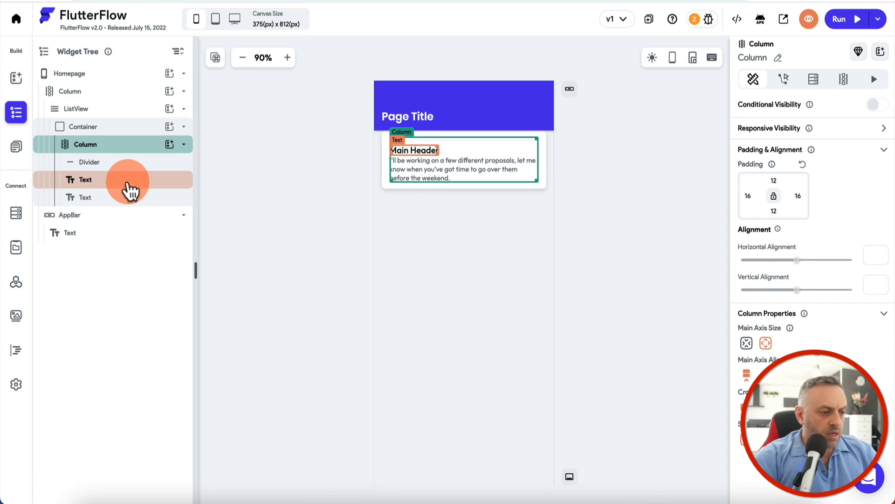
click(130, 187)
drag(121, 186, 124, 153)
click(337, 177)
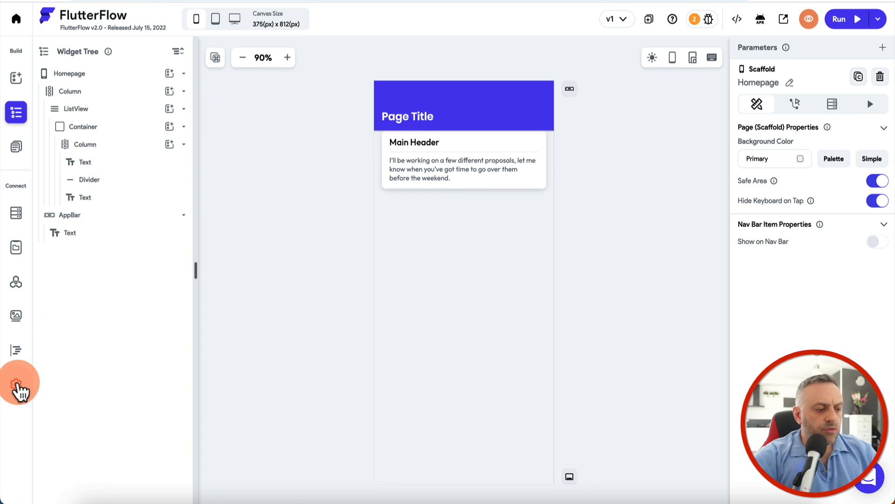
- Create a database collection named posts in the project's Firestore schema
click(16, 214)
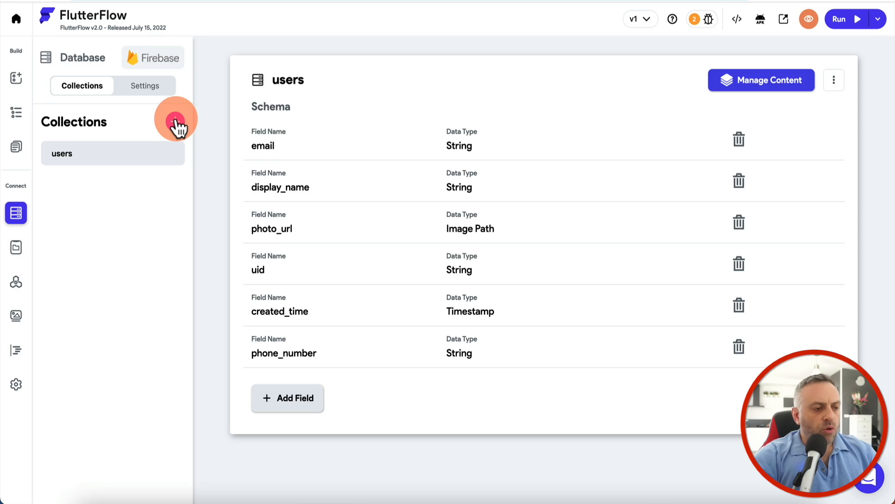
click(175, 121)
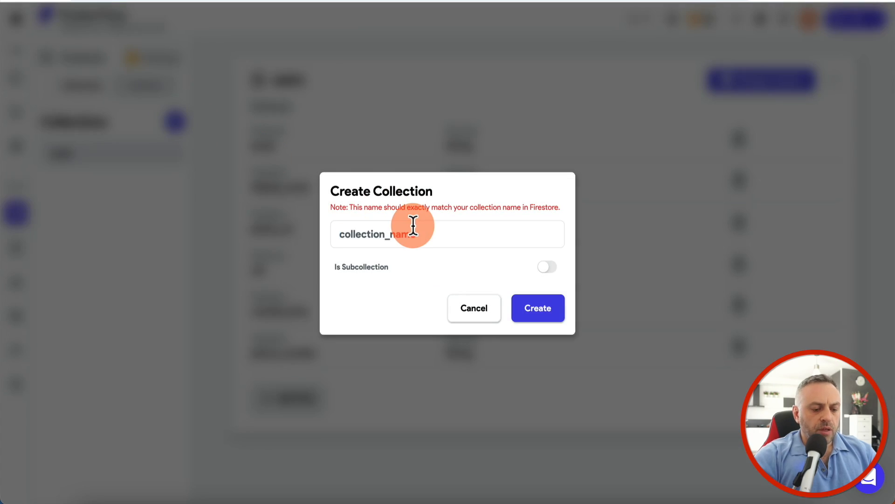
text(posts)
click(548, 310)
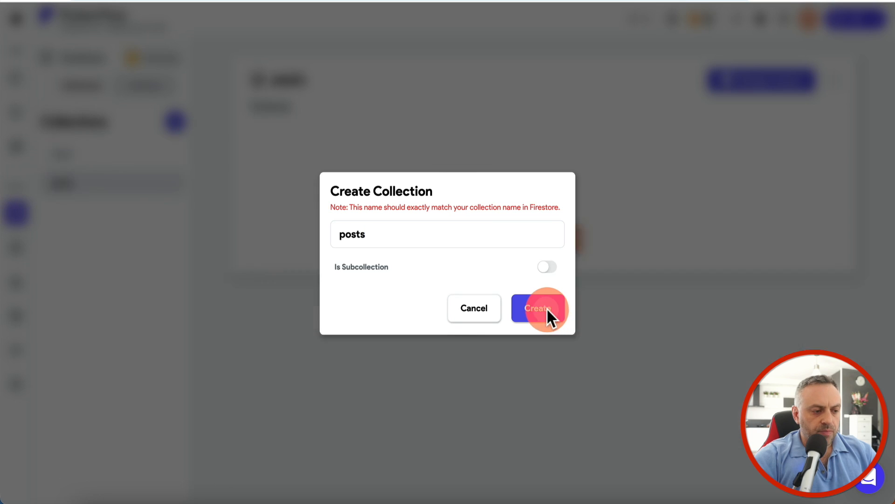
click(279, 139)
- Create a collection named comments as a subcollection of posts
click(181, 121)
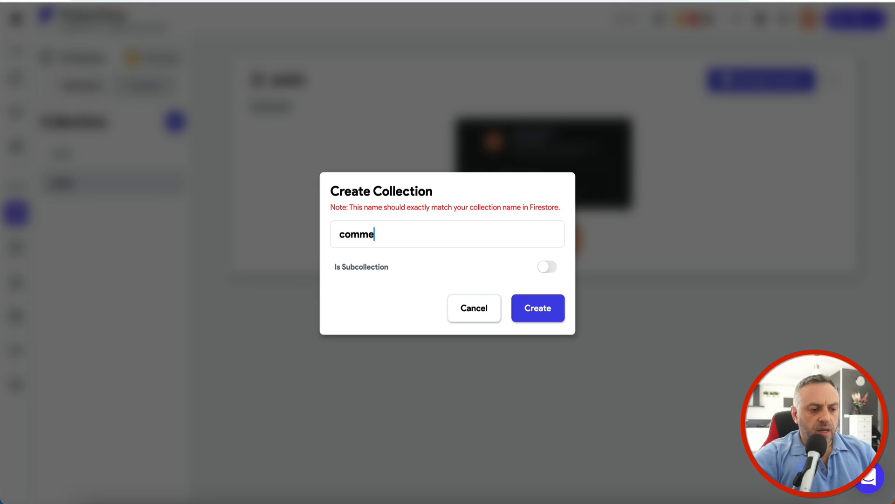
click(547, 266)
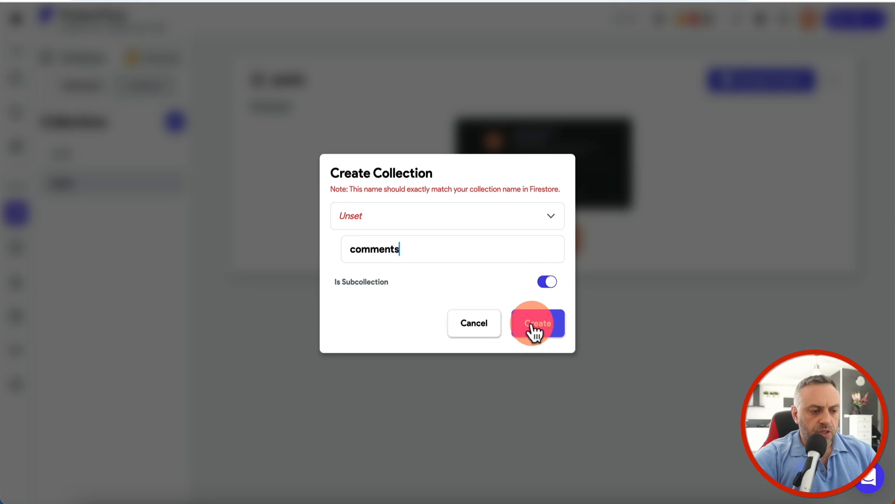
click(507, 224)
click(435, 238)
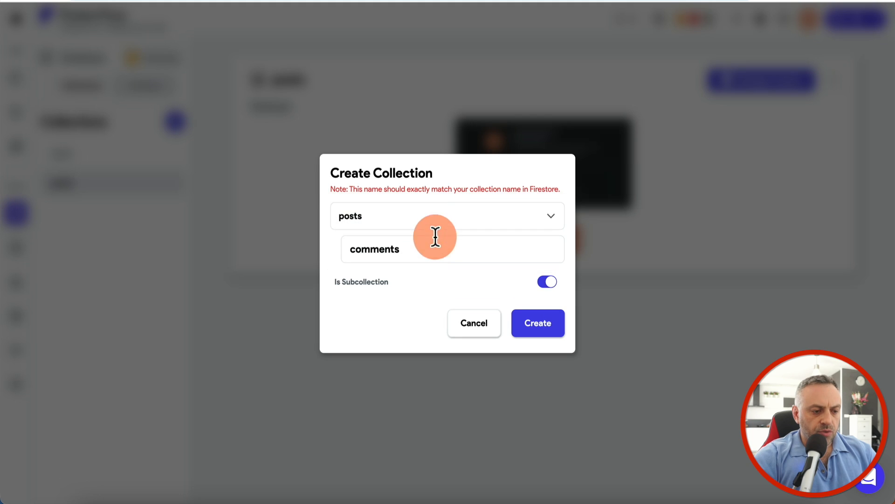
click(530, 329)
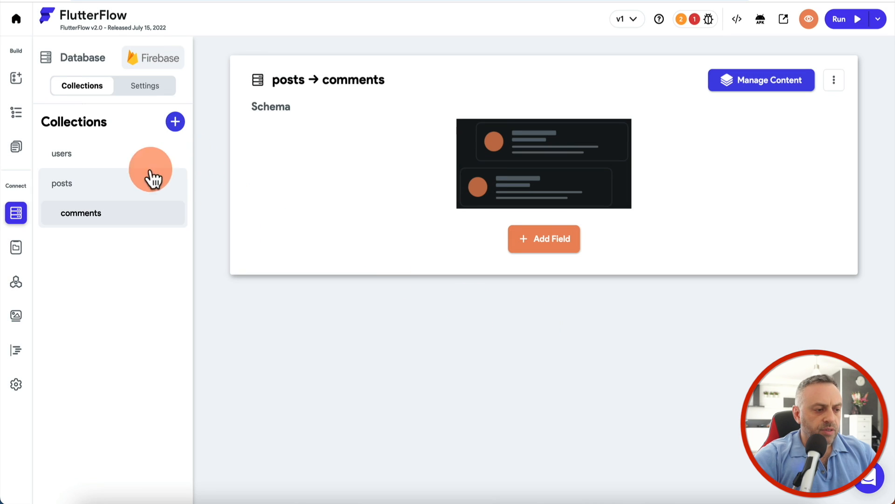
- Check a post document's fields in Firebase, and add a String field named title to the posts schema in FlutterFlow
click(110, 186)
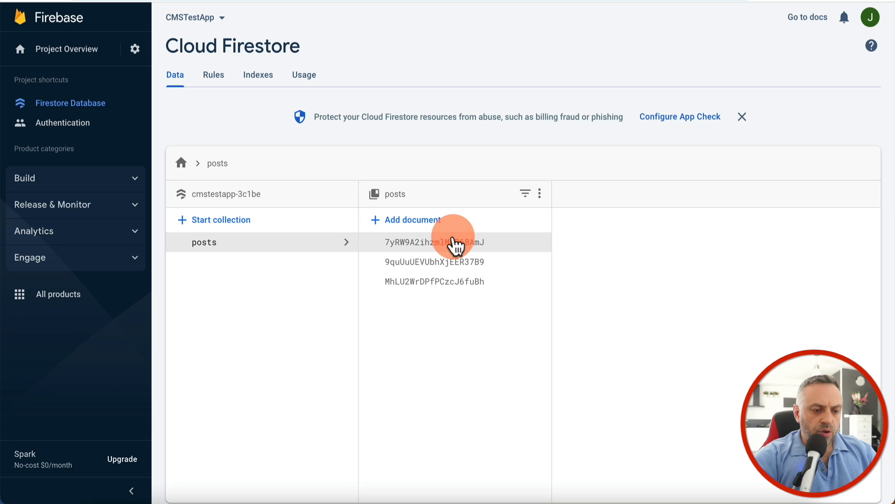
click(455, 242)
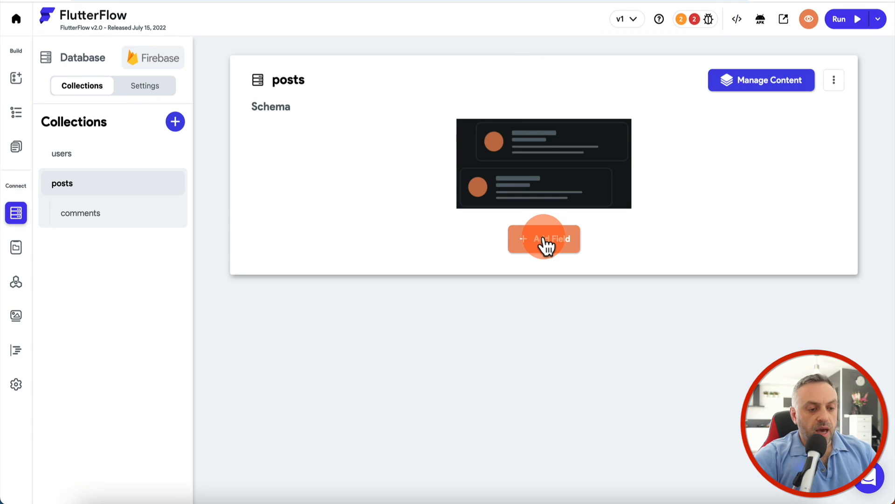
click(545, 240)
text(title)
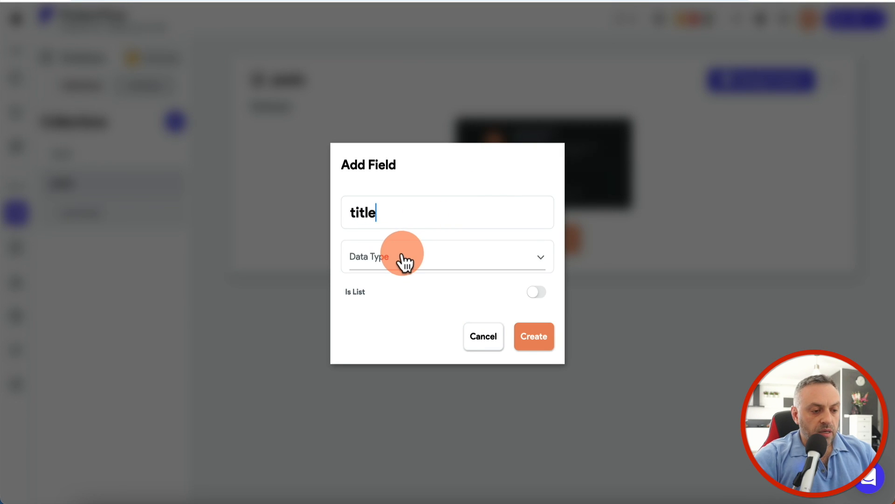
click(404, 261)
click(397, 282)
click(530, 337)
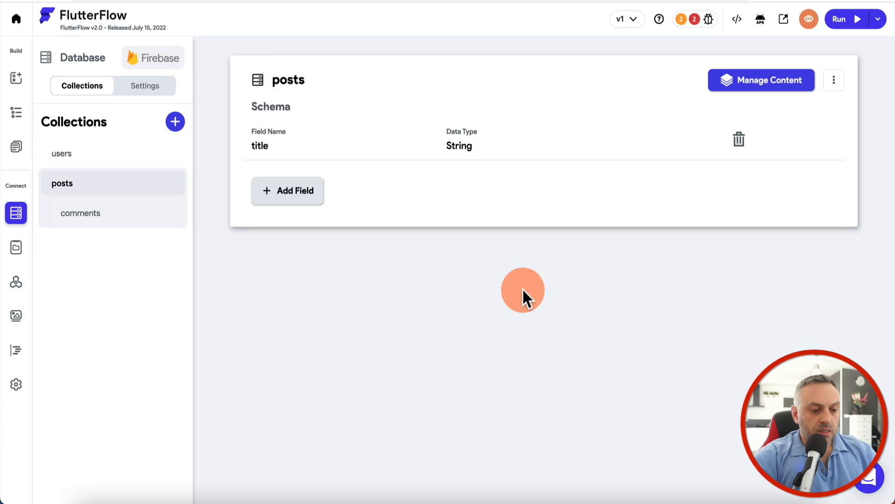
- Add a String field named content to the posts schema
click(319, 191)
text(conte)
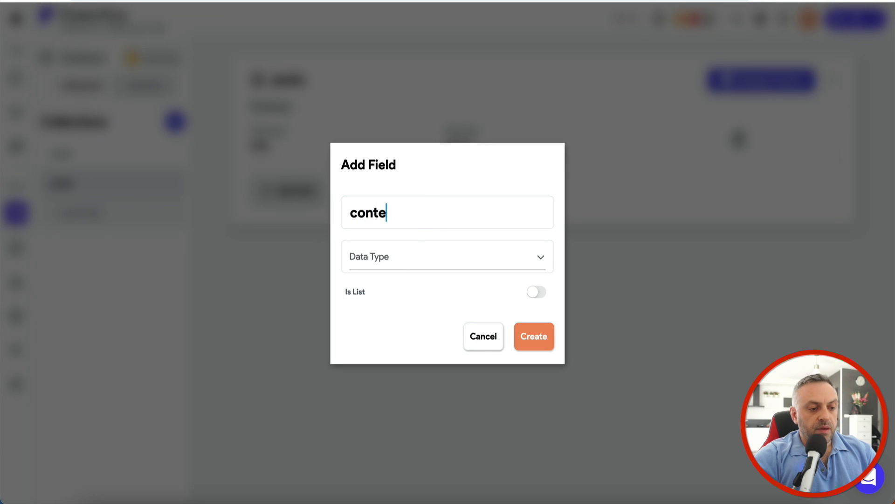
text(nt)
click(398, 249)
click(390, 272)
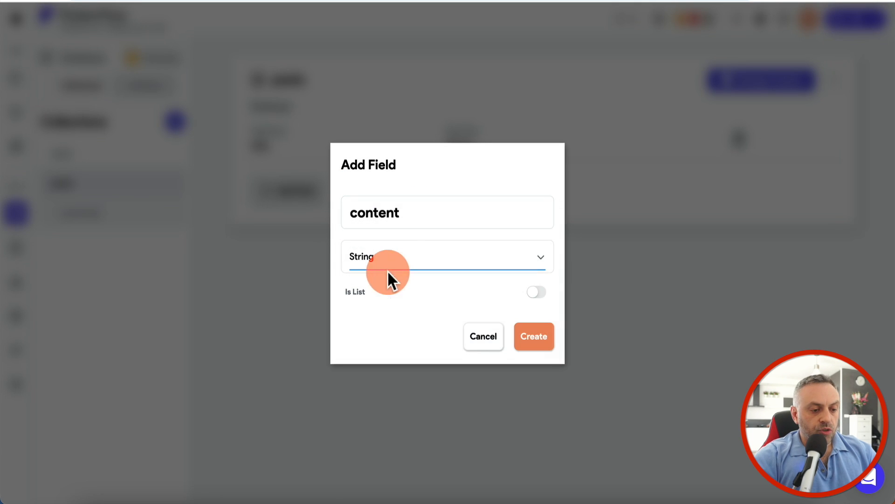
click(535, 345)
- Check the comment fields of the "Title 1" post in Firebase, and add a String field named content to FlutterFlow's comments subcollection schema
click(84, 223)
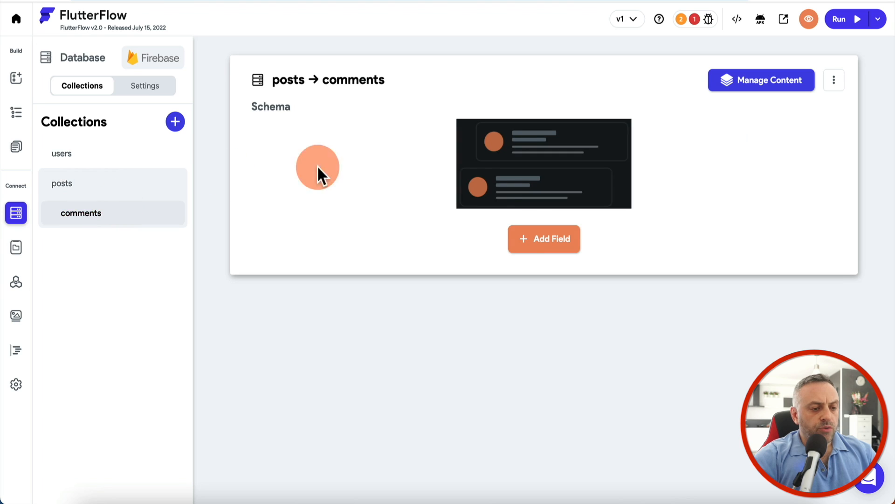
click(533, 242)
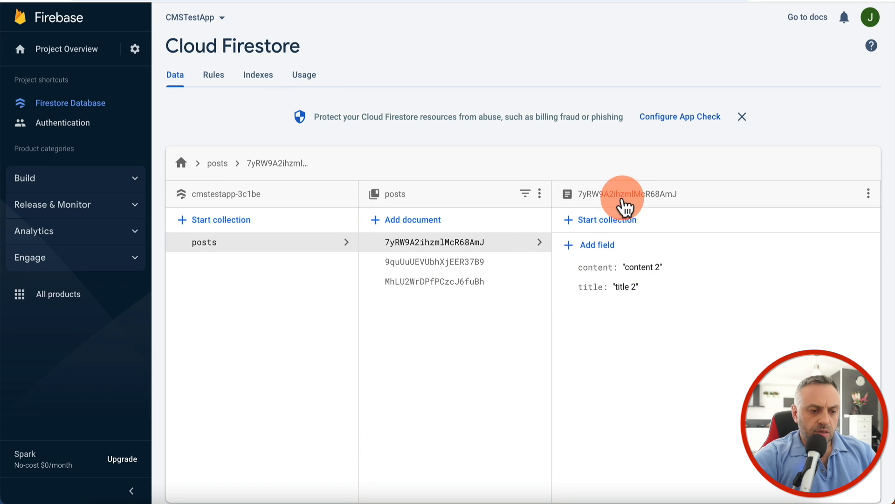
click(479, 264)
click(479, 281)
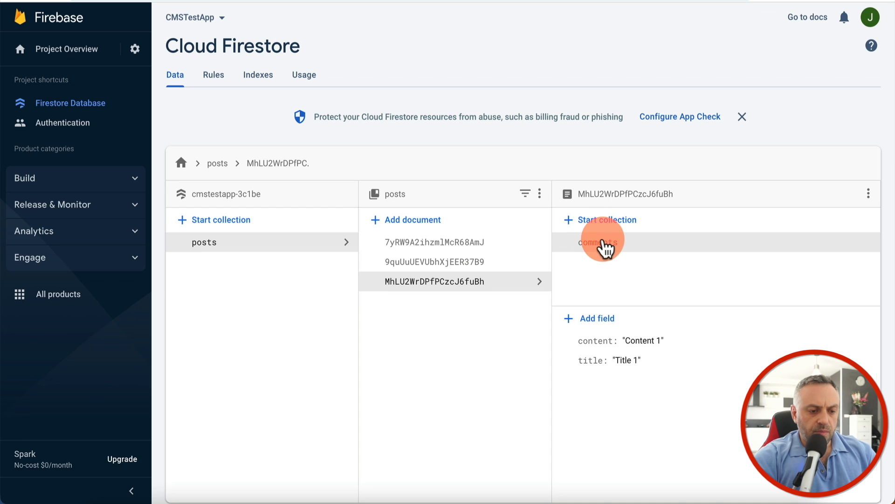
click(601, 242)
click(597, 242)
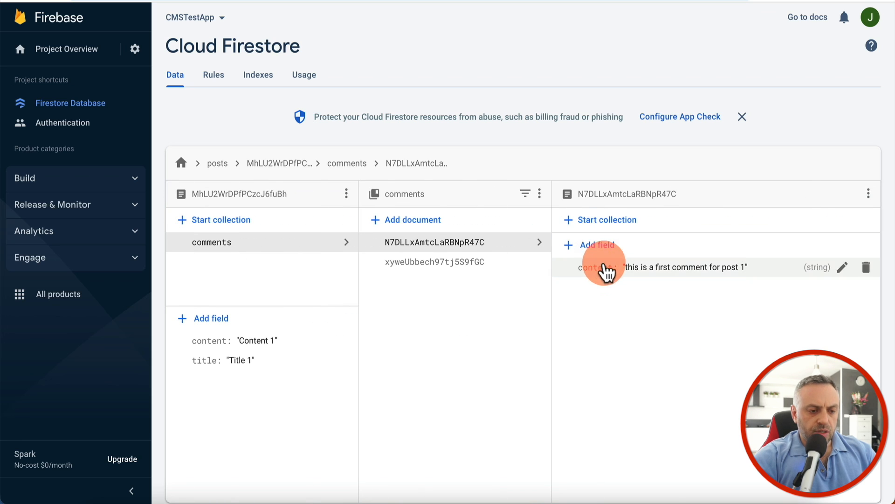
click(424, 225)
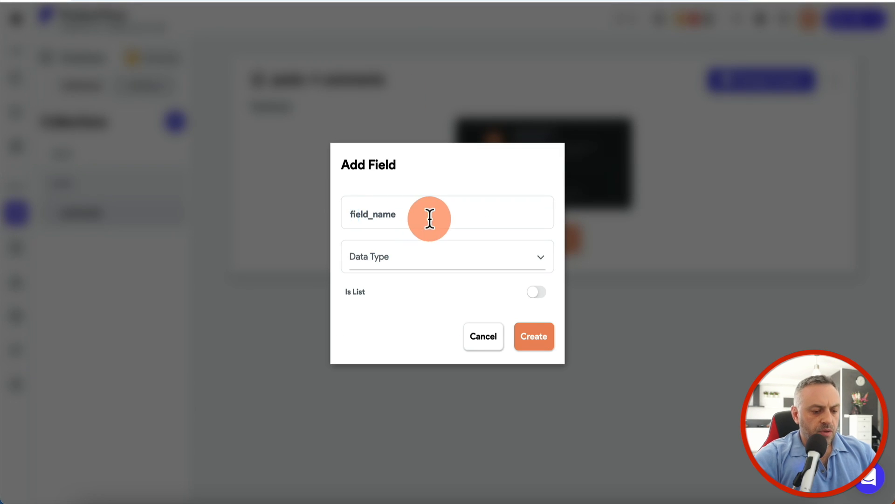
text(content)
click(402, 269)
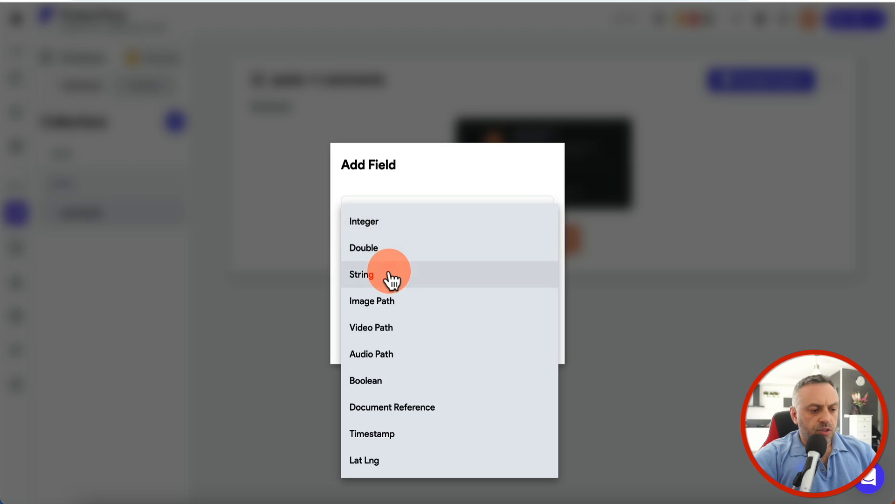
click(395, 278)
click(533, 335)
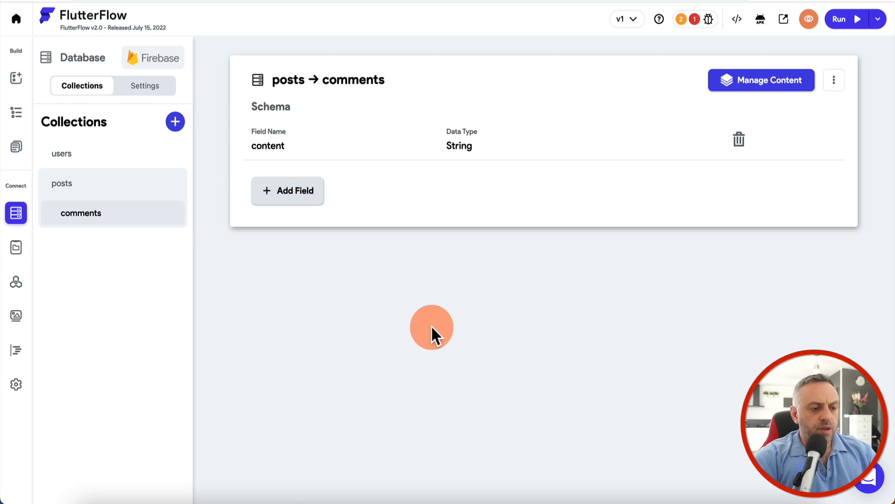
- Add a collection query to the Homepage's ListView that fetches a list of documents from the posts collection
click(131, 184)
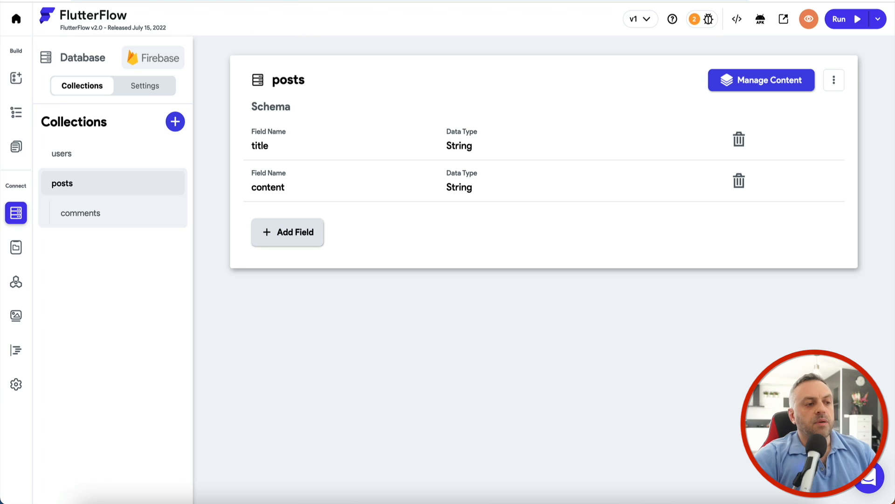
click(17, 148)
click(491, 141)
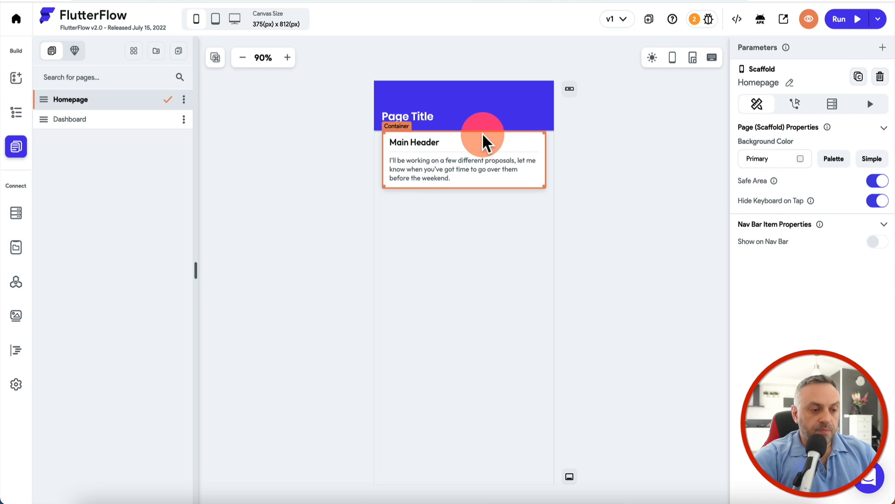
click(497, 140)
click(16, 112)
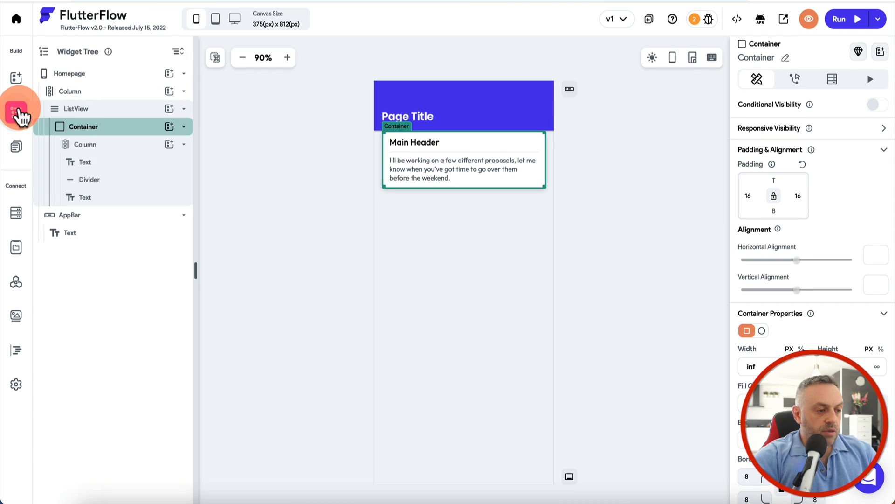
click(93, 108)
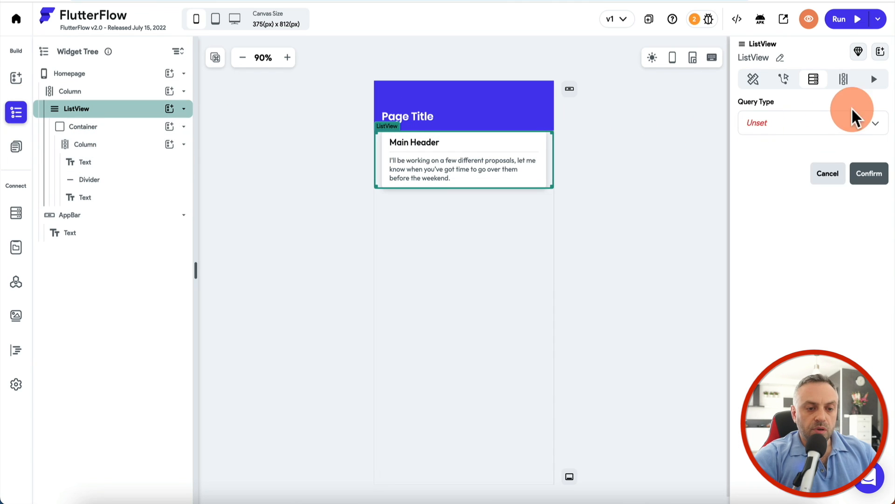
click(846, 122)
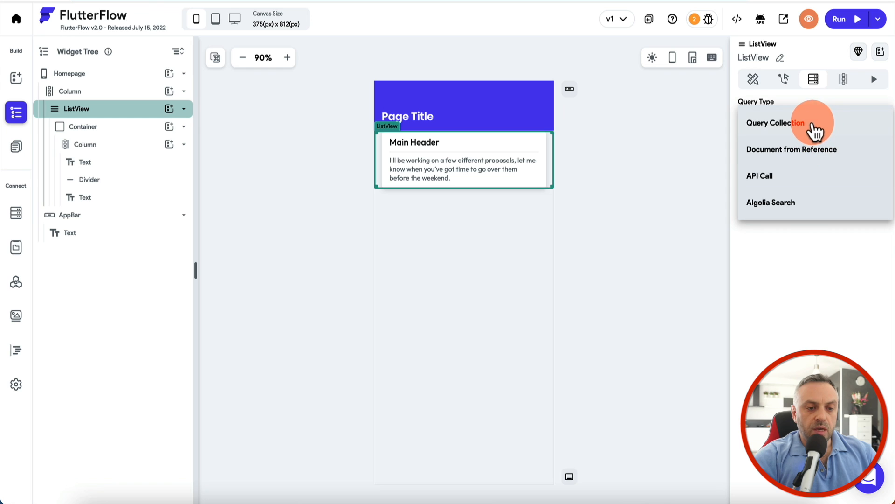
click(817, 132)
click(796, 189)
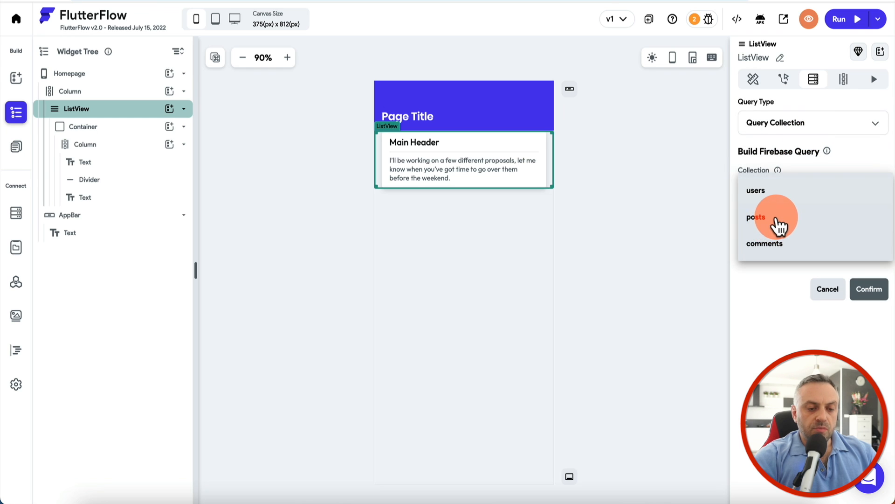
click(778, 218)
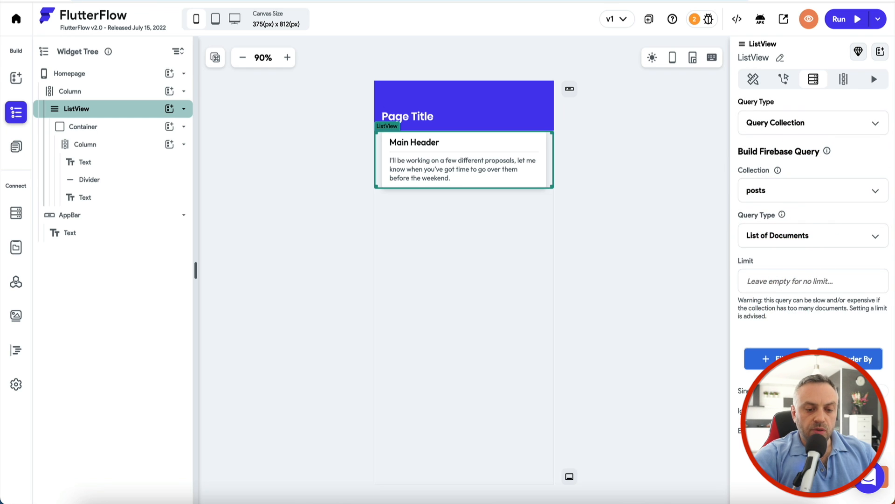
scroll(814, 233, down, 3)
click(875, 373)
click(527, 312)
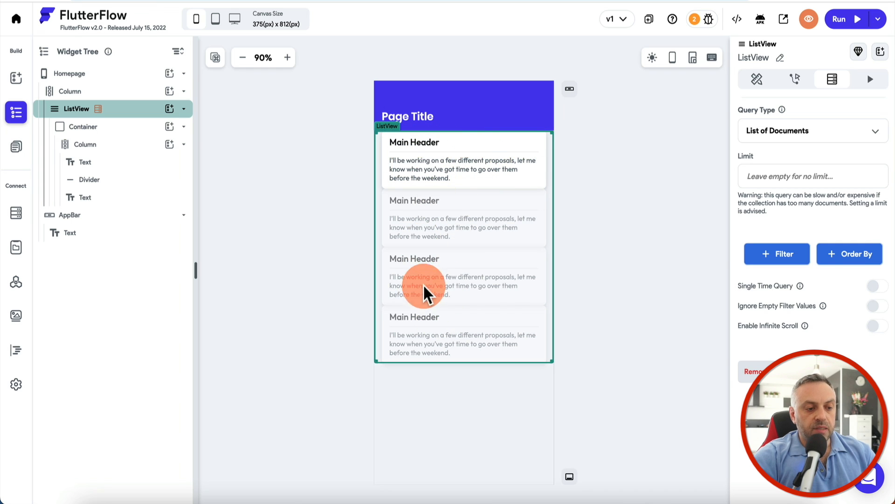
- Bind the card's "Main Header" text to the title field of the posts document
click(414, 150)
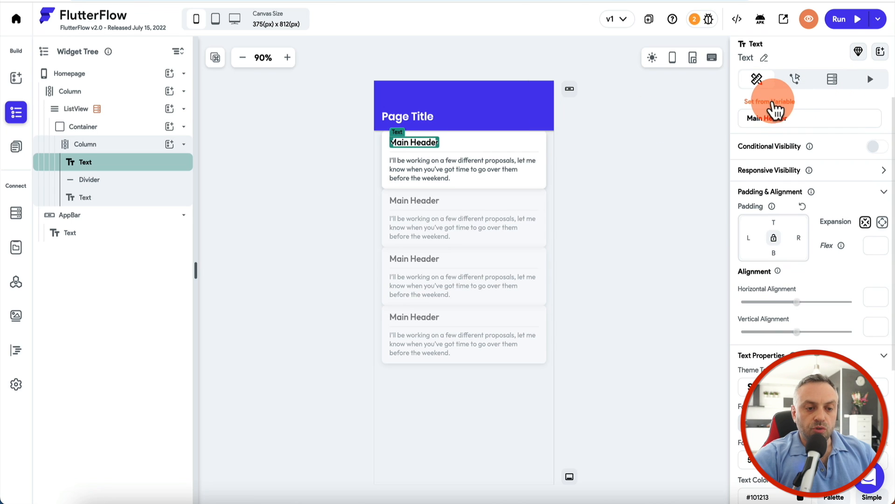
click(774, 104)
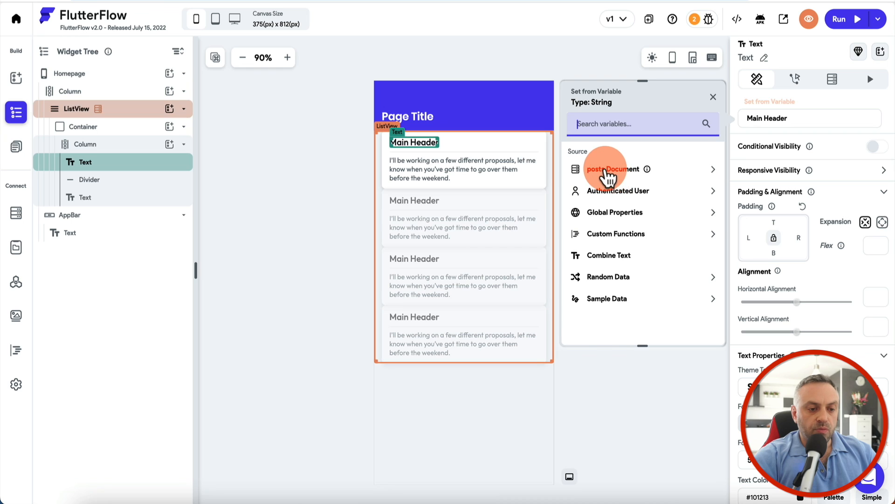
click(608, 177)
click(602, 201)
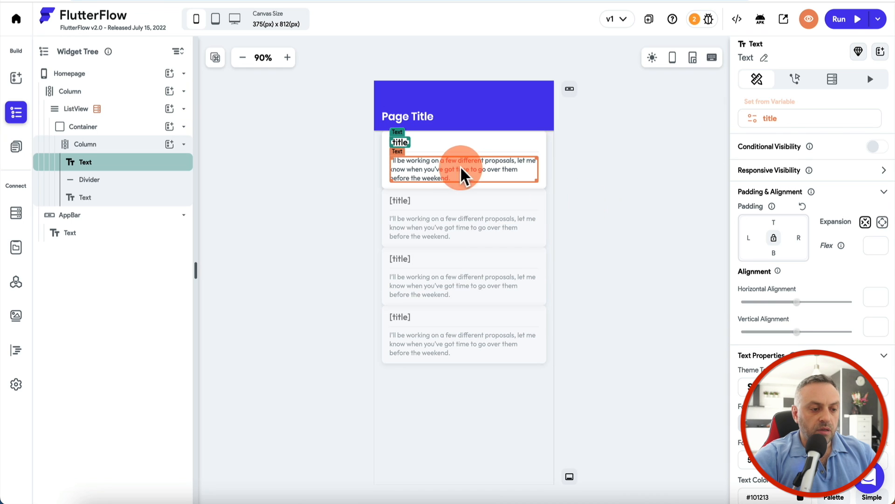
- Bind the card's body text below the divider to the content field of the posts document
click(461, 175)
click(776, 105)
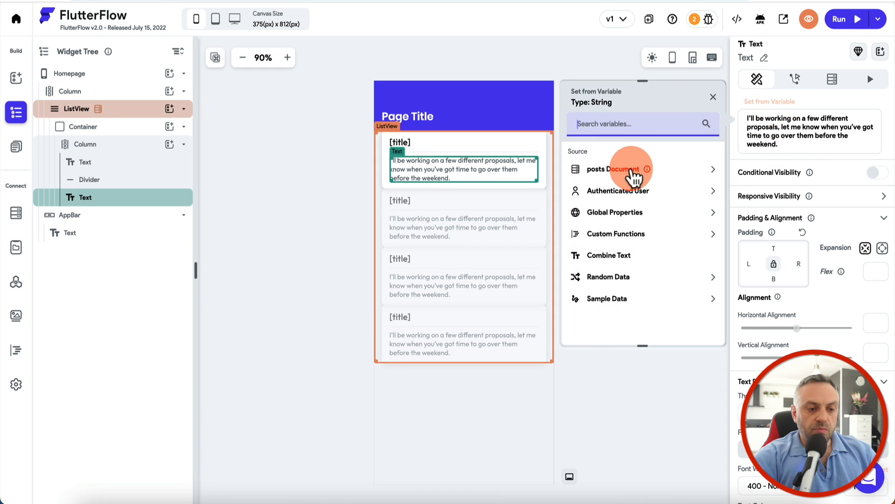
click(635, 177)
click(604, 225)
click(588, 126)
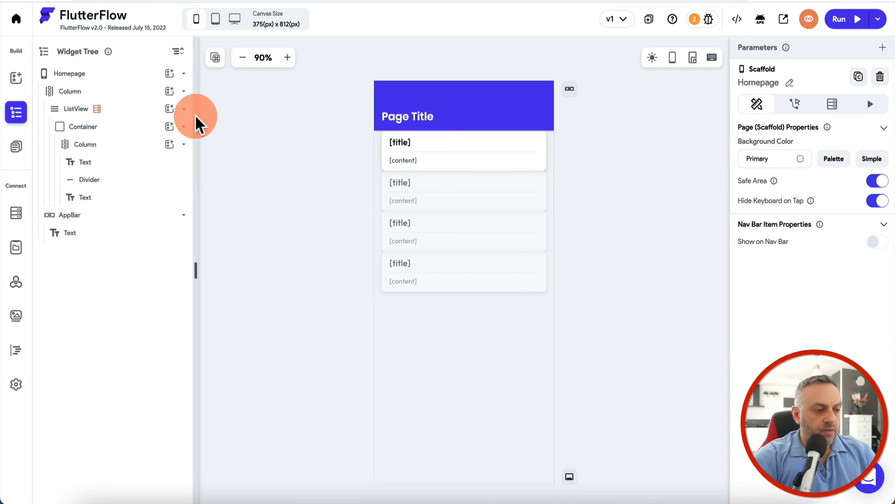
- Change the app bar's "Page Title" text to Homepage
click(422, 117)
drag(786, 117, 731, 118)
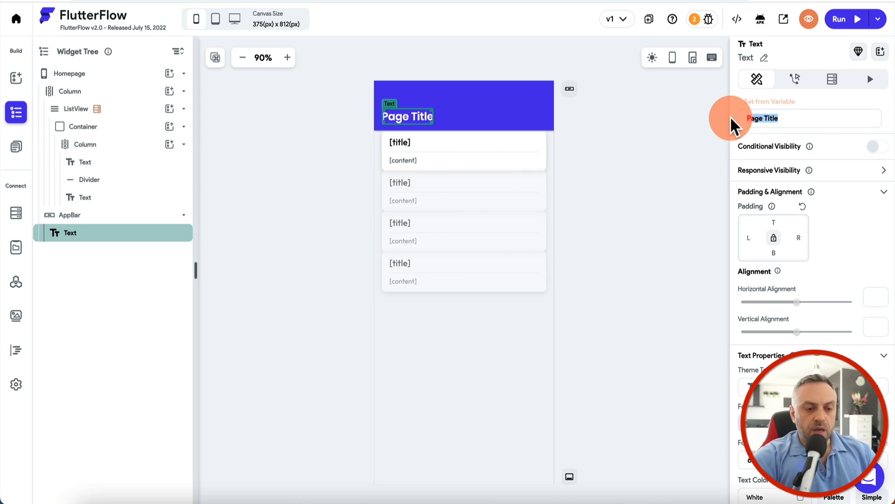
text(Homepage)
click(450, 160)
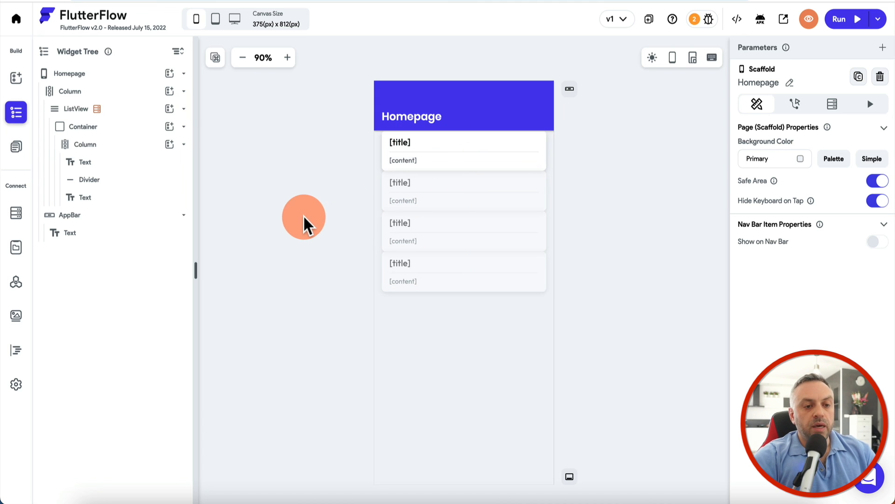
- Run the app in test mode to check the Homepage's post cards, and return to the page editor
click(879, 19)
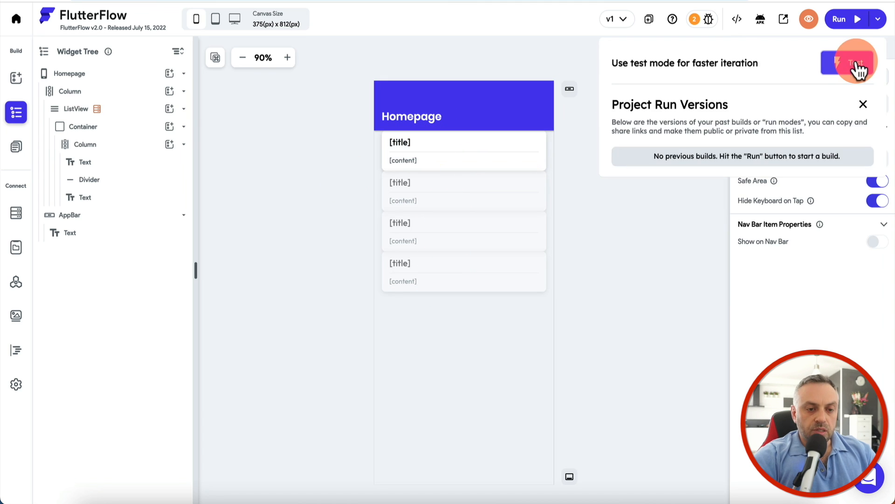
click(857, 63)
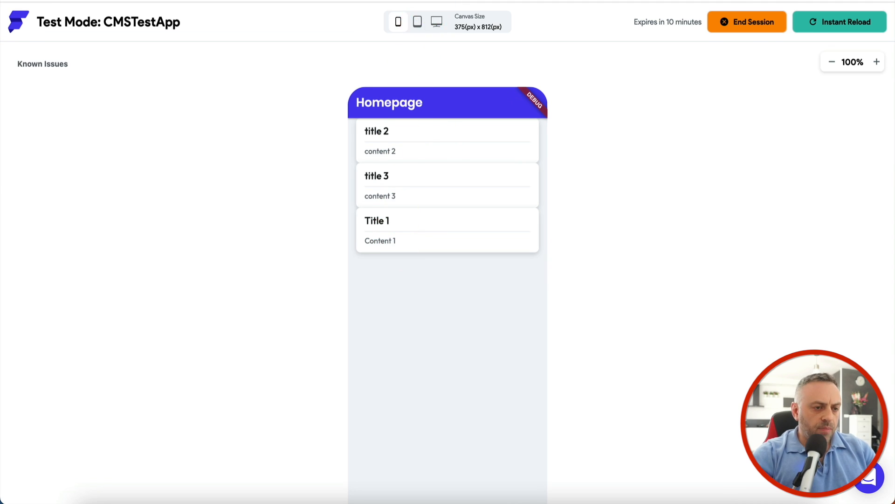
click(299, 177)
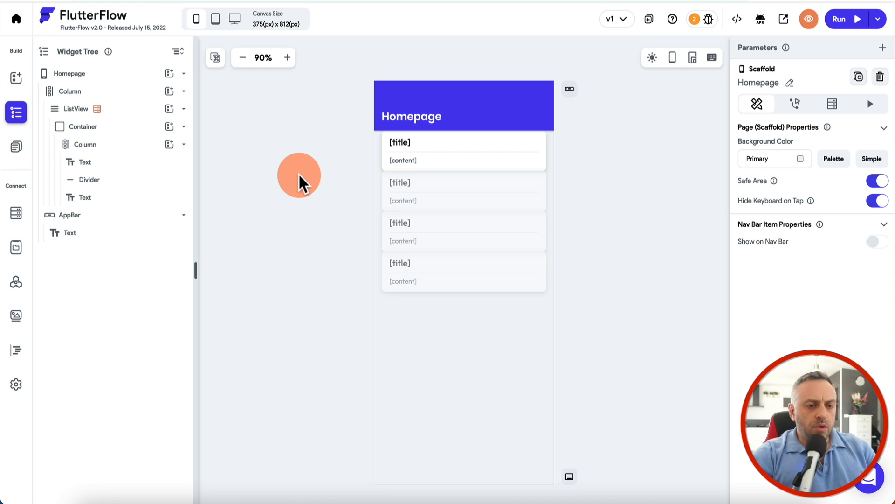
- Switch to Firebase, set up Authentication and enable the Google sign-in provider with the project support email
click(235, 254)
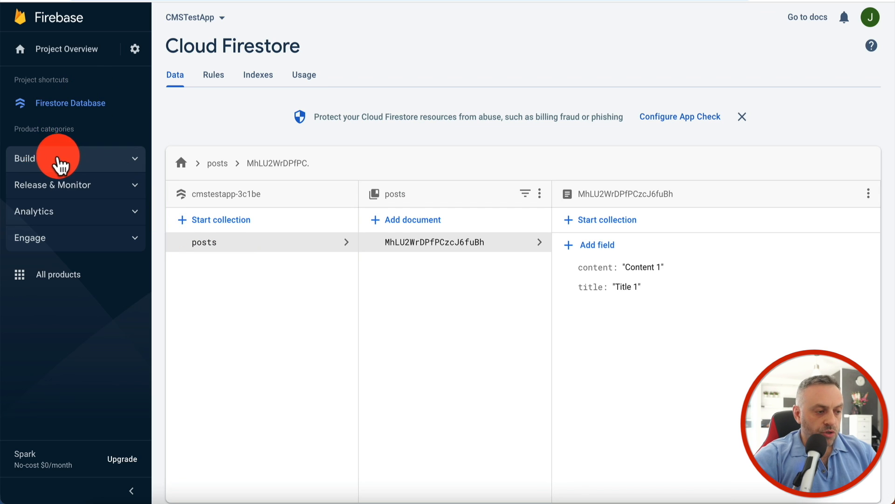
click(61, 160)
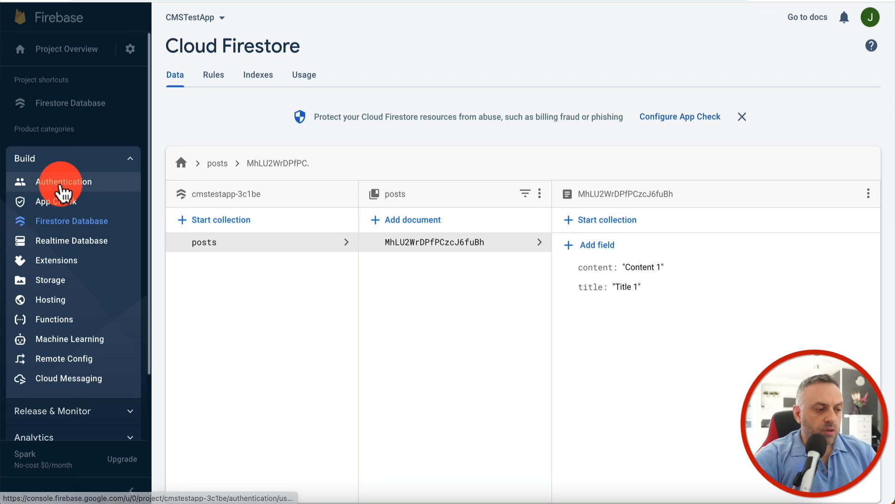
click(56, 180)
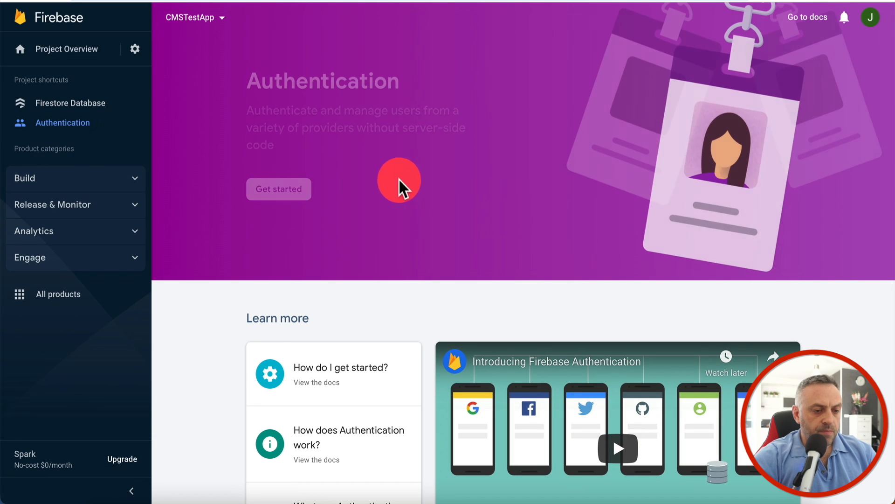
click(284, 181)
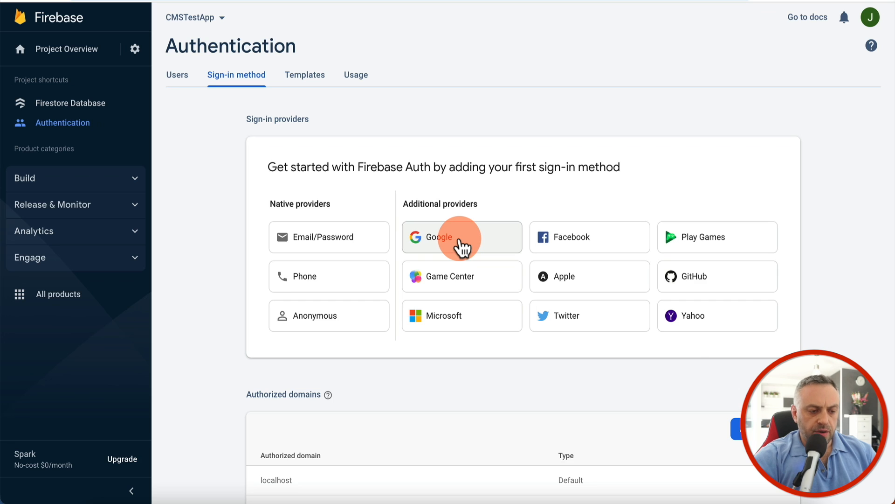
click(461, 243)
click(658, 199)
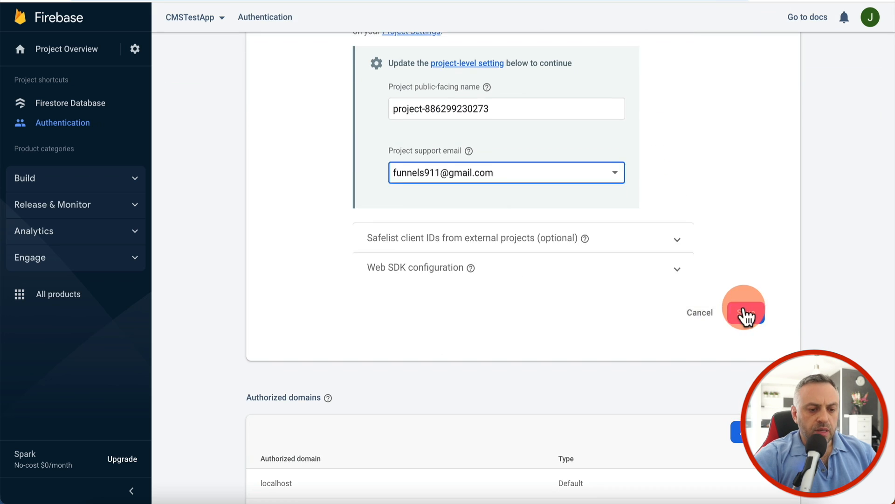
click(745, 313)
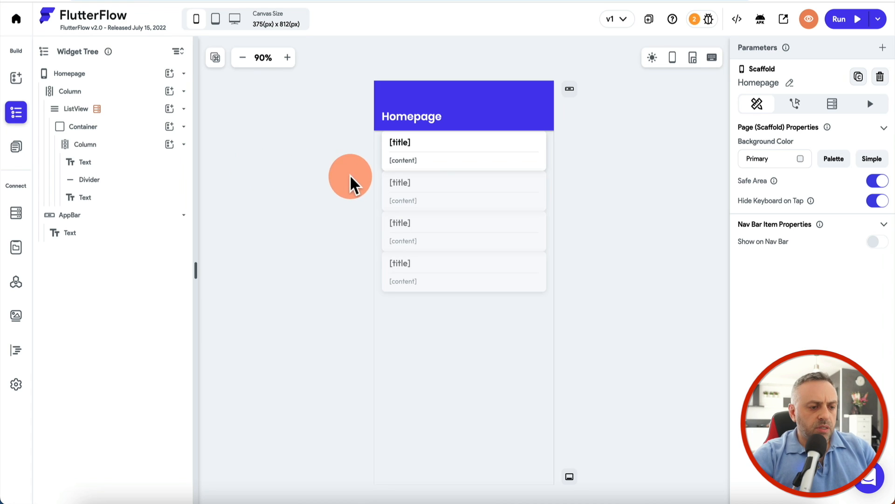
- In FlutterFlow, add a Button to the Homepage's outer Column, place it above the ListView and label it Dashboard
click(105, 96)
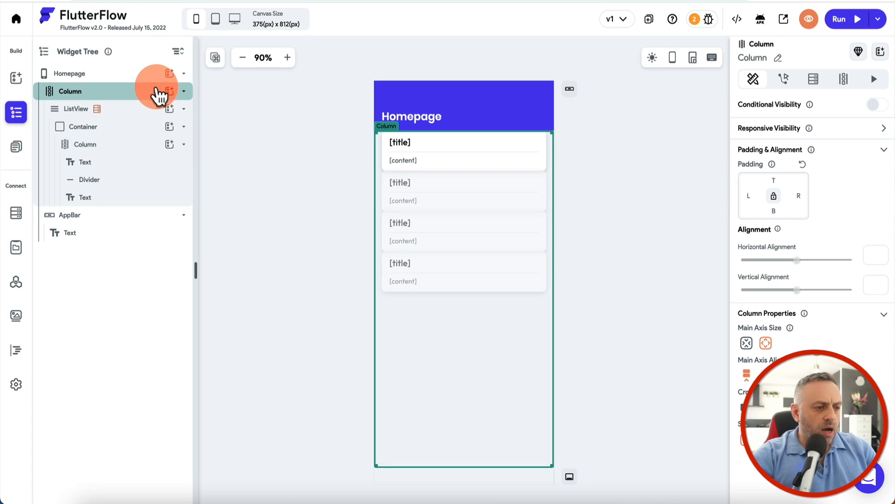
click(171, 92)
text(but)
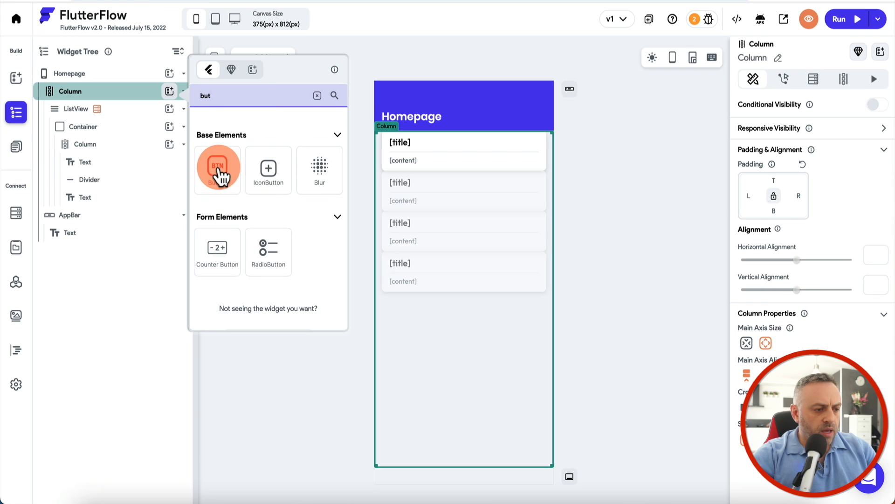
click(220, 175)
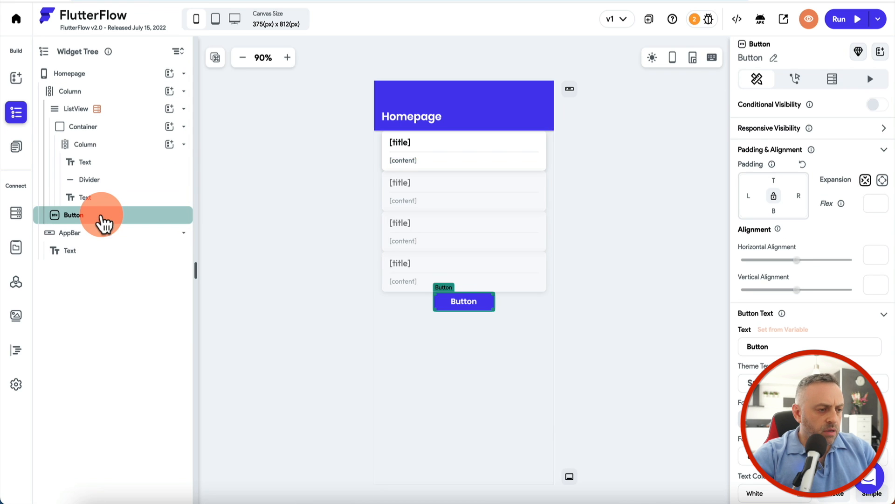
drag(104, 218, 110, 100)
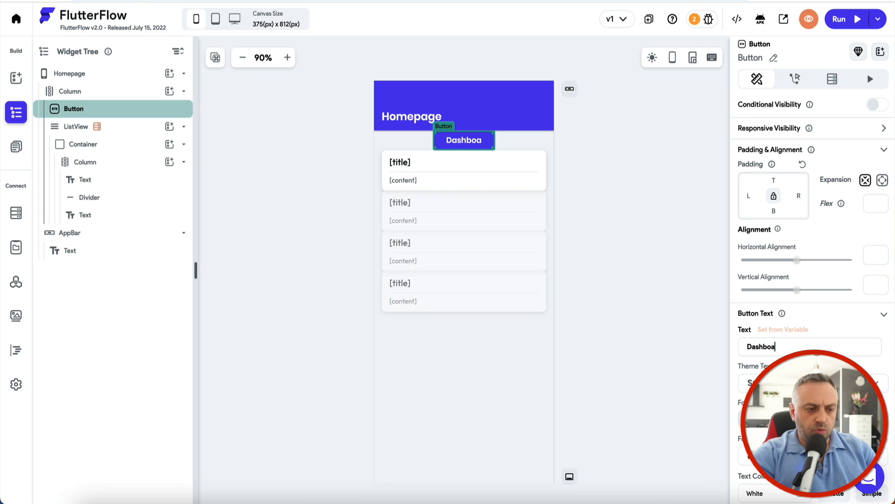
text(rd)
- Try to shift the Dashboard button sideways with a horizontal alignment of -0.7
scroll(724, 344, down, 1)
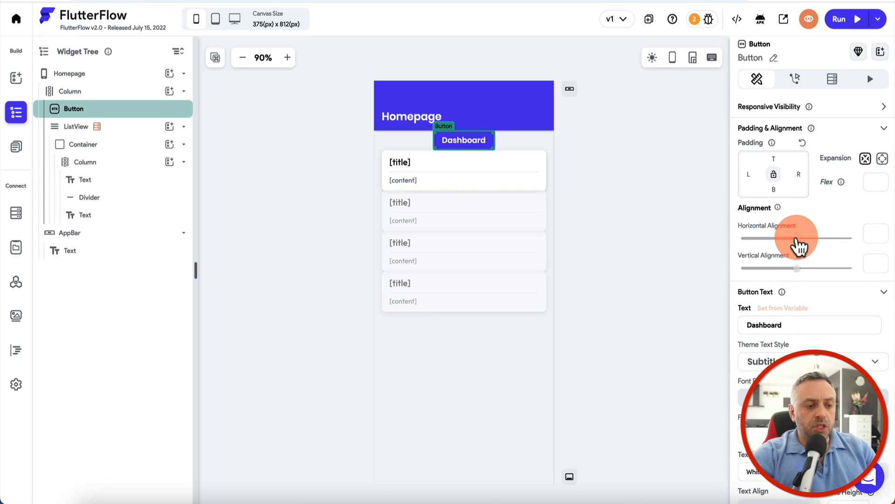
drag(797, 240, 761, 252)
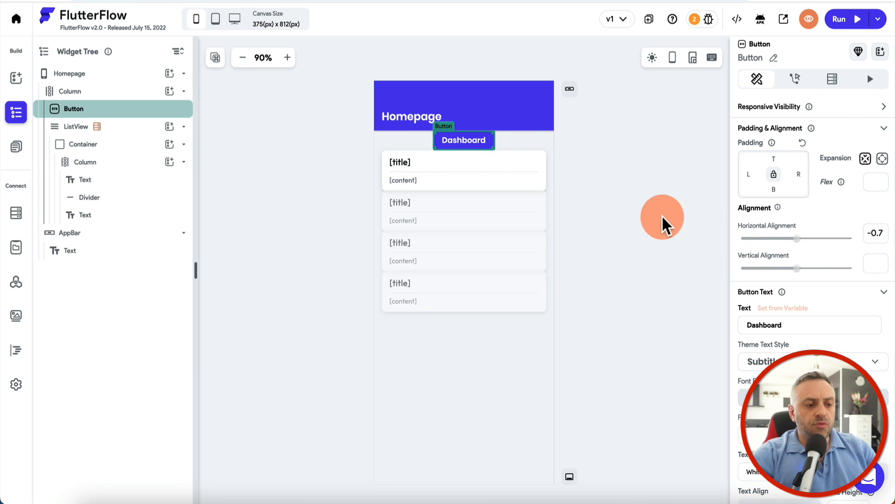
click(639, 175)
- Change the Dashboard button's fill color from the theme's primary color to a custom dark green
click(472, 143)
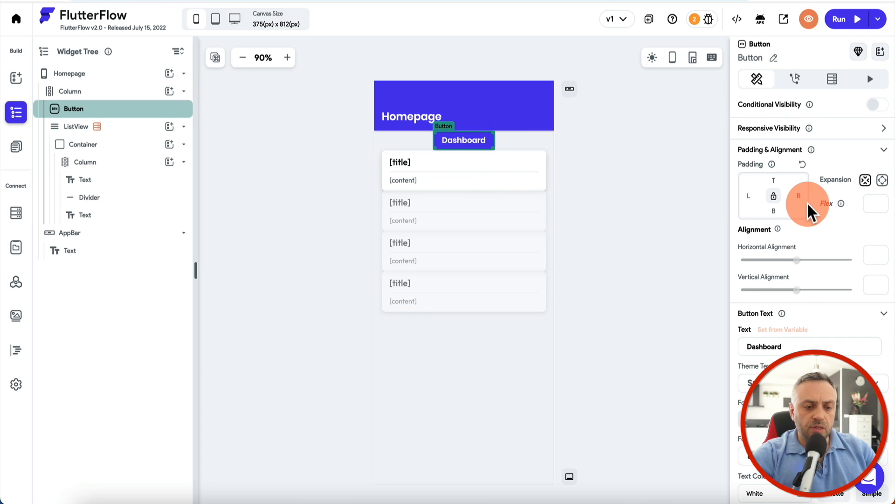
scroll(810, 210, down, 5)
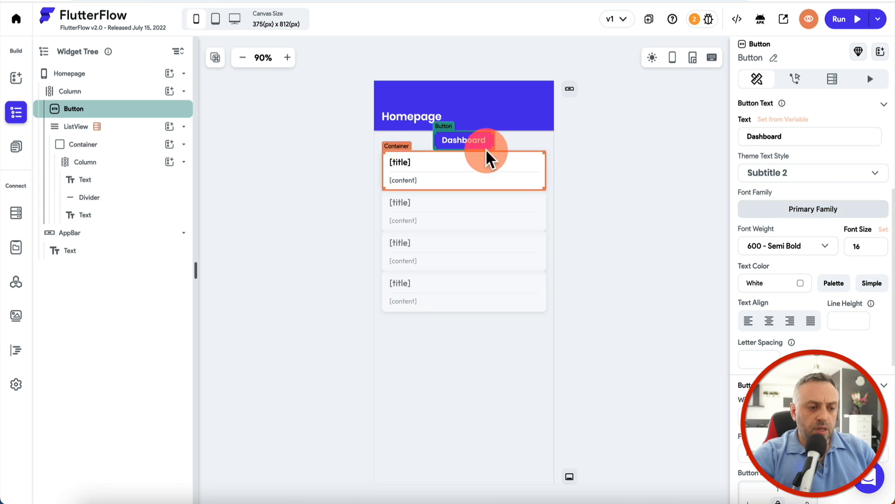
scroll(804, 268, down, 4)
click(800, 275)
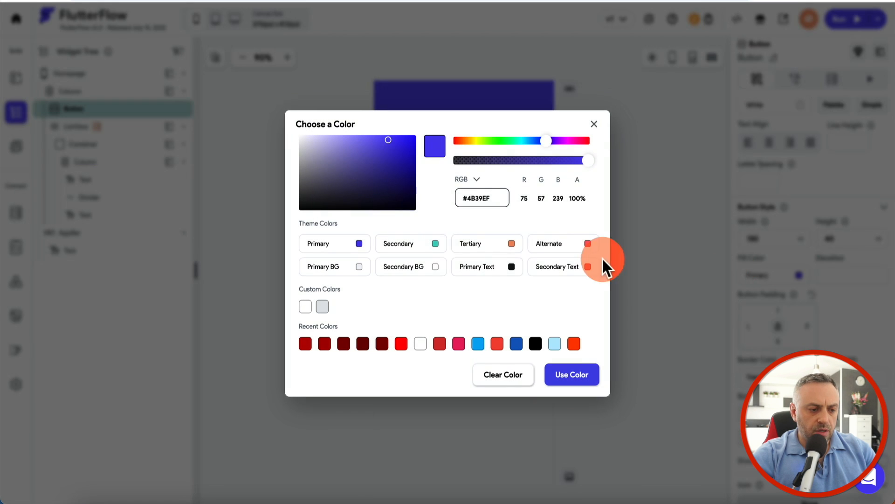
drag(479, 139, 514, 139)
mouse_move(393, 149)
mouse_down()
mouse_move(427, 140)
mouse_move(426, 131)
mouse_up()
click(570, 379)
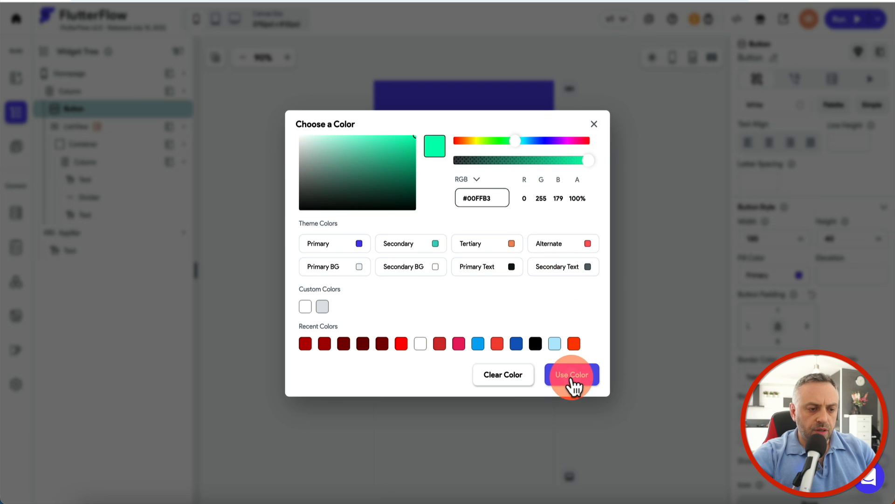
click(622, 176)
click(480, 145)
scroll(801, 336, down, 5)
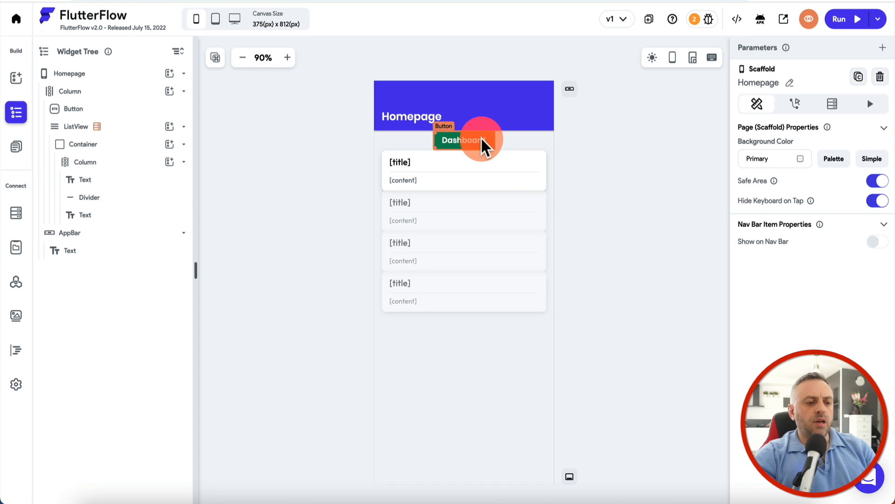
click(483, 147)
click(647, 176)
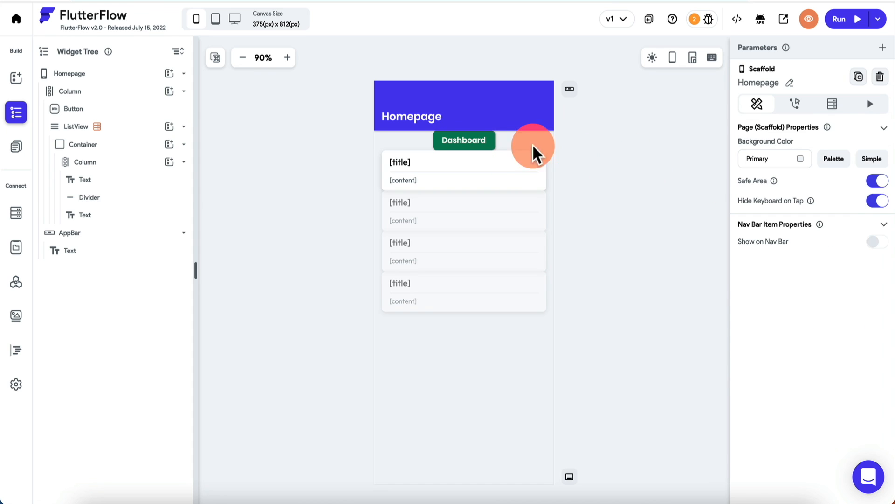
click(484, 144)
scroll(796, 260, down, 6)
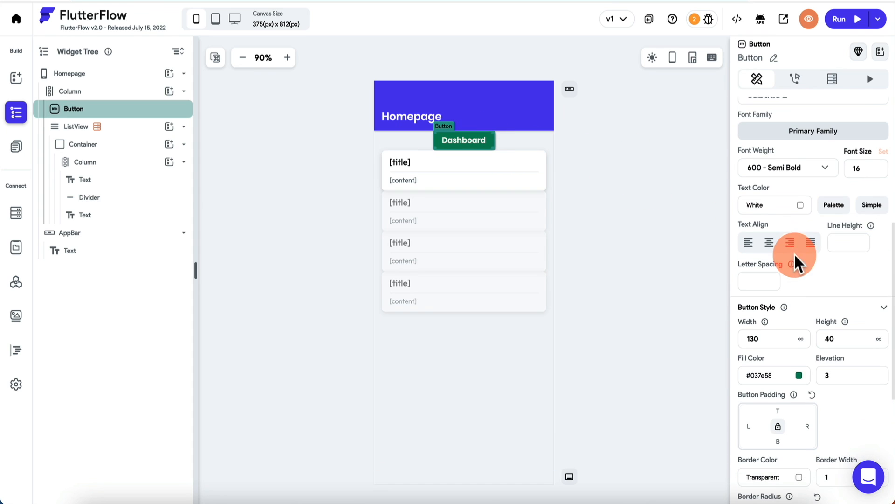
click(614, 251)
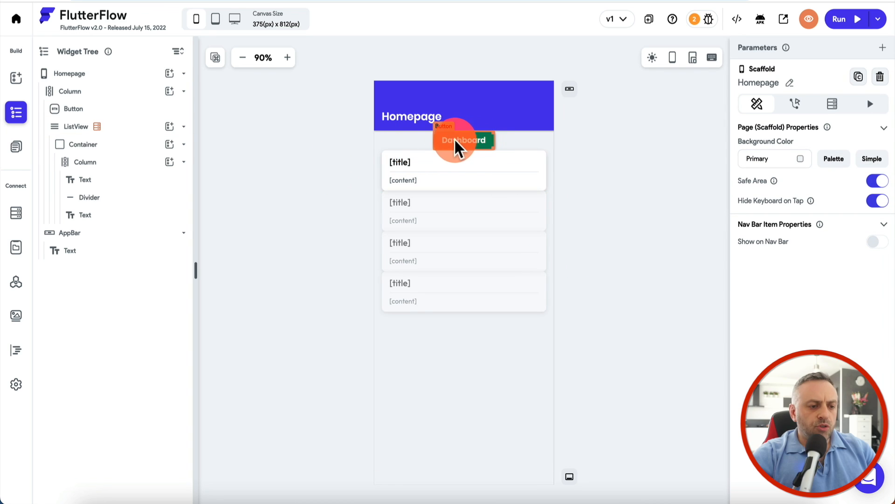
- Add an On Tap action to the Homepage's Dashboard button using the Firebase Authentication Log in action
click(474, 147)
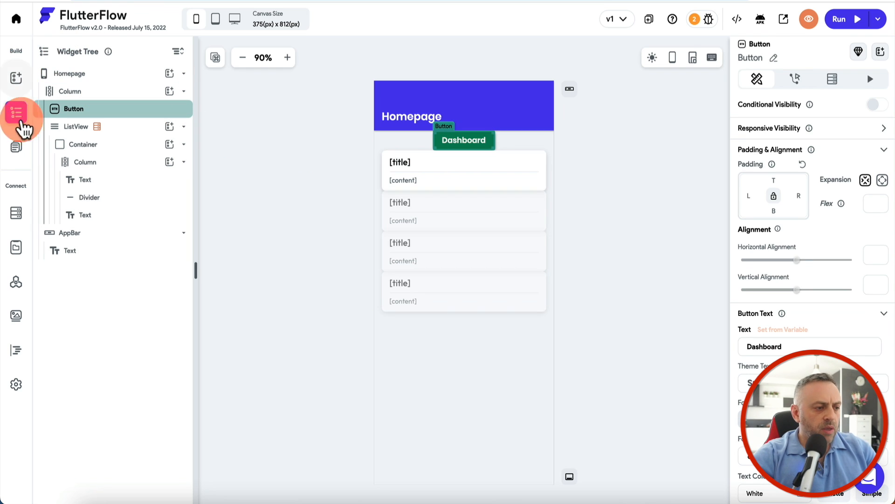
click(17, 147)
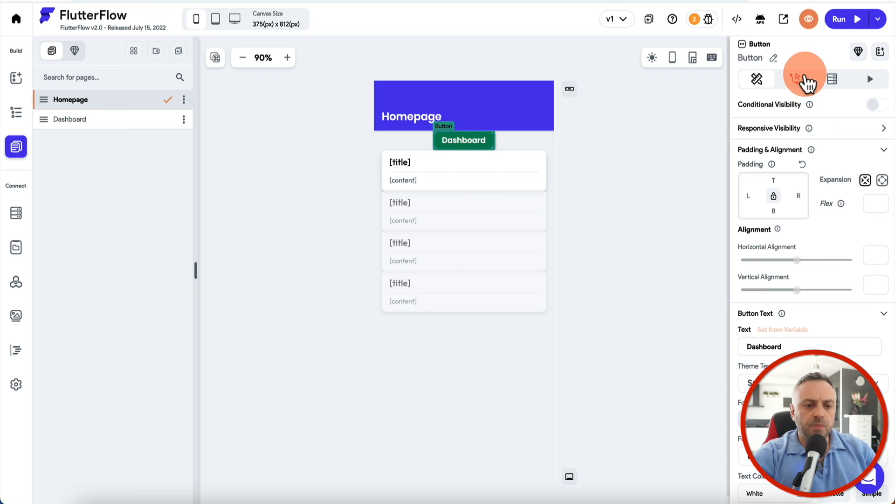
click(806, 78)
click(864, 112)
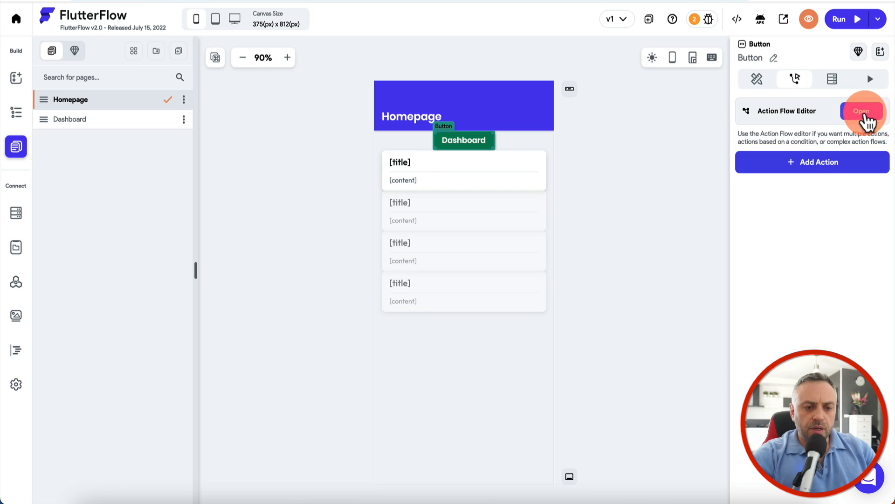
click(810, 168)
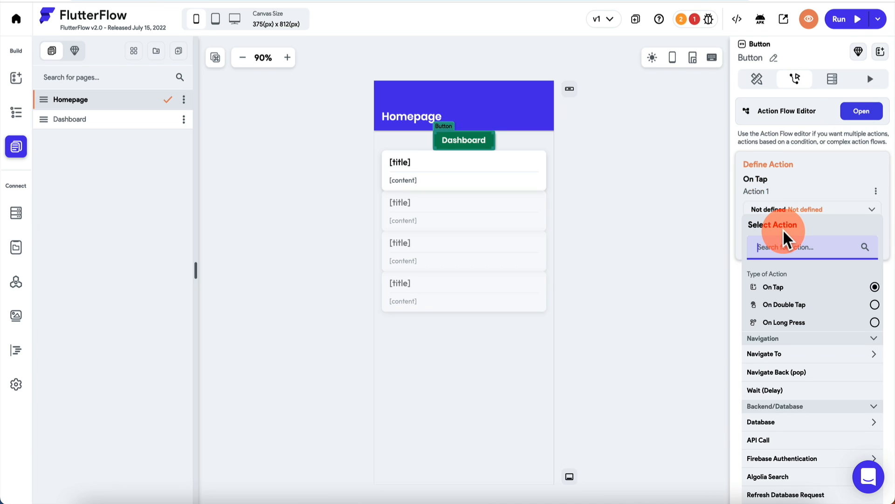
text(auth)
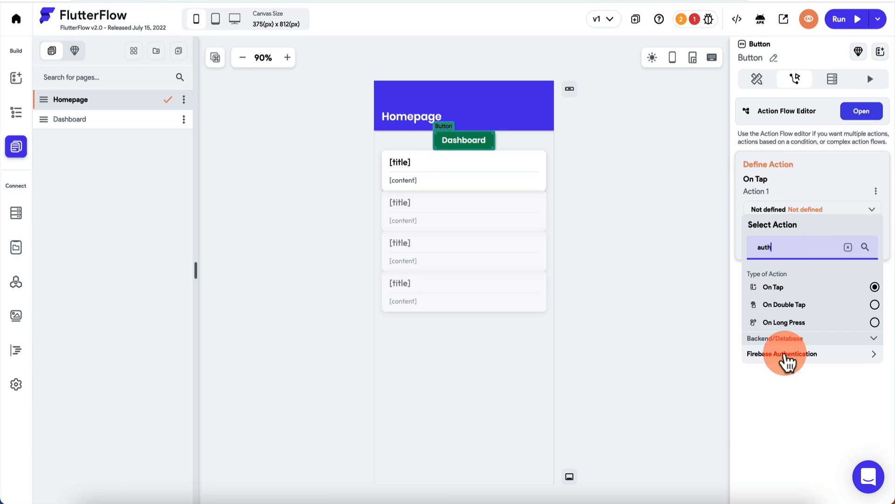
click(787, 360)
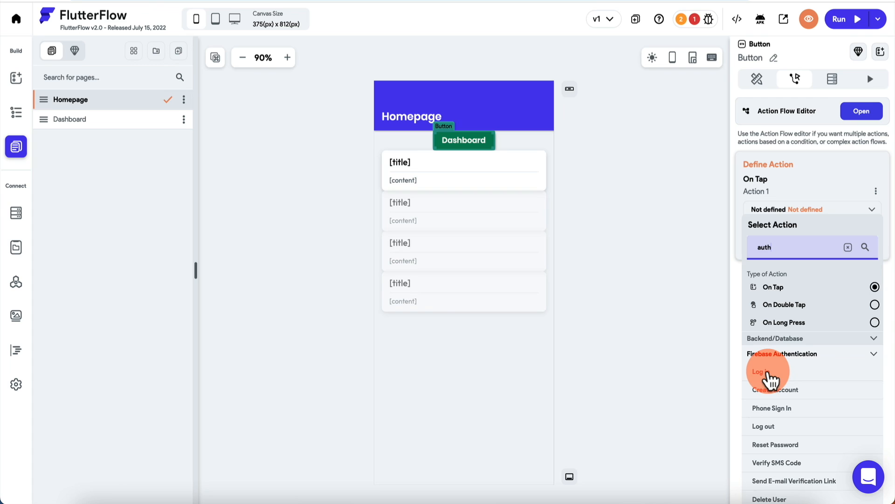
click(768, 373)
- Set the Dashboard button login action's auth provider to Google
click(788, 247)
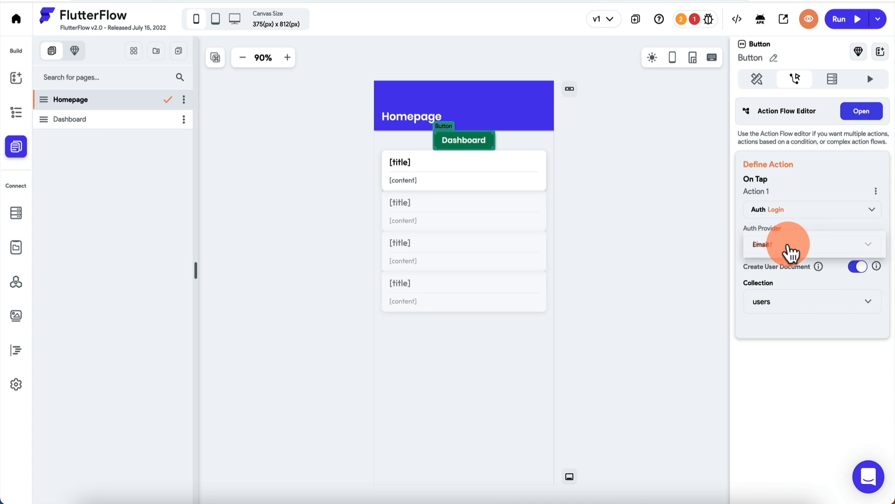
click(780, 273)
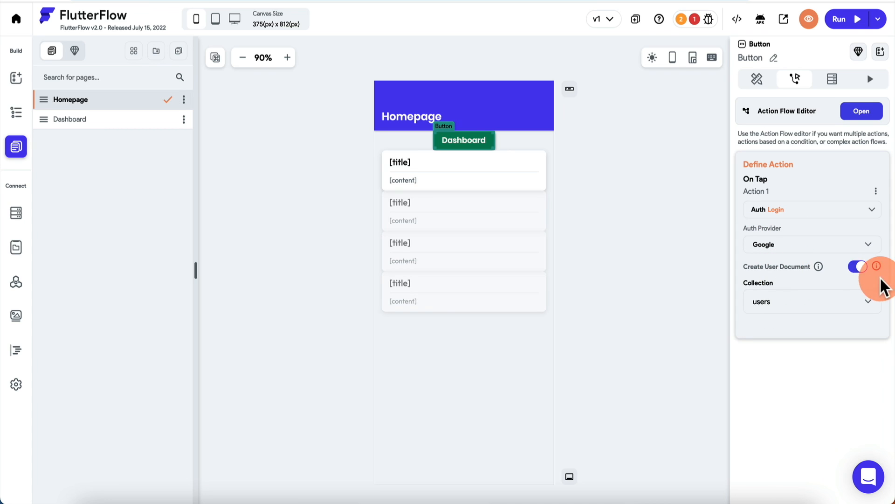
click(861, 268)
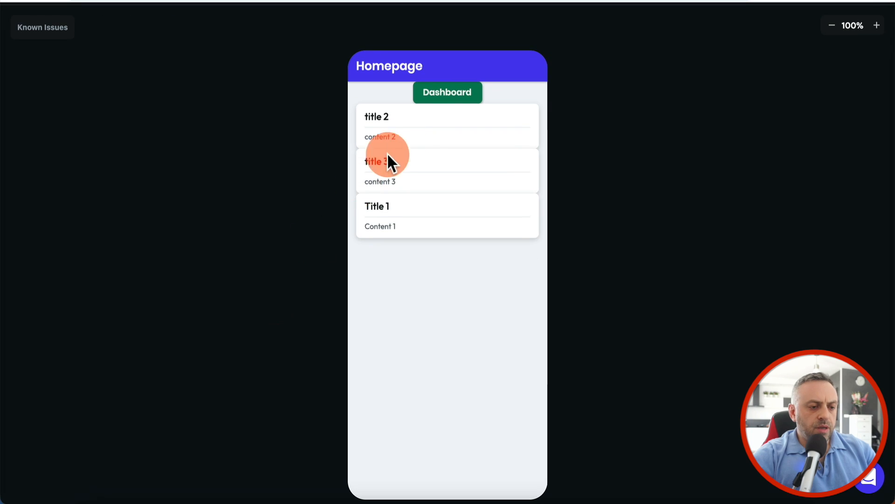
- Test the Dashboard button's login in the app preview and read the message it returns
click(448, 112)
click(361, 480)
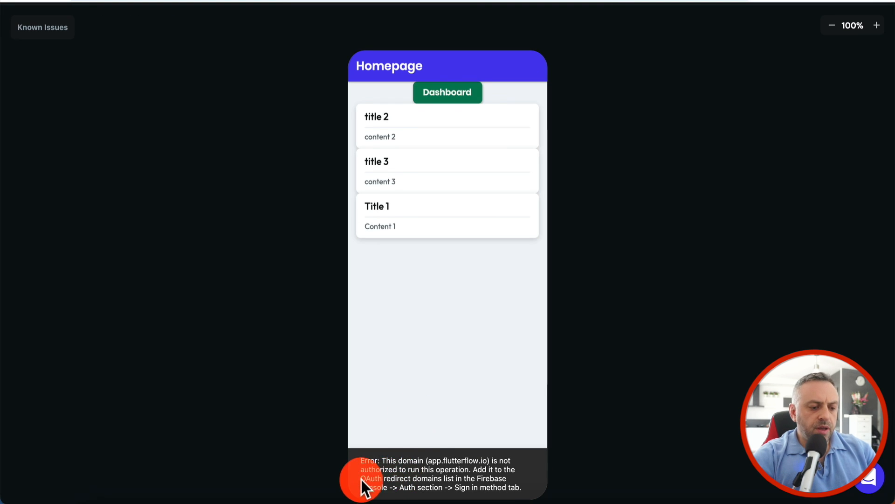
click(427, 483)
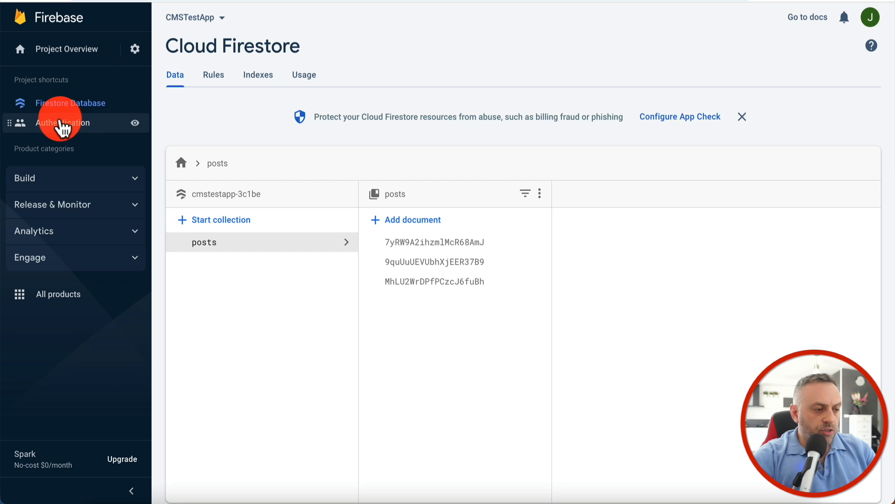
- Switch to Firebase and add app.flutterflow.io to the authorized domains of the Authentication sign-in method
click(60, 123)
click(236, 77)
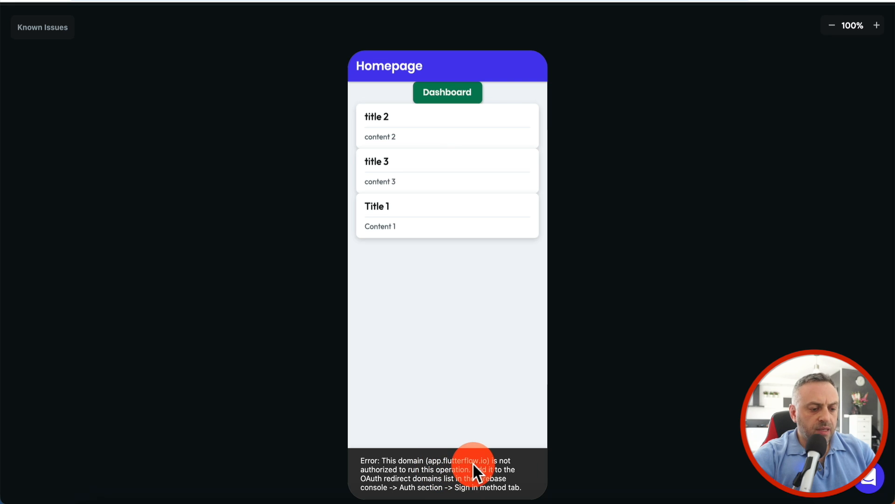
triple_click(355, 368)
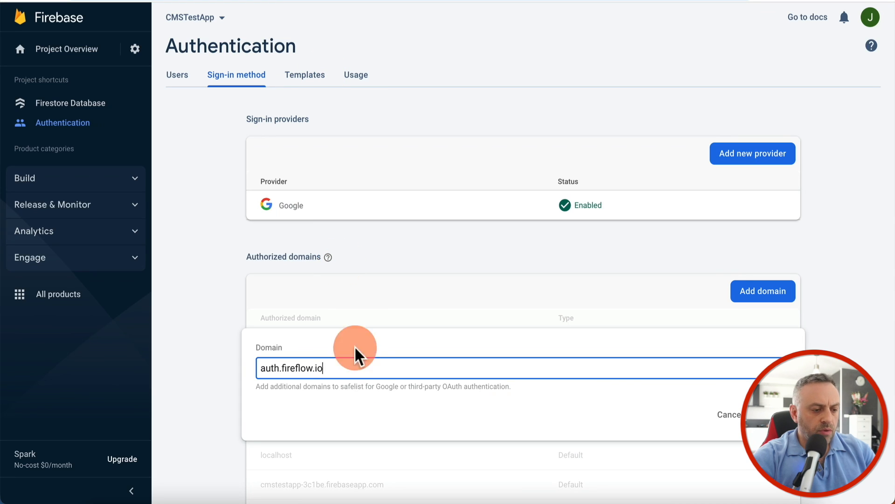
text(app.flutterf)
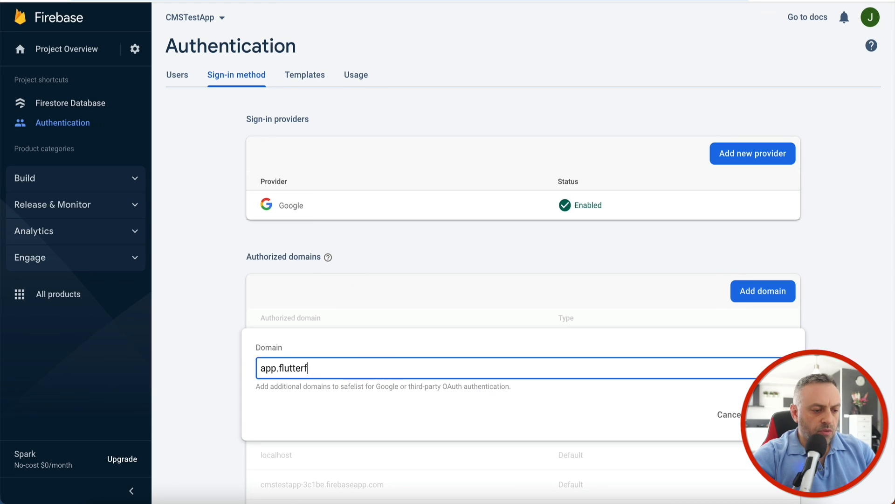
text(low.io)
click(770, 414)
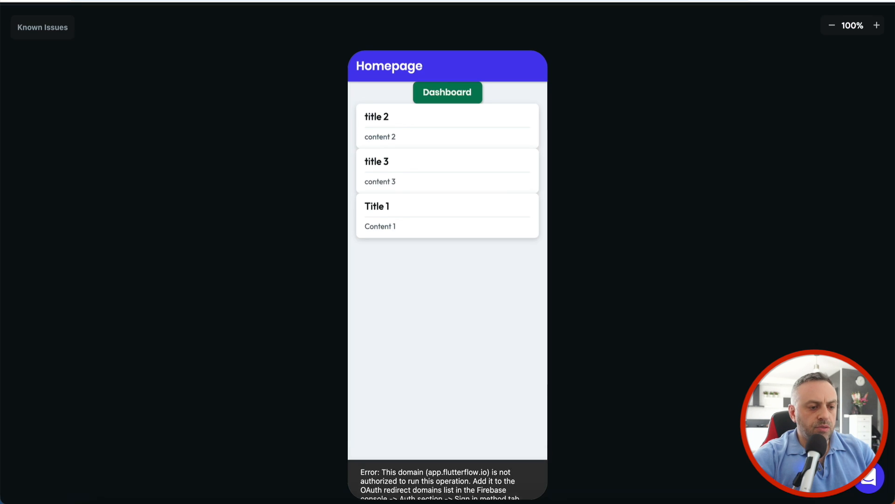
- Return to the FlutterFlow preview and sign in with a Google account through the Dashboard button
click(452, 93)
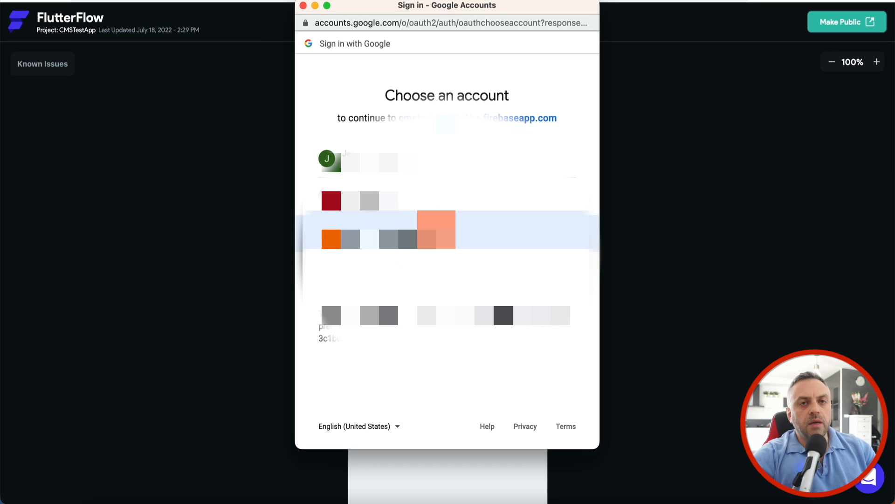
click(435, 228)
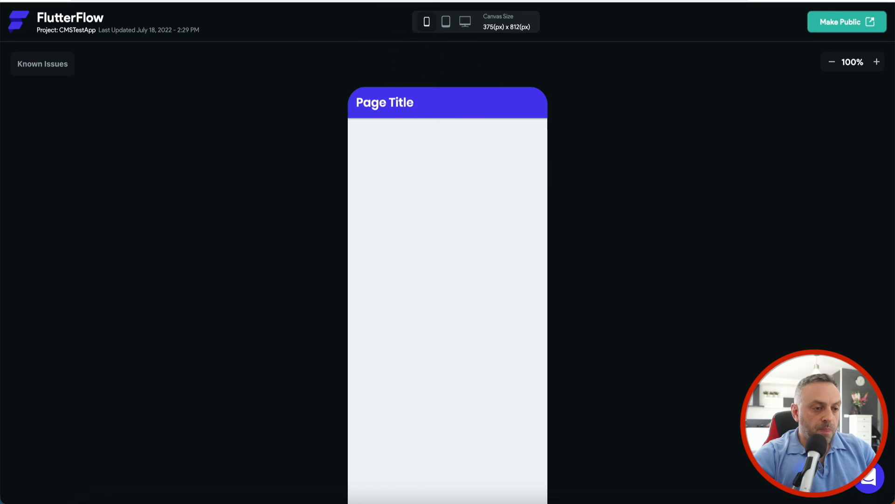
- Switch to the FlutterFlow CMS board in Whimsical and review the FlutterFlow Authentication Flow diagram
click(252, 185)
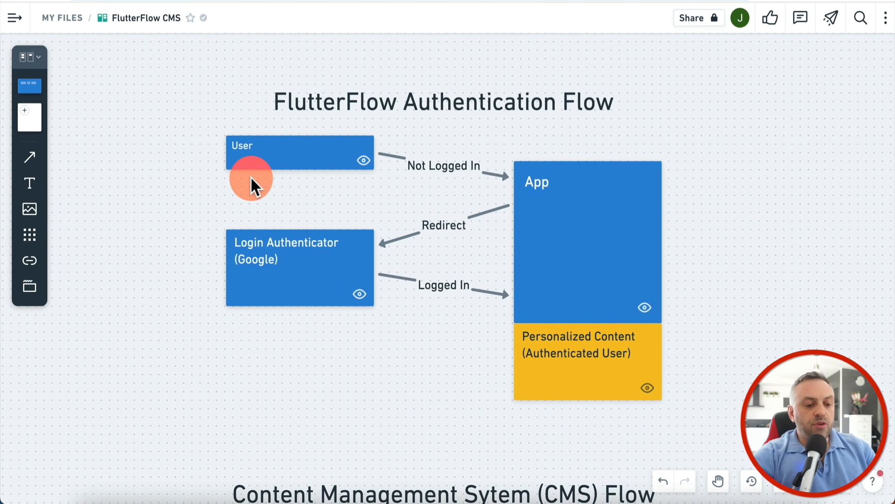
scroll(251, 178, up, 1)
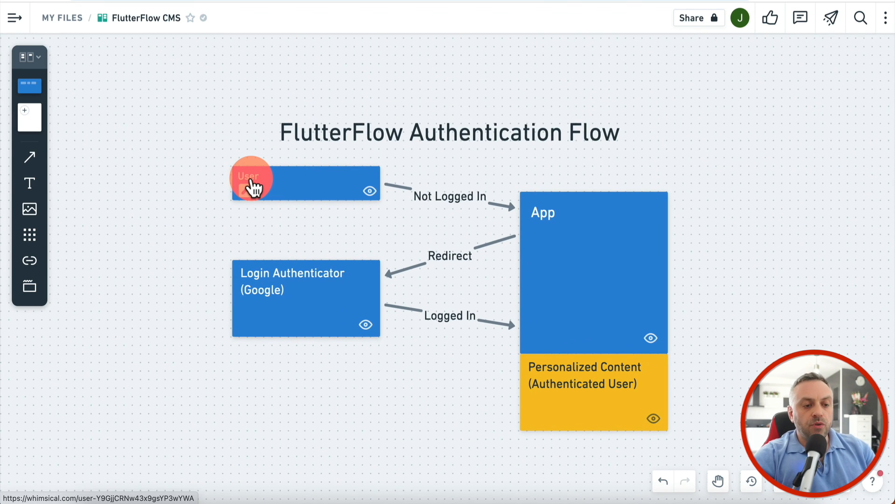
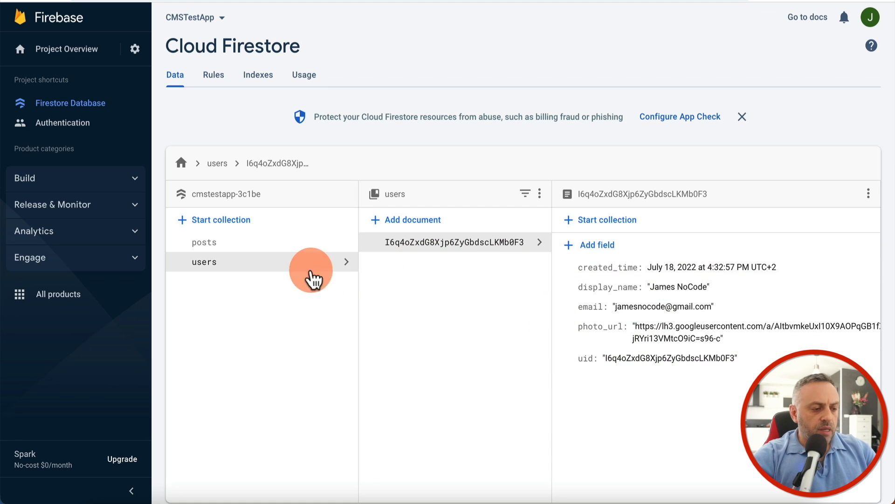
- In Firebase's Cloud Firestore, open the document in the users collection and copy its document path
click(270, 246)
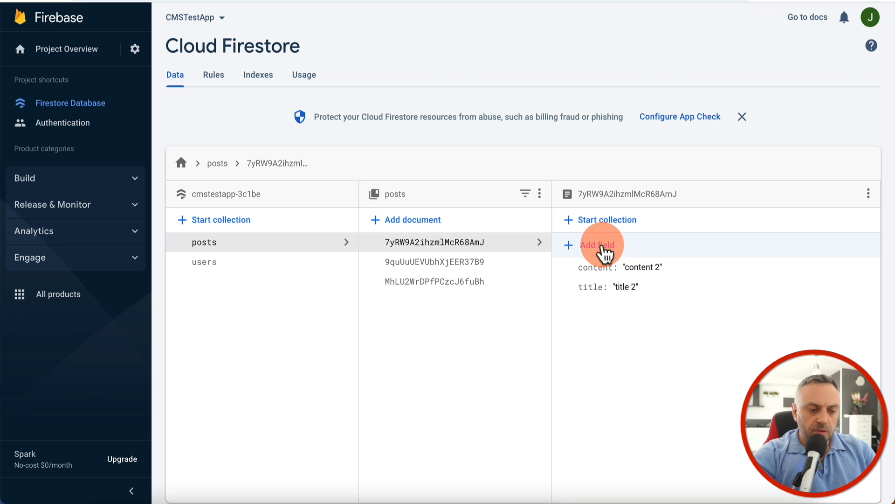
click(250, 265)
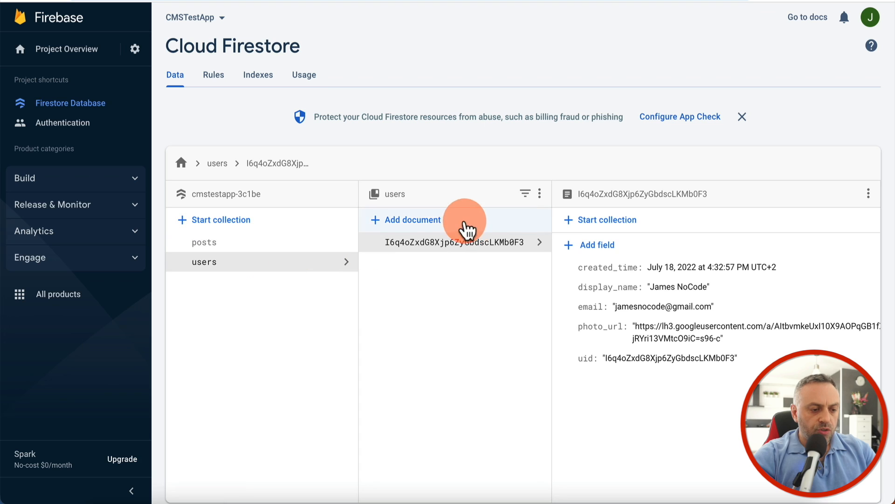
click(323, 164)
key(ctrl+c)
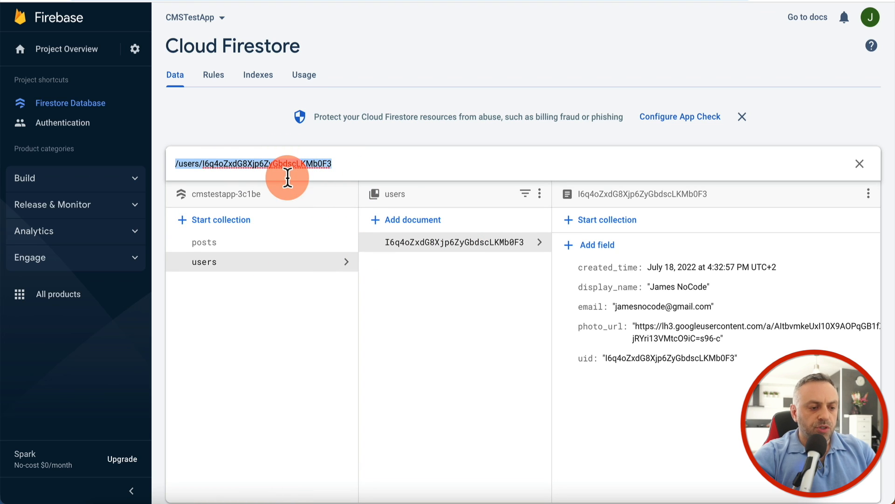
- Add a field named user of type reference to the Title 1 post, pasting the copied user document path
click(262, 241)
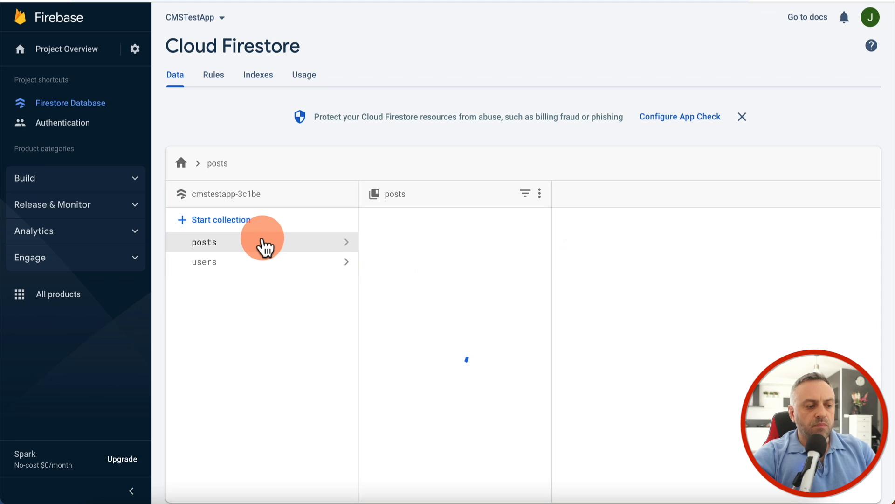
click(399, 244)
click(455, 283)
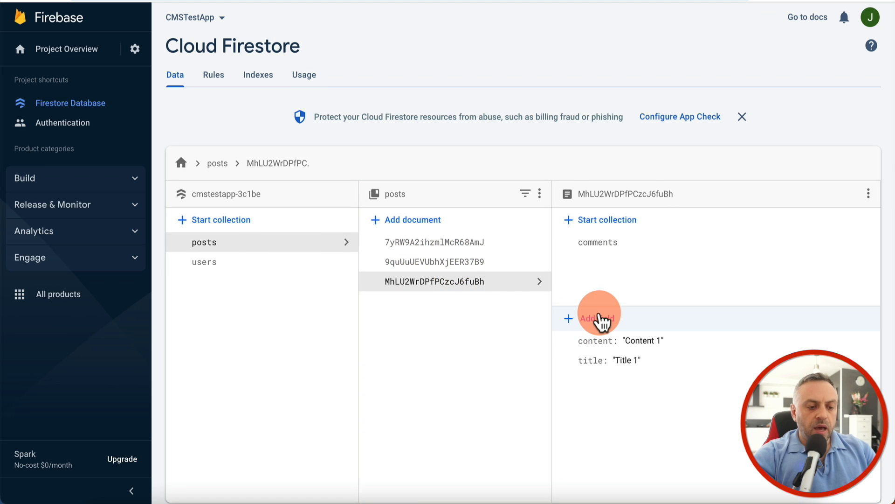
click(601, 320)
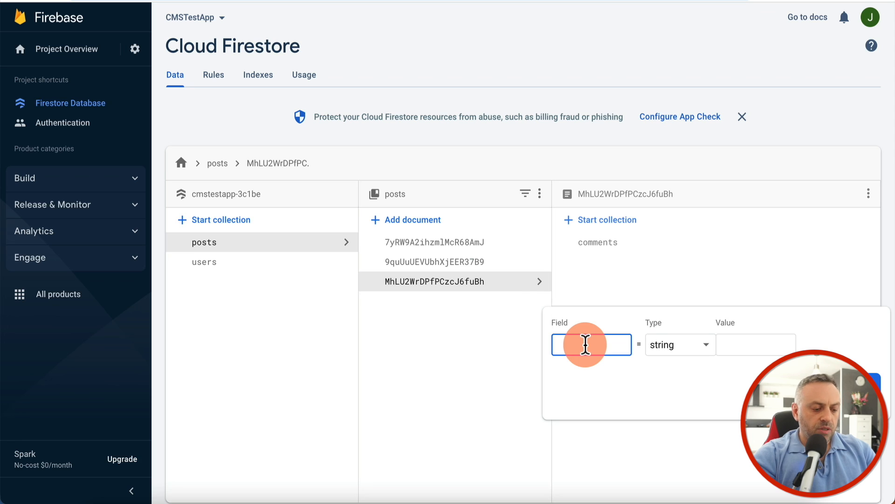
click(699, 359)
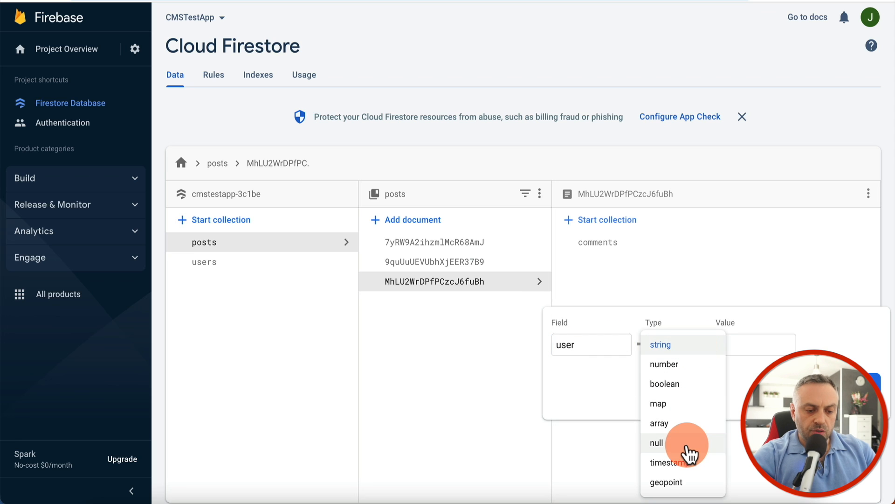
scroll(687, 456, down, 1)
click(677, 484)
click(693, 399)
key(ctrl+v)
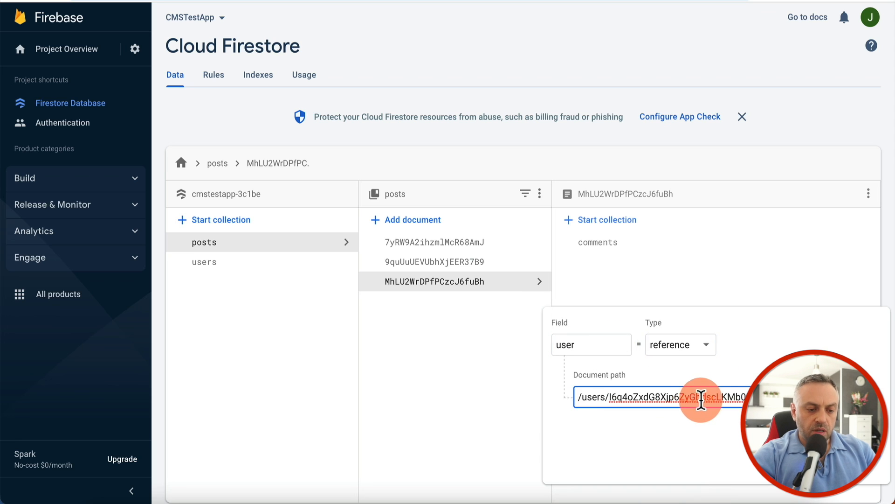
key(Return)
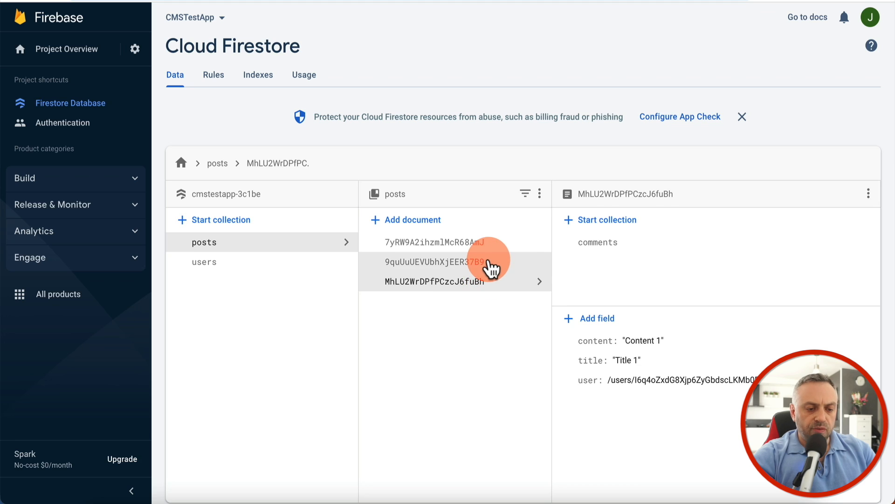
- Compare the fields of the other documents in the posts collection with those of the Title 1 post
click(487, 262)
click(498, 247)
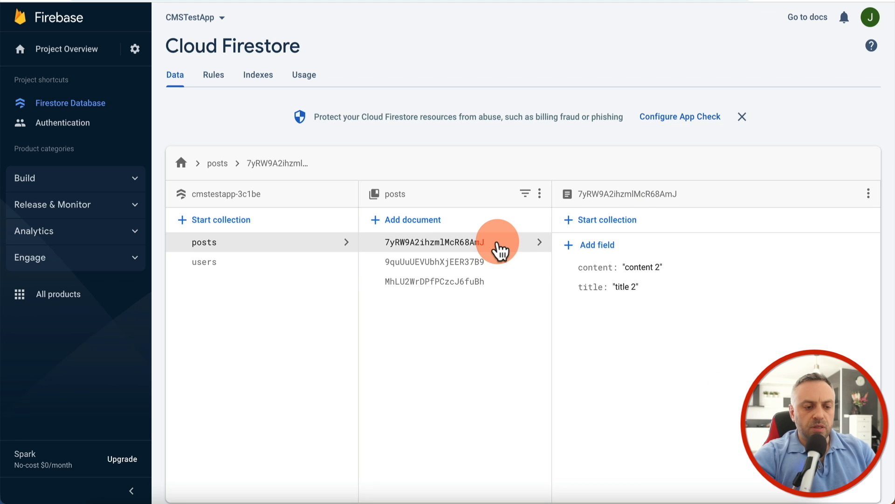
click(448, 285)
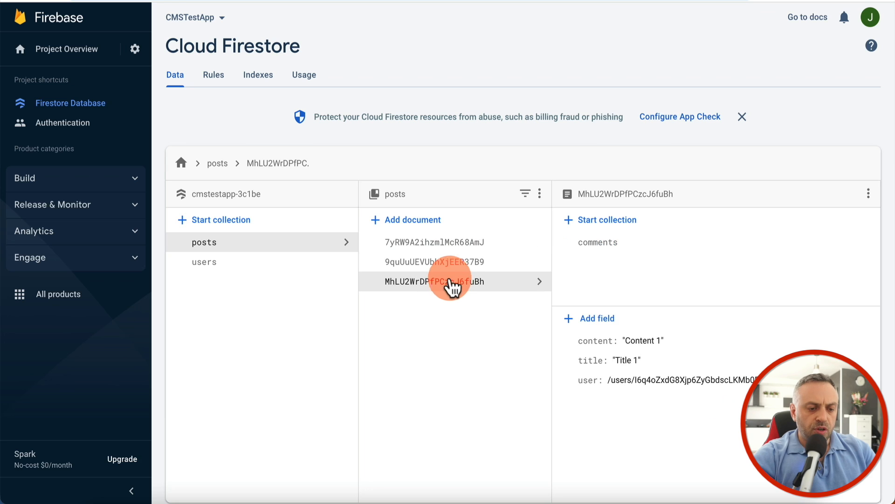
click(480, 244)
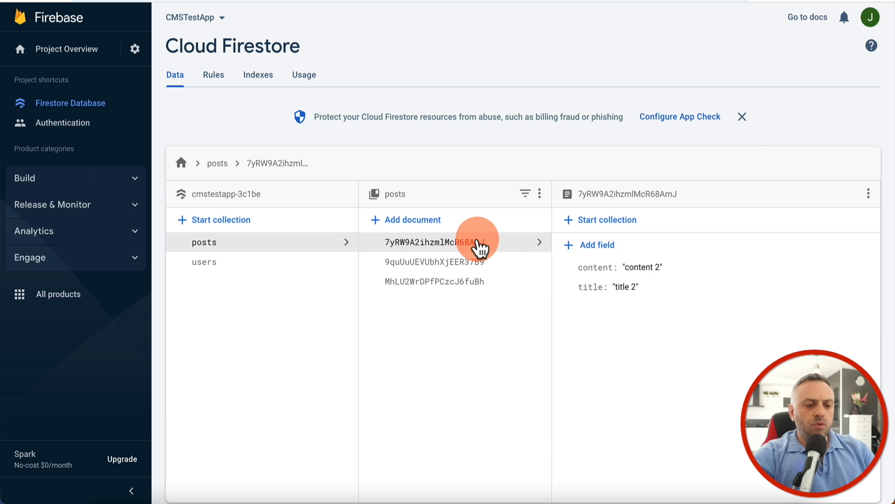
- Add a field named user of type reference to the title 2 post, pasting the copied user document path
click(500, 263)
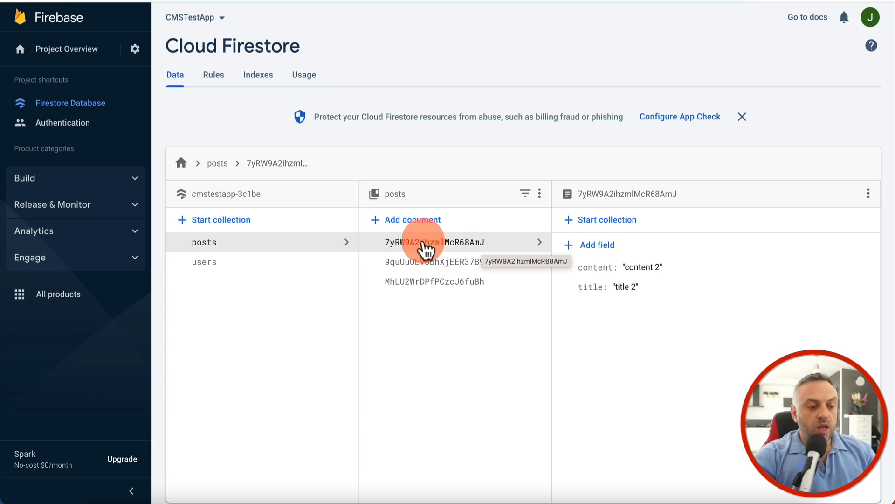
click(447, 249)
click(589, 246)
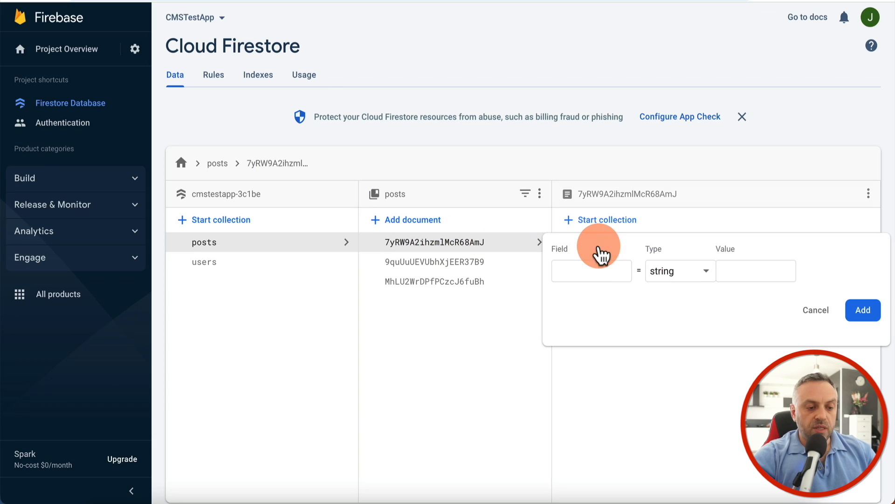
text(user)
click(682, 274)
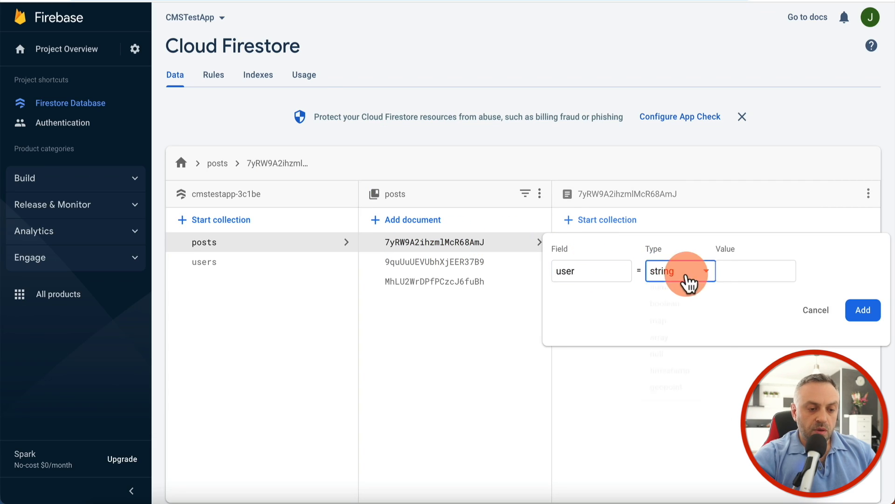
click(673, 408)
click(733, 324)
key(ctrl+v)
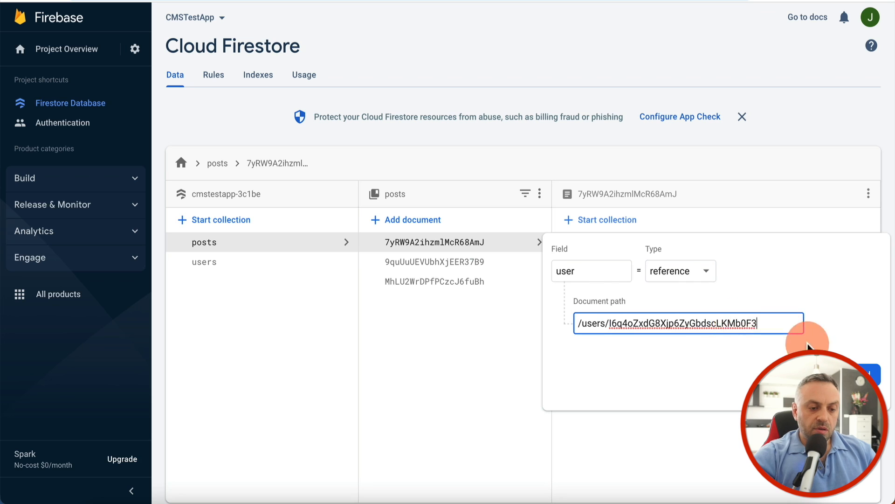
key(Return)
- Compare the fields of the Title 1, title 2 and title 3 posts, checking which ones have a user reference
click(491, 282)
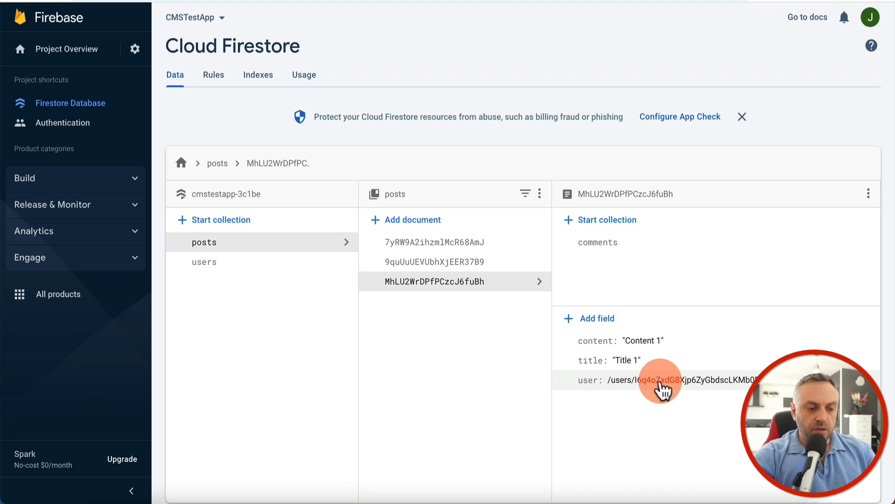
click(475, 246)
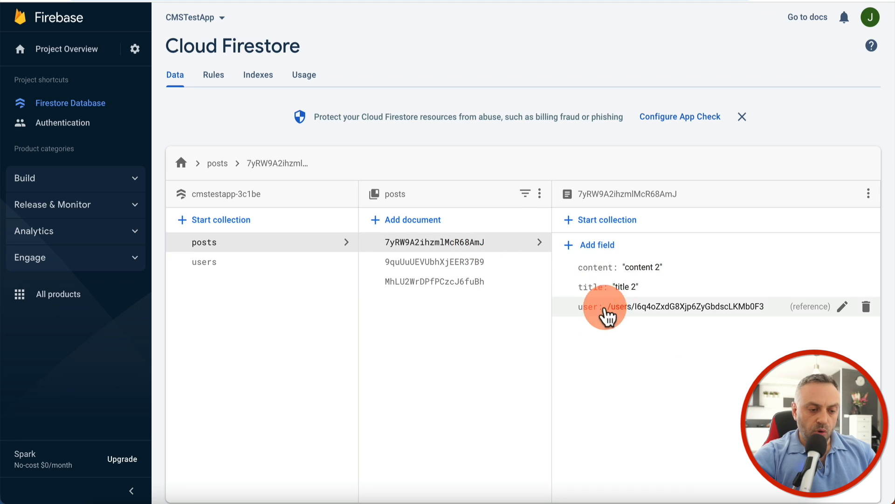
click(502, 272)
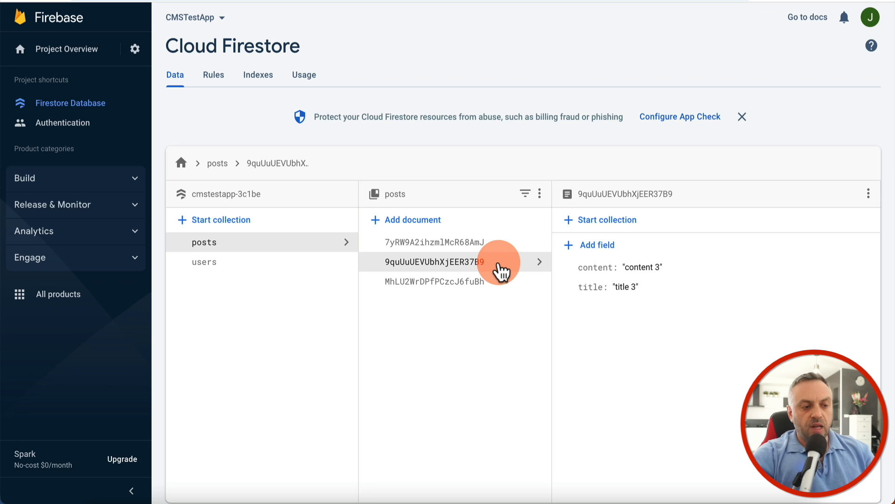
- Switch to FlutterFlow, open the Dashboard page and set its app bar title text to "Welcome back"
click(373, 0)
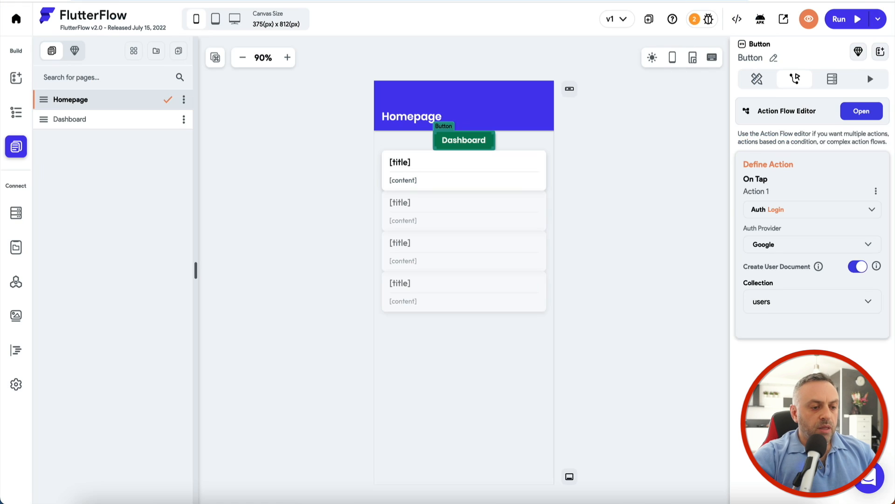
click(97, 124)
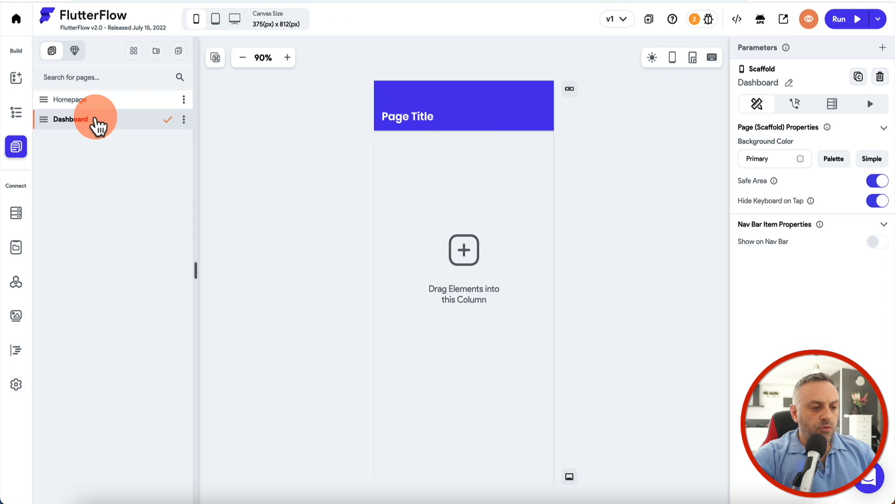
click(419, 125)
click(819, 123)
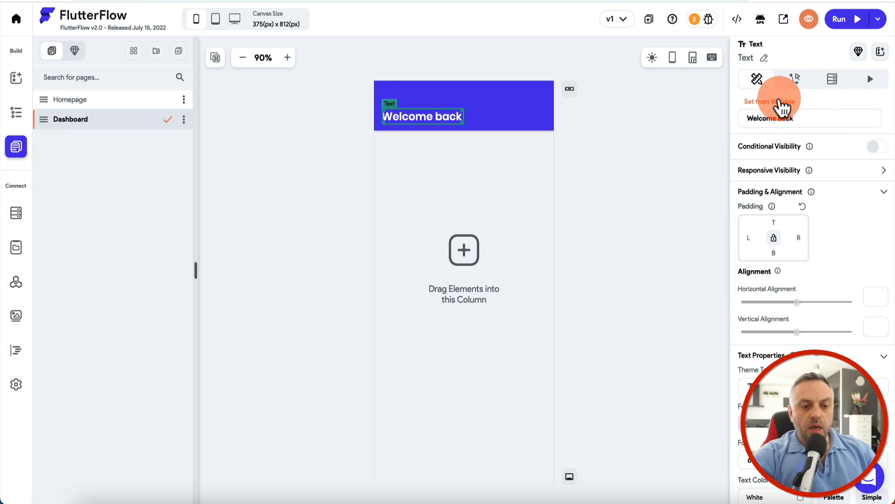
- Bind the Dashboard title to a Combine Text variable with two texts, giving the first the specific value "Welcome back"
click(774, 108)
click(609, 236)
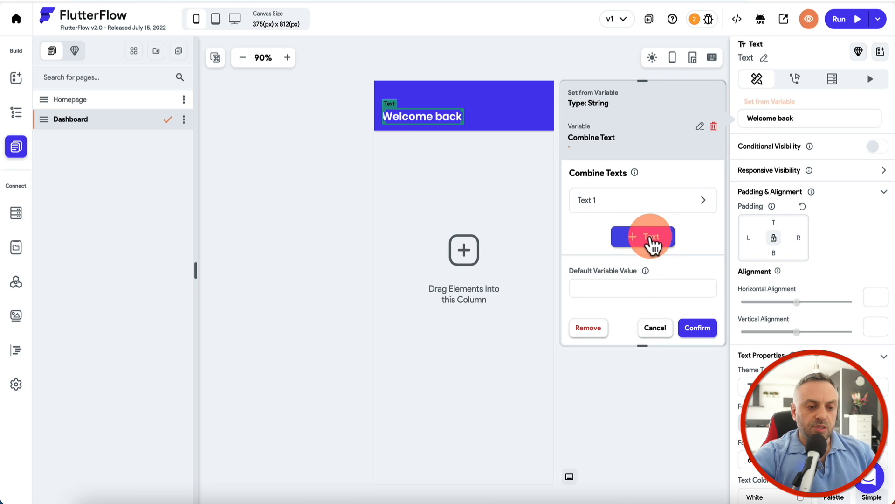
click(646, 240)
click(632, 201)
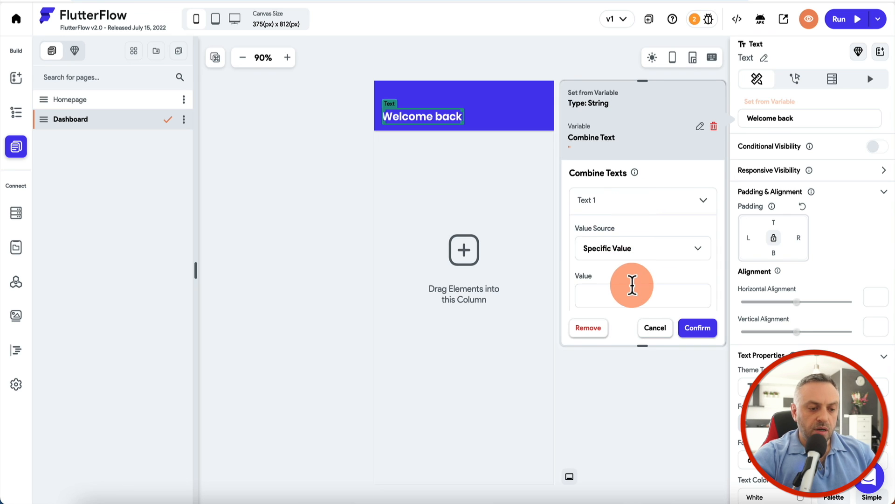
text(Welcome back)
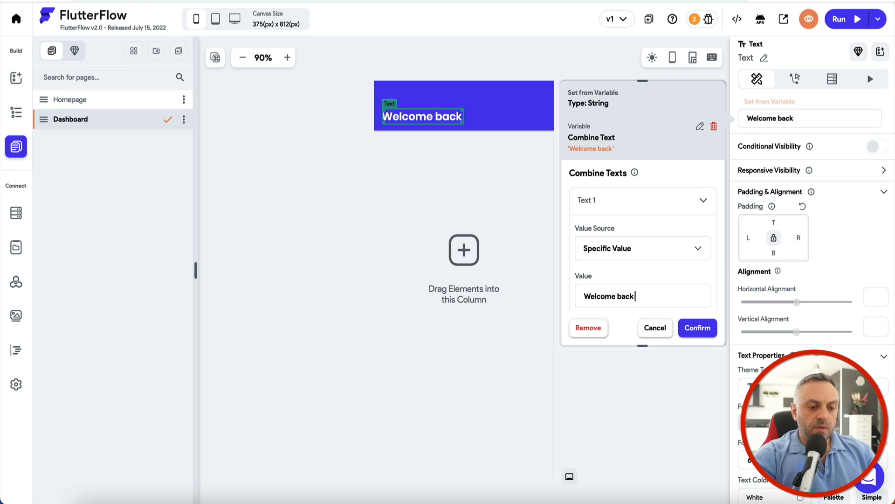
scroll(655, 208, down, 3)
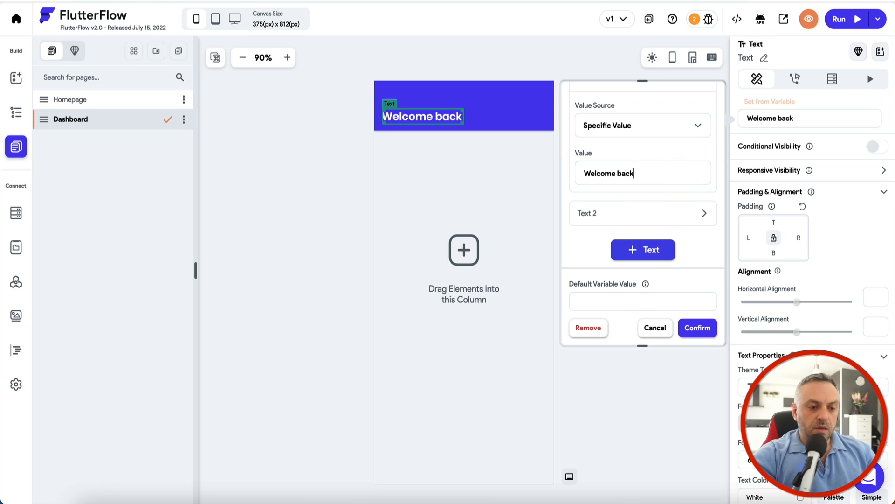
- Source the second combined text from the authenticated user's Display Name, with the first reading "Welcome back:", and confirm the title binding
click(639, 215)
click(653, 154)
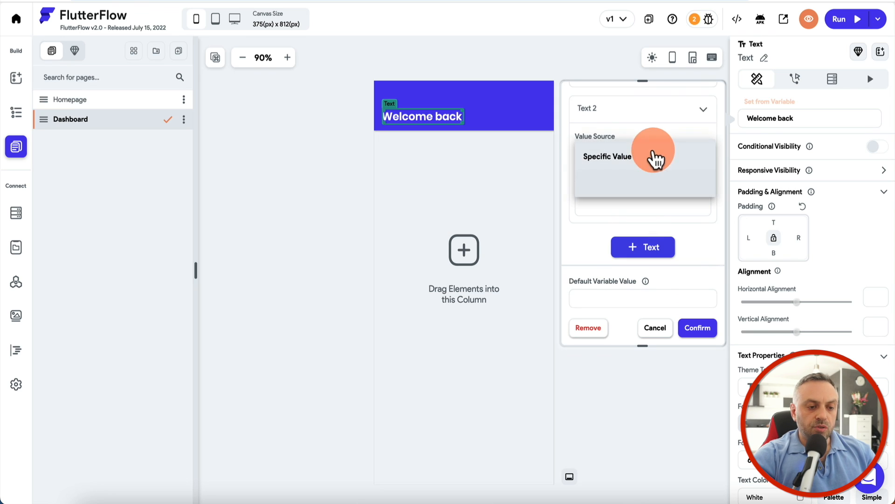
click(627, 189)
click(634, 205)
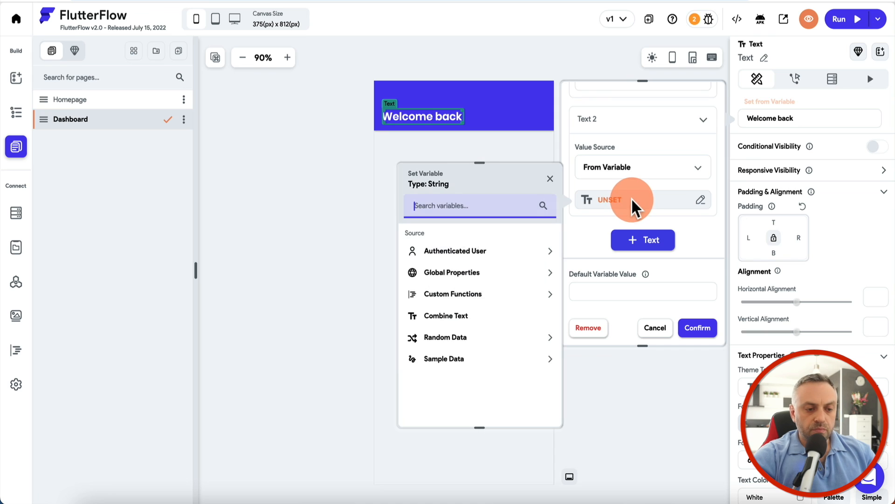
click(481, 252)
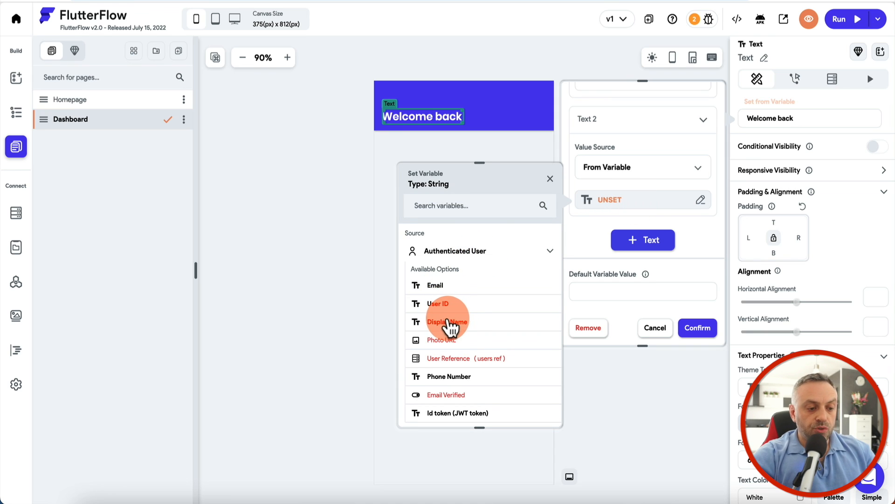
click(452, 326)
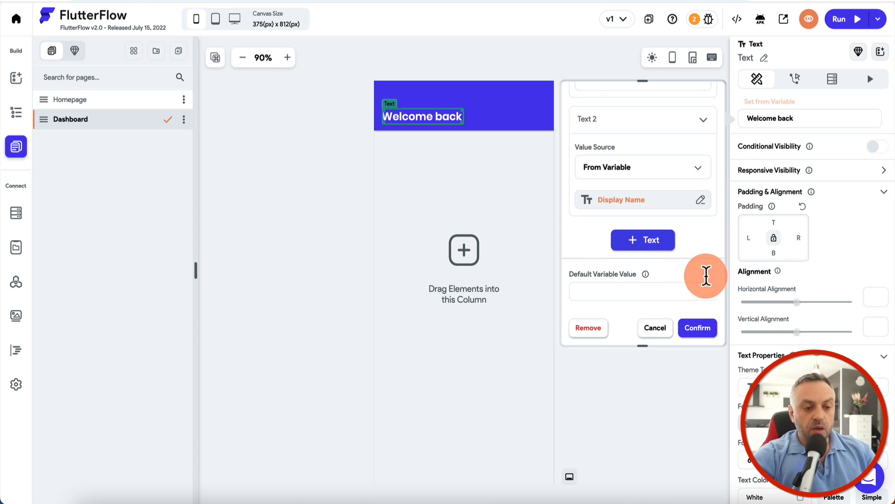
scroll(680, 214, up, 3)
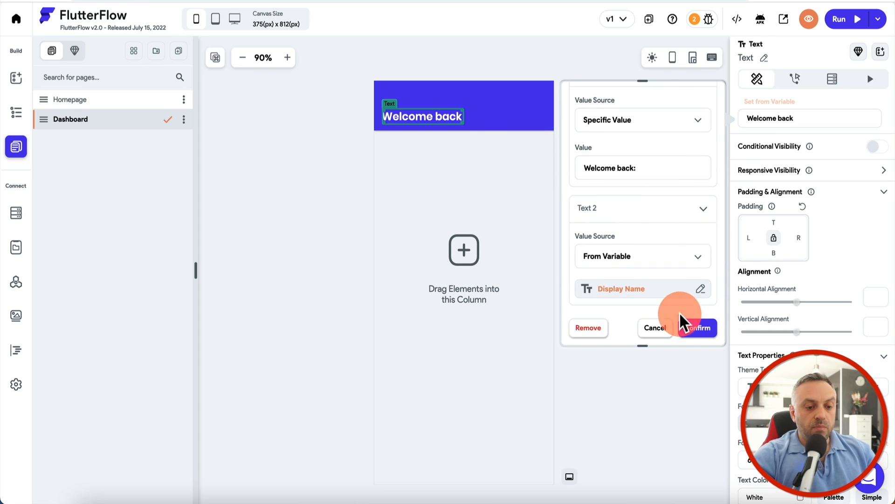
click(697, 328)
click(609, 164)
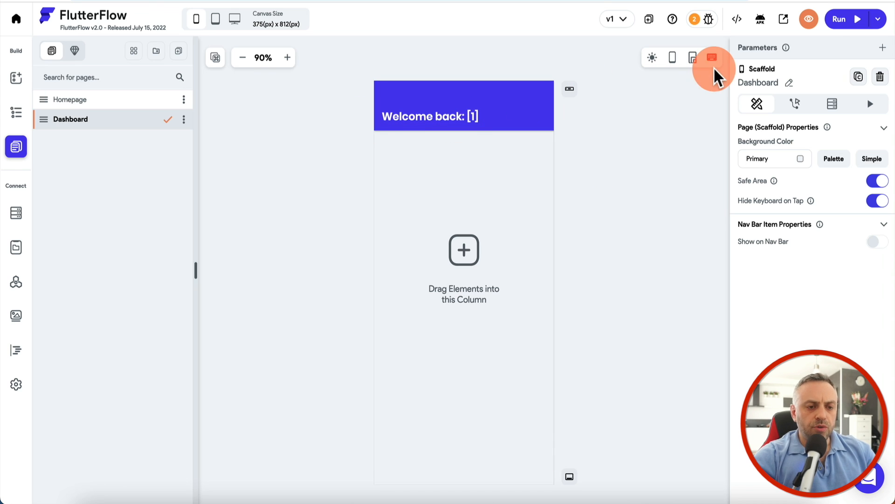
click(878, 19)
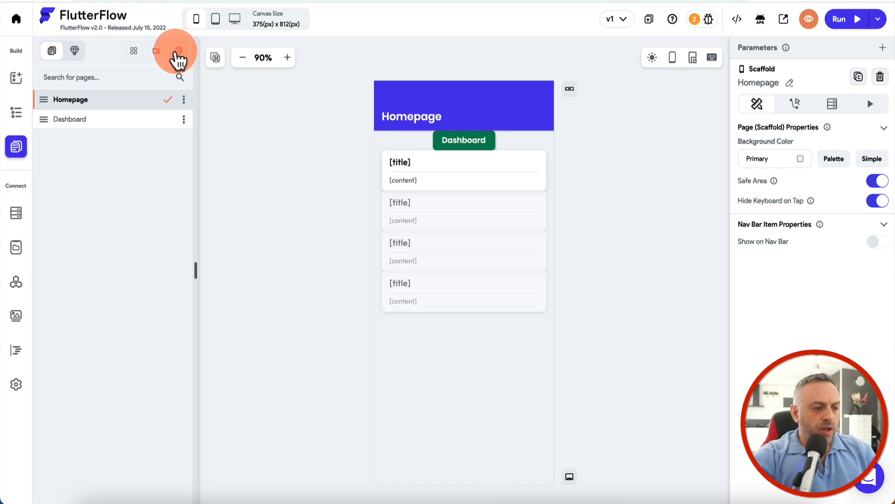
- Create two blank pages named PostDetail and PostEdit
click(178, 53)
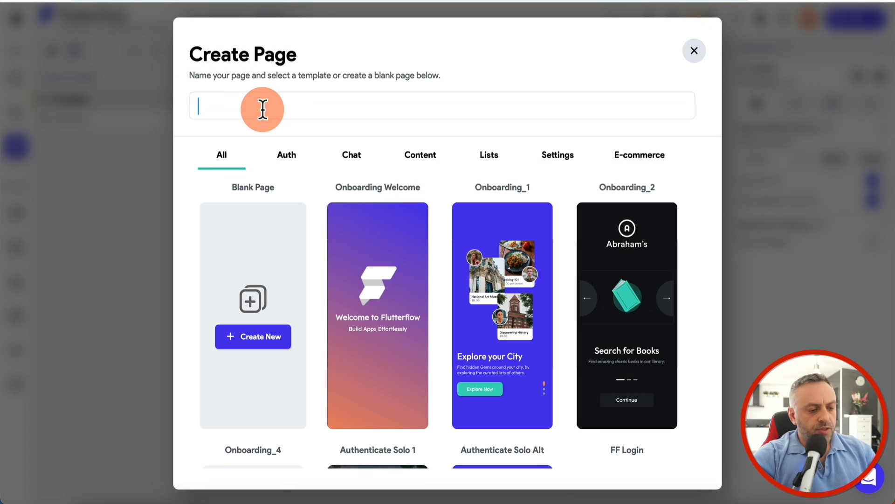
text(PostDetail)
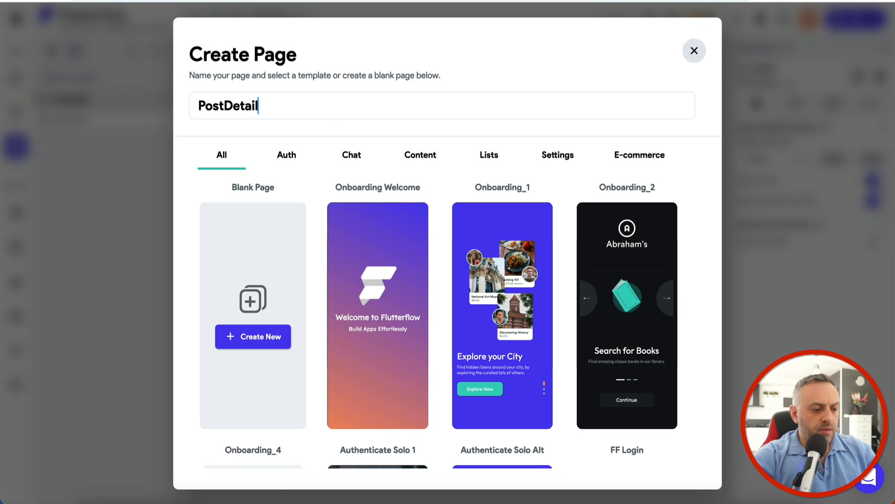
click(275, 340)
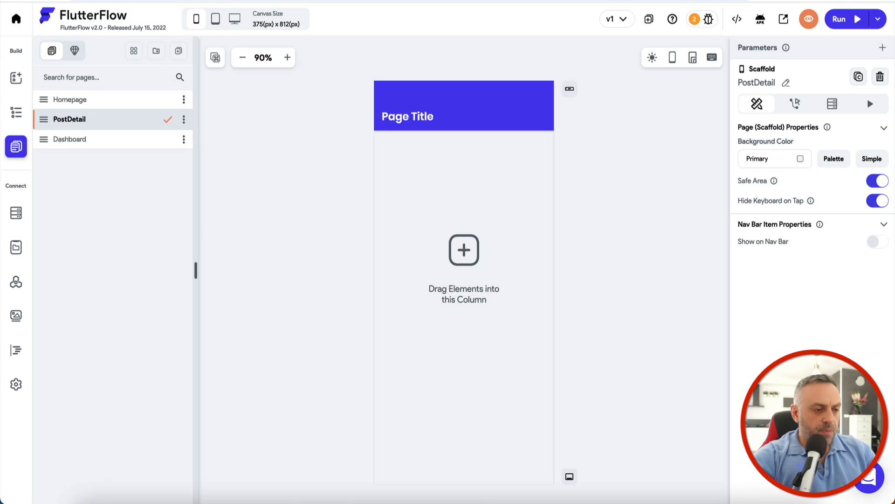
click(180, 55)
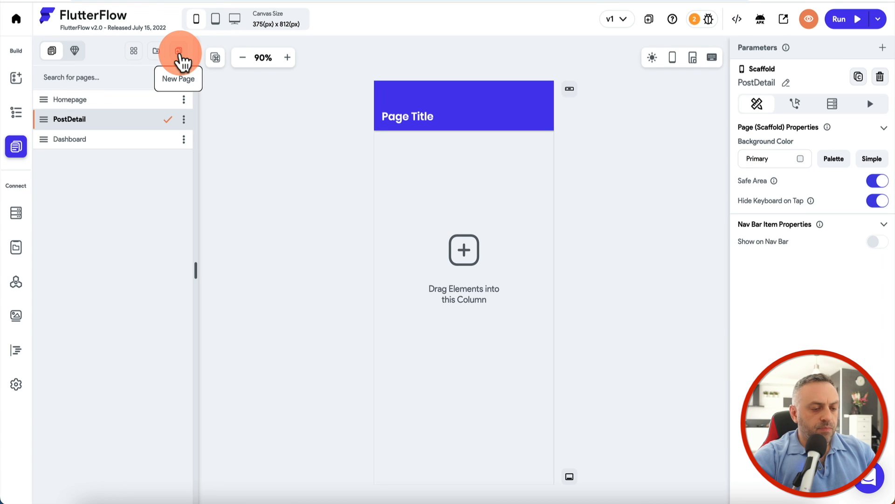
text(PostE)
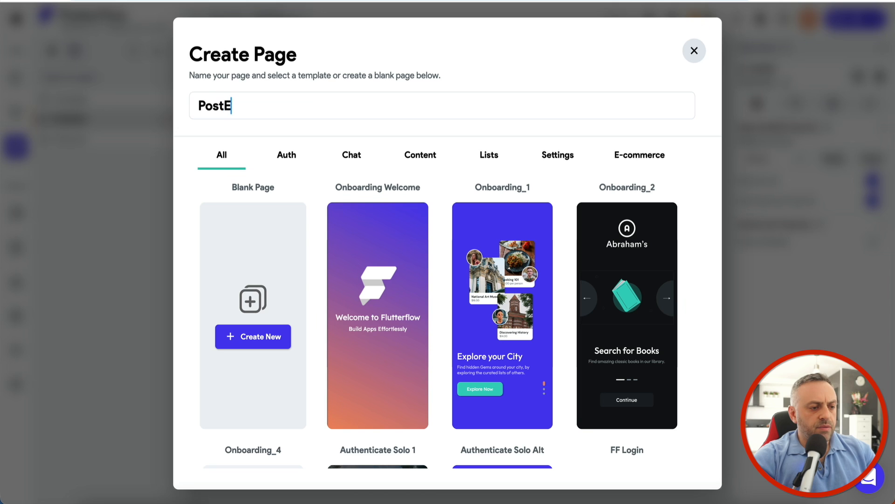
click(270, 335)
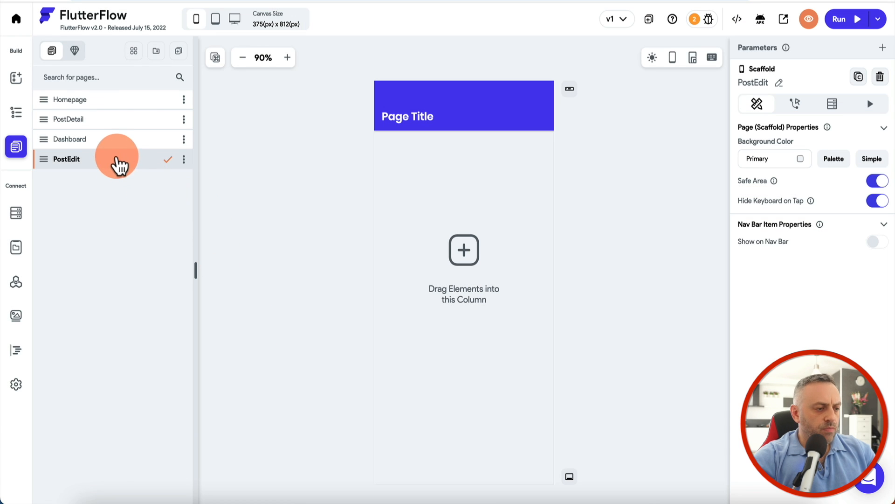
- Try to move PostEdit up in the page list, and create a blank page named PostNew
drag(120, 163, 120, 133)
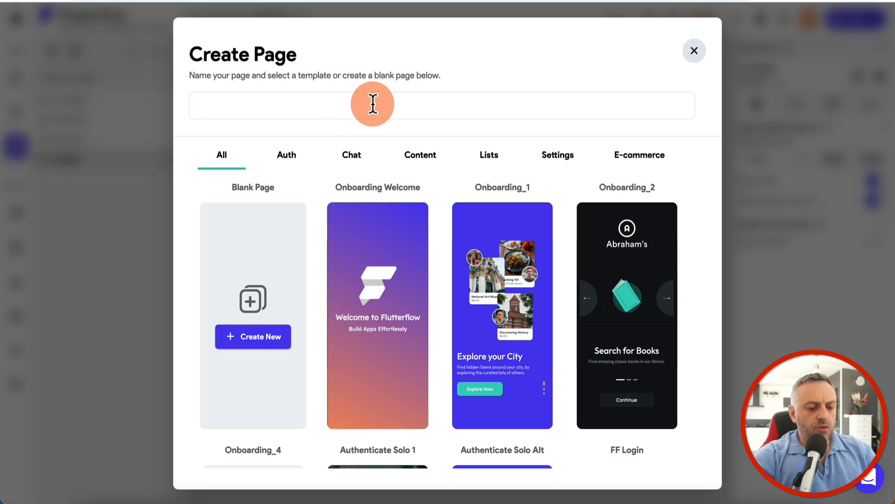
text(PostNew)
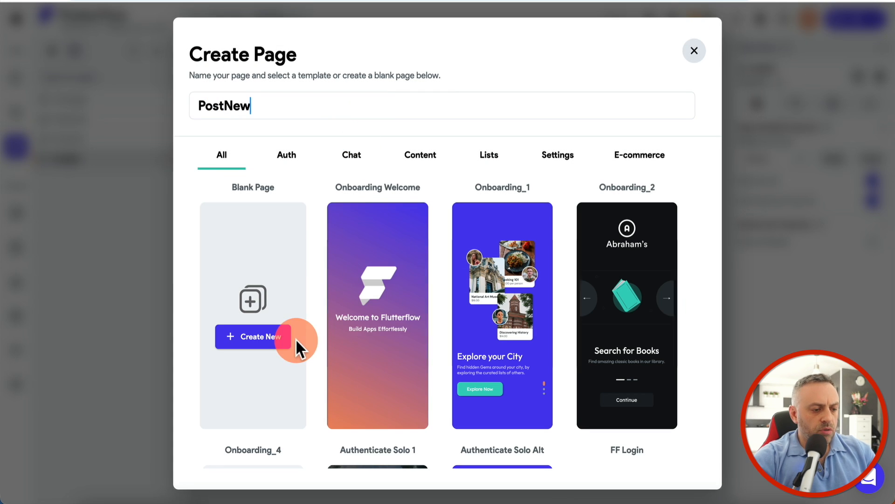
click(266, 339)
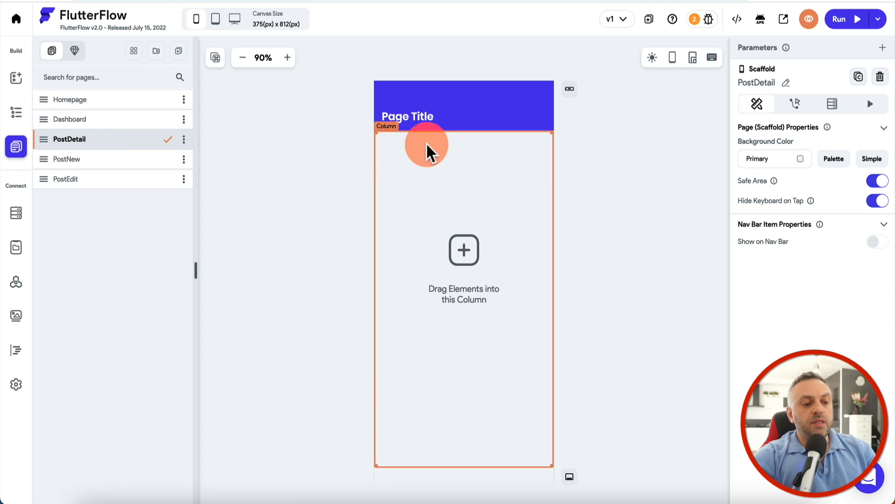
click(413, 119)
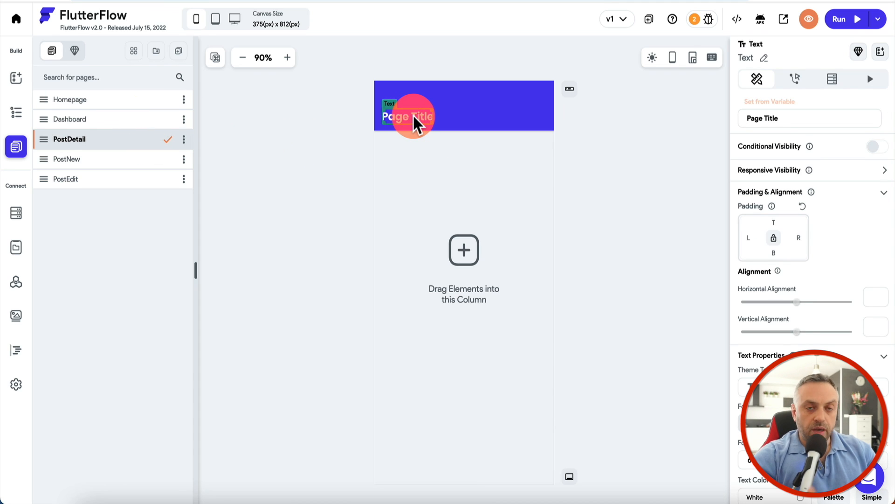
click(446, 201)
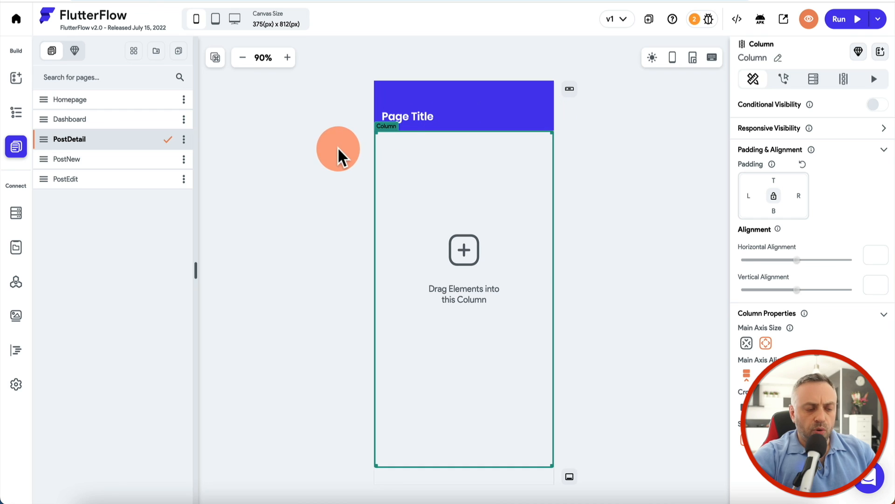
click(326, 157)
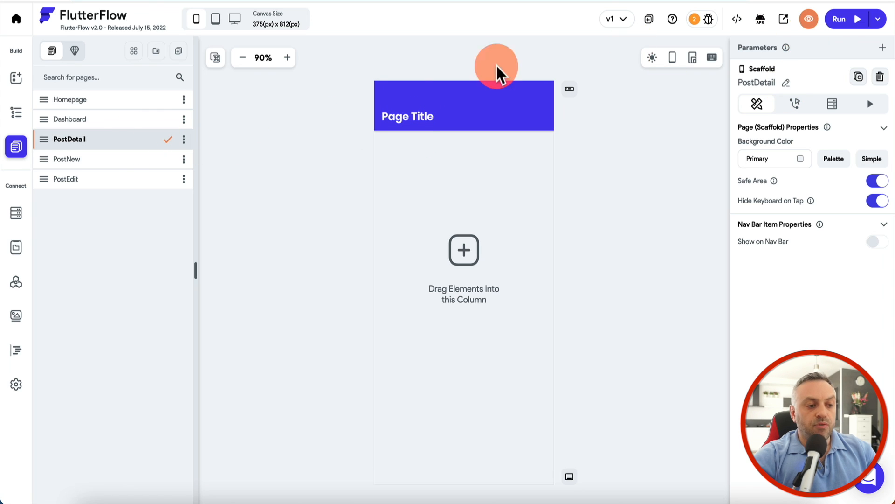
- Add a page parameter named postDocRef to the PostDetail page
click(16, 112)
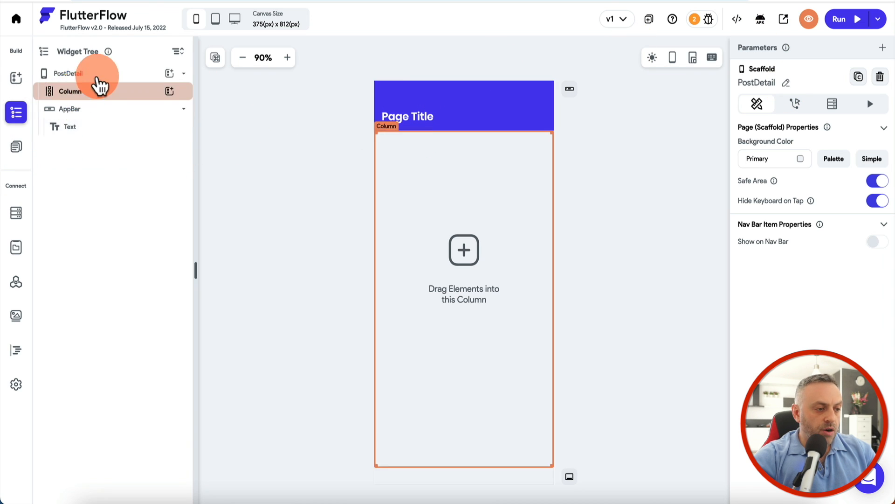
click(80, 73)
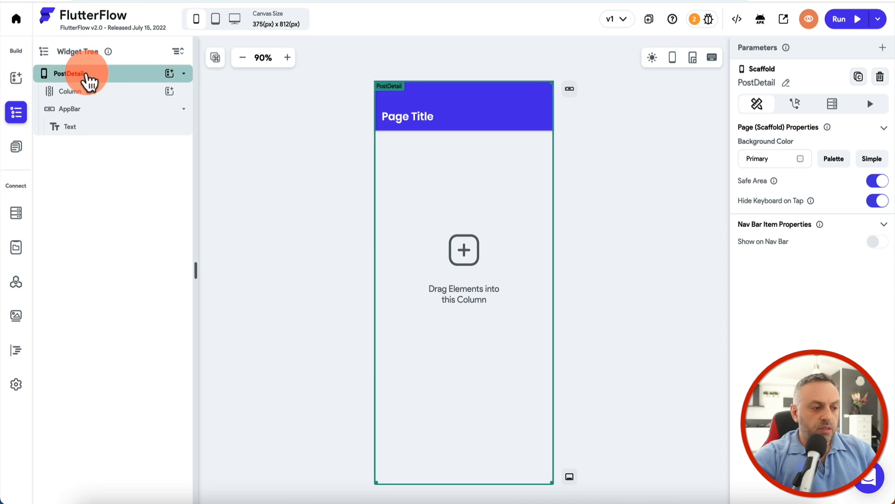
click(882, 49)
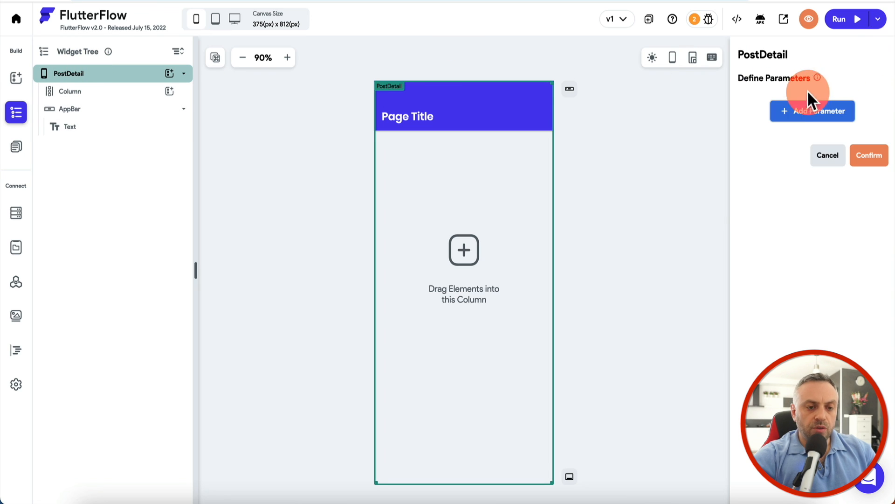
click(807, 121)
click(811, 163)
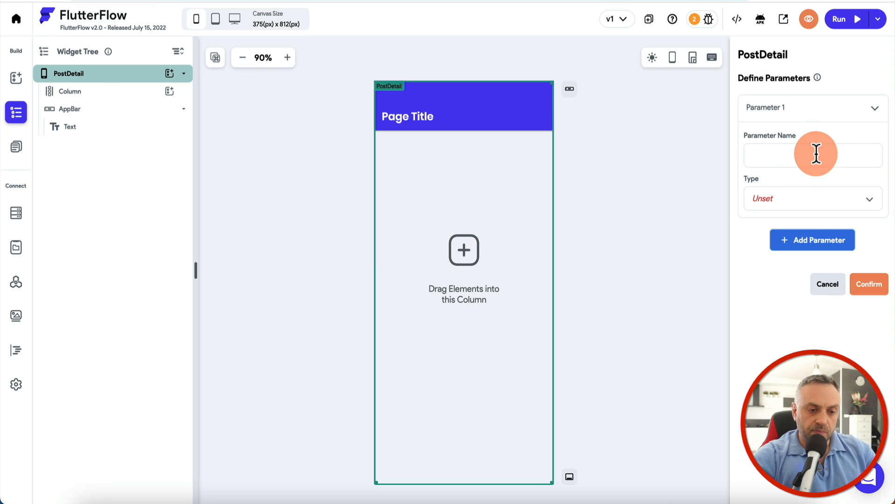
text(pos)
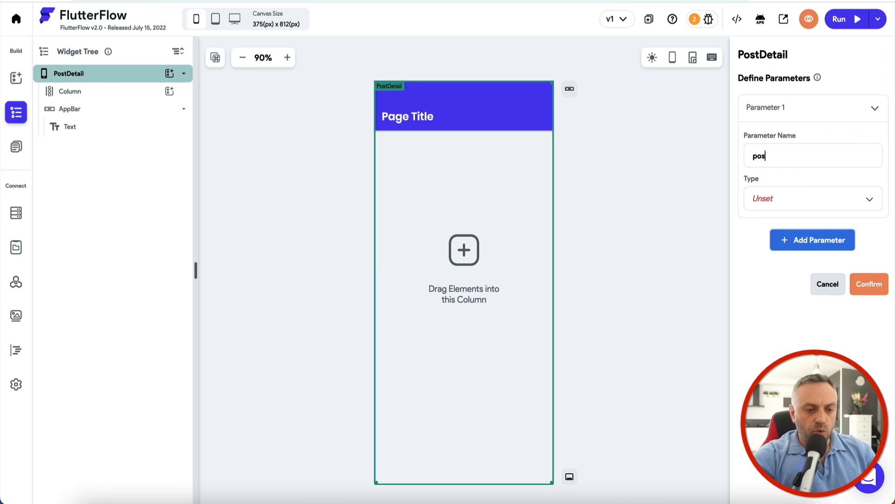
text(tDocRef)
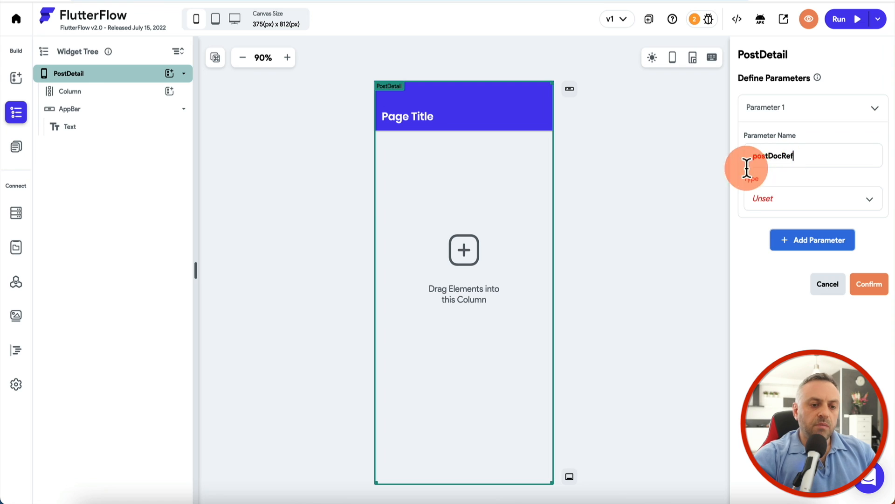
- Set the postDocRef parameter's type to DocumentReference with the posts collection and confirm it
click(799, 202)
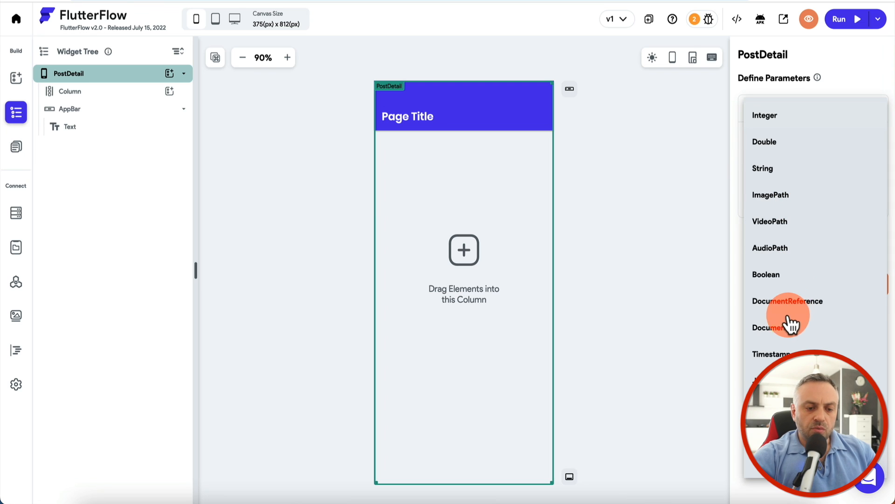
click(816, 303)
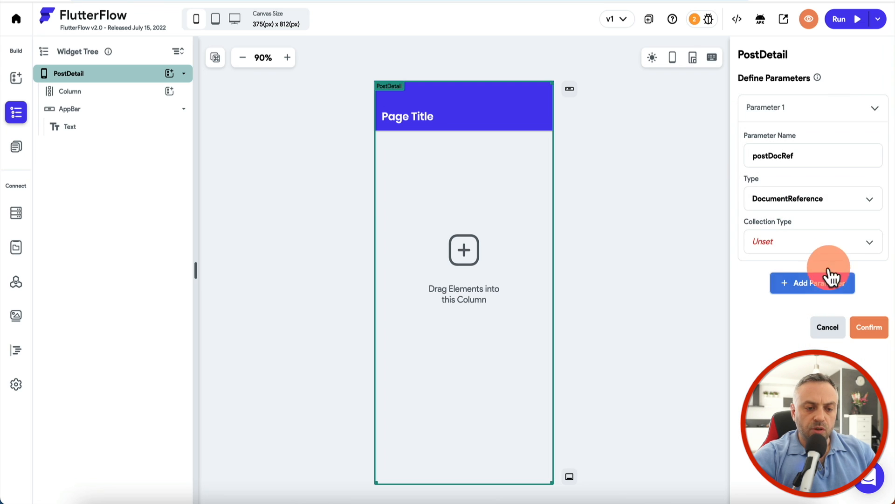
click(828, 247)
click(762, 269)
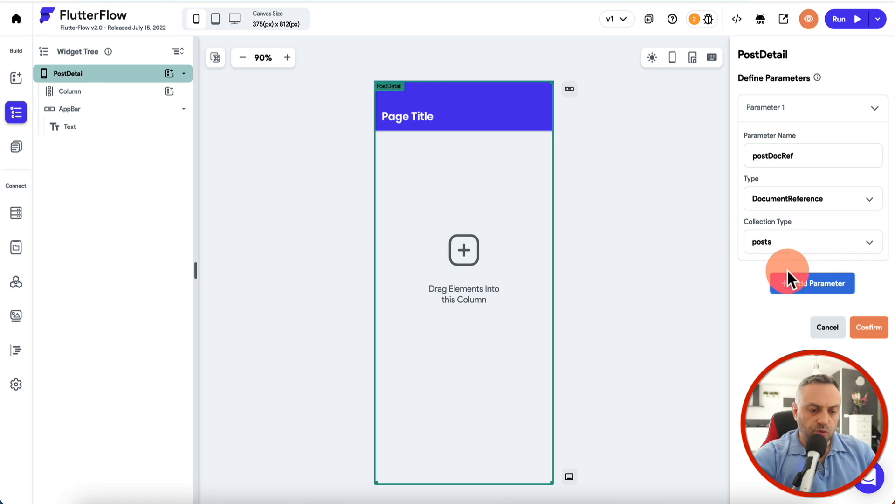
click(870, 327)
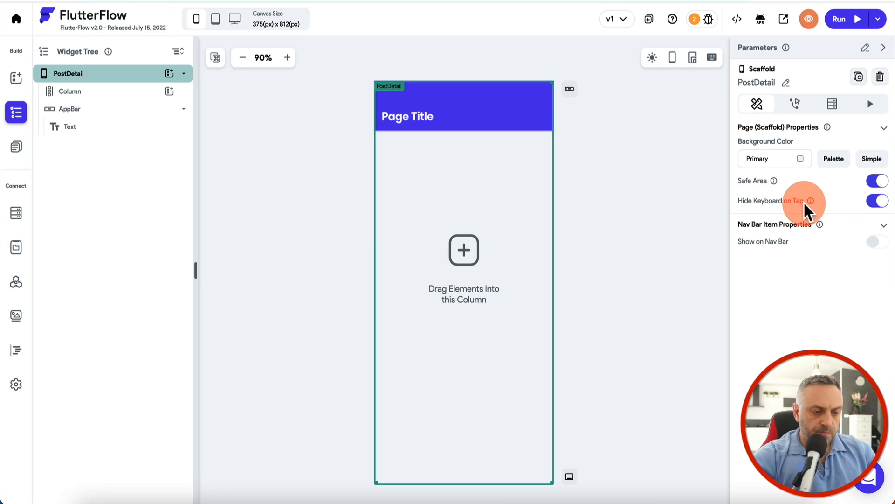
- Insert the card template with a tag, main header and body text into PostDetail's column
click(323, 247)
click(445, 212)
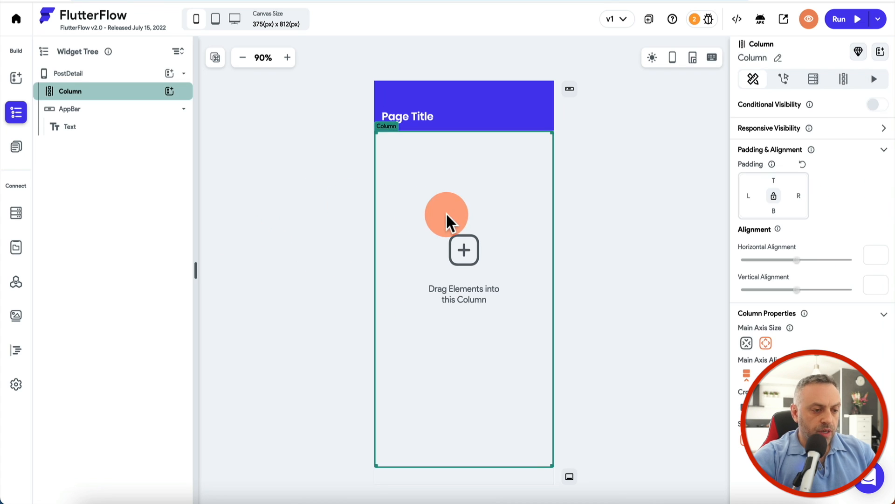
click(169, 91)
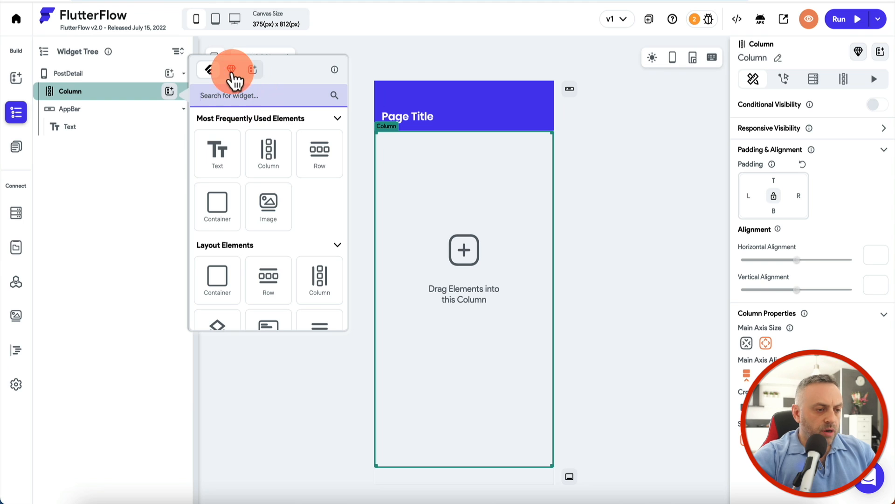
click(252, 70)
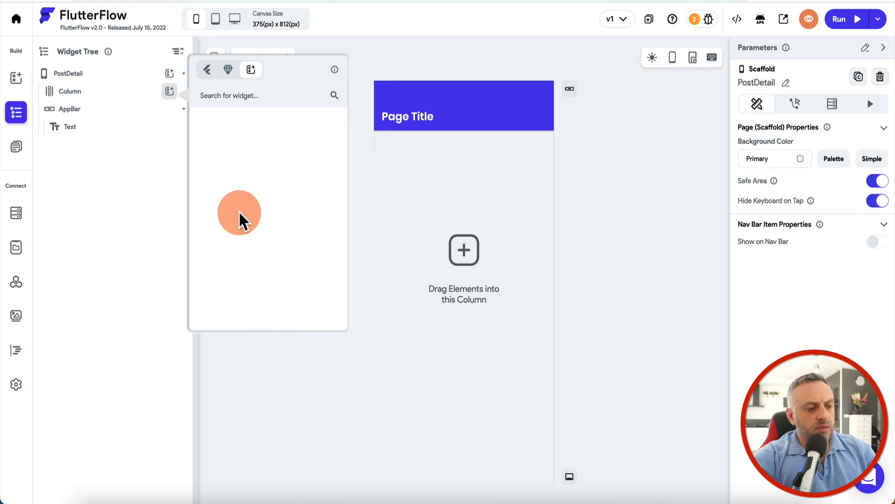
scroll(239, 211, down, 5)
scroll(240, 220, down, 10)
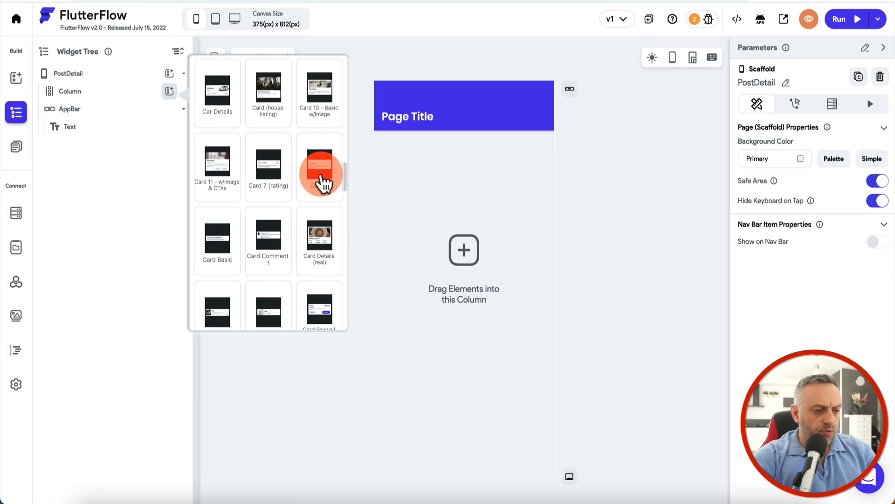
click(321, 175)
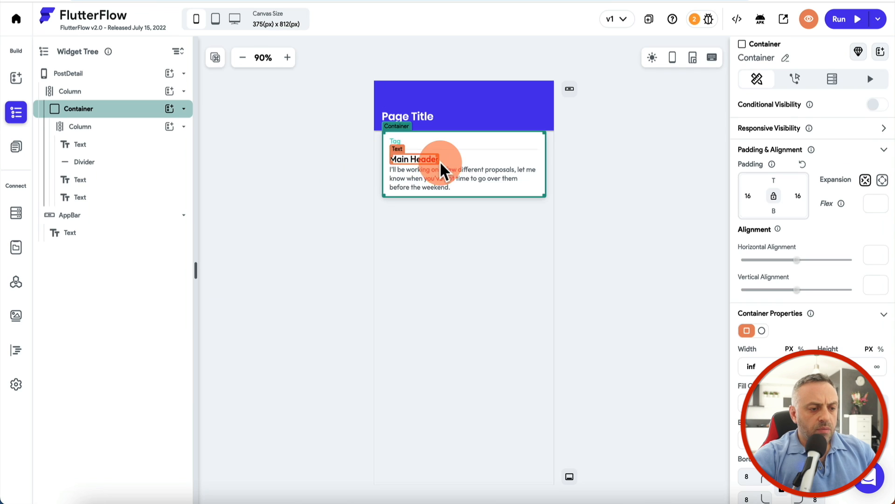
- Delete the Tag text from the card on the PostDetail page
click(396, 148)
drag(396, 148, 124, 143)
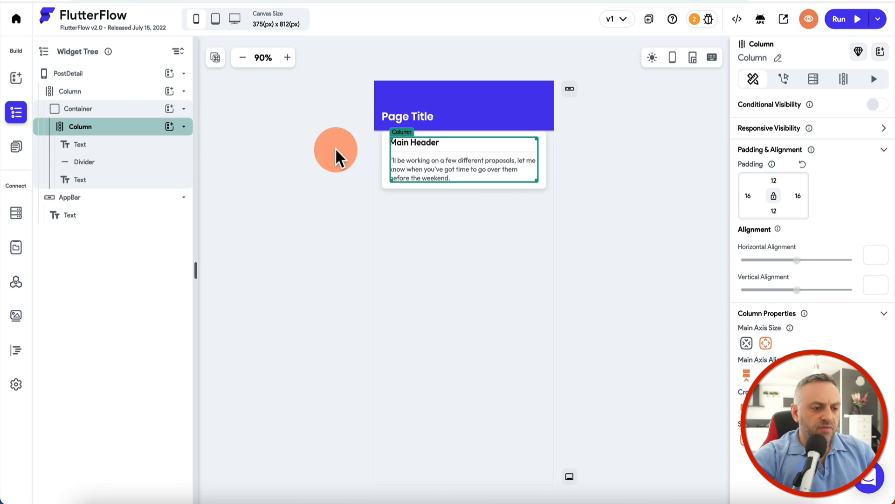
click(349, 173)
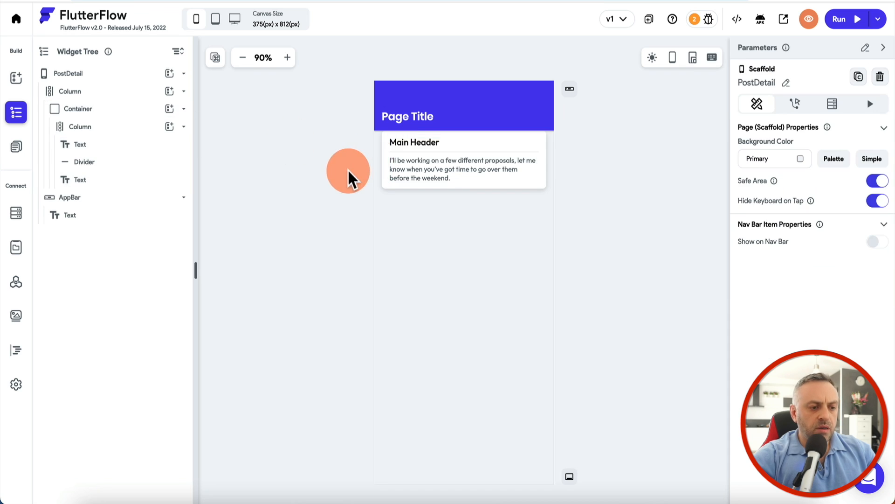
- Extend the card's body text to three placeholder paragraphs by repeating the existing one twice with blank lines between
click(430, 173)
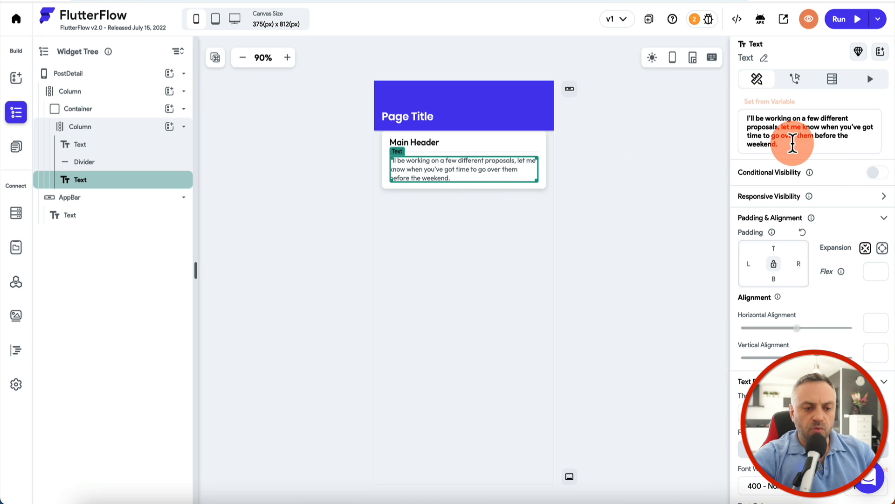
drag(792, 144, 740, 116)
key(ctrl+c)
key(Right)
key(Return)
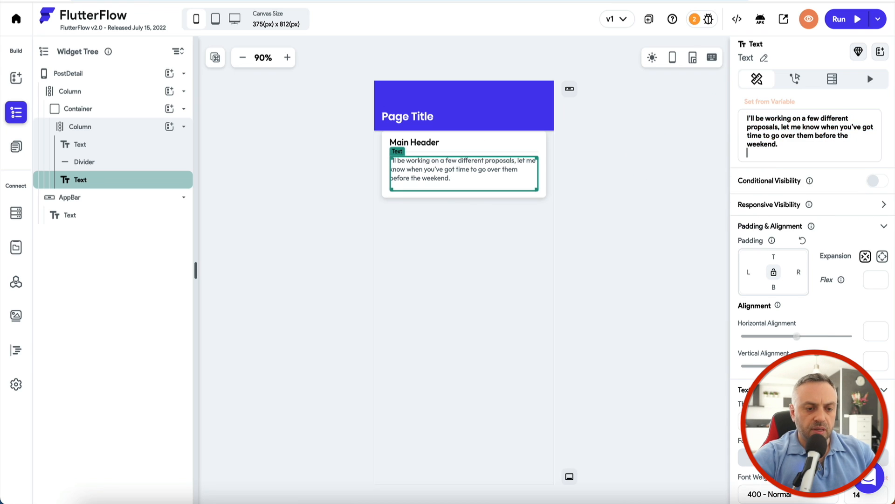
key(Return)
key(ctrl+v)
key(Return)
key(Return)
key(ctrl+v)
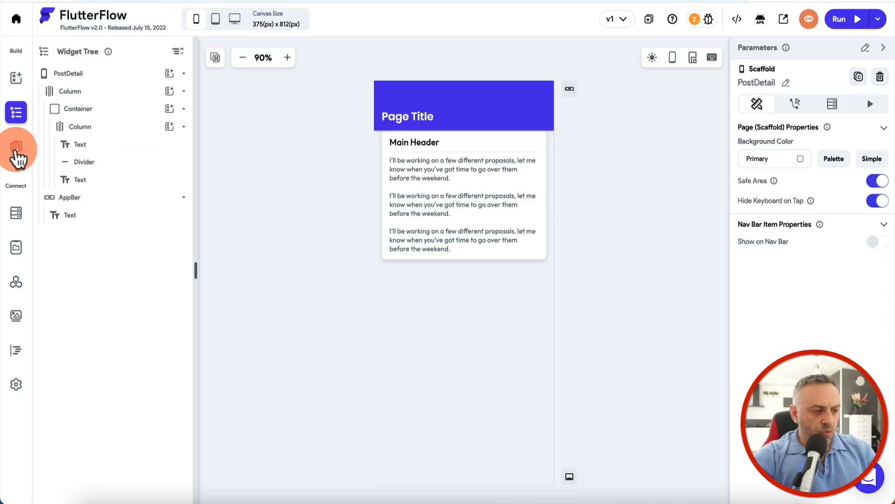
- Limit the Homepage card's content text to 100 characters and choose its text overflow replacement
click(17, 148)
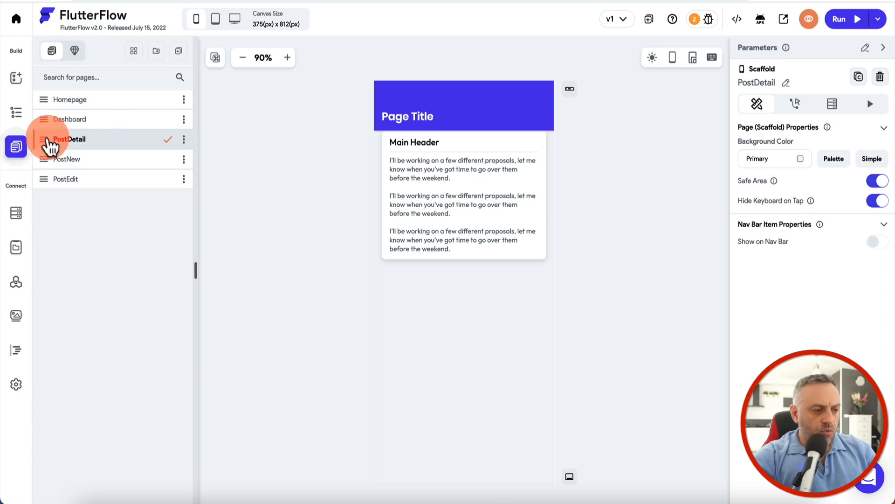
click(103, 108)
click(408, 178)
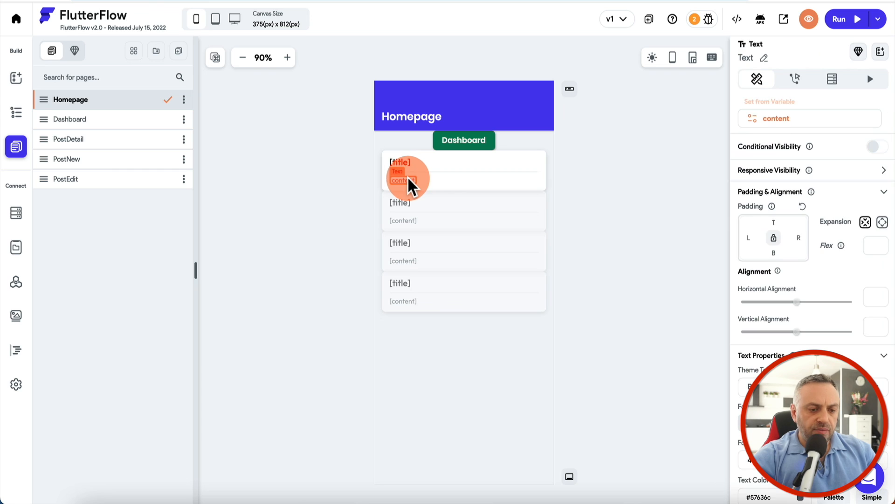
scroll(793, 238, down, 4)
scroll(795, 239, down, 2)
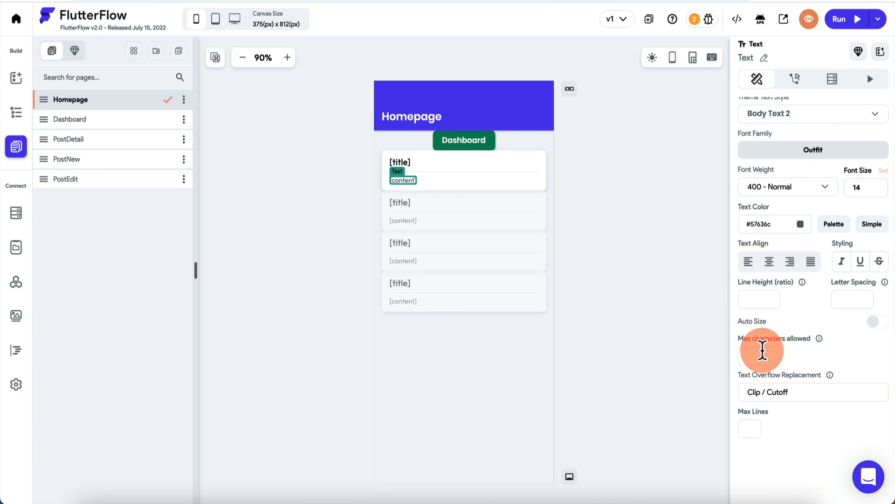
text(100)
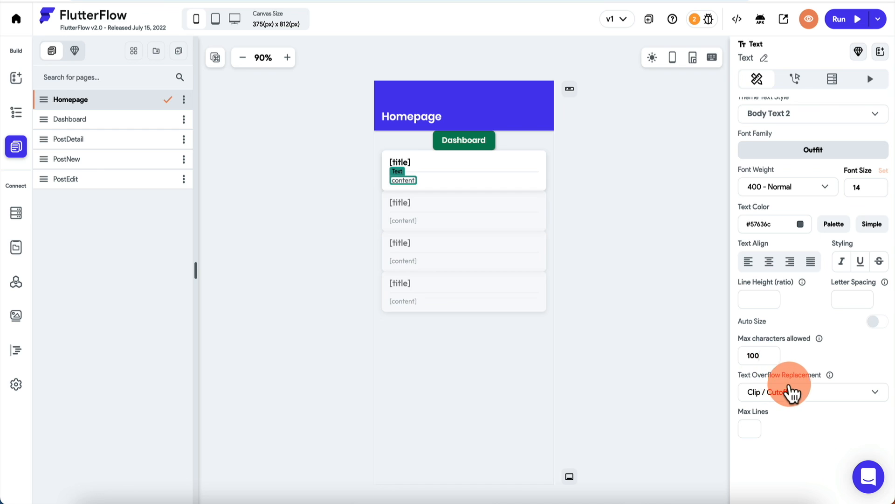
click(797, 397)
click(781, 422)
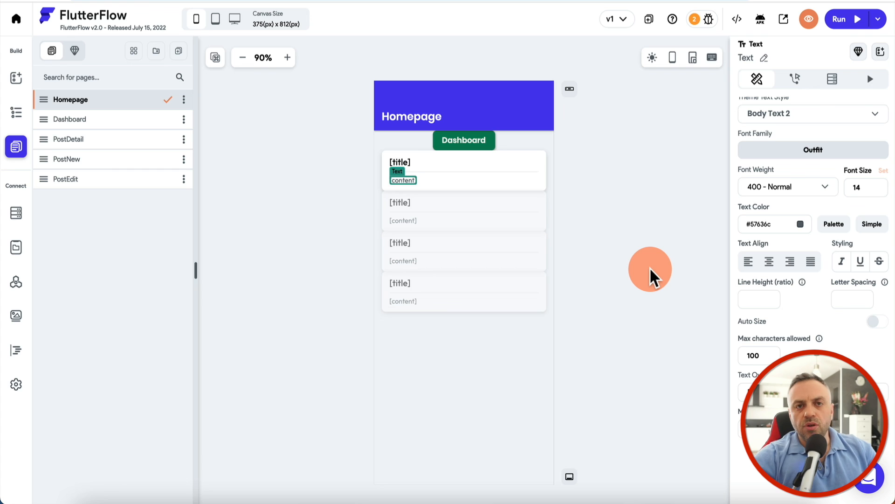
click(350, 192)
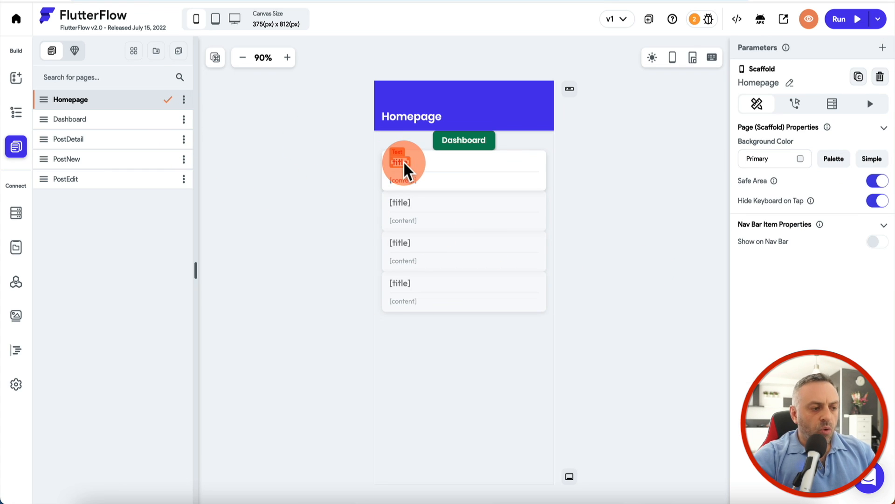
- Give the container in the Homepage's ListView an On Tap action that navigates to PostDetail
click(14, 111)
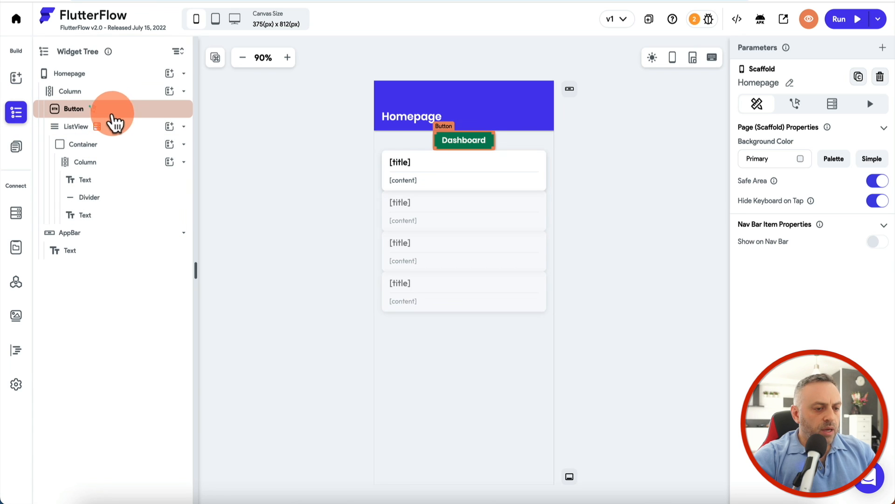
click(118, 147)
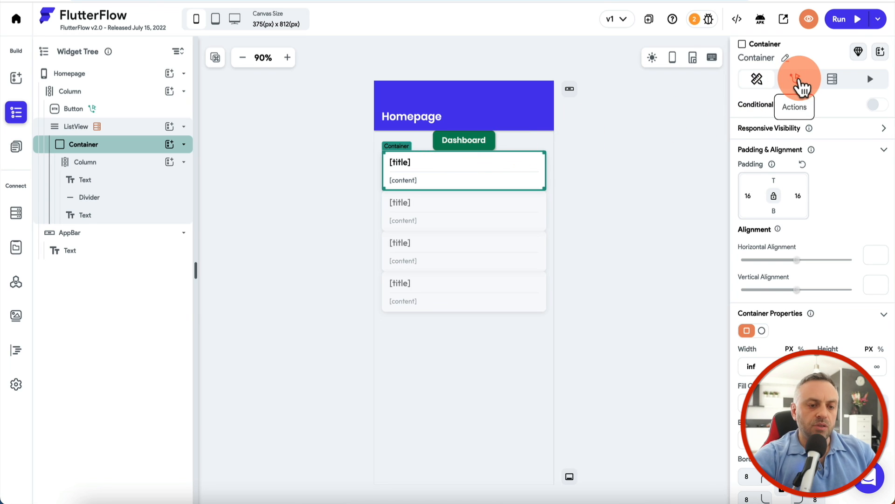
click(801, 86)
click(832, 165)
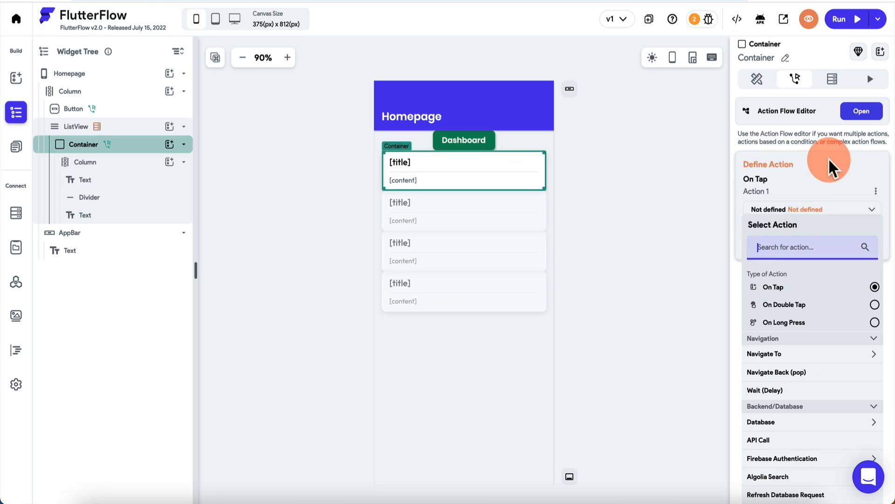
click(774, 252)
text(nav)
click(775, 364)
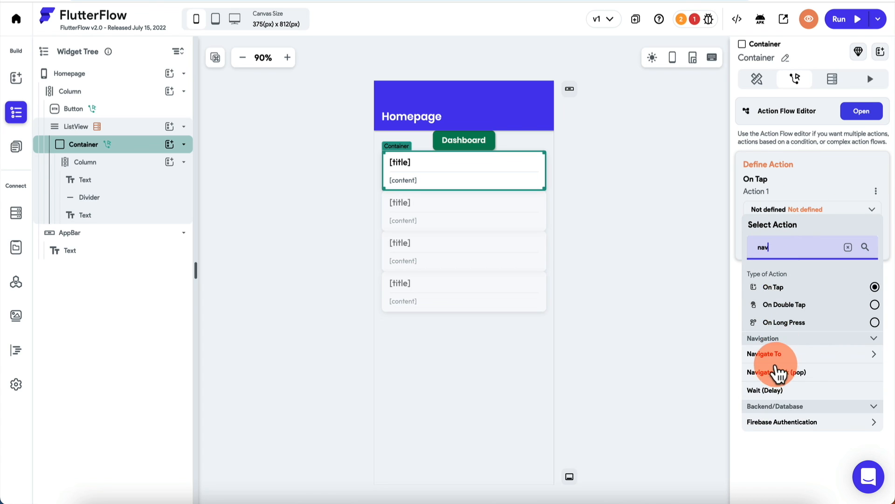
click(789, 364)
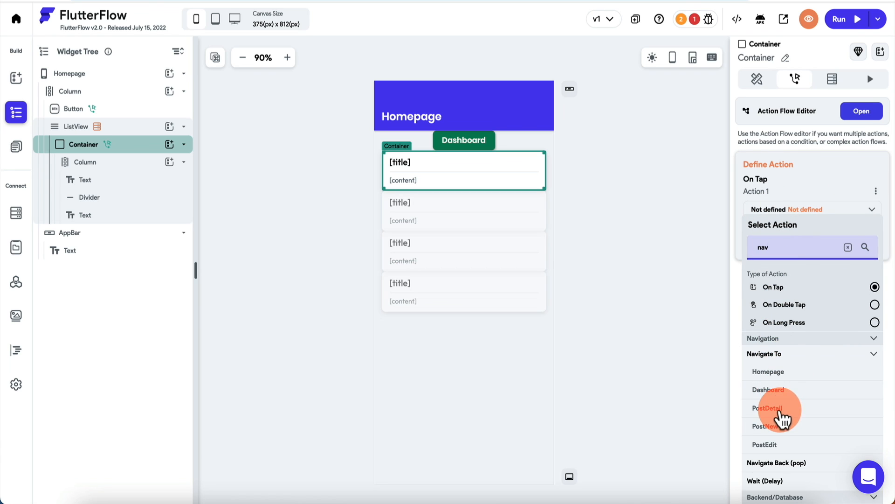
click(780, 411)
- Pass postDocRef with the navigation action, setting its value to the tapped item's posts document reference
click(785, 306)
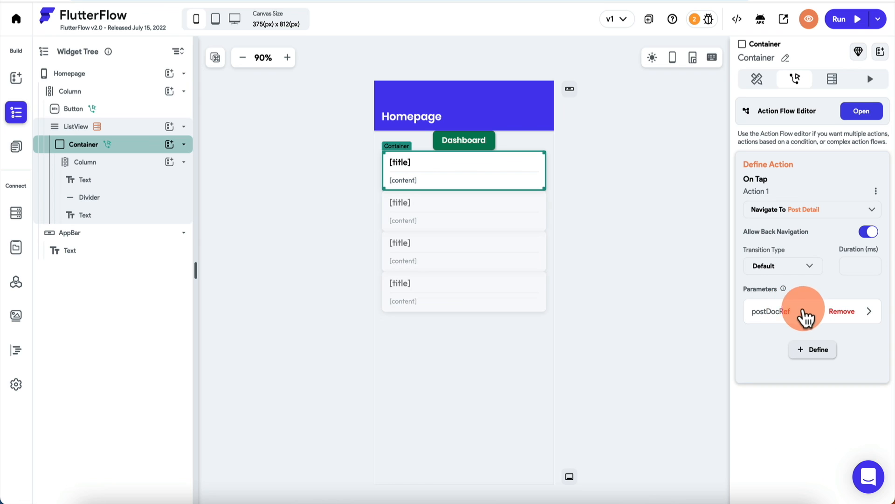
click(802, 311)
click(799, 415)
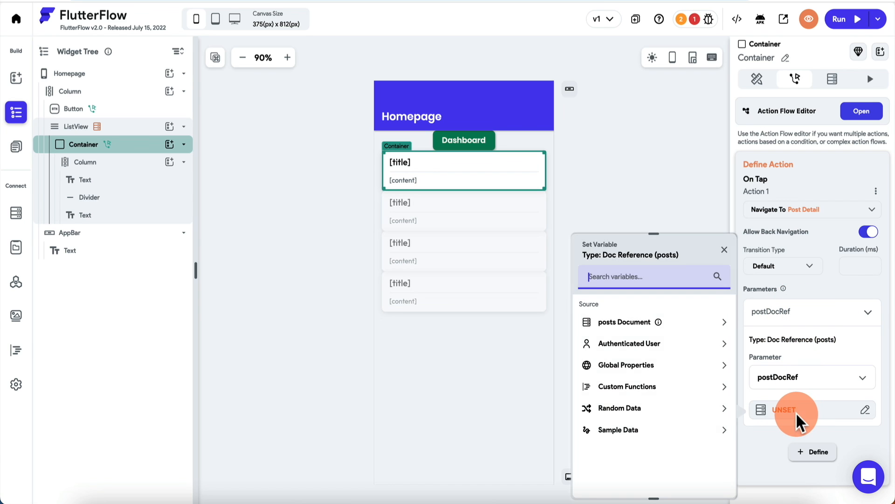
click(652, 374)
click(627, 394)
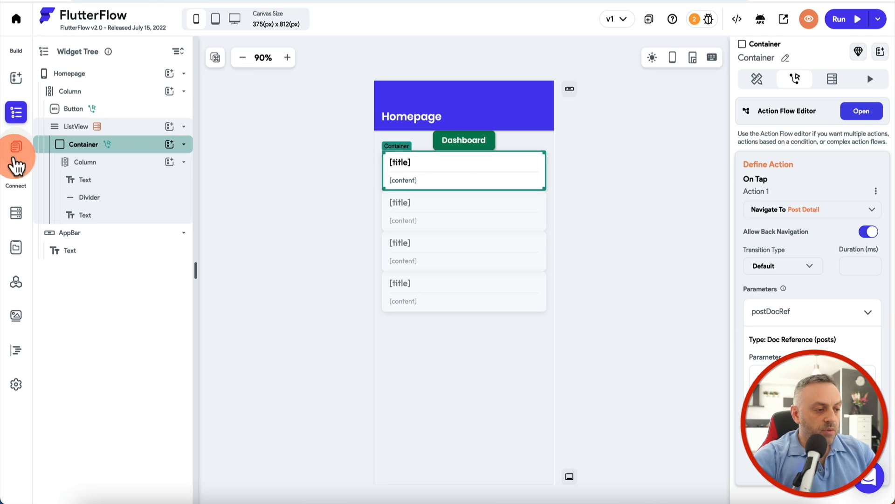
- Return to the PostDetail page and open its widget tree
click(17, 157)
click(87, 142)
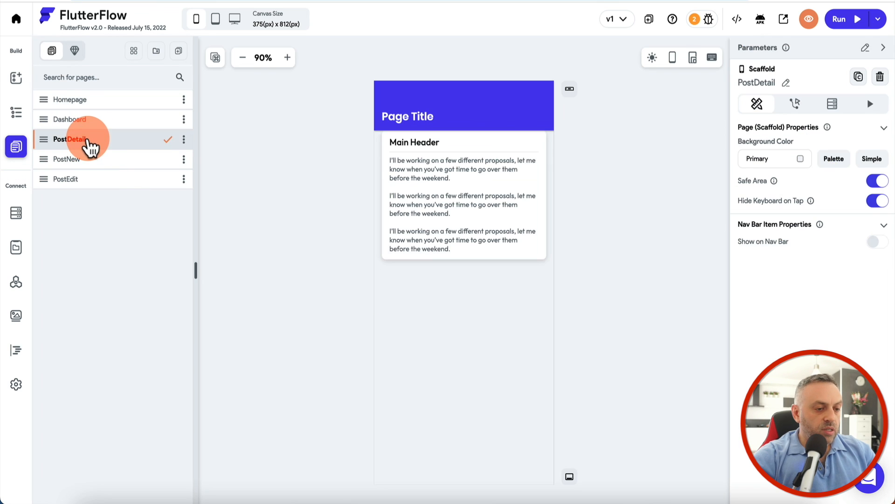
click(392, 146)
click(443, 188)
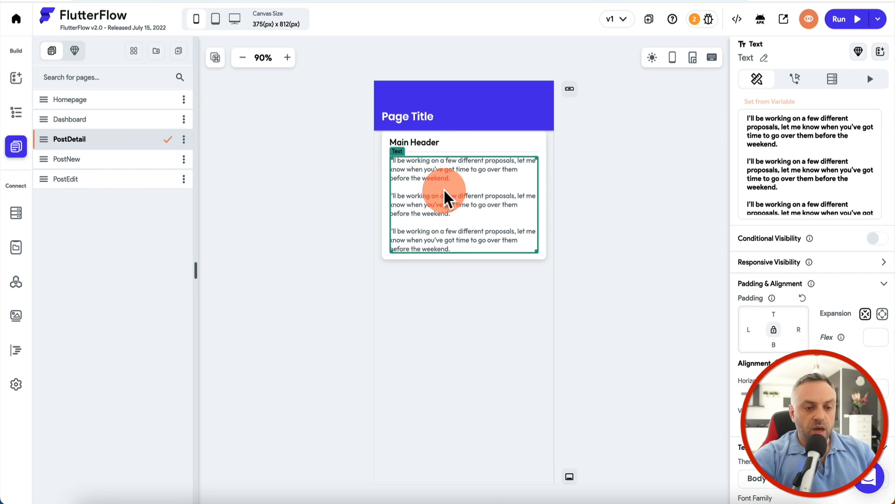
click(441, 337)
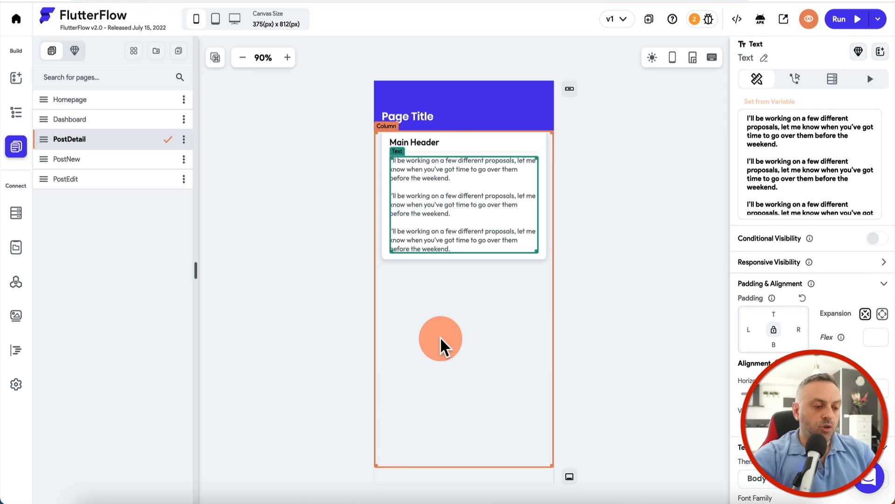
click(354, 331)
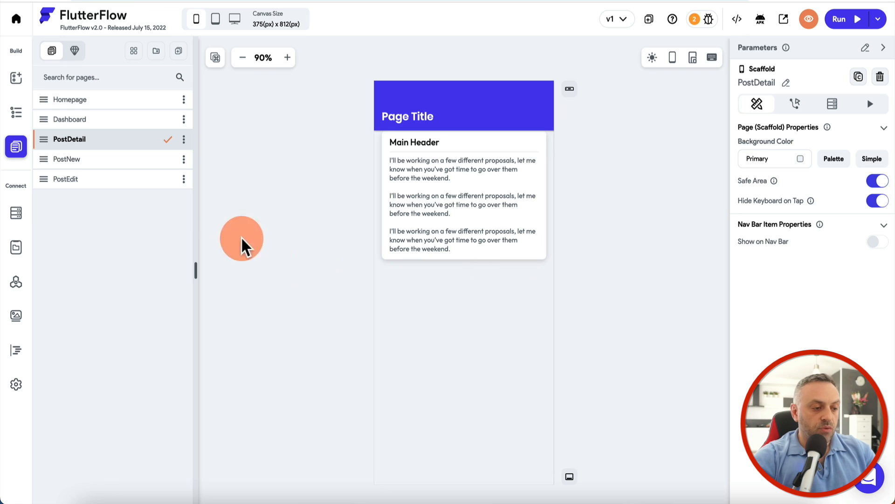
click(18, 115)
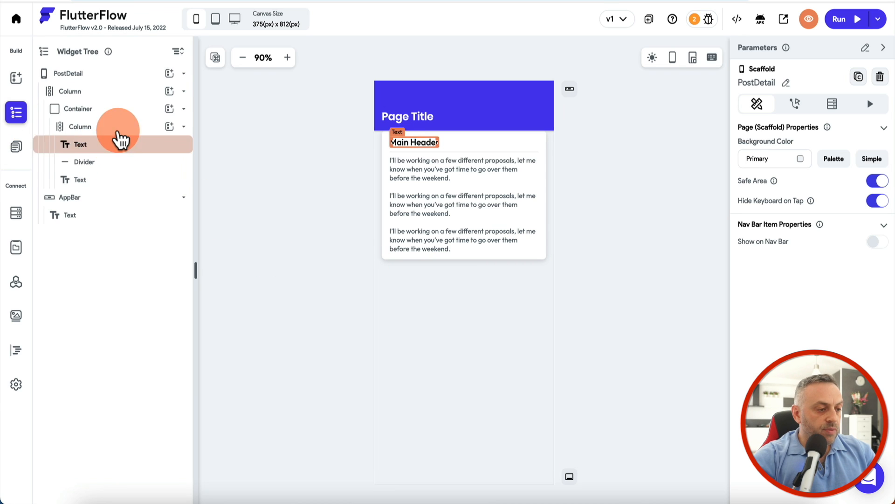
- Duplicate the card container that holds the main header, divider and body text
click(104, 119)
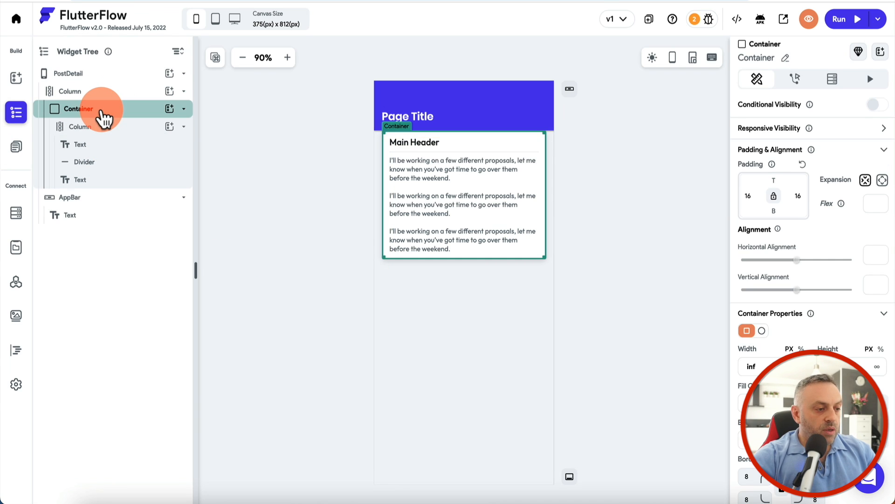
right_click(104, 119)
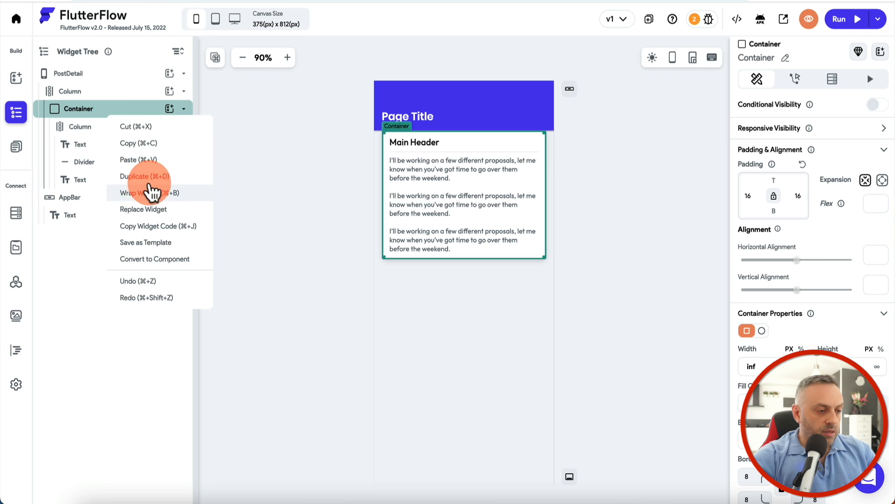
click(146, 177)
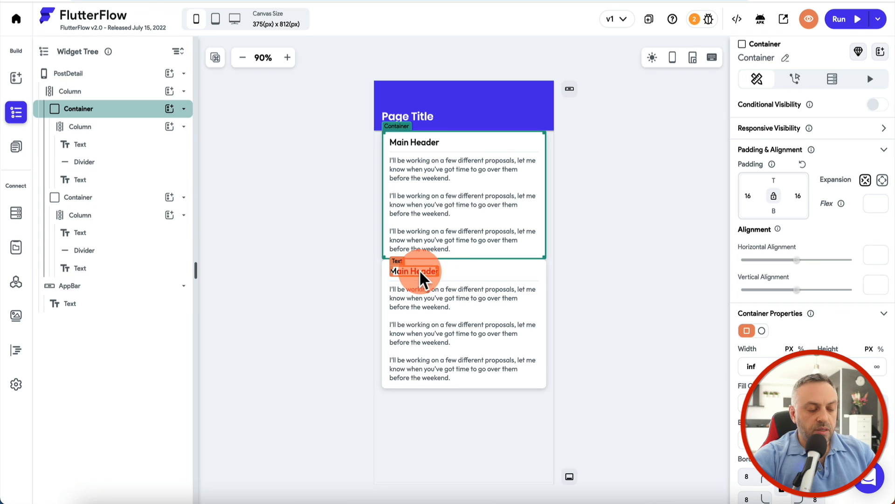
- Add a ListView to the duplicated container's column and place it above the header text
click(96, 198)
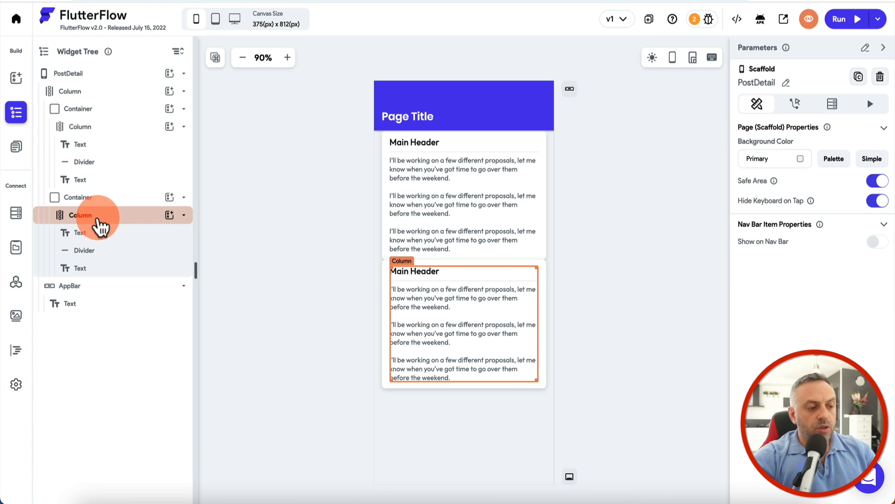
click(169, 215)
text(list)
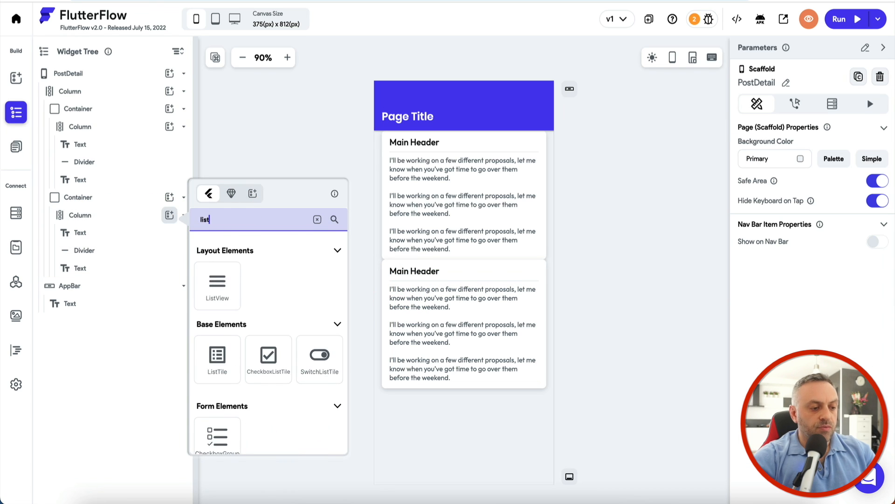
click(217, 281)
drag(108, 294, 100, 236)
click(95, 252)
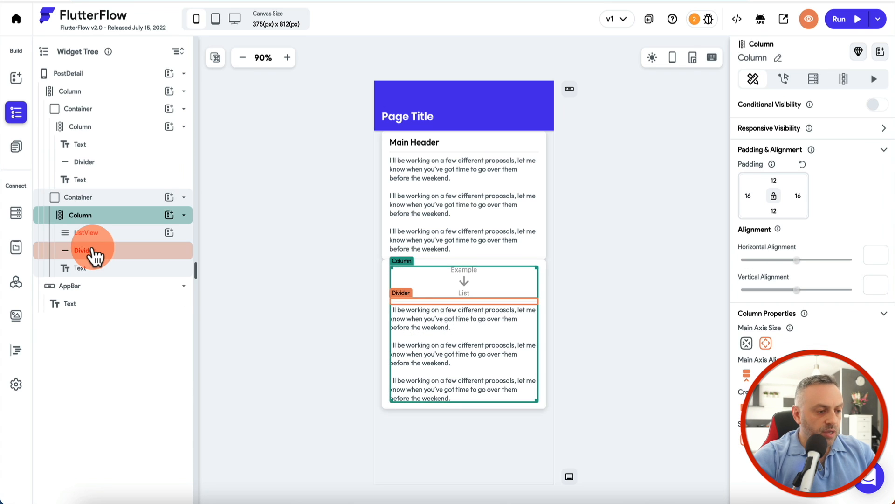
- Insert the Card 9 template into the new ListView
click(170, 232)
click(264, 231)
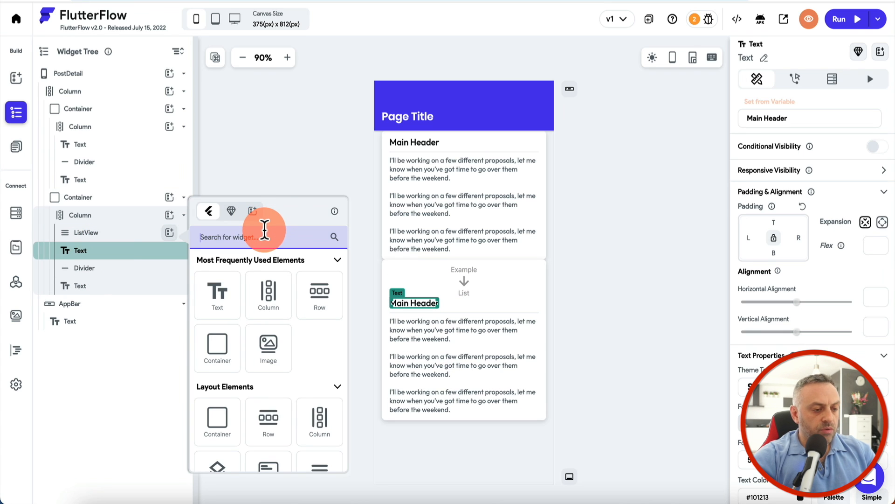
click(252, 212)
scroll(280, 366, down, 5)
scroll(287, 369, down, 6)
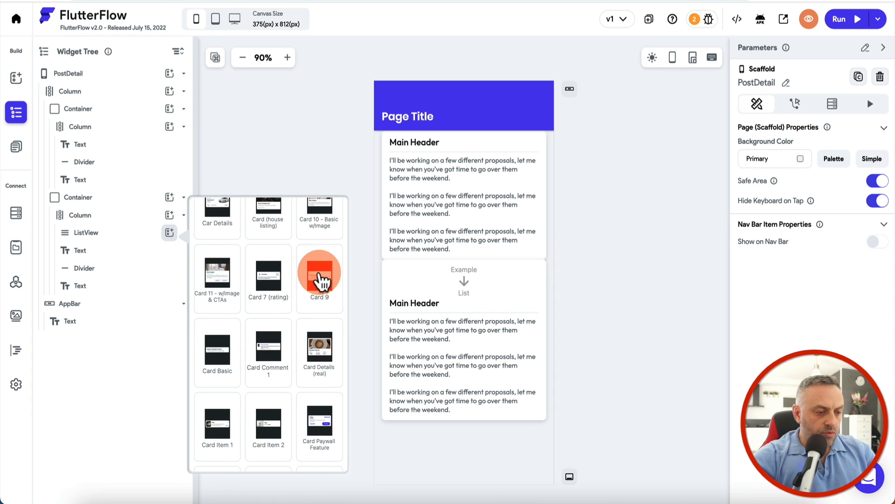
click(321, 277)
- Delete the header text, divider and body text below the ListView in the second container
click(97, 358)
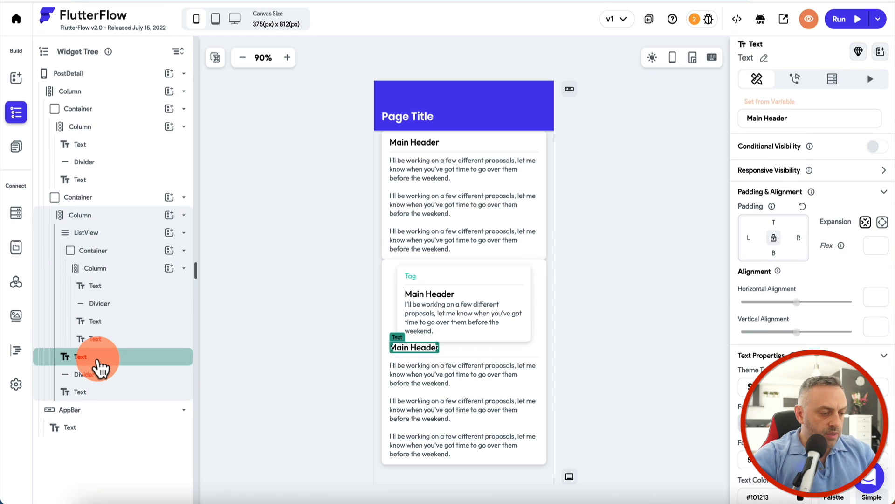
key(Delete)
click(107, 359)
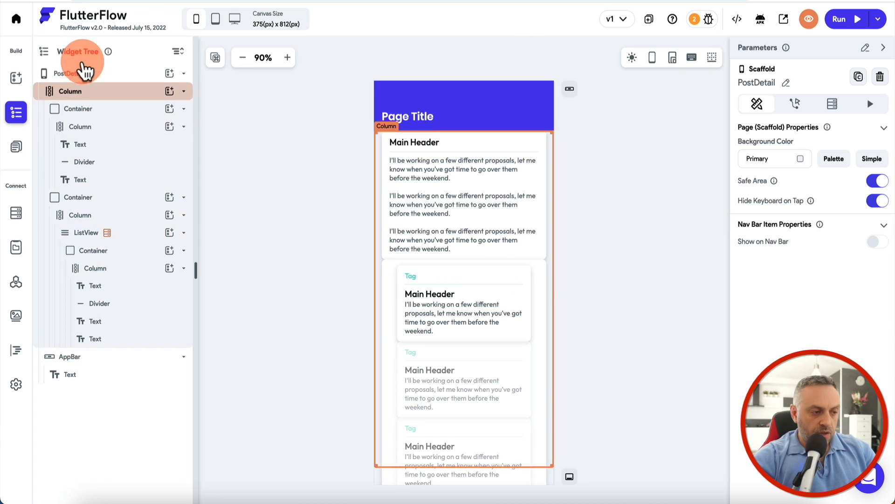
- Add a Document from Reference query to the PostDetail page, using the posts collection and the postDocRef parameter
click(75, 74)
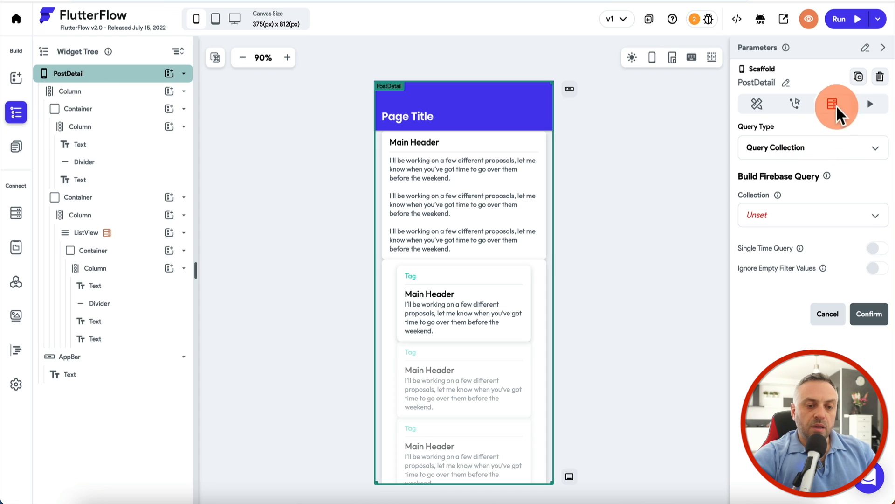
click(811, 154)
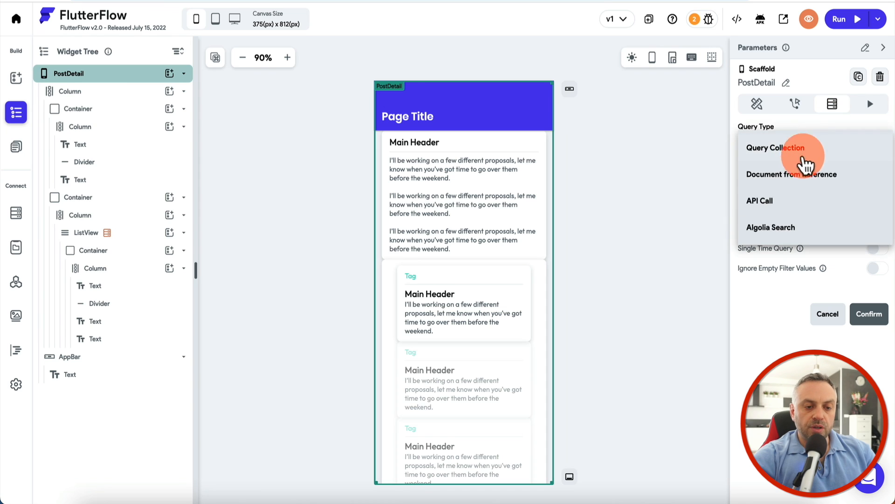
click(793, 173)
click(781, 209)
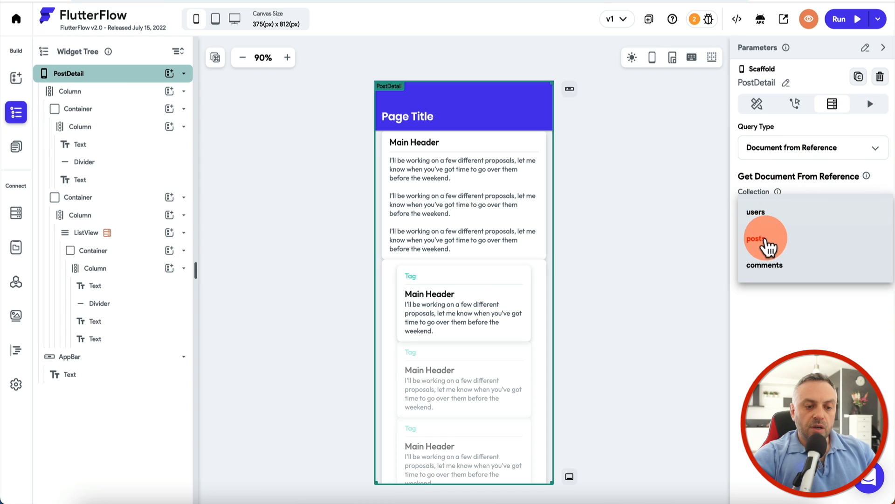
click(772, 245)
click(784, 239)
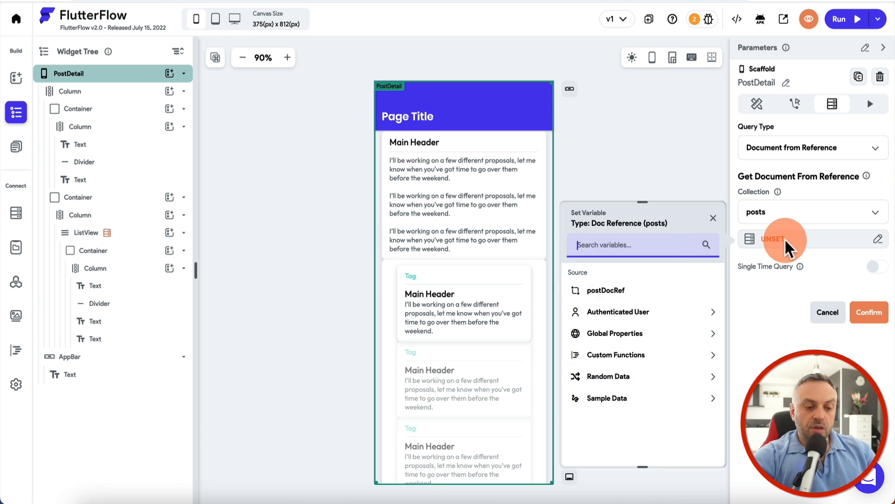
click(599, 288)
click(853, 302)
click(869, 310)
click(631, 202)
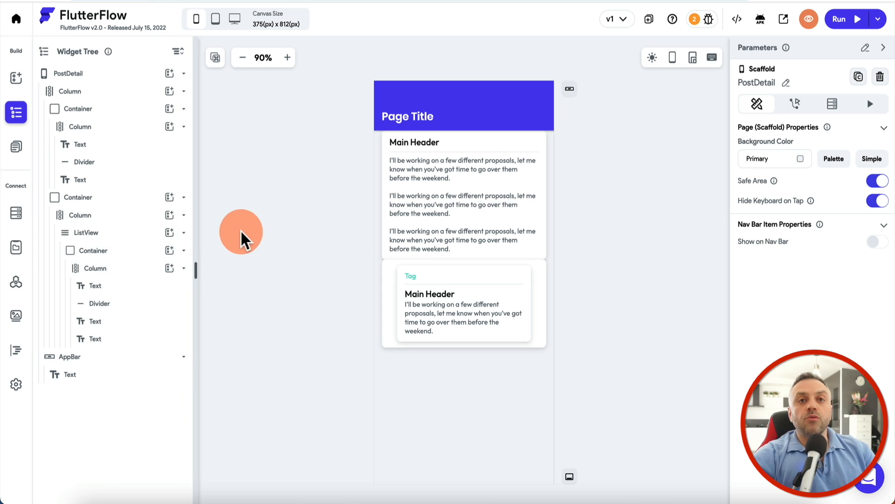
- Set up a Query Collection backend query on the ListView for the comments collection
click(93, 233)
click(795, 124)
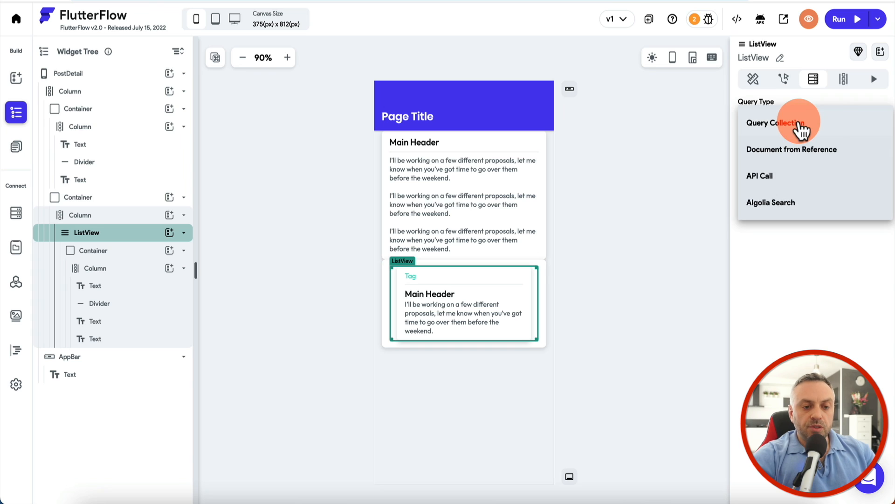
click(827, 132)
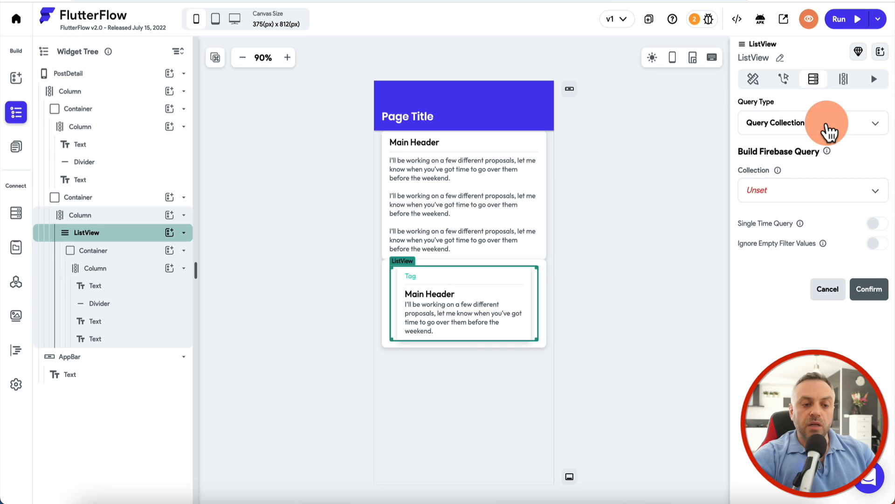
click(798, 195)
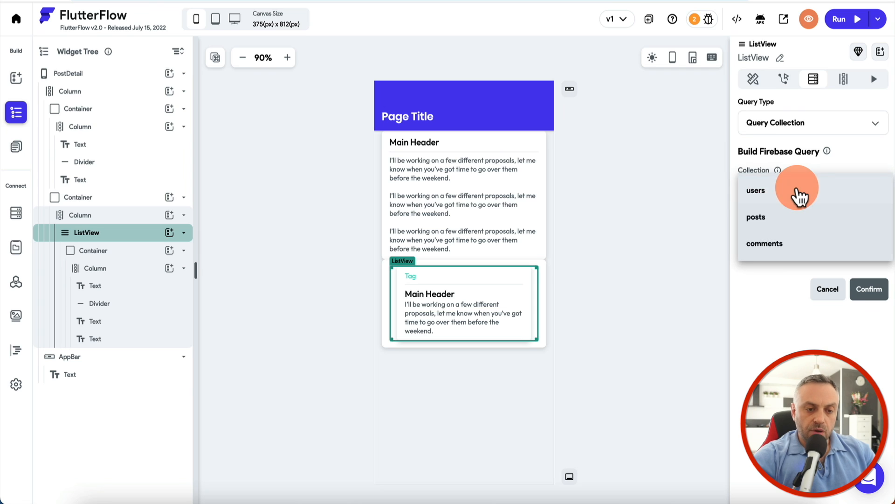
click(793, 242)
- Set the comments query's posts reference from the variable postDocRef and create the backend query
click(805, 275)
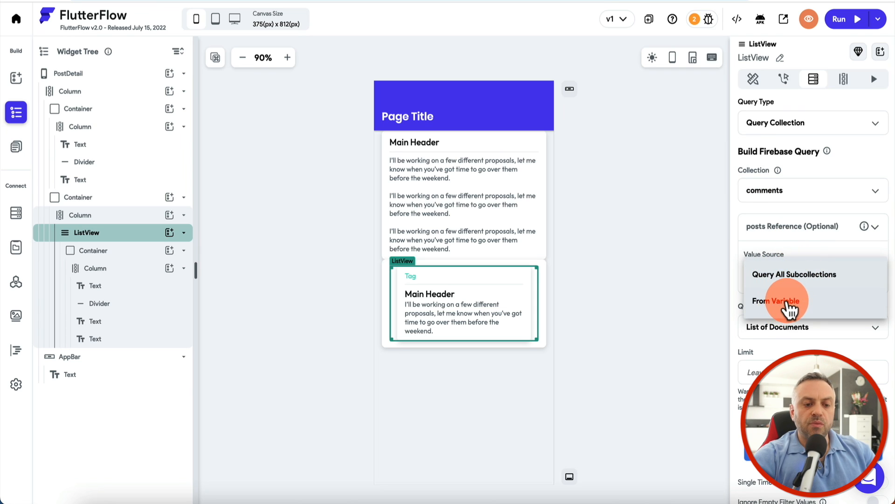
click(784, 306)
click(784, 307)
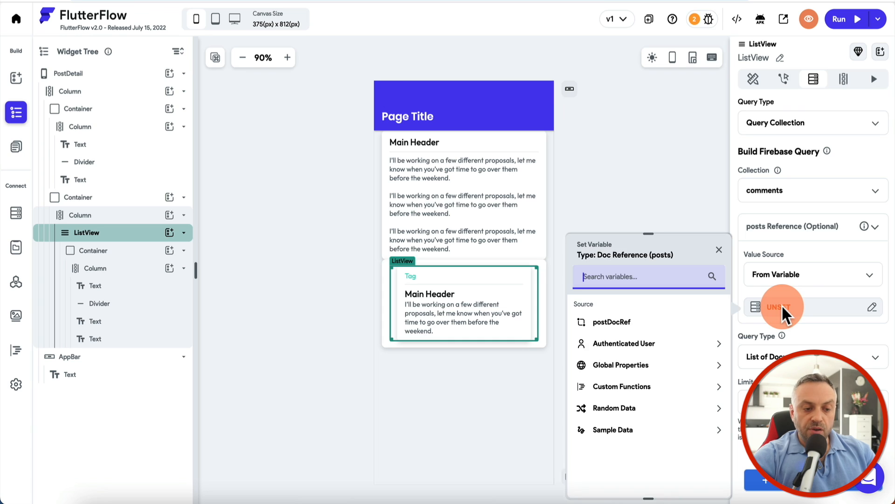
click(613, 322)
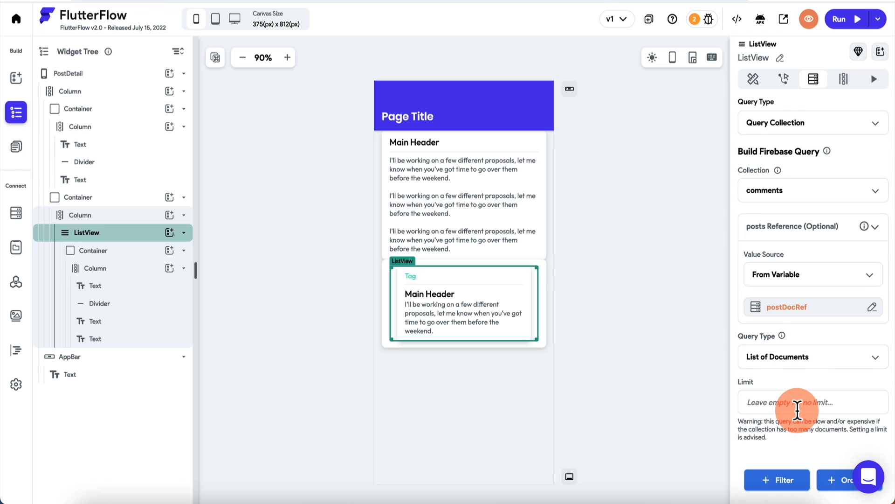
scroll(798, 410, down, 5)
click(882, 377)
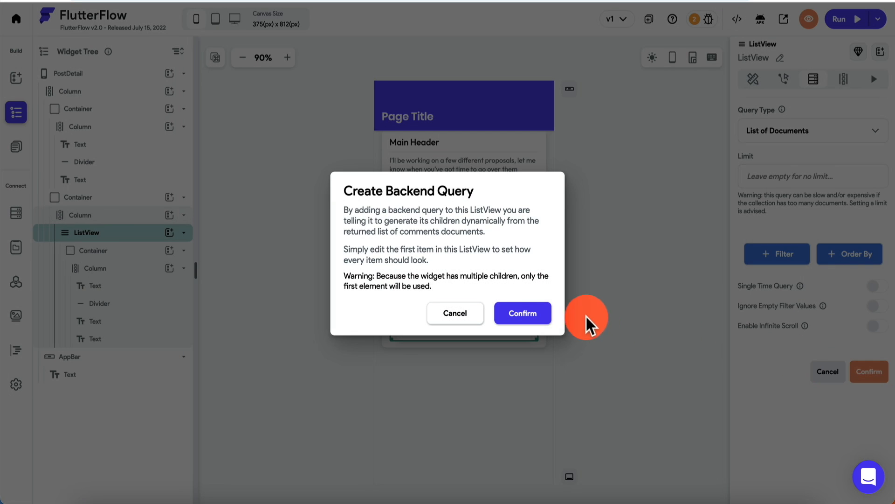
click(534, 313)
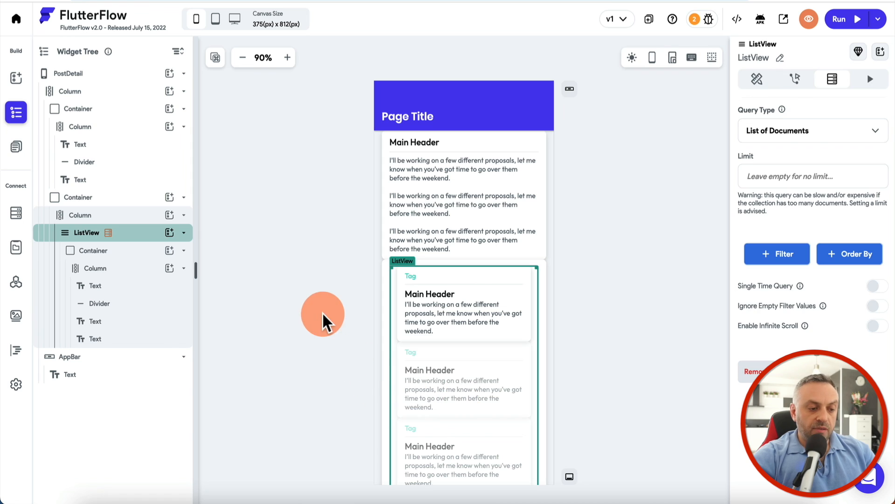
click(323, 313)
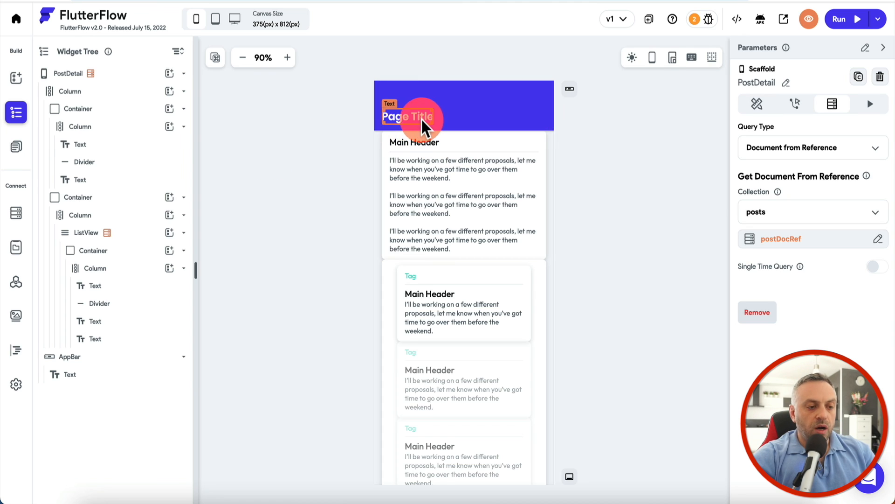
- Bind the app bar's page title text to the title field of the posts document
click(410, 116)
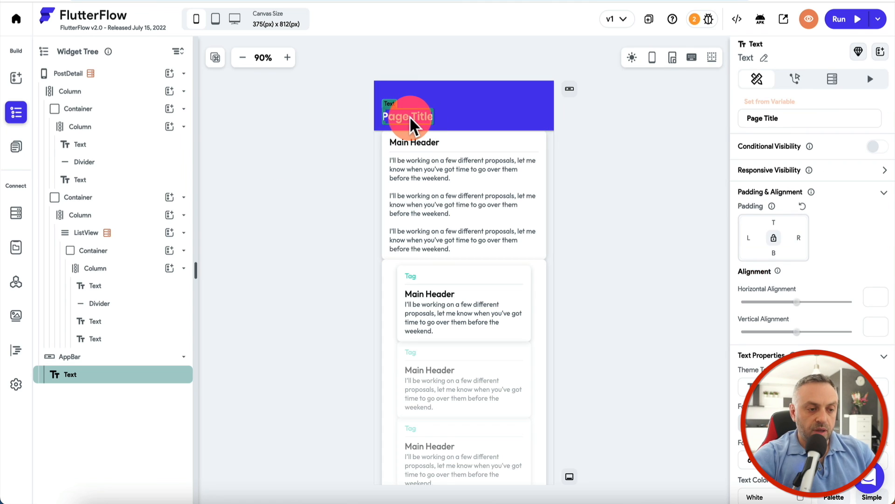
click(760, 108)
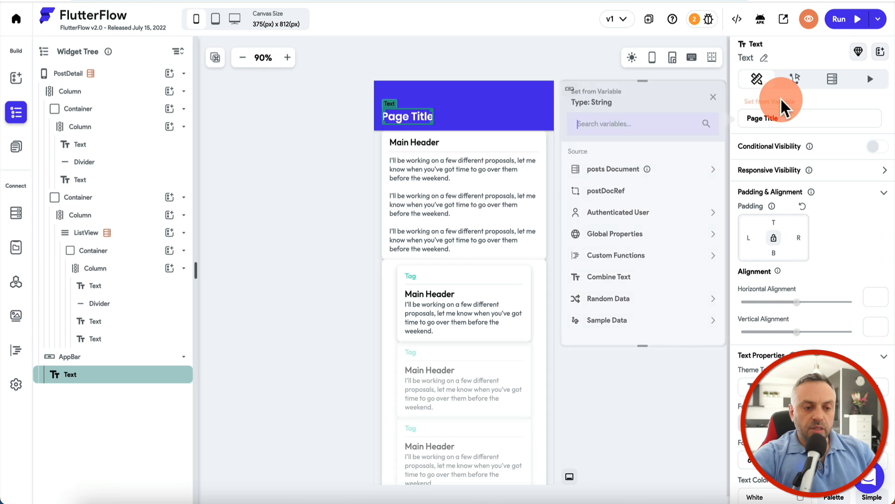
click(614, 171)
click(600, 201)
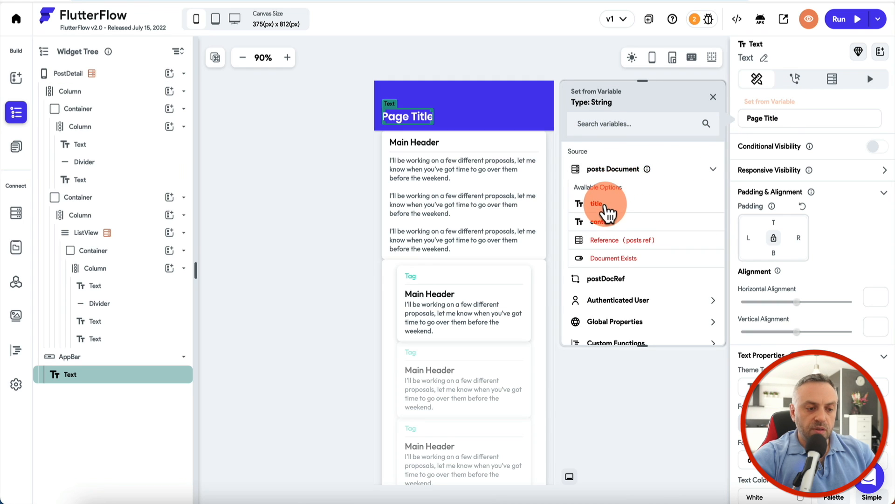
- Bind the first card's main header text to the title field of the posts document
click(407, 143)
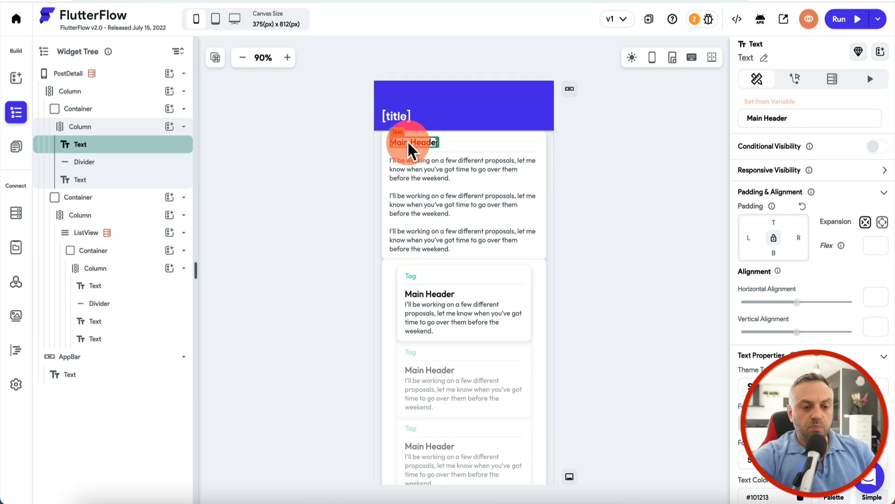
click(798, 117)
click(651, 168)
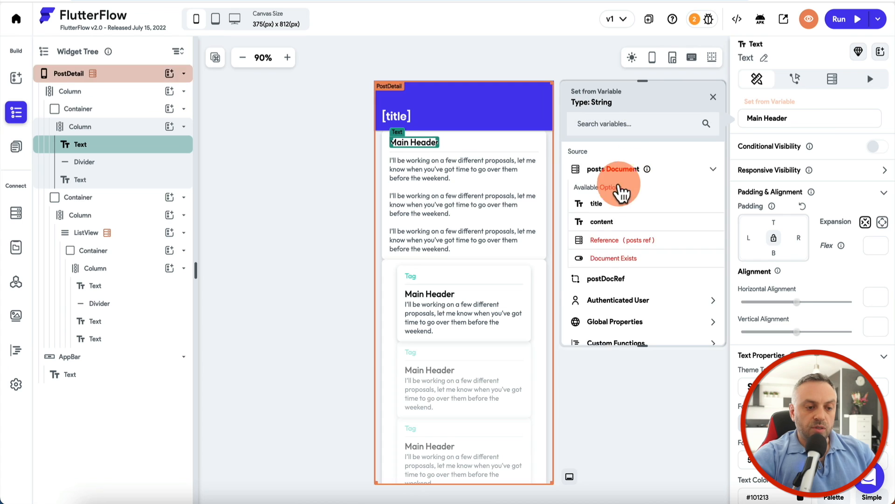
click(600, 200)
- Bind the first card's body text to the content field of the posts document
click(443, 178)
click(794, 123)
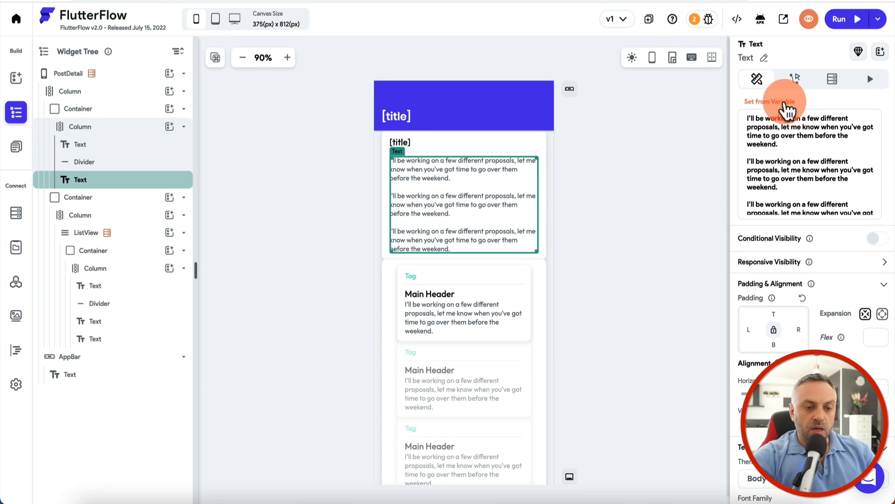
click(619, 172)
click(608, 222)
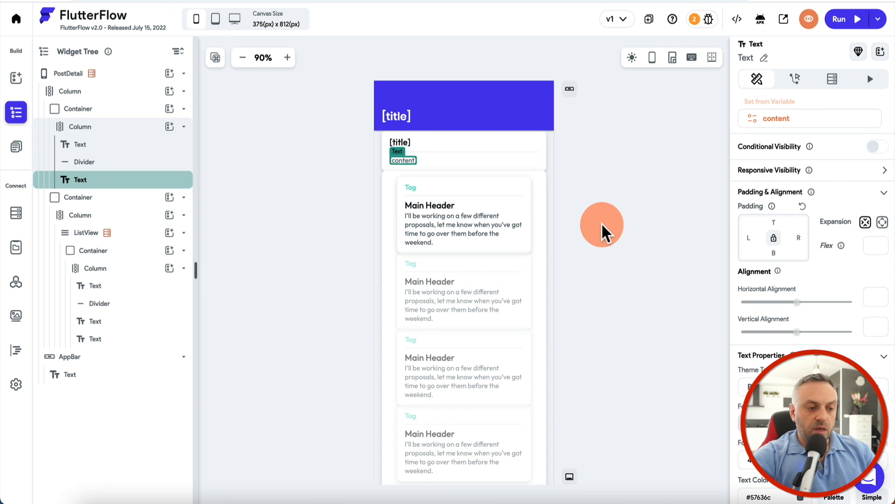
click(603, 221)
- Delete the tag text, divider and main header from the ListView's card, keeping only the body text
click(412, 186)
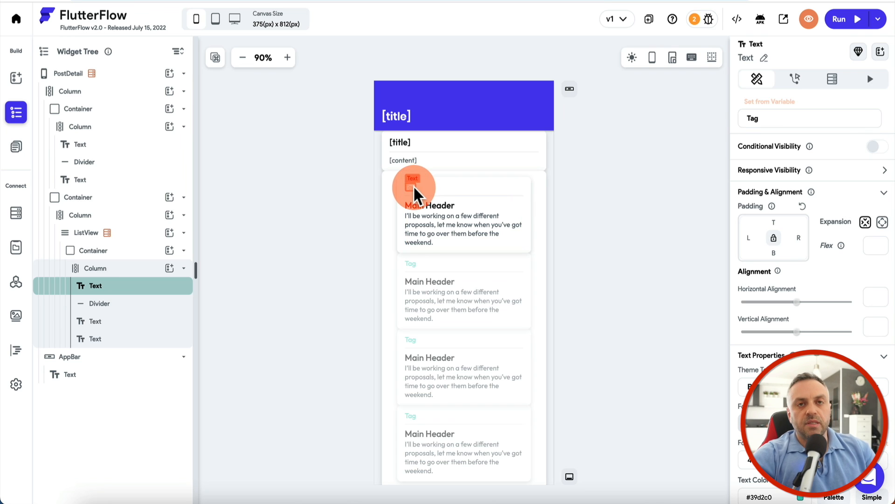
key(Delete)
click(110, 293)
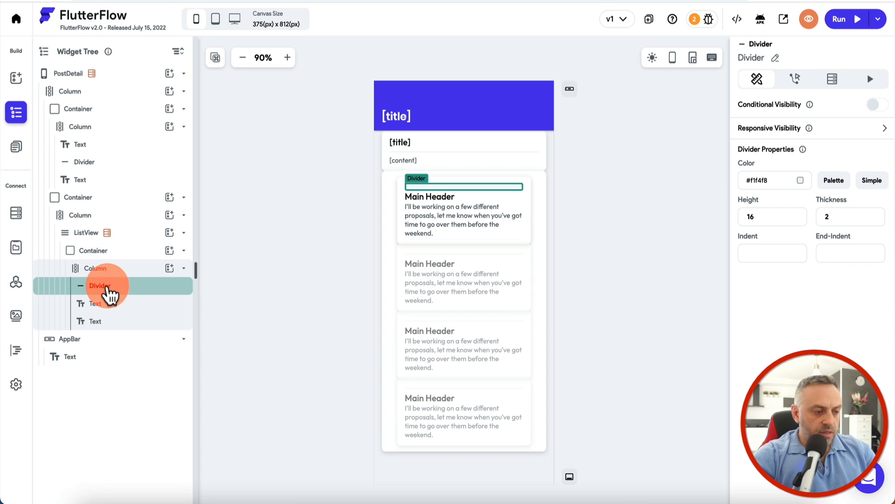
key(Delete)
click(104, 287)
key(Delete)
- Bind the body text of the ListView's card to the content field of the comments document
click(431, 206)
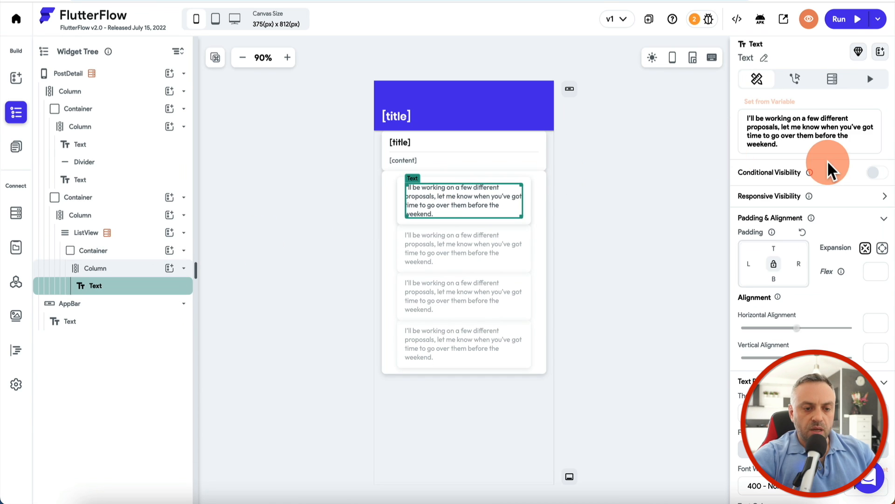
click(774, 98)
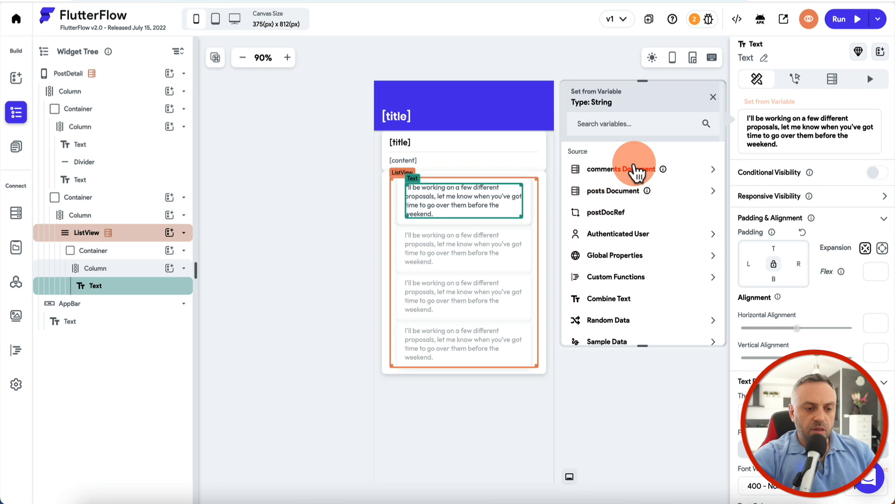
click(632, 170)
click(611, 207)
click(603, 263)
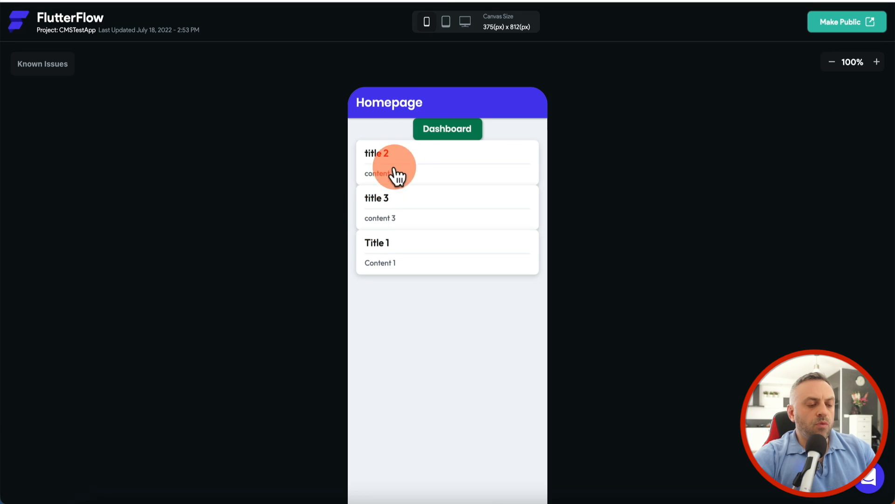
- Test the posts in the app preview: open Title 1, return to the homepage, and open title 2 and title 3
click(413, 244)
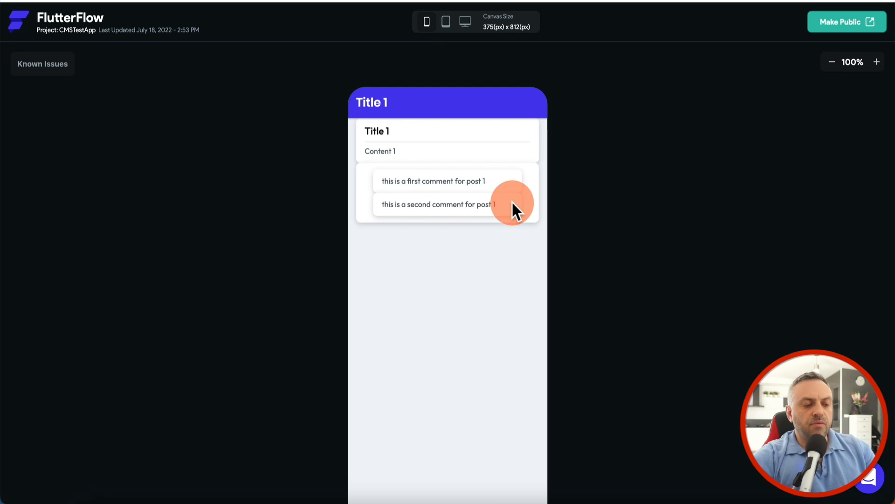
click(350, 102)
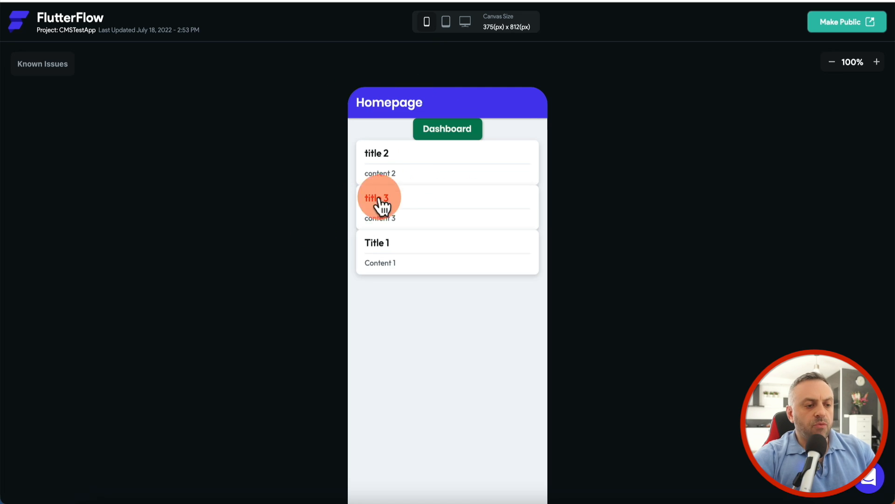
click(404, 159)
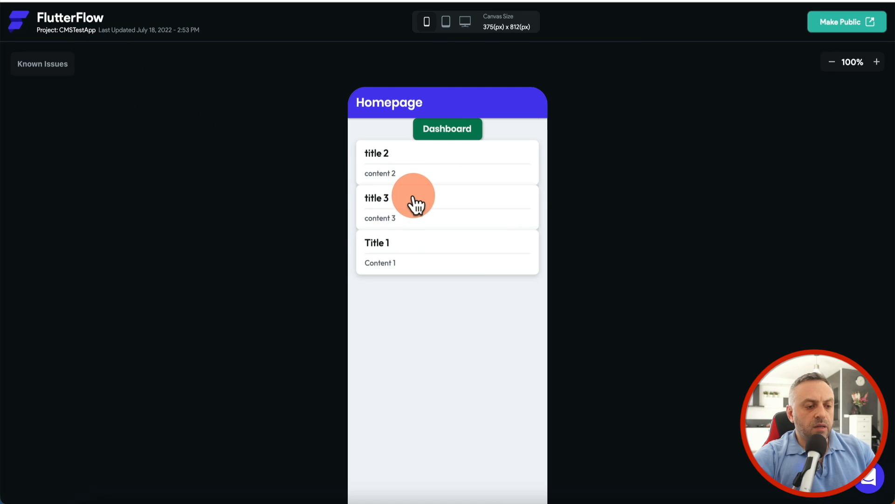
click(413, 195)
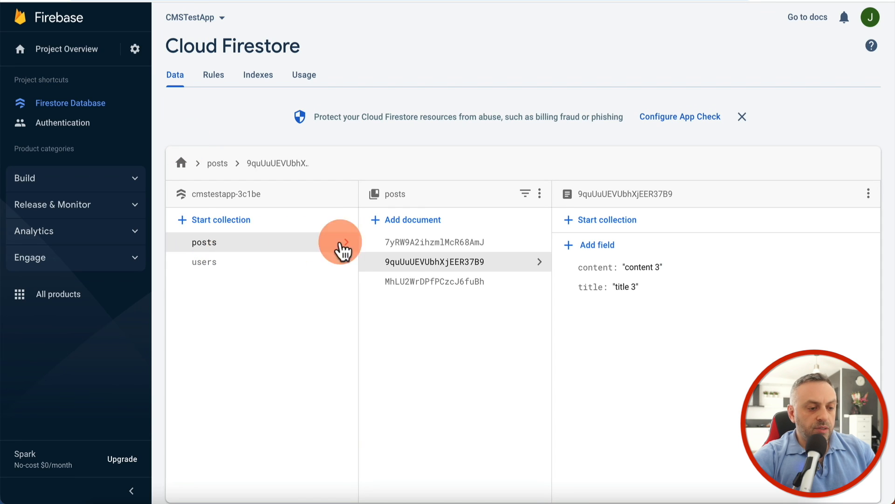
- Inspect the three documents of the posts collection in the Firebase console for their fields and comments subcollections
click(425, 243)
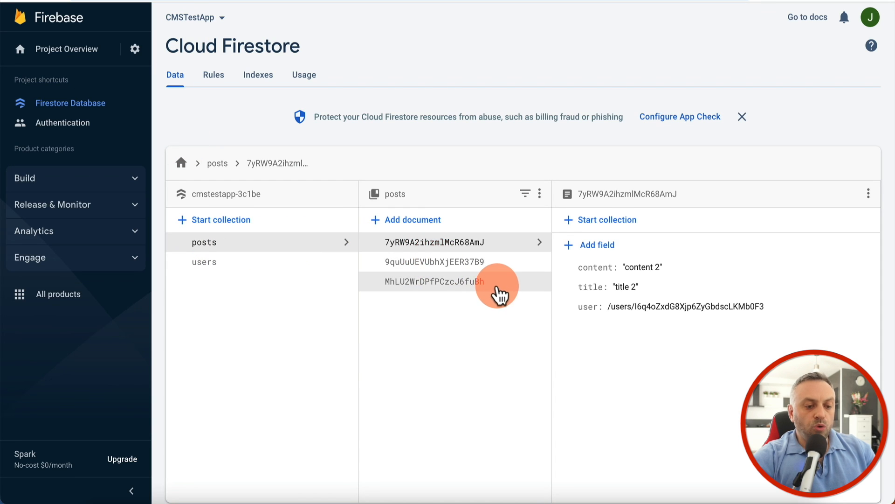
click(489, 294)
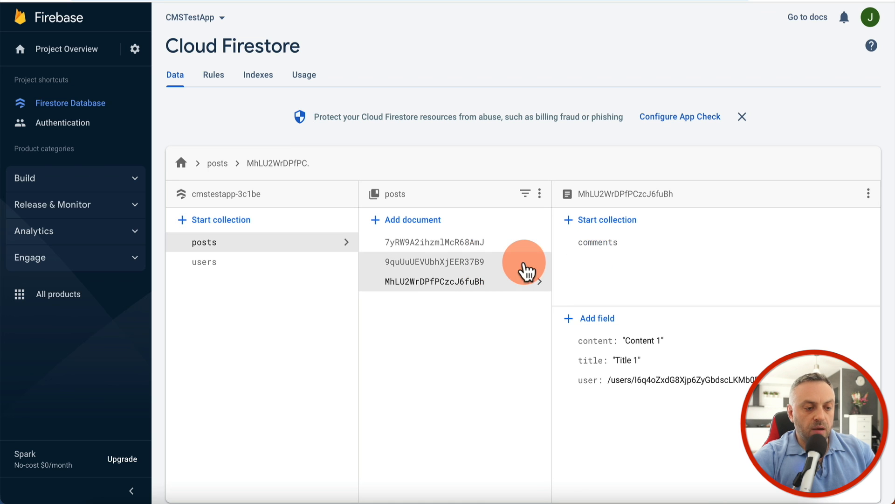
click(506, 264)
click(509, 247)
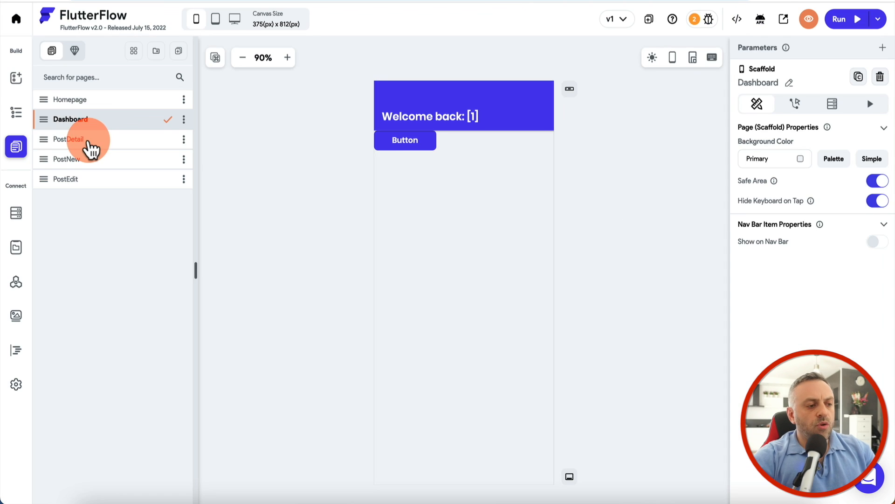
- Change the PostDetail page's AppBar style to Back Button → Center Title in FlutterFlow
click(86, 140)
click(433, 116)
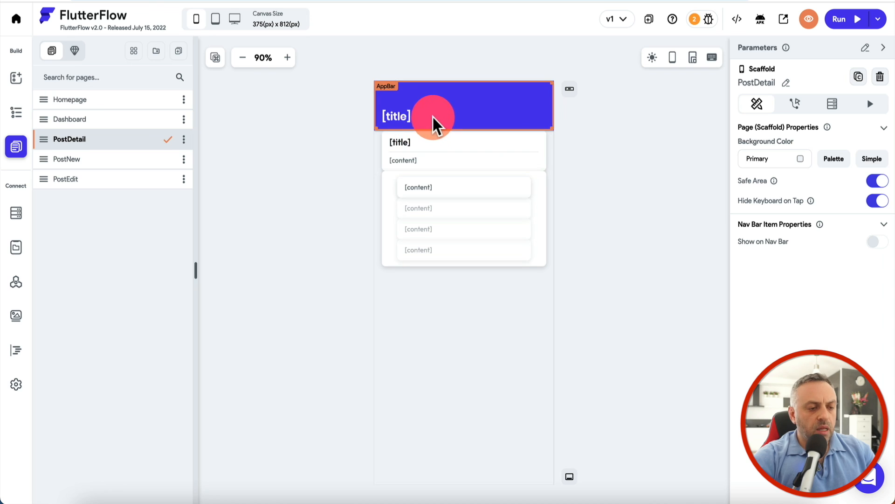
click(430, 113)
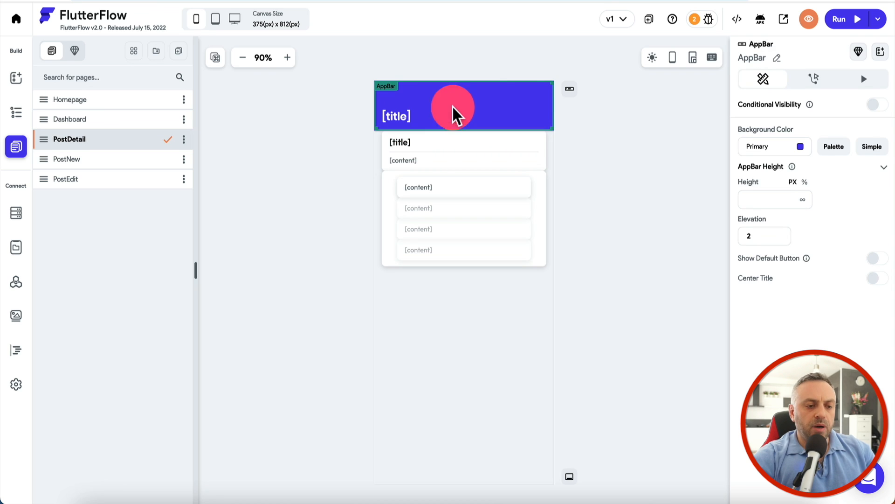
click(570, 90)
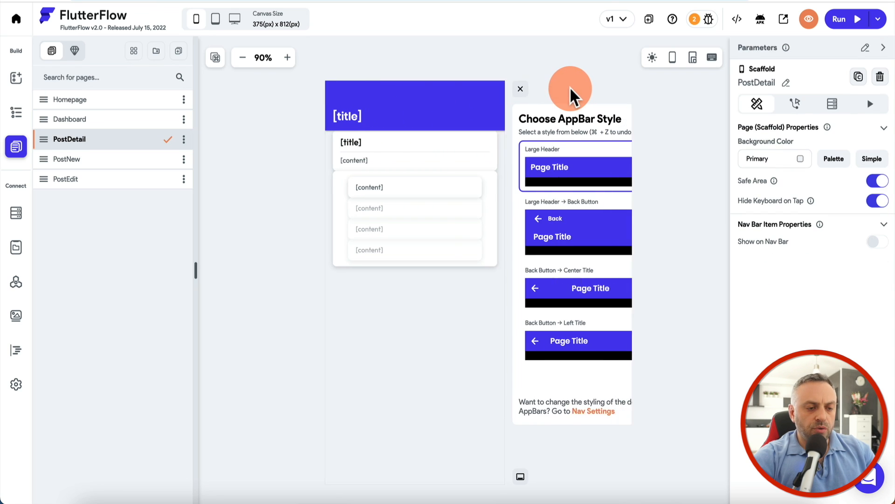
click(548, 292)
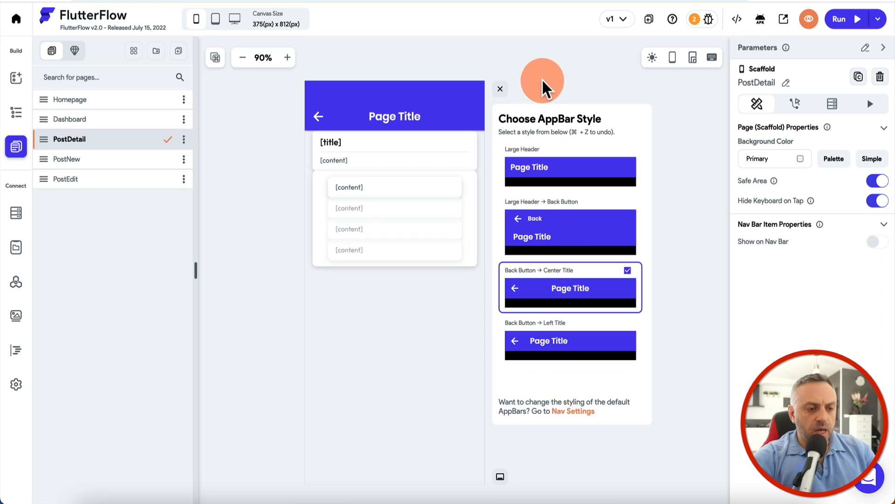
click(507, 88)
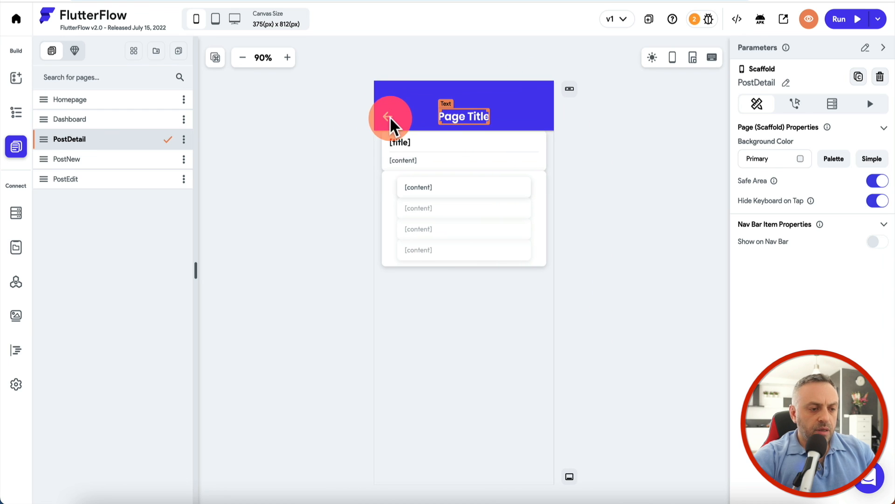
- Add an On Tap action of Navigate Back to the app bar's back arrow button
click(388, 114)
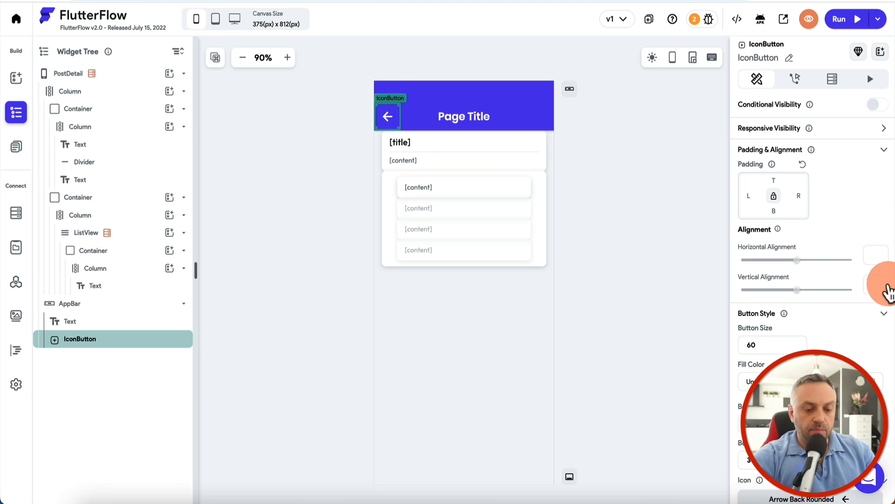
click(791, 83)
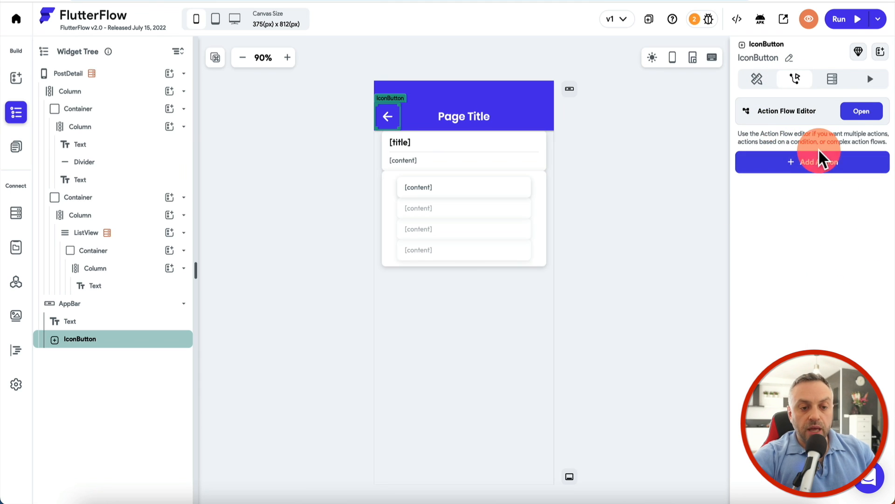
click(803, 162)
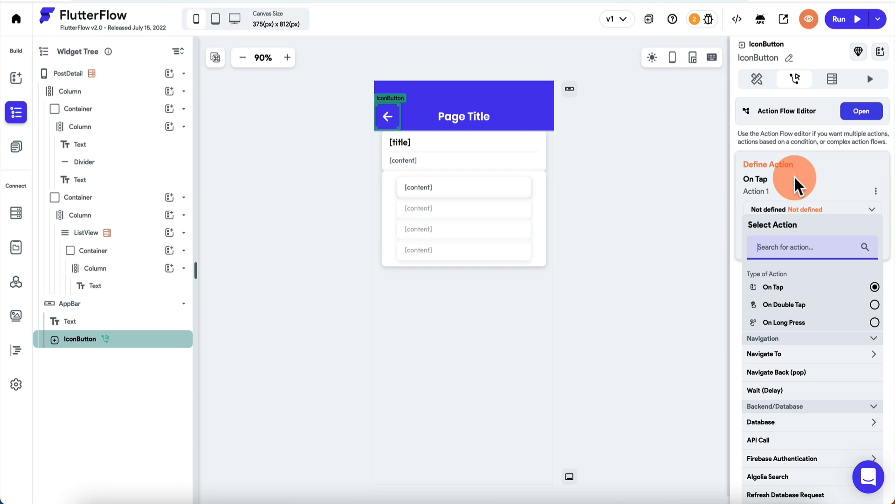
text(nav)
click(789, 373)
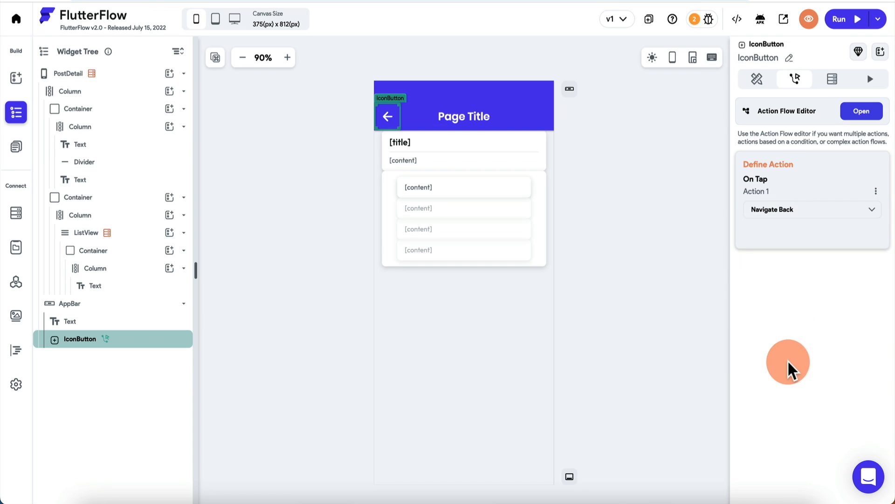
click(326, 135)
- Bind the restyled app bar's centered page title to the title field of the posts document
click(469, 115)
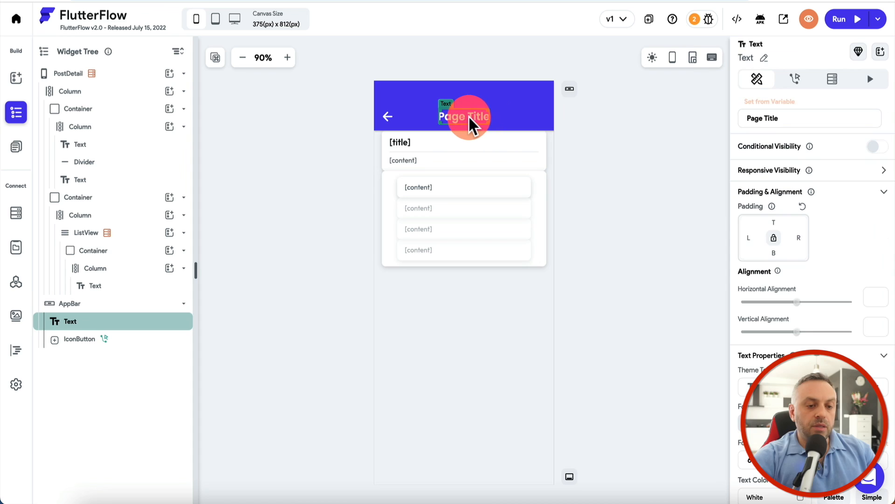
click(765, 104)
click(606, 170)
click(599, 203)
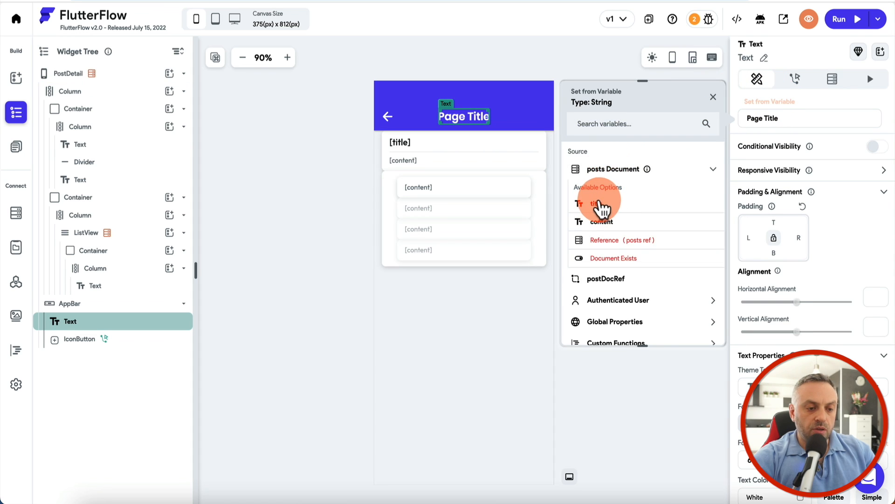
click(351, 207)
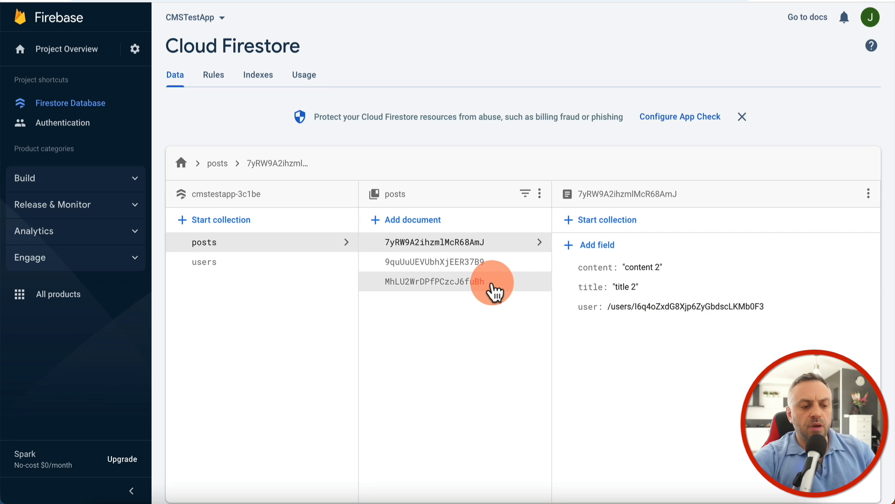
- Compare the posts documents in the Firebase console, checking which ones have a user reference field
click(494, 291)
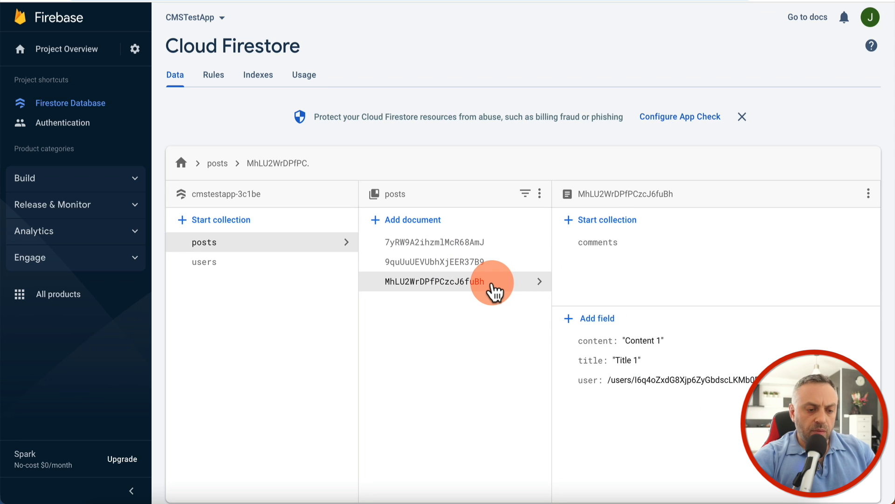
click(578, 317)
click(500, 266)
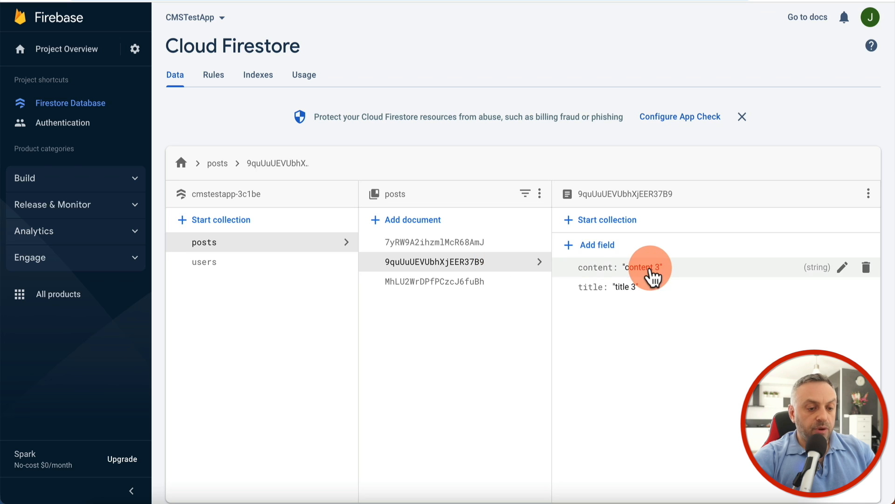
click(497, 249)
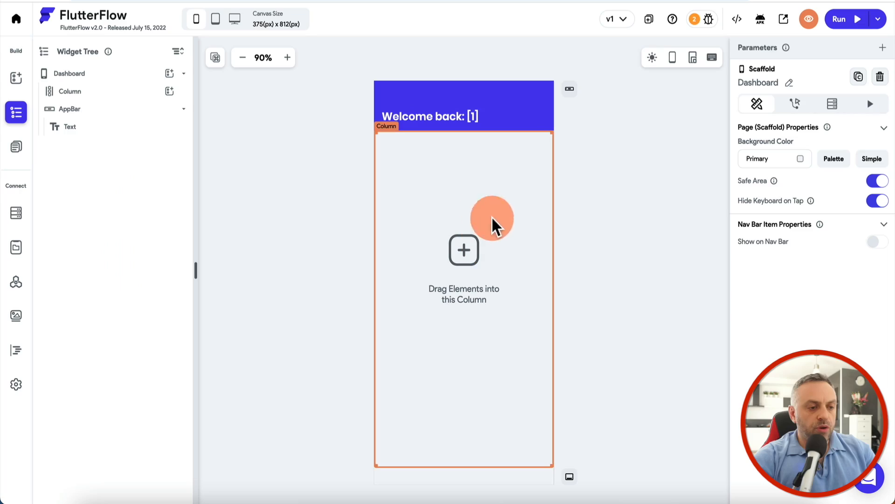
- Add a ListView to the empty Column of the Dashboard page in FlutterFlow
click(171, 92)
text(list)
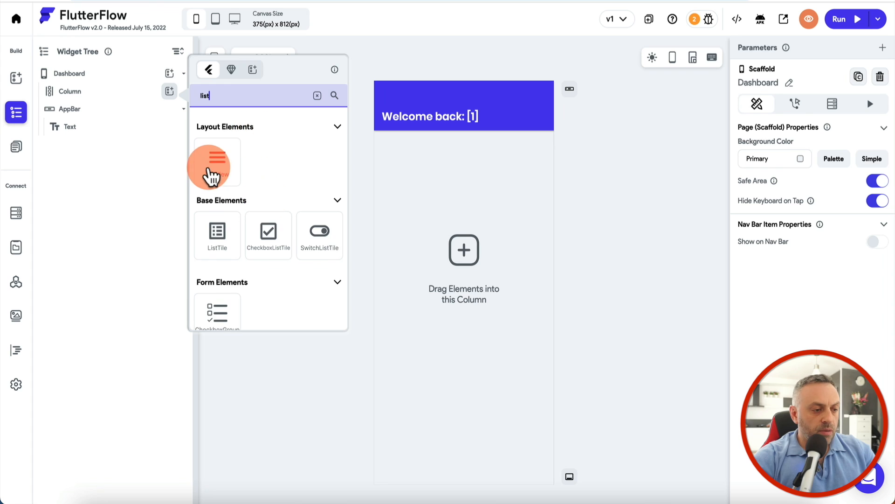
click(211, 172)
- Insert the Card Views template with a tag, divider, main header and body text into the Dashboard's ListView
click(169, 108)
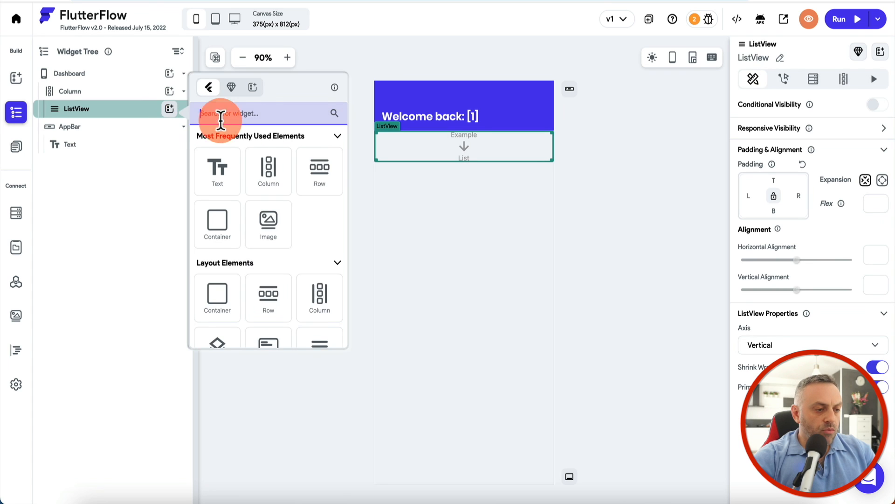
click(252, 92)
scroll(303, 214, down, 15)
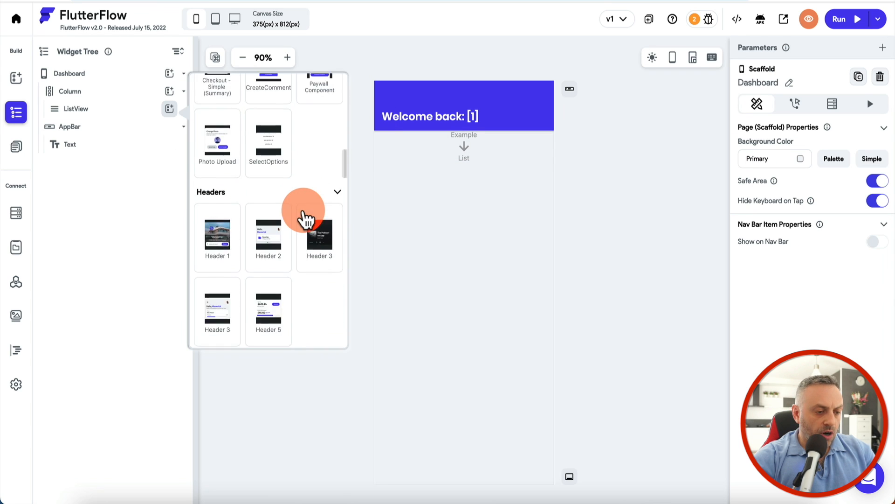
scroll(308, 242, up, 3)
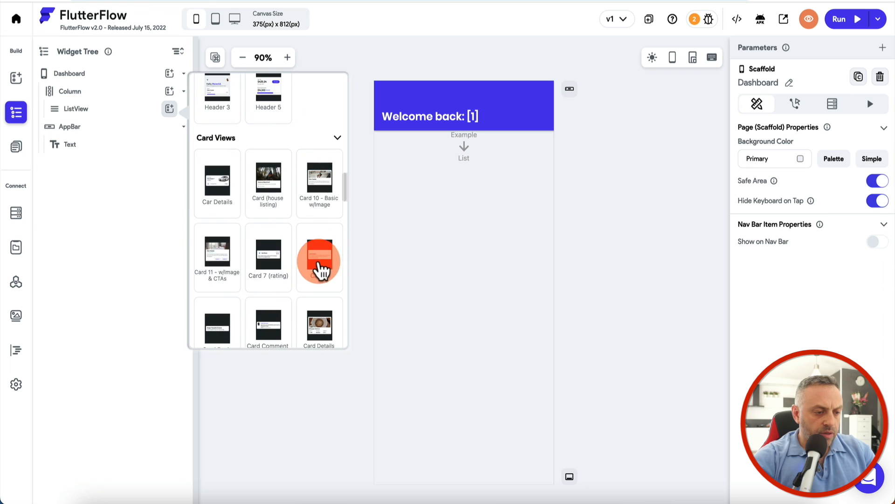
click(315, 266)
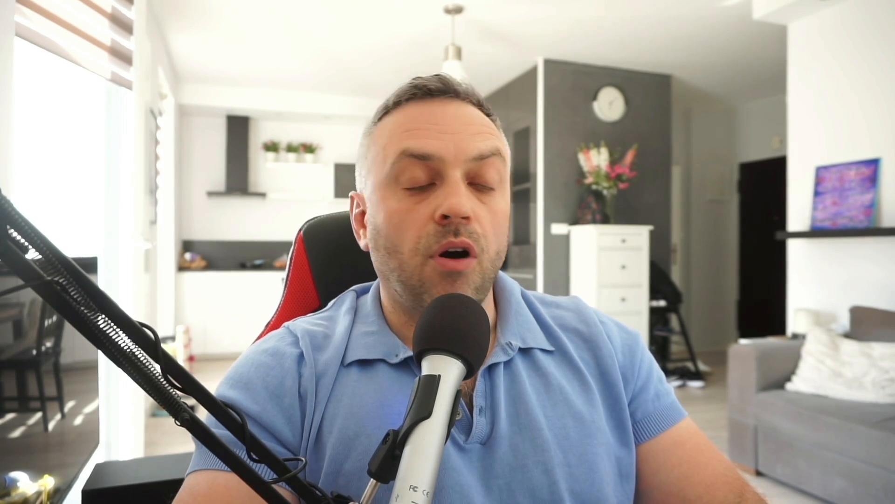
- Set up a Query Collection backend query on the Dashboard's ListView that returns a list of documents from posts
click(100, 113)
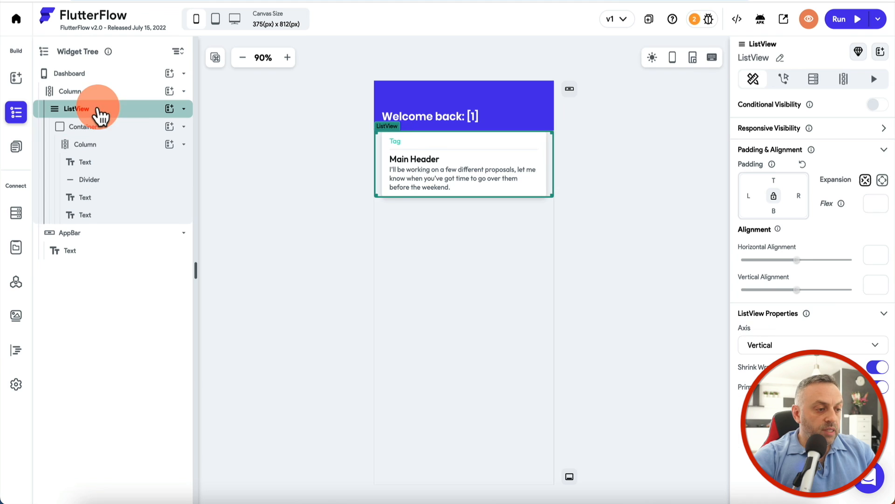
click(812, 81)
click(786, 136)
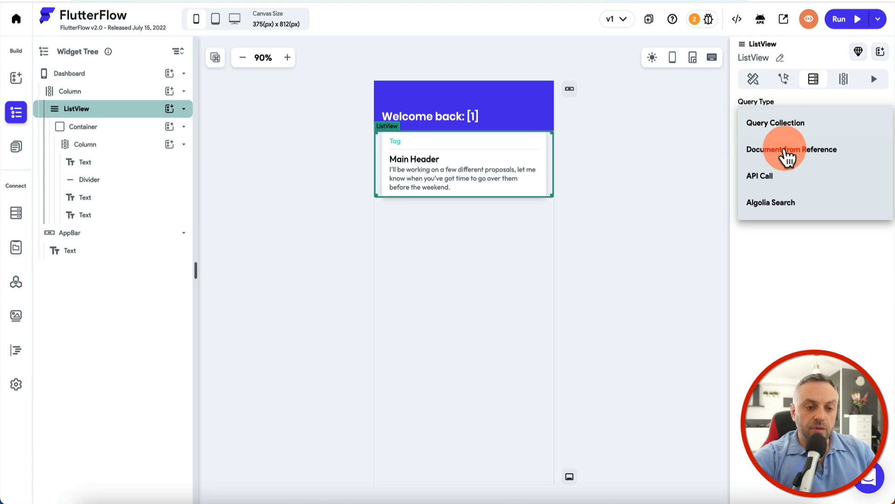
click(804, 134)
click(784, 201)
click(775, 219)
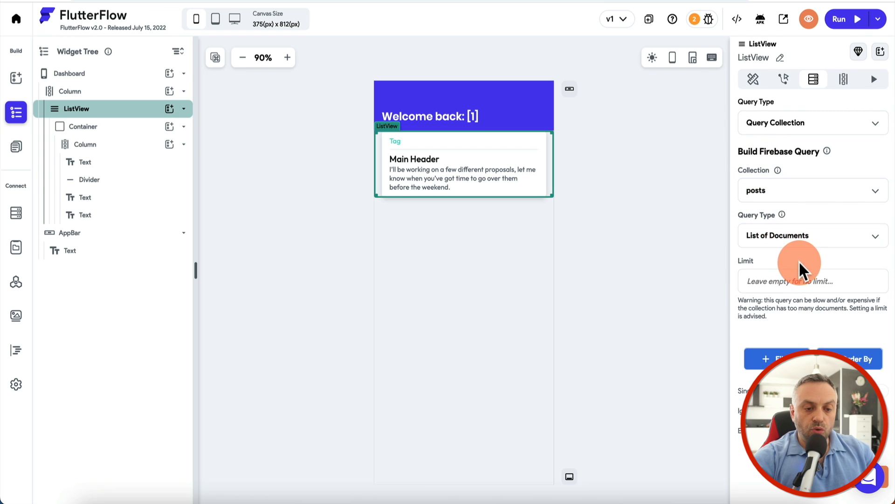
scroll(793, 289, down, 3)
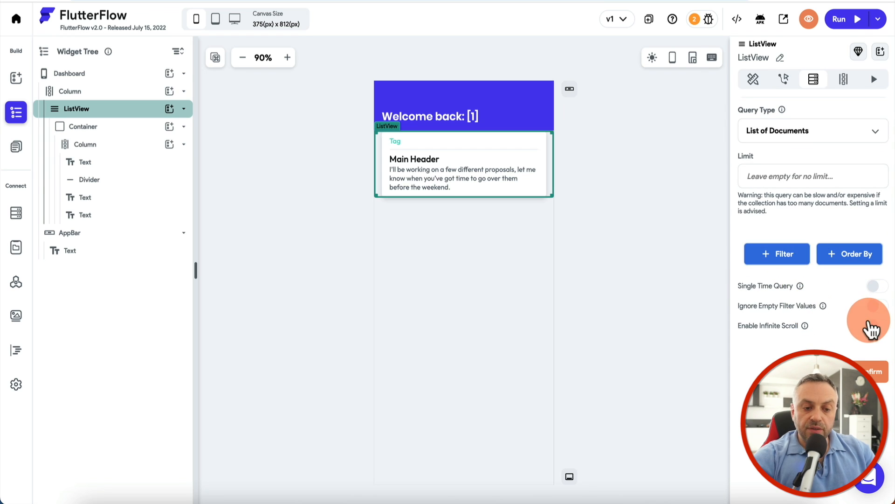
click(774, 256)
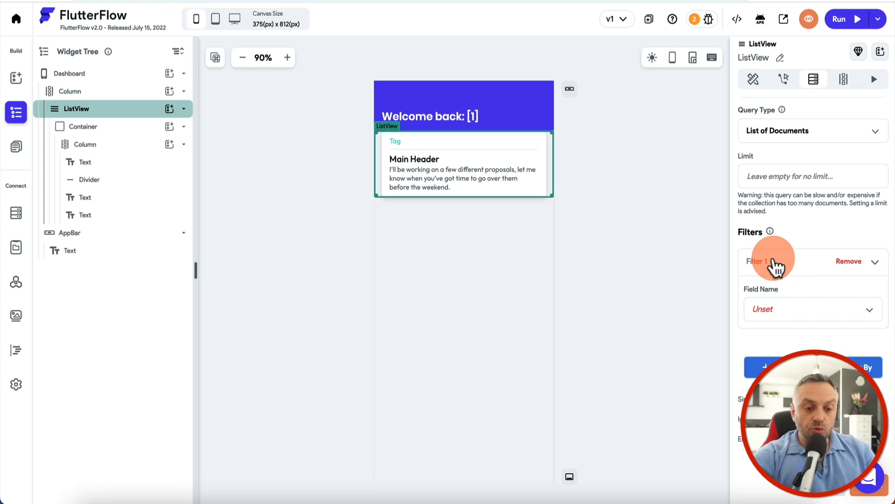
click(788, 311)
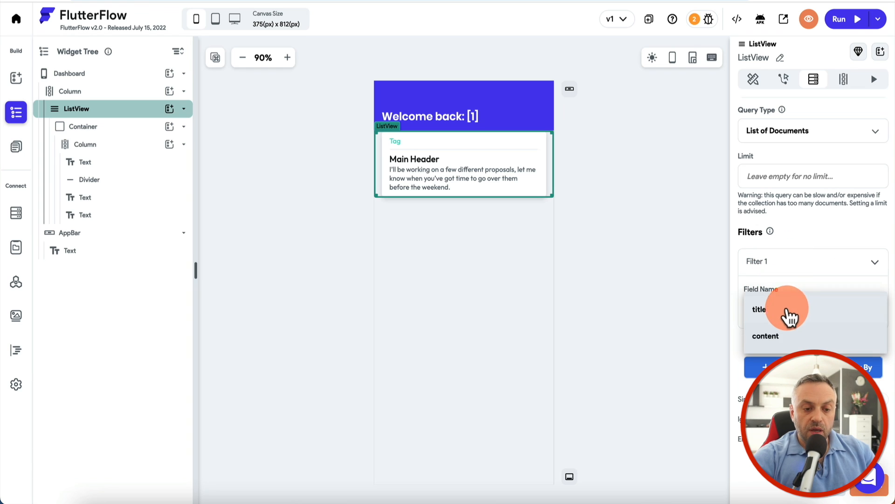
click(796, 280)
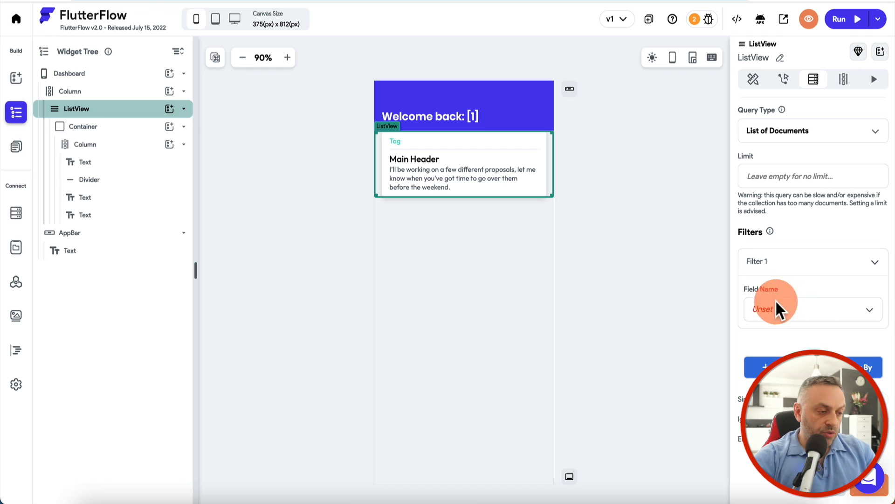
- Add a user field of type Document Reference to users in the posts collection's database schema
click(18, 214)
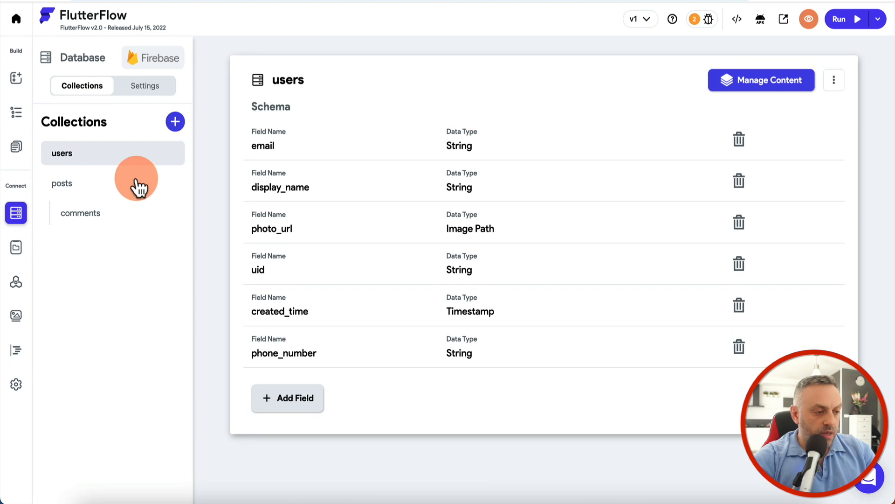
click(79, 185)
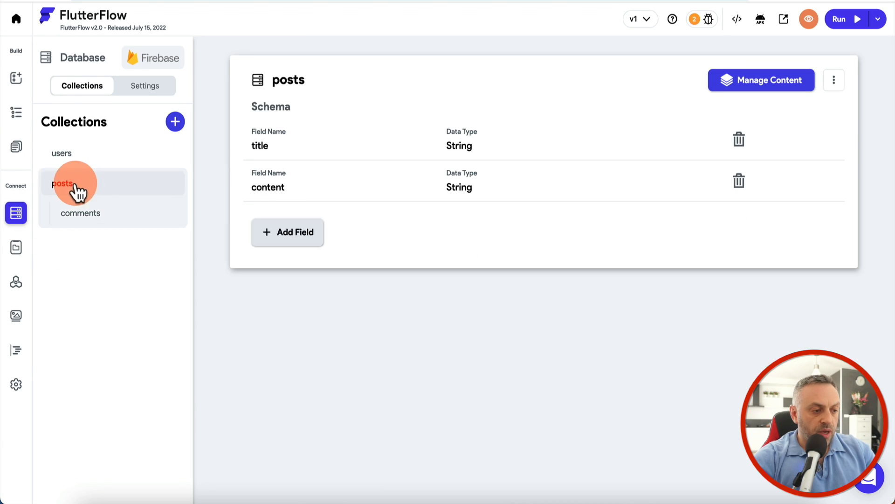
click(281, 243)
click(395, 216)
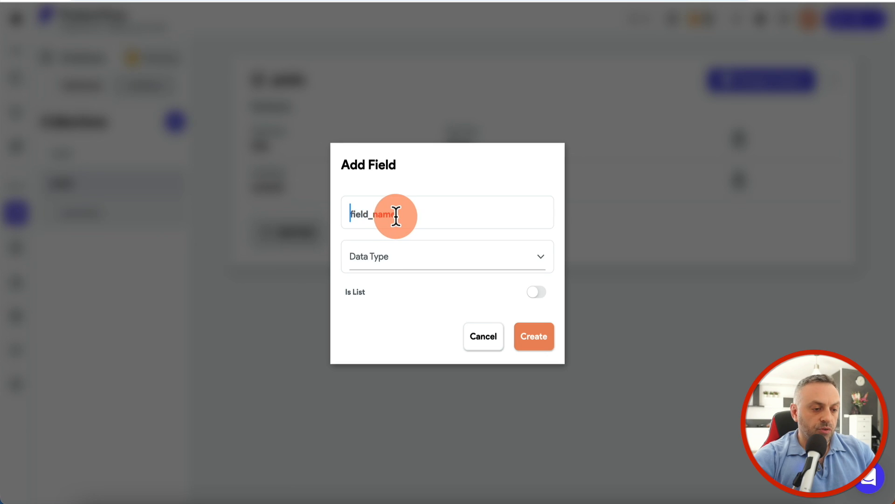
text(user)
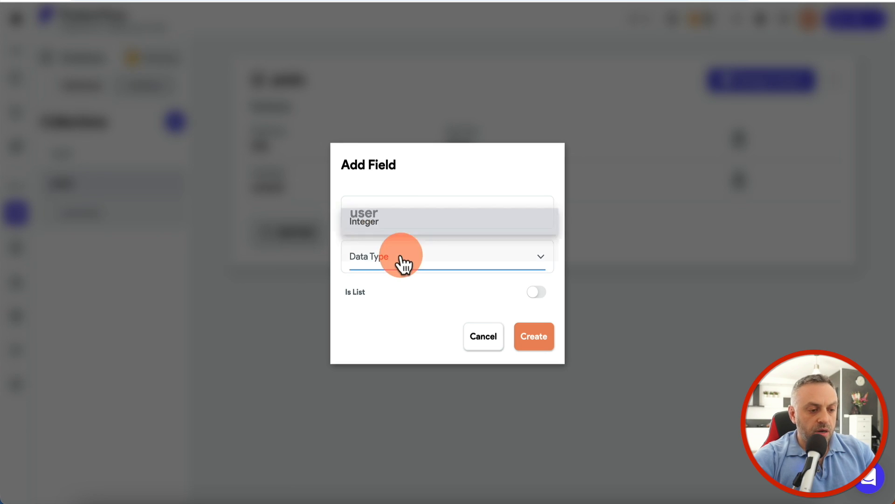
click(397, 257)
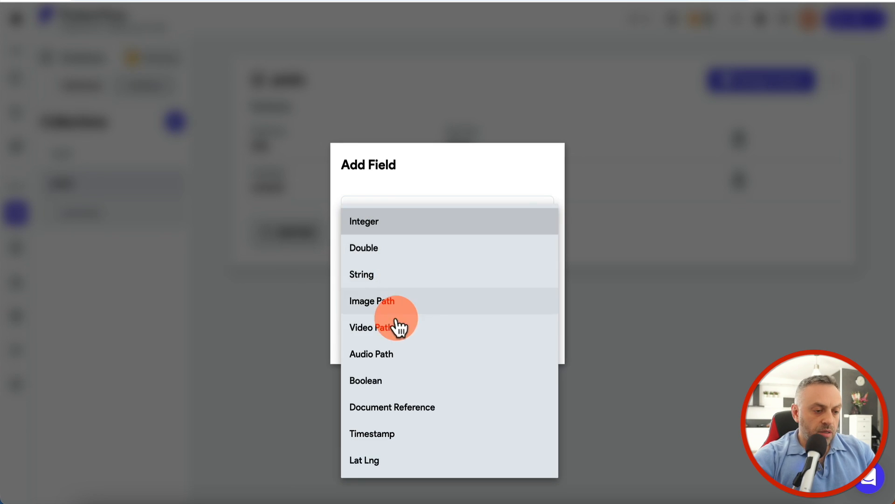
click(403, 410)
click(426, 283)
click(378, 280)
click(535, 365)
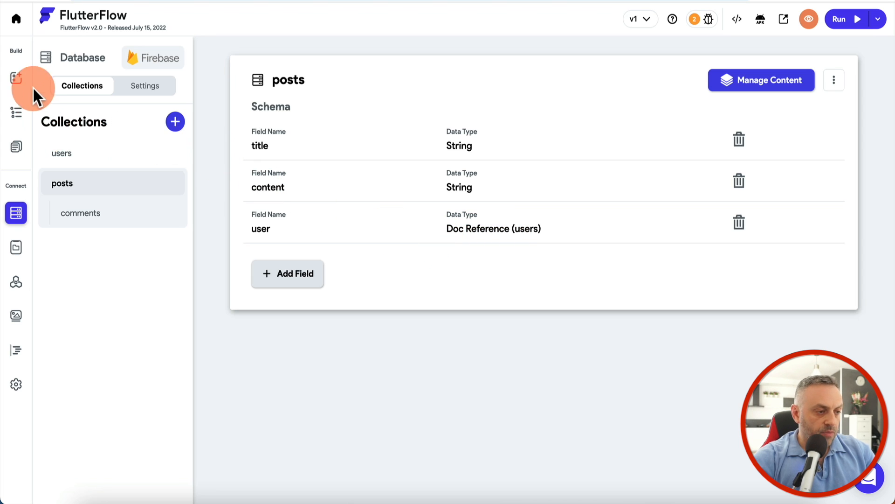
- Validate the Firebase schema against the database in the Firestore settings
click(145, 87)
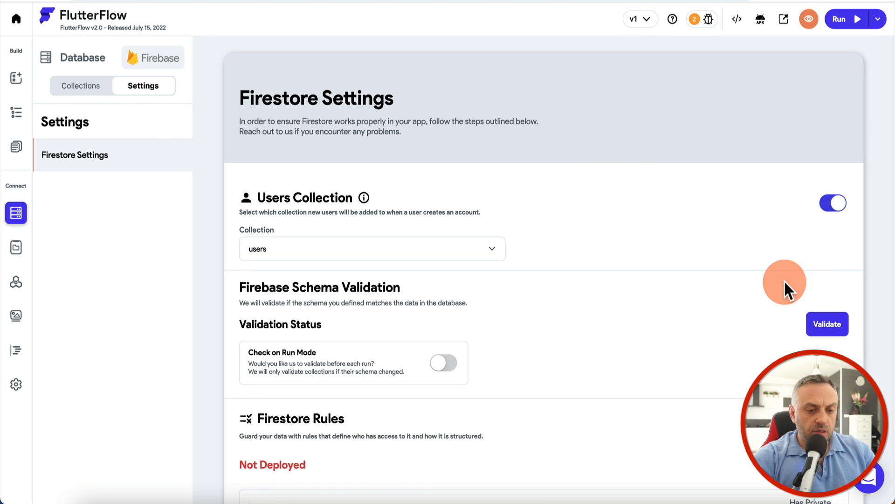
click(833, 330)
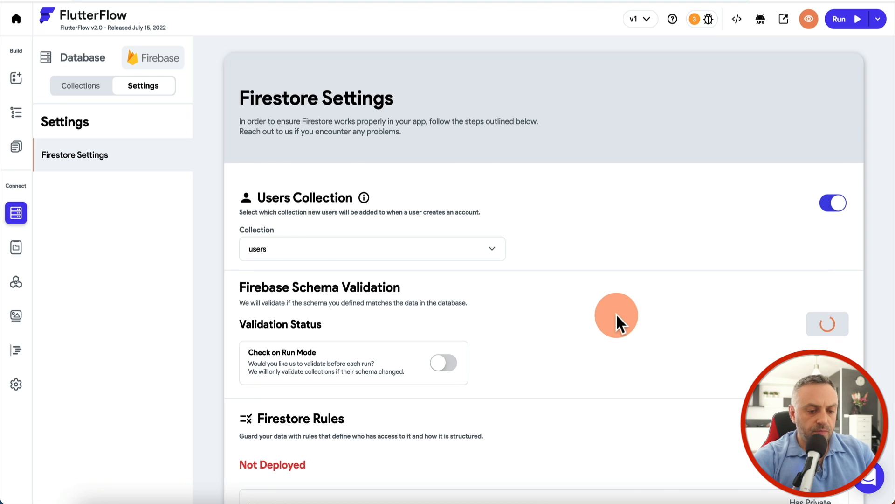
scroll(368, 243, down, 2)
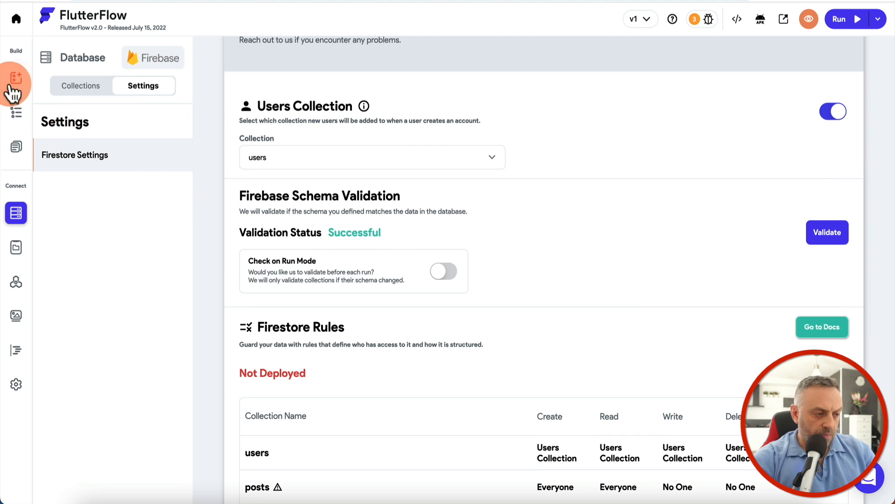
- Return to the Dashboard's widget tree and set the ListView's backend query to Query Collection on posts
click(16, 132)
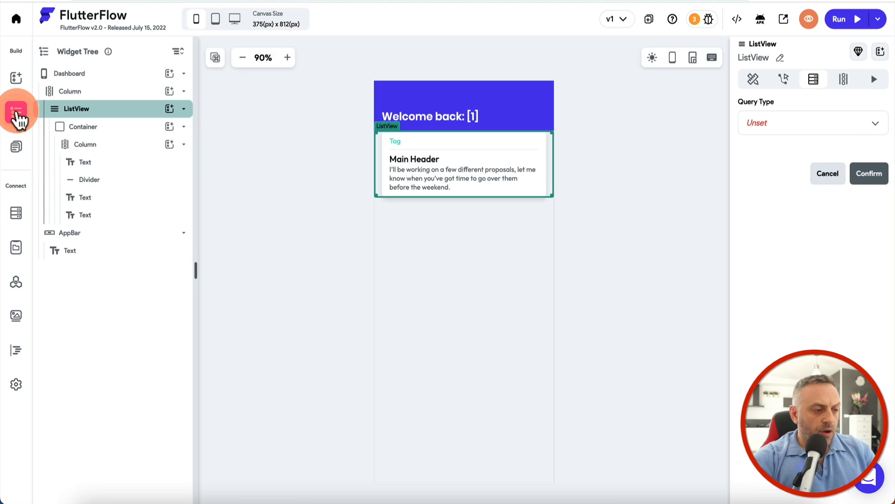
click(846, 125)
click(803, 132)
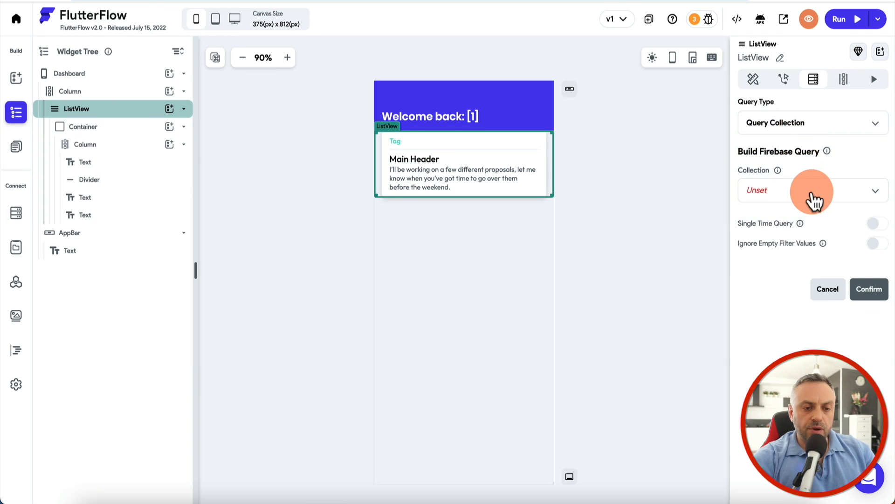
click(812, 200)
click(783, 227)
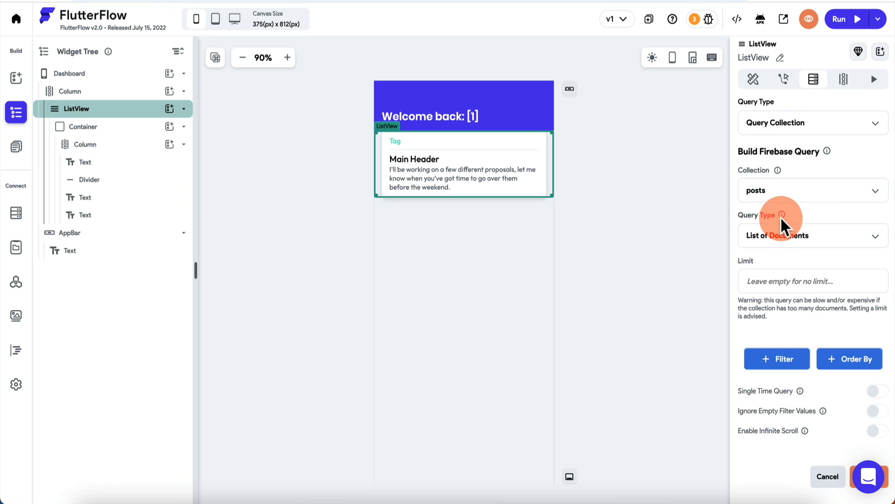
- Add a filter to the ListView's posts query on the user field with the Equal To relation
click(791, 360)
scroll(790, 360, down, 3)
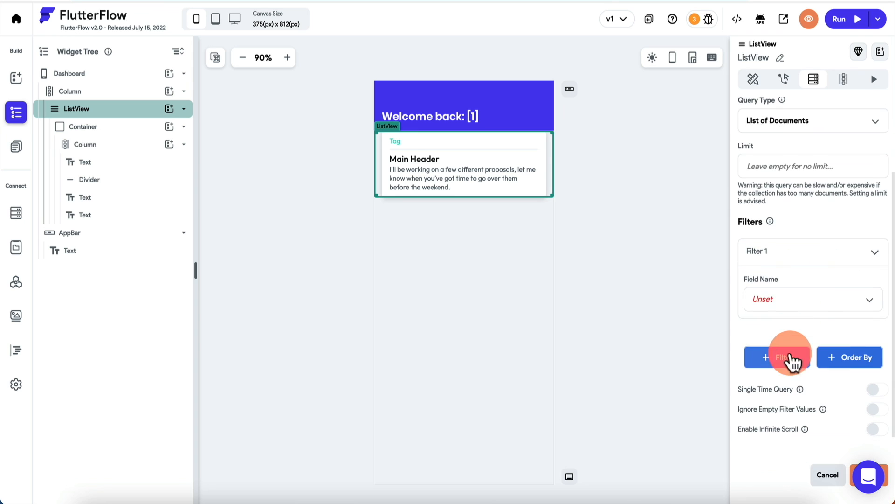
click(814, 297)
click(783, 367)
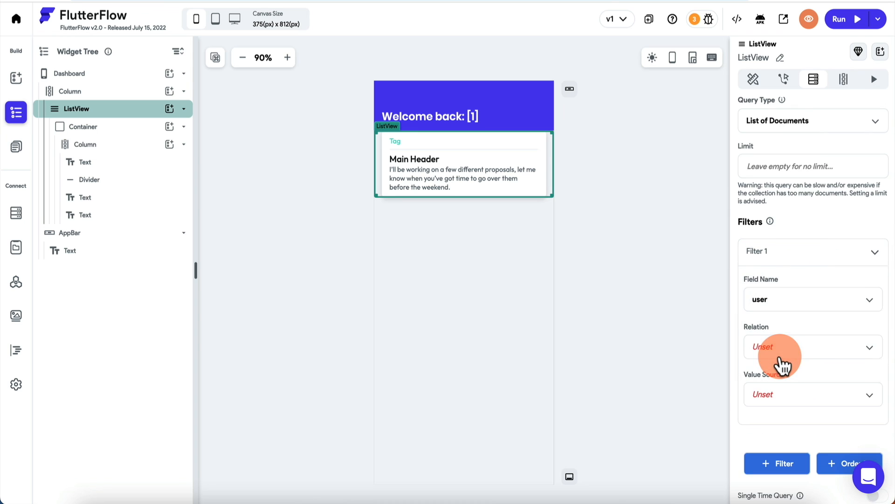
- Set the filter's value source to From Variable using the authenticated user's User Reference, and confirm the backend query
click(786, 402)
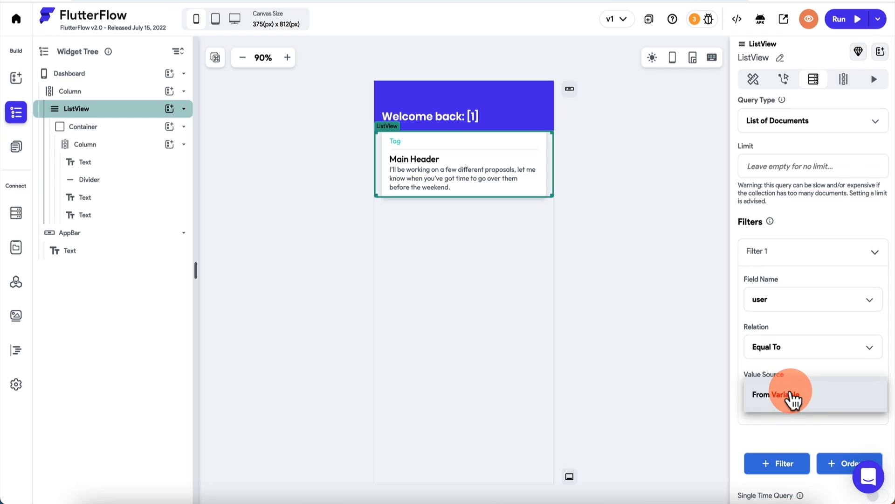
click(793, 398)
scroll(807, 399, down, 4)
click(788, 275)
click(611, 323)
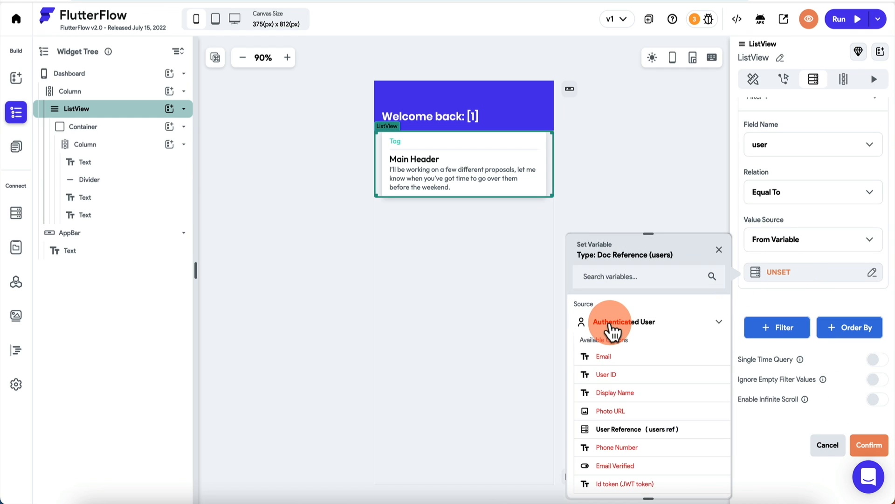
click(634, 430)
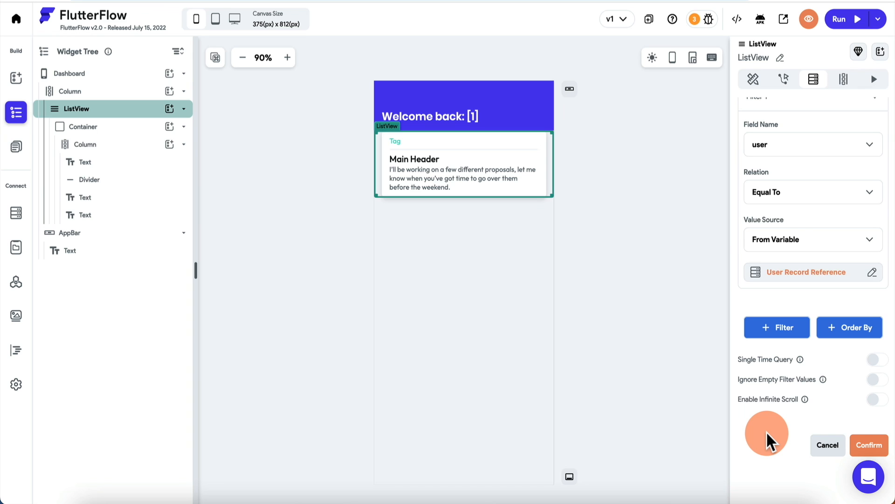
click(880, 446)
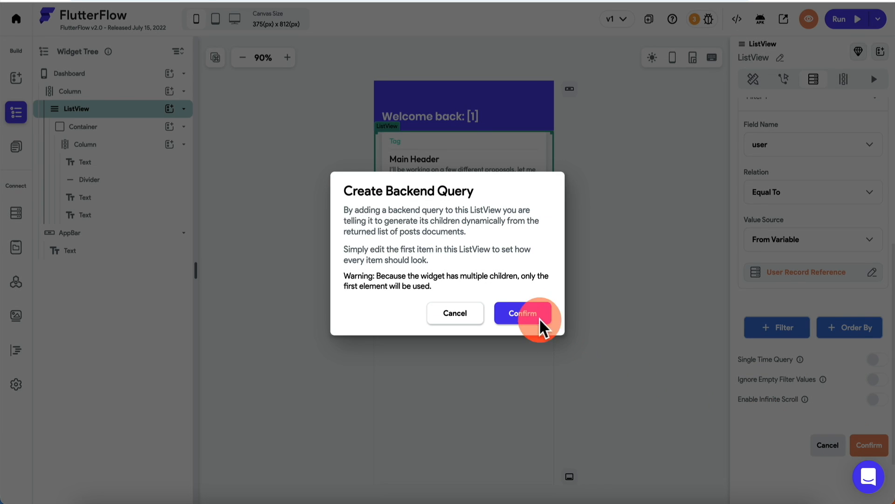
click(525, 313)
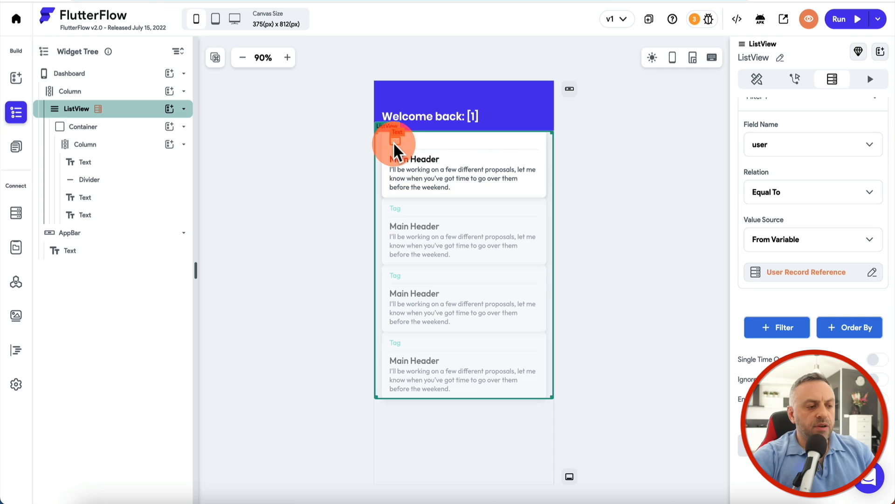
- Delete the Tag text from the ListView card and move the Main Header text above the divider
click(117, 163)
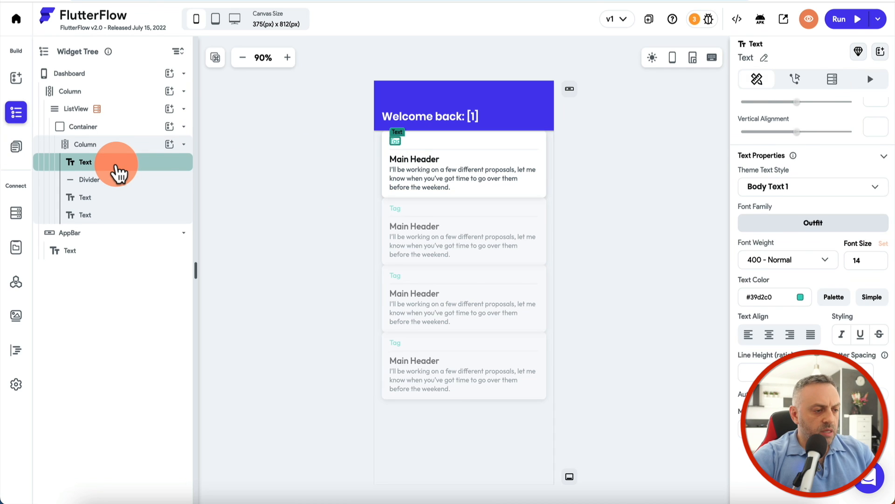
key(Delete)
drag(110, 183, 133, 154)
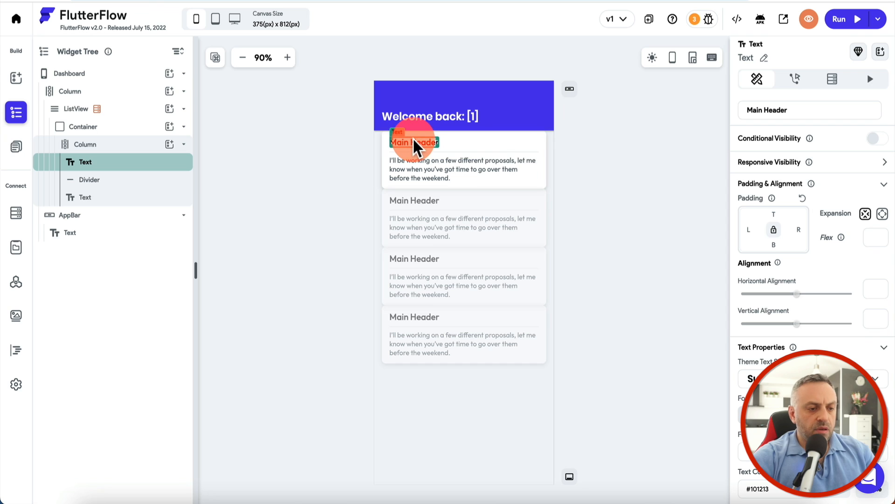
- Bind the card's Main Header text to the title field of the posts document
scroll(763, 158, up, 1)
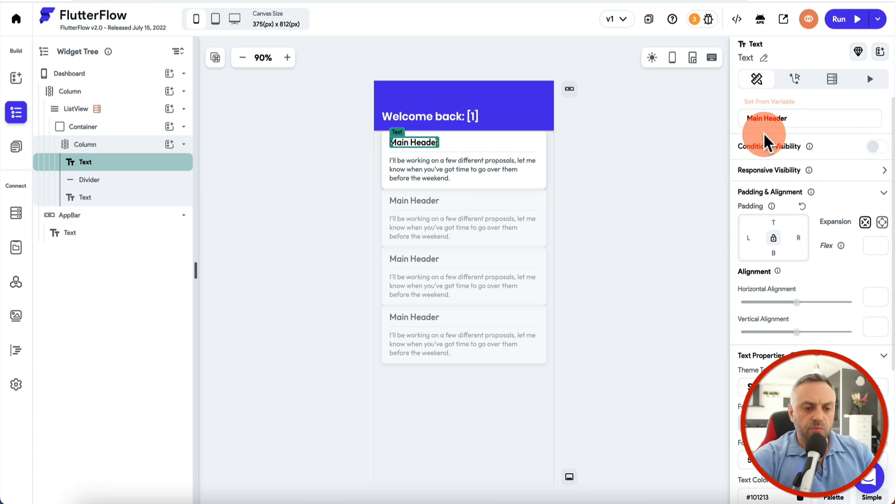
click(778, 110)
click(631, 173)
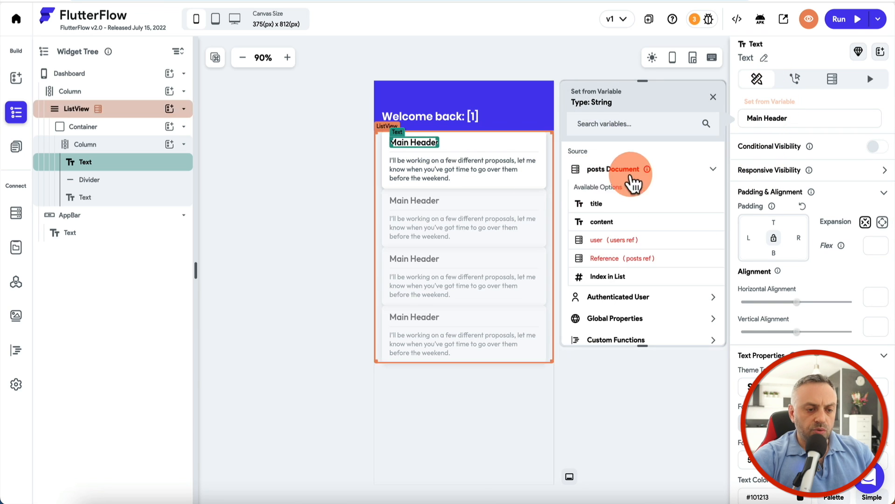
click(601, 204)
- Bind the card's body text to the content field of the posts document
click(424, 174)
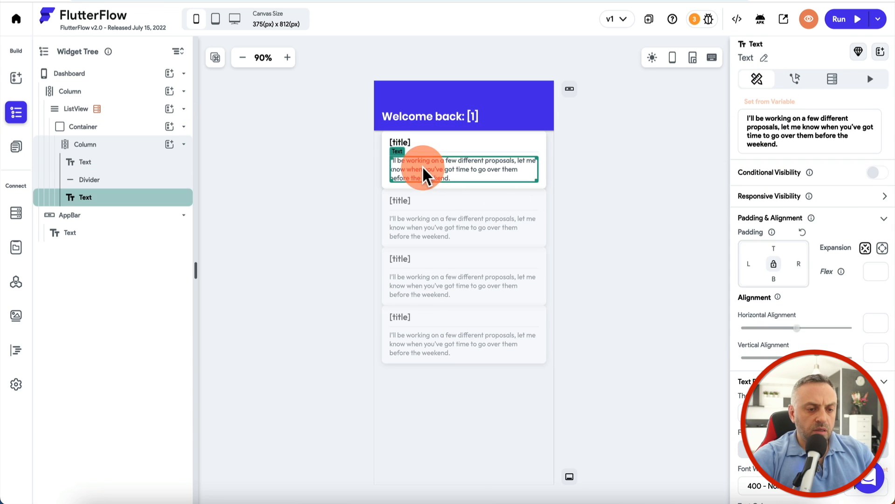
click(765, 109)
click(629, 174)
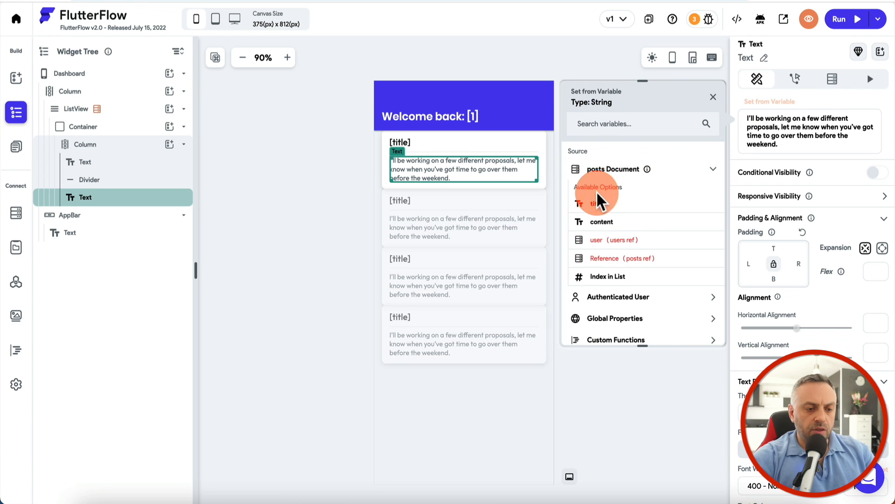
click(602, 222)
click(601, 102)
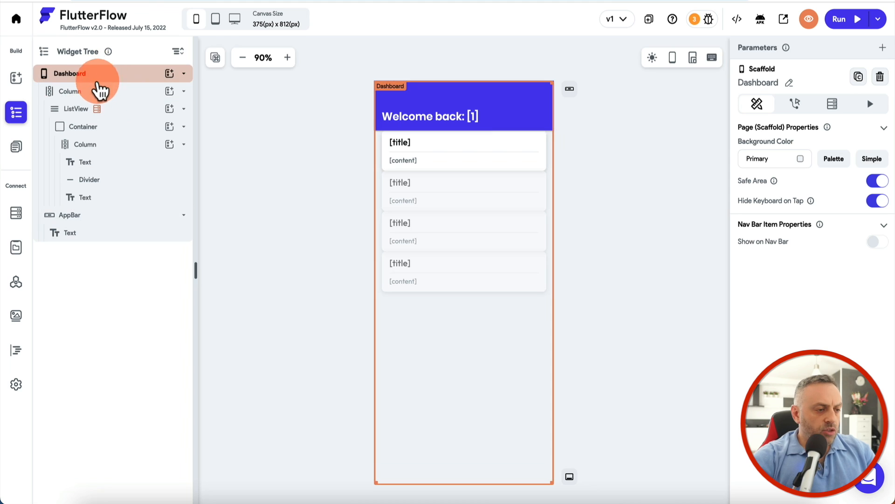
- Add a Button to the Dashboard's main Column and place it above the ListView
click(92, 99)
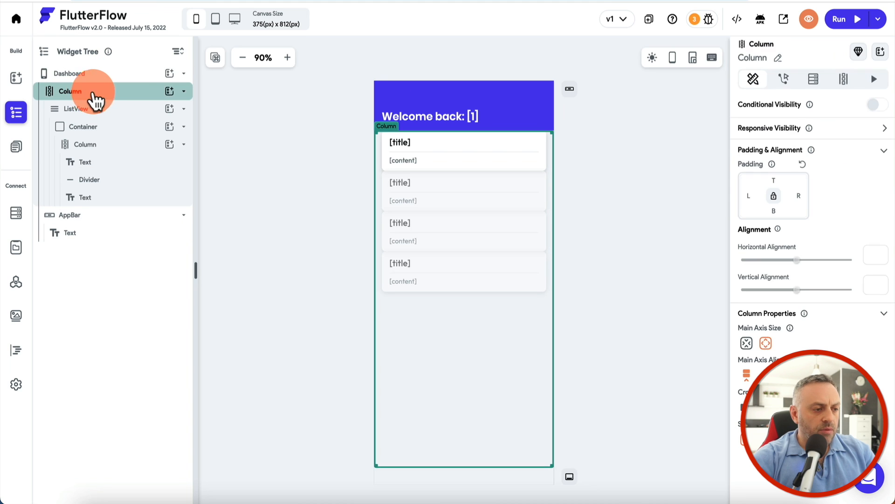
click(171, 92)
text(but)
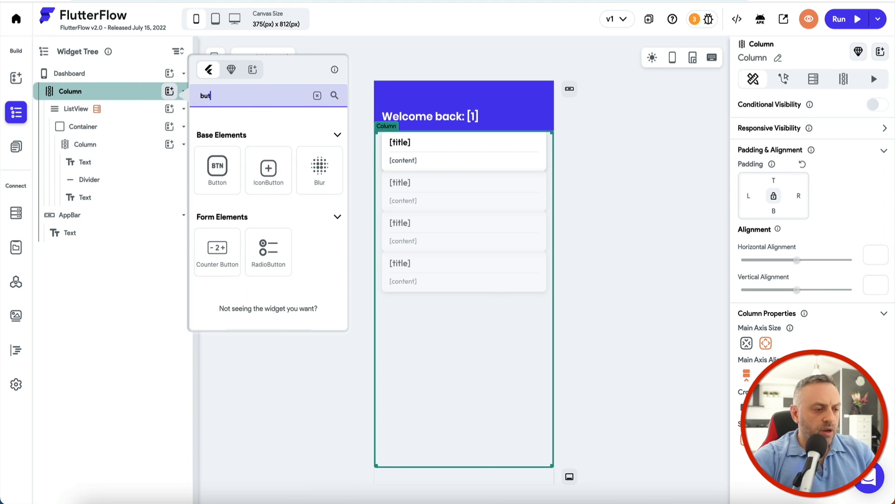
click(217, 173)
drag(100, 223, 112, 93)
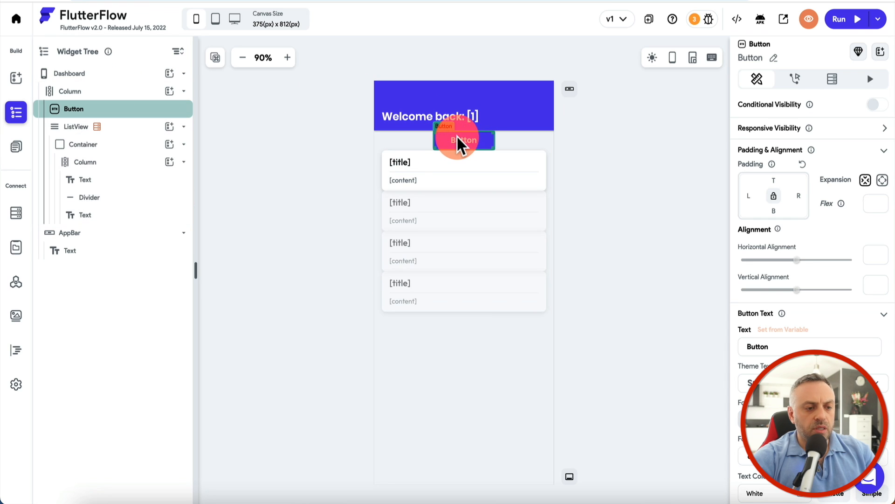
- Set the new button's text to LOGOUT and its width to 100
scroll(788, 169, down, 3)
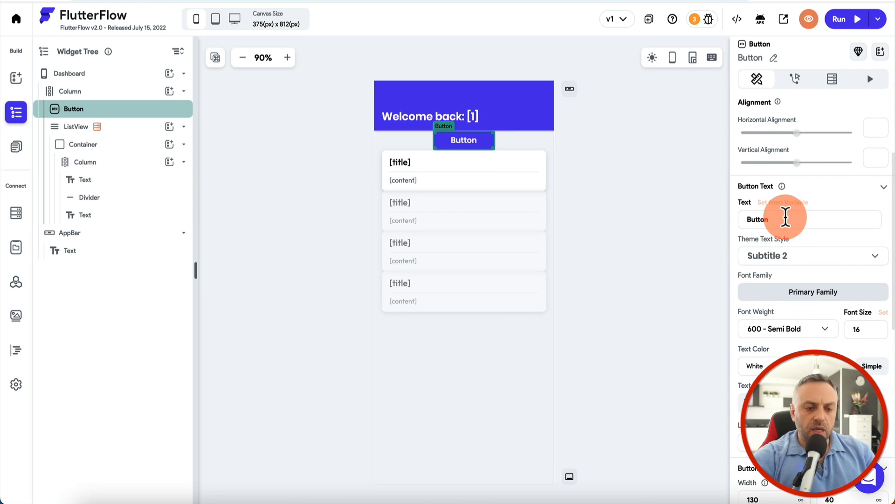
text(OGOUT)
scroll(813, 253, down, 3)
double_click(776, 227)
text(1)
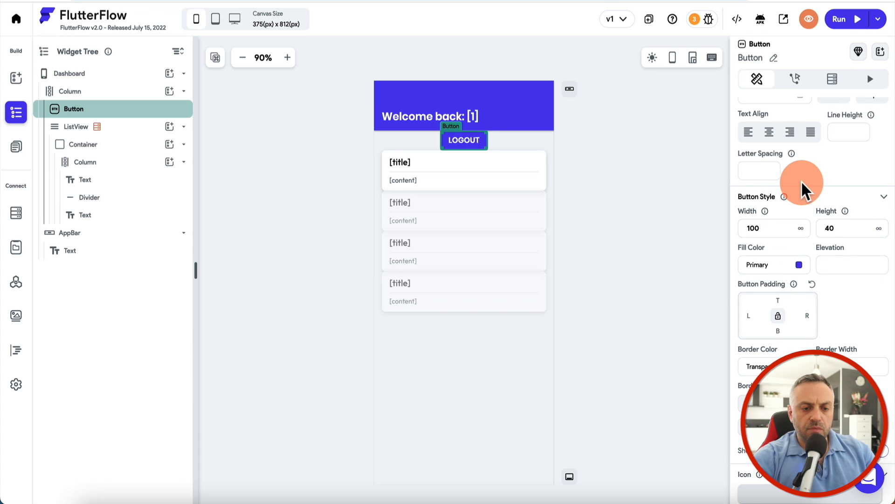
- Set the LOGOUT button's fill color to red (#f22711) and its elevation to 4
scroll(802, 181, up, 2)
scroll(799, 180, down, 3)
click(799, 225)
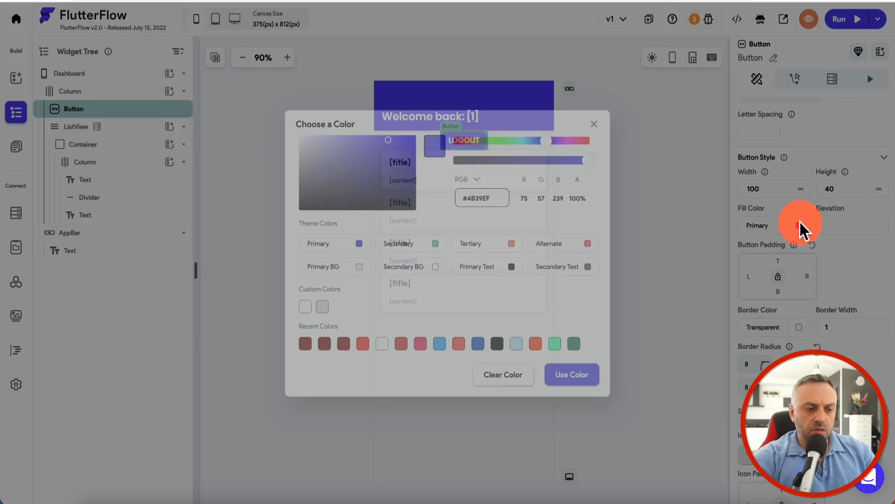
click(458, 140)
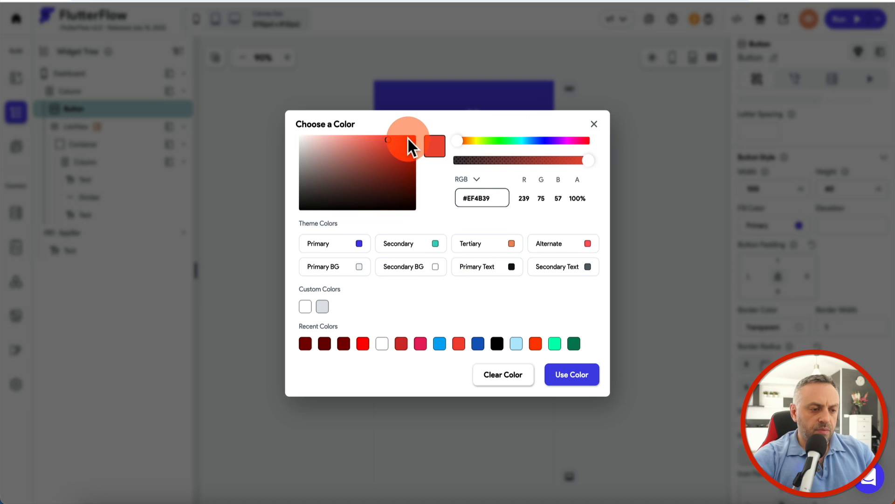
click(408, 139)
click(567, 373)
click(569, 313)
click(478, 142)
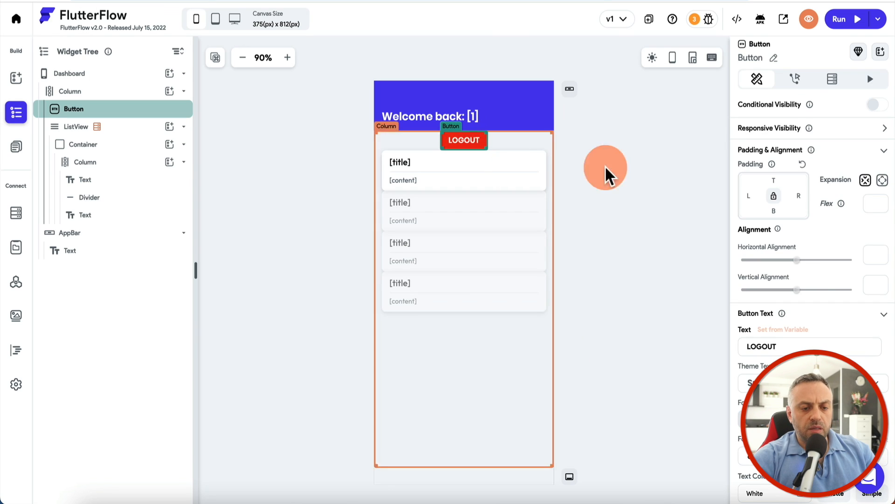
scroll(841, 270, down, 8)
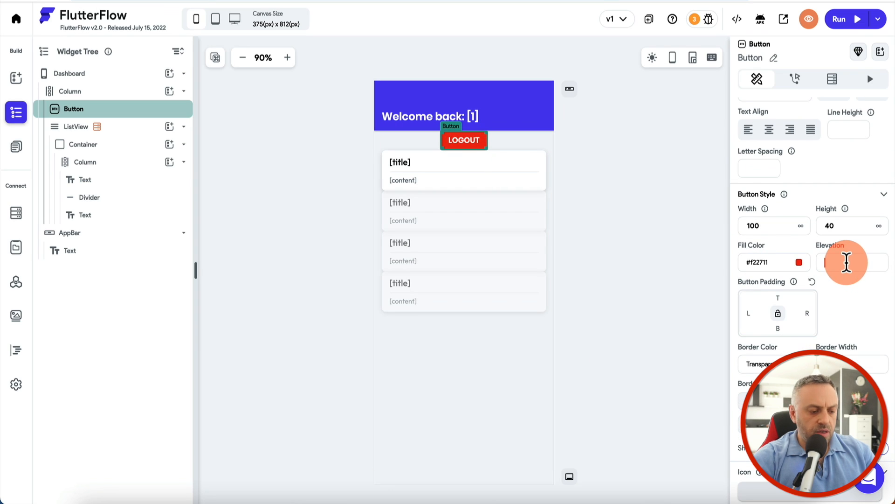
click(829, 261)
text(4)
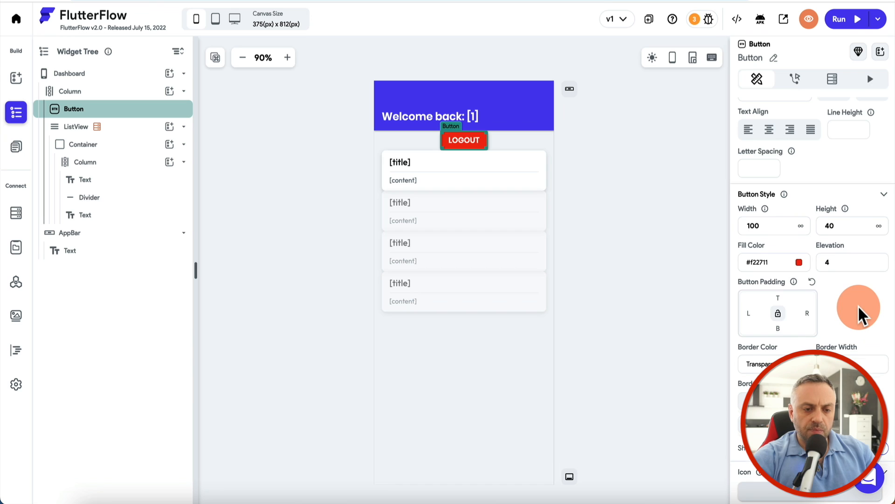
- Add an On Tap action to the LOGOUT button using Firebase Authentication's Log out
scroll(859, 307, up, 9)
click(799, 83)
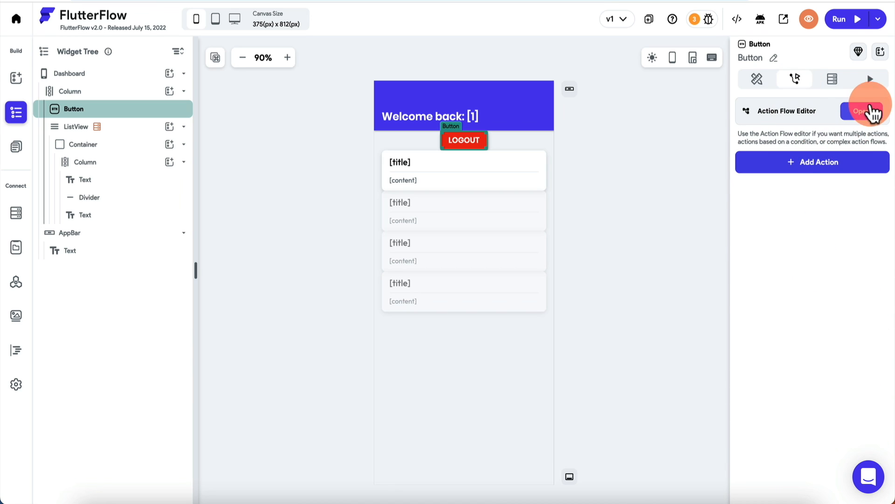
click(831, 161)
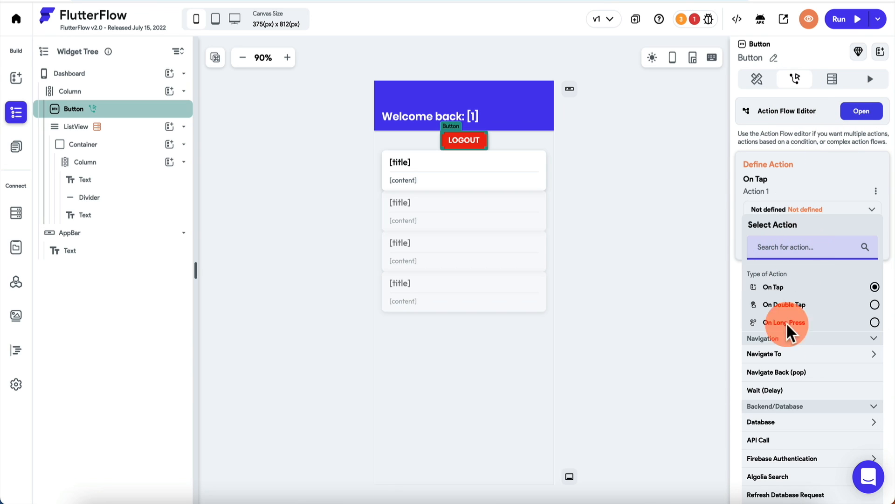
text(auth)
click(793, 355)
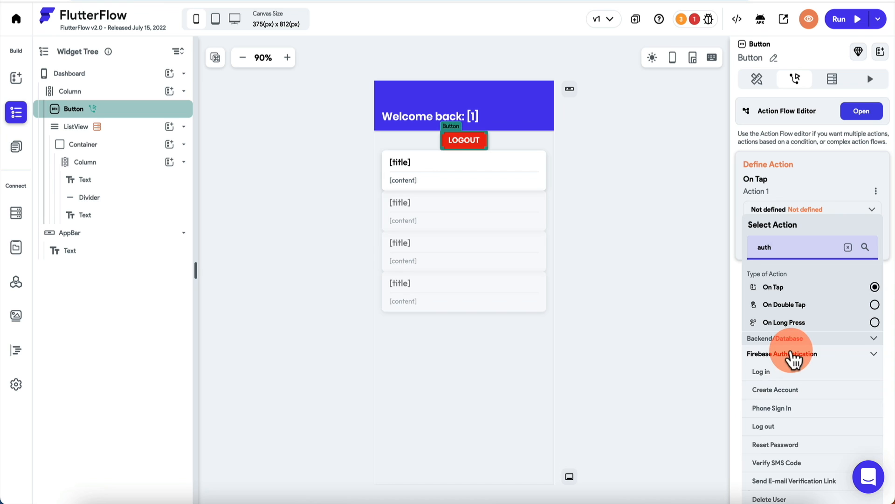
click(765, 426)
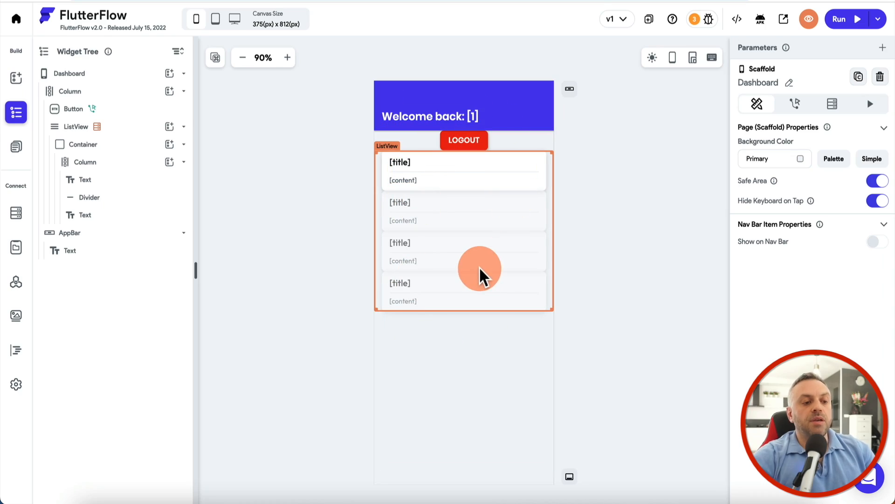
- Lay out the post card as a Row with a second Column and add an IconButton to that Column
click(507, 156)
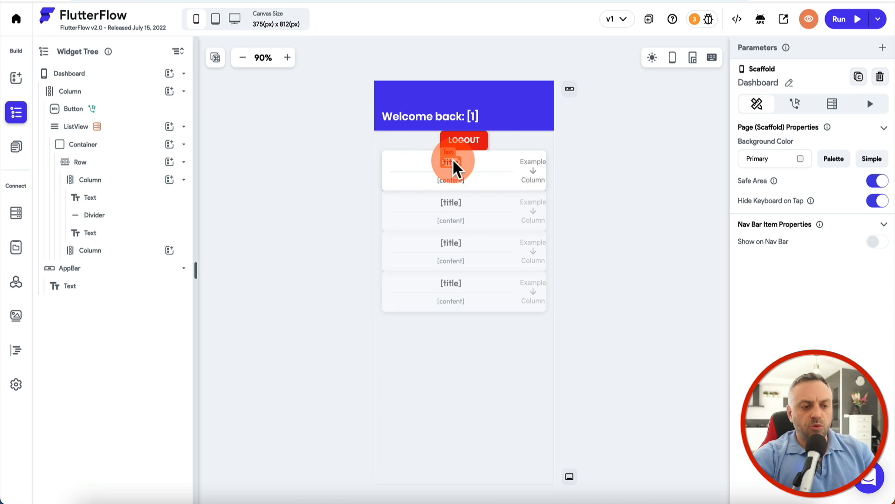
click(530, 160)
click(169, 251)
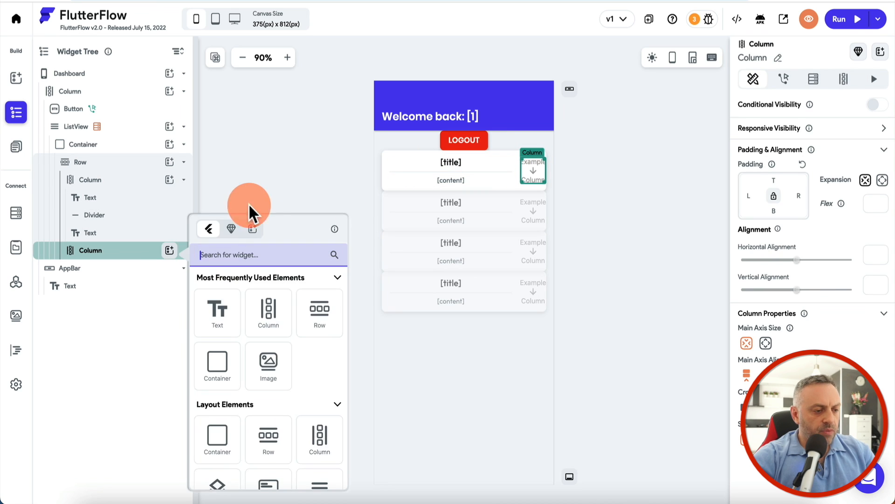
text(but)
click(224, 329)
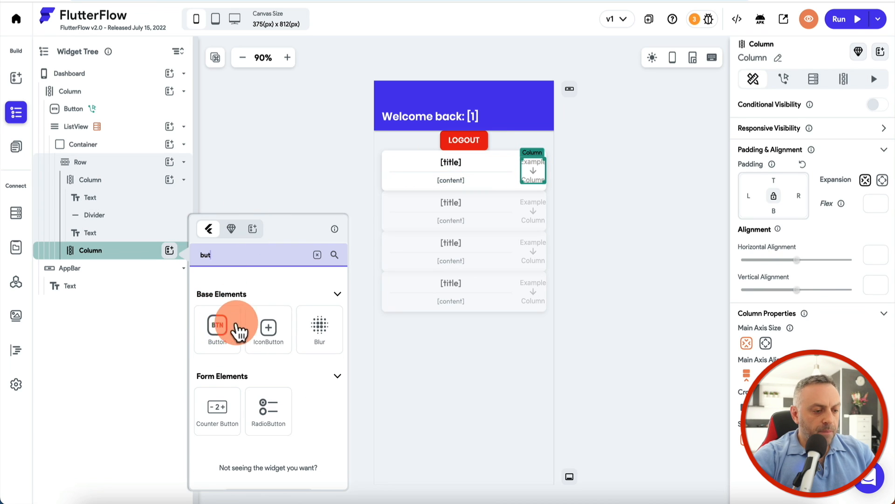
click(267, 329)
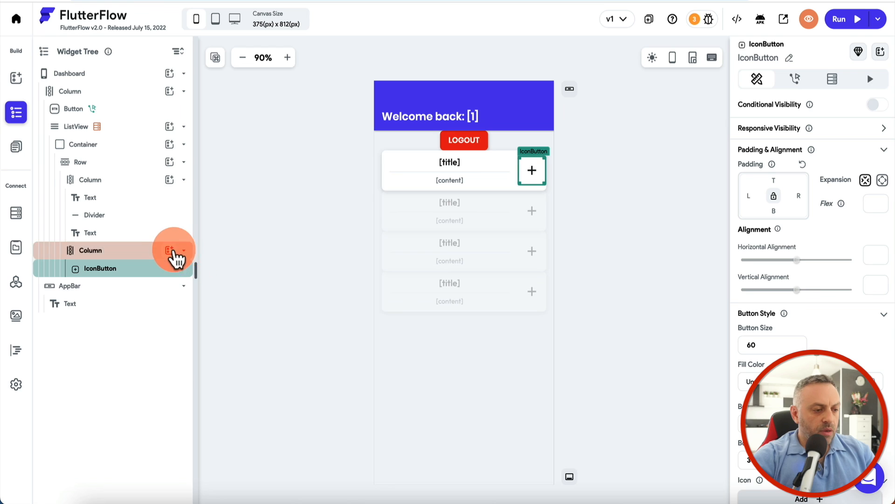
- Replace the IconButton in the card's second Column with a Row containing two IconButtons
click(173, 252)
text(ico)
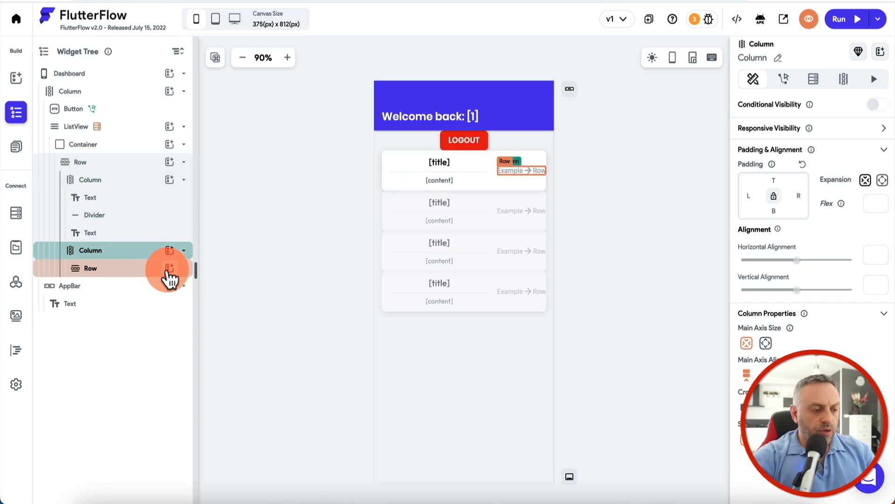
click(170, 268)
click(239, 265)
text(but)
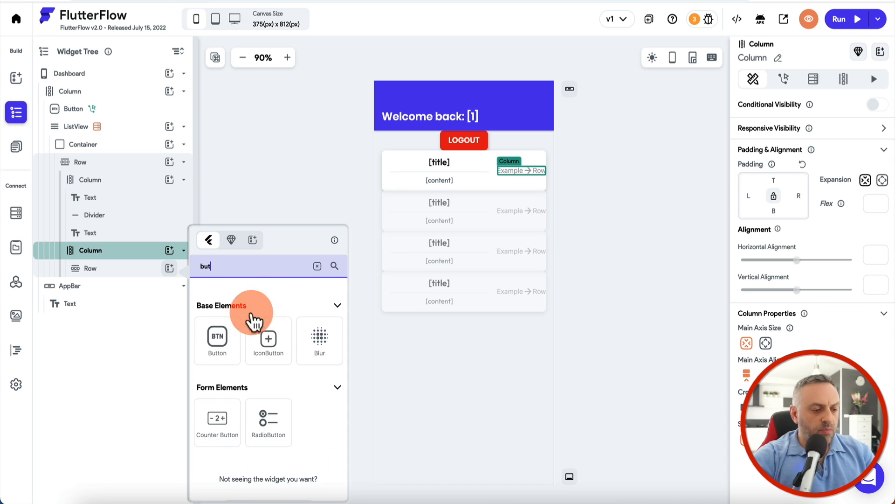
click(269, 347)
click(170, 273)
text(bu)
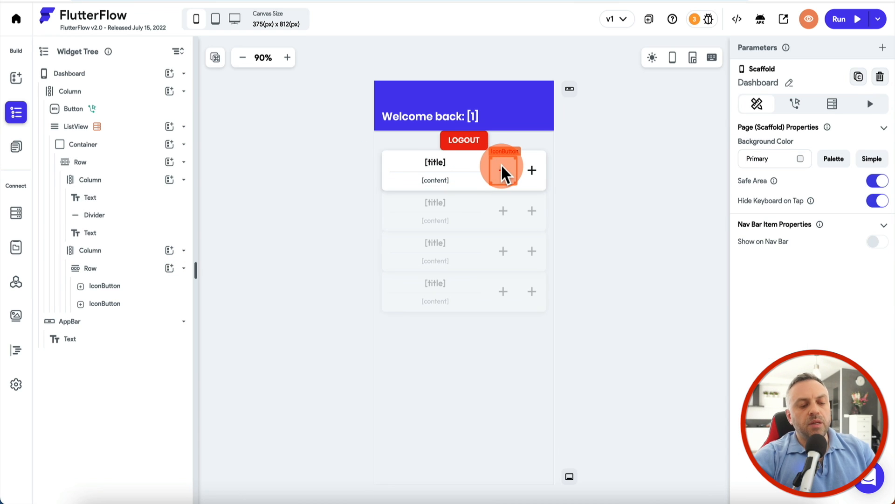
- Give the card's first IconButton a Material edit icon and set its icon size to 20
click(501, 170)
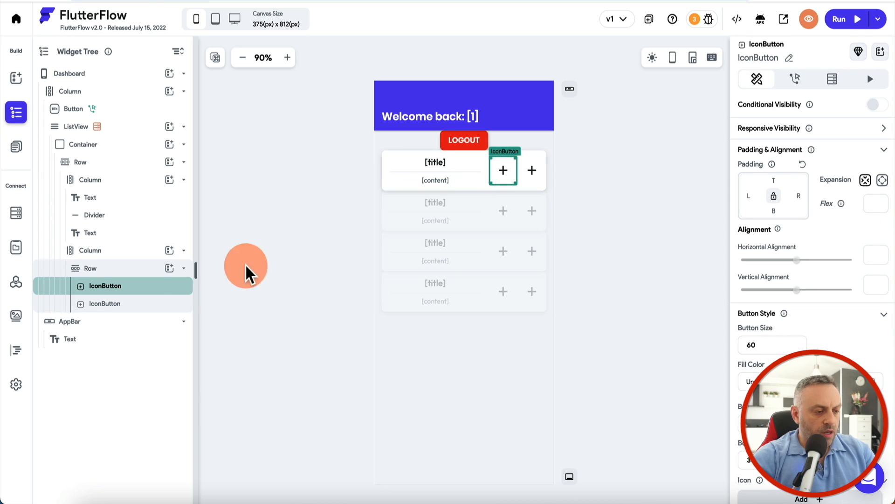
scroll(794, 382, down, 3)
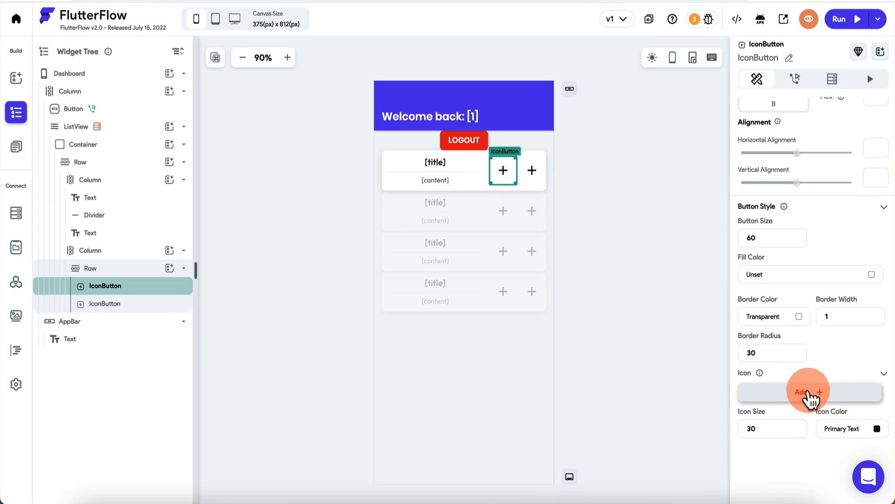
click(810, 396)
text(edit)
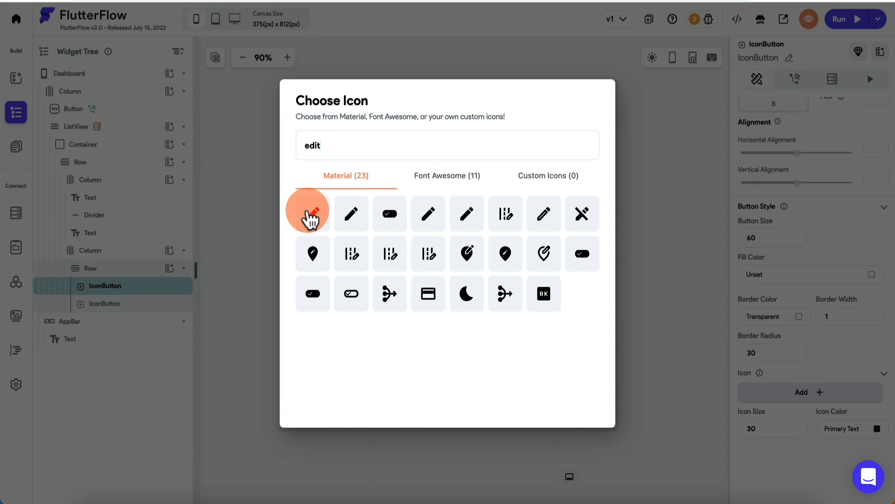
click(310, 216)
double_click(772, 422)
key(BackSpace)
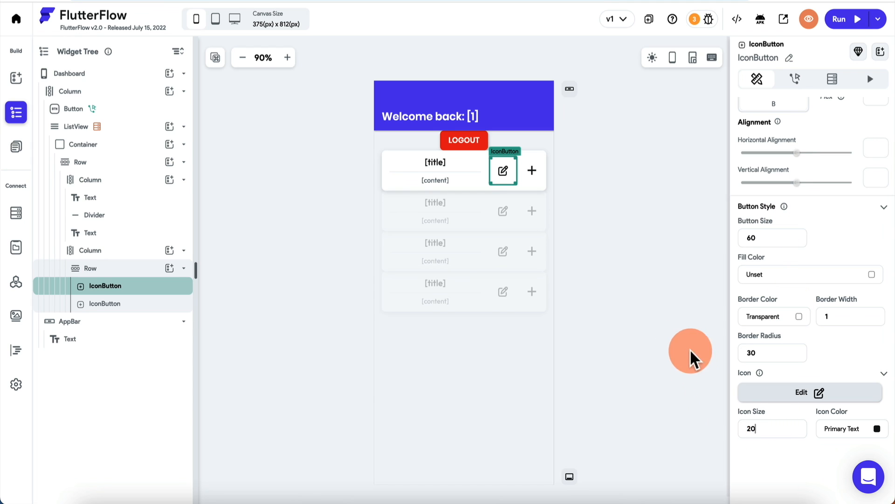
- Give the card's second IconButton a Material delete icon and set its icon size to 20
click(135, 303)
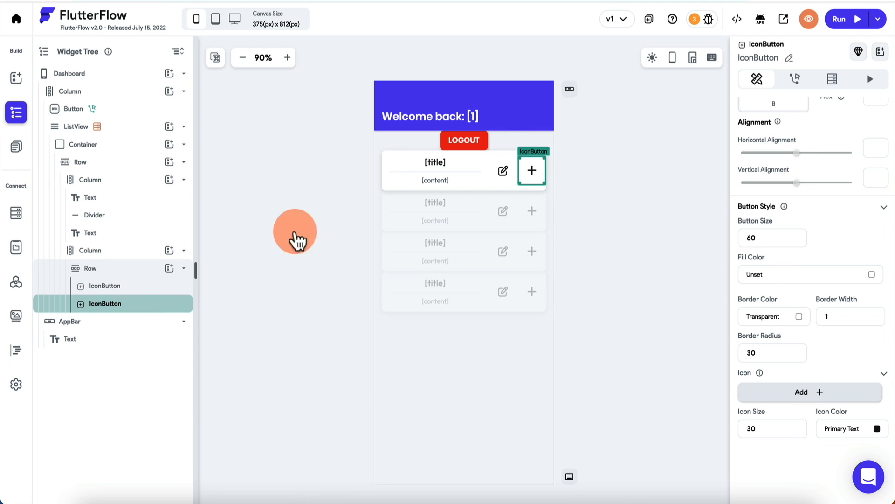
click(808, 408)
click(433, 146)
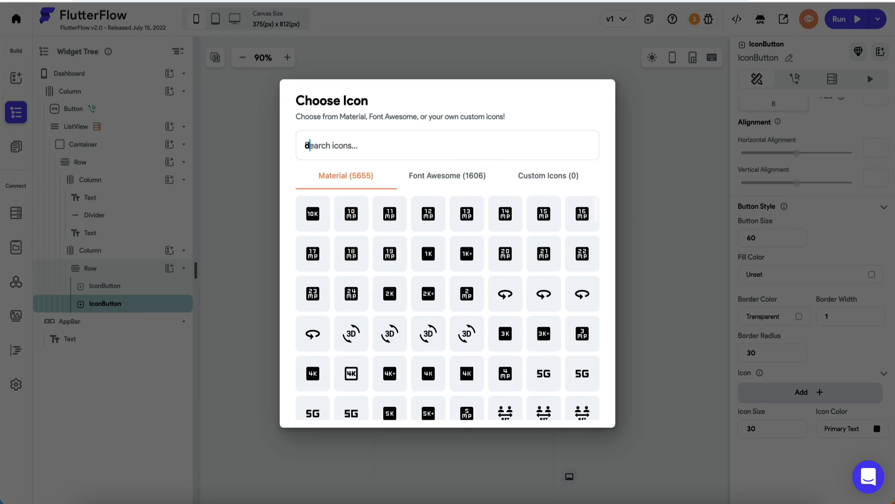
text(dele)
click(313, 214)
click(774, 428)
key(BackSpace)
key(BackSpace)
text(20)
- Set the edit IconButton's button size to 40
click(504, 172)
click(768, 346)
key(BackSpace)
key(BackSpace)
text(40)
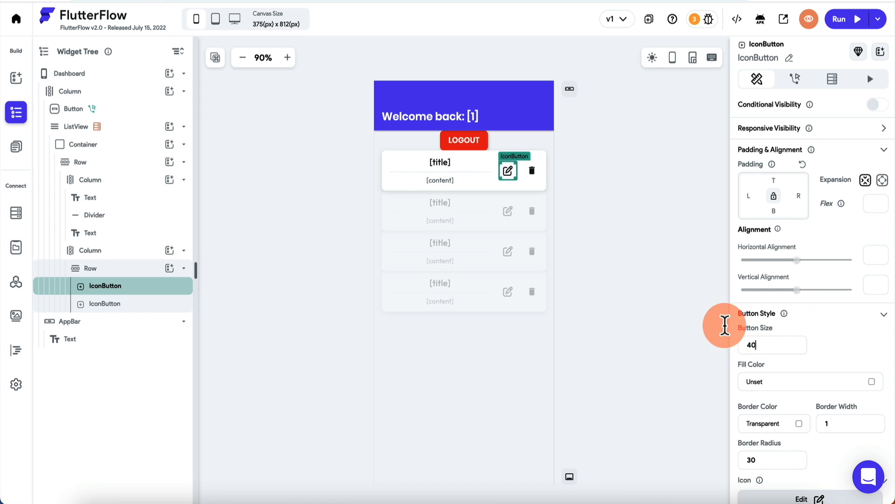
click(603, 159)
- Set the delete IconButton's button size to 40
click(528, 170)
click(759, 336)
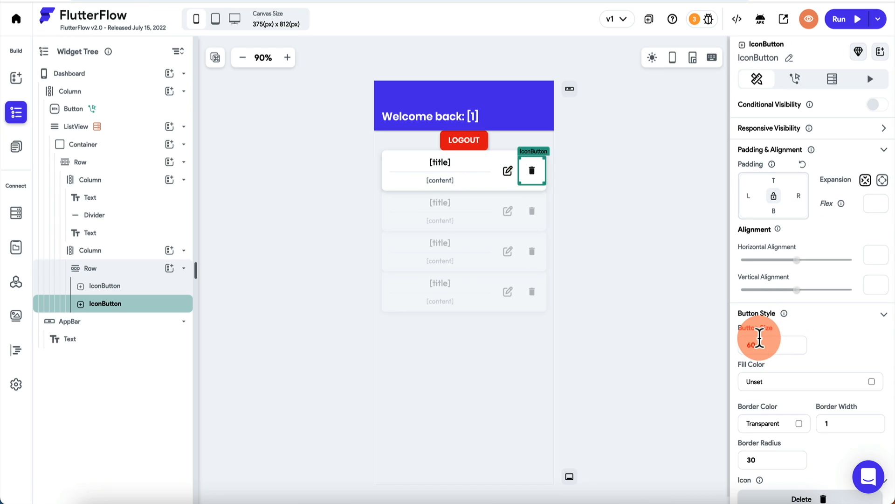
key(BackSpace)
key(BackSpace)
text(40)
click(767, 461)
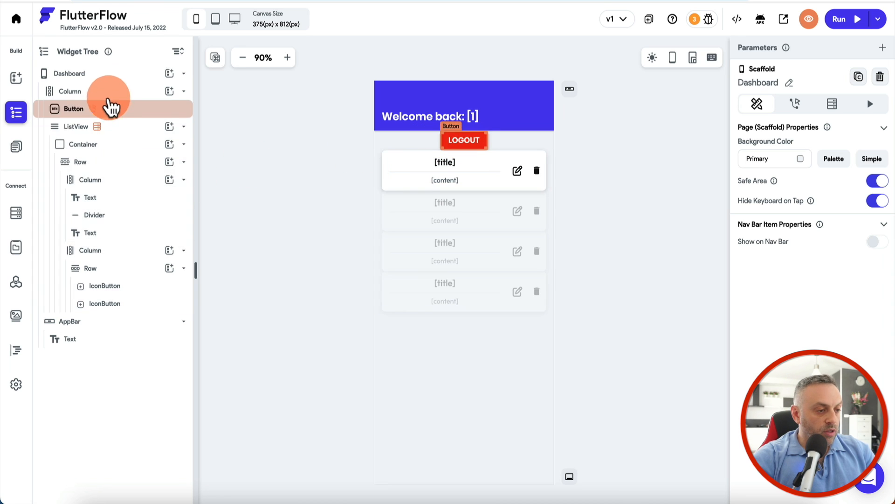
- Paste a copy of the LOGOUT button into the Dashboard's main Column
click(109, 92)
right_click(109, 92)
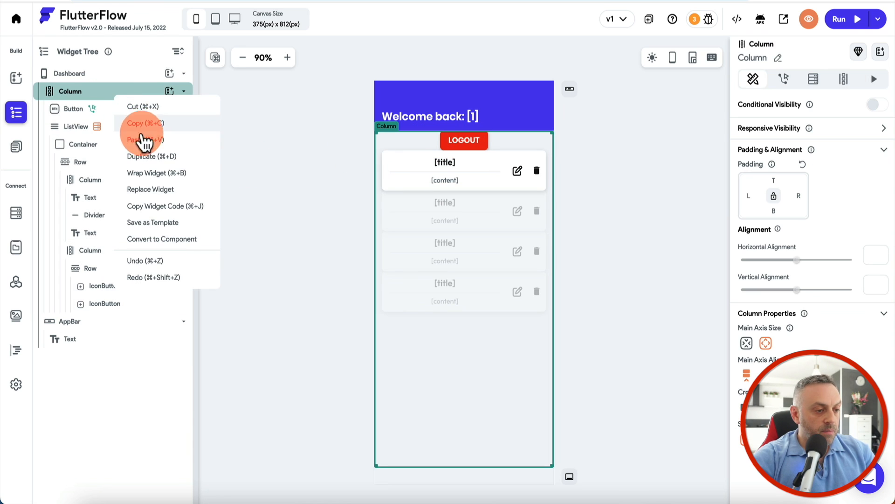
click(140, 136)
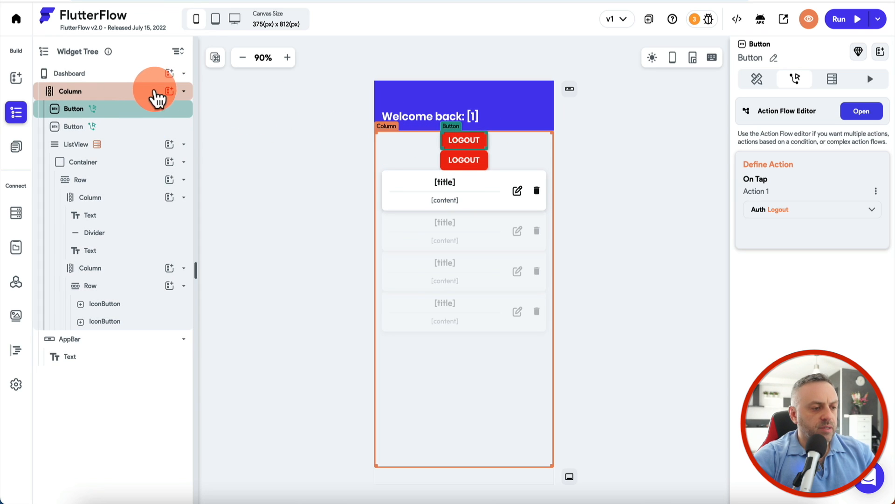
- Add a Row as the first child of the Dashboard's main Column and move both LOGOUT buttons into it
click(169, 91)
text(row)
click(220, 153)
drag(111, 339, 114, 89)
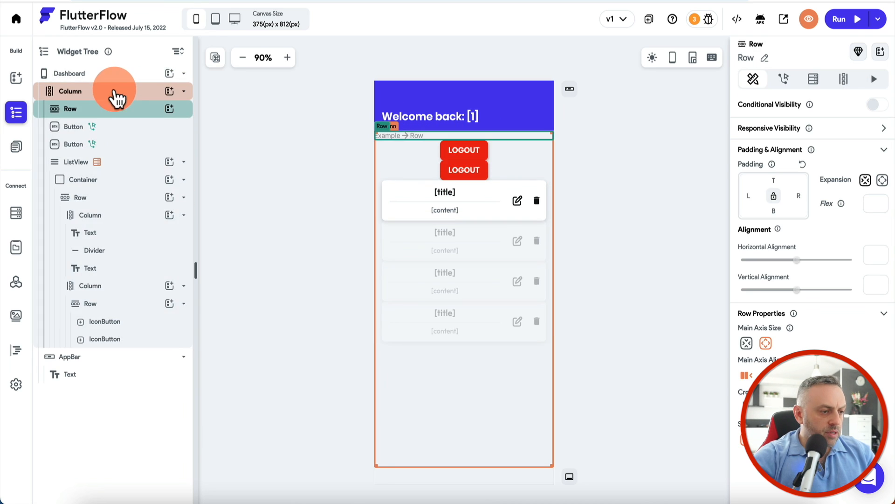
drag(118, 127, 123, 127)
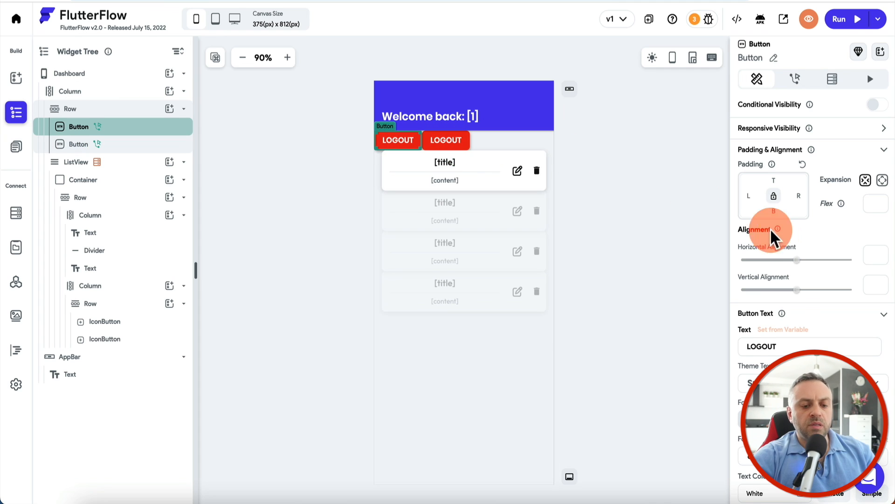
- Set the main axis alignment of the buttons' Row to space between, placing the two buttons at opposite ends
scroll(774, 242, down, 3)
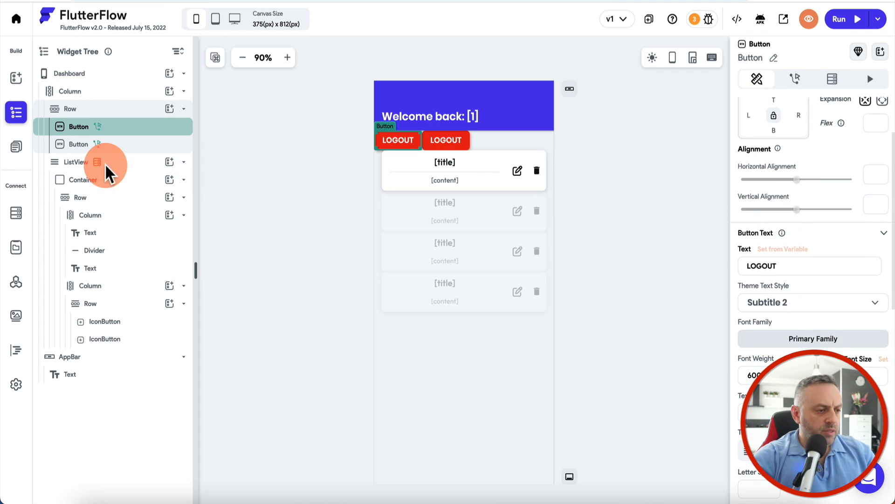
click(112, 111)
click(803, 367)
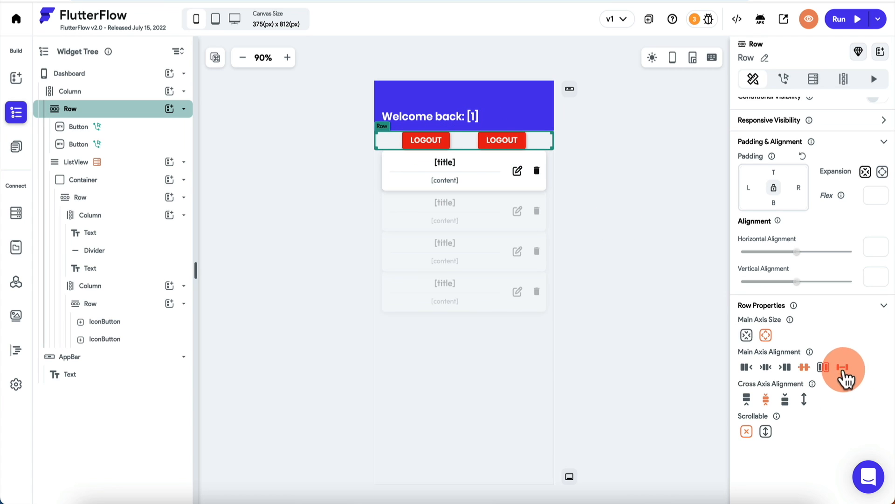
click(844, 368)
- Set the text of the first button in the Row to NEW
click(400, 148)
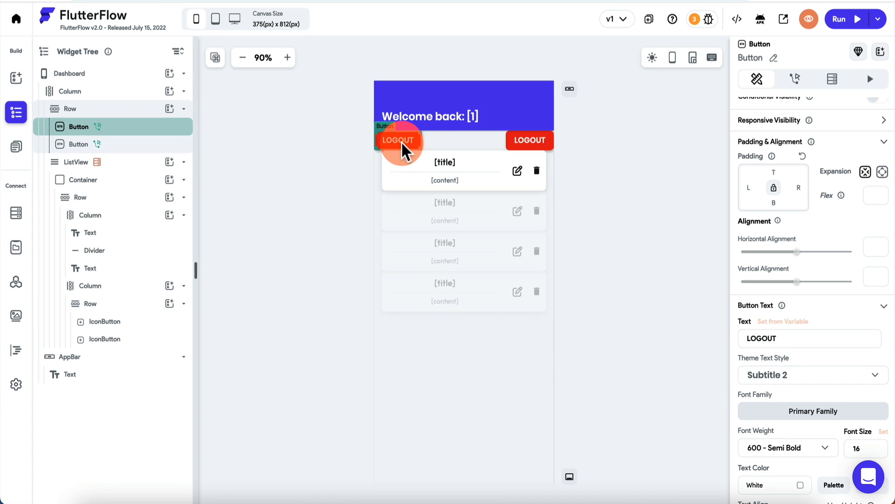
scroll(774, 168, up, 1)
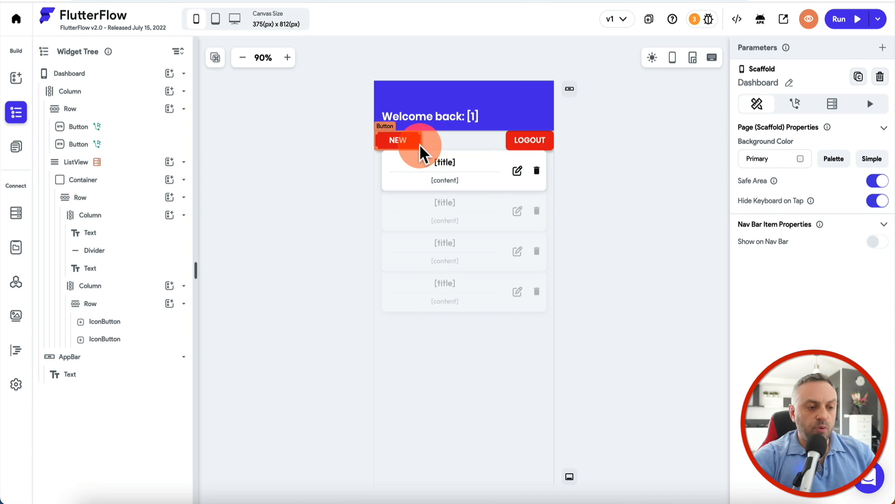
- Change the NEW button's on-tap action to navigate to the PostNew page, and check the action of the LOGOUT button
click(408, 139)
click(796, 79)
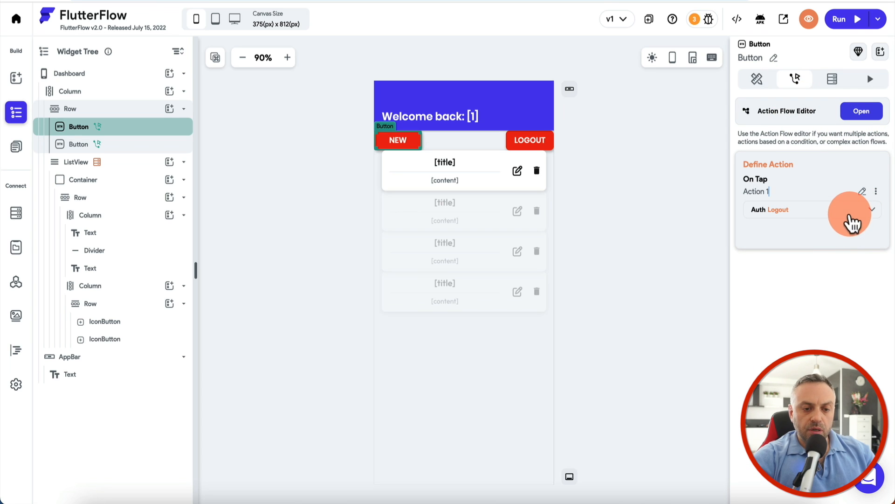
click(853, 223)
click(789, 356)
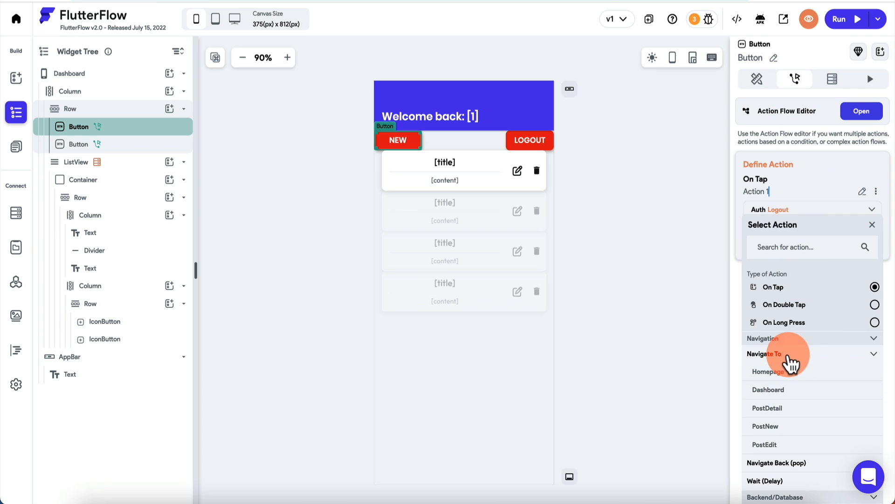
click(767, 426)
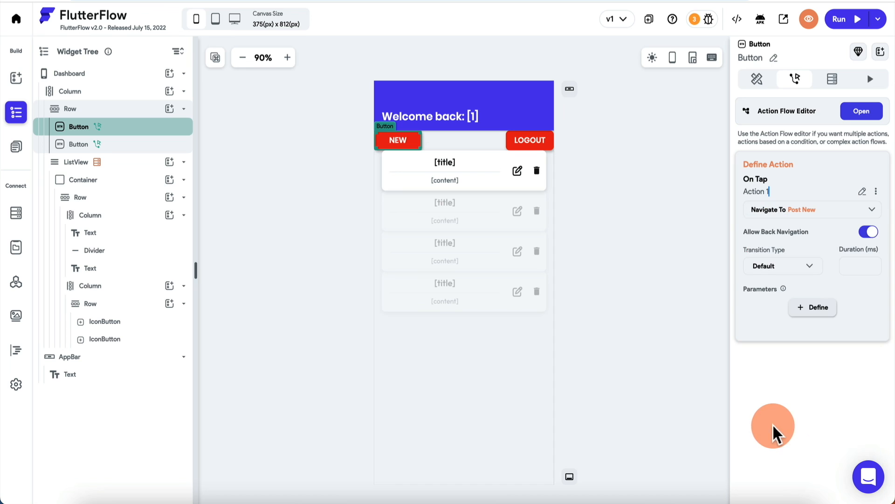
click(531, 142)
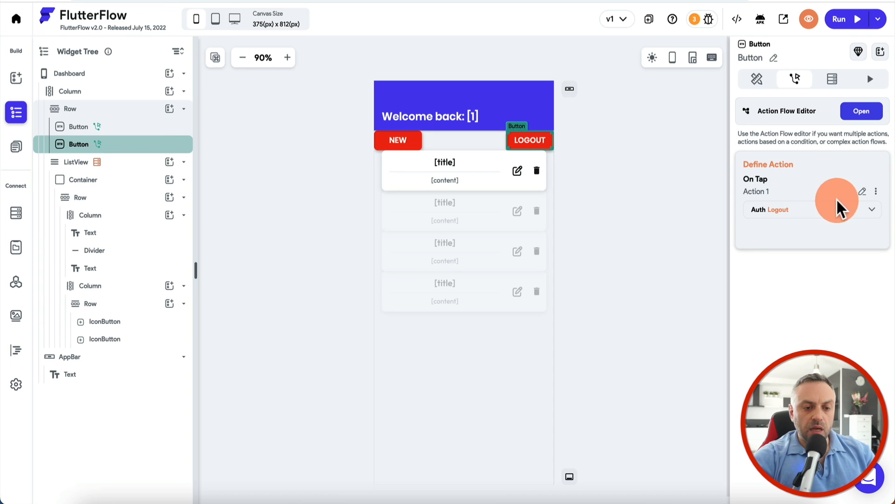
- Add an on-tap action to the edit icon in the post card that navigates to the PostEdit page
click(518, 172)
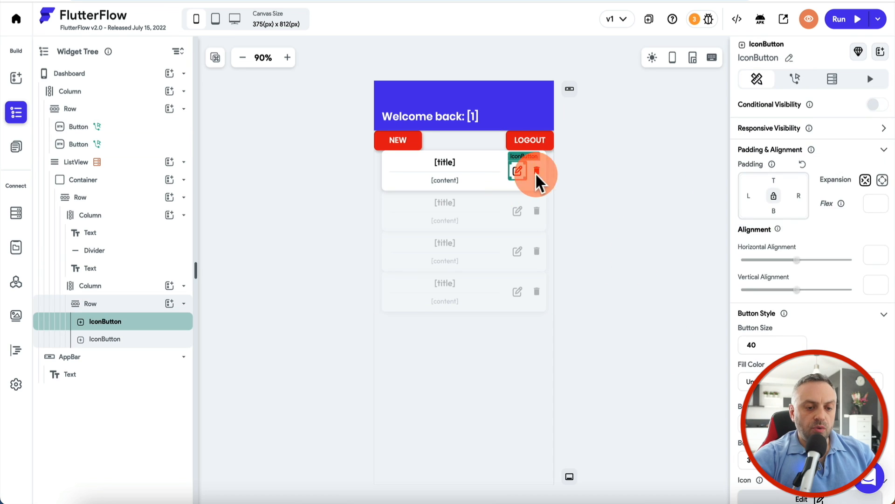
click(798, 81)
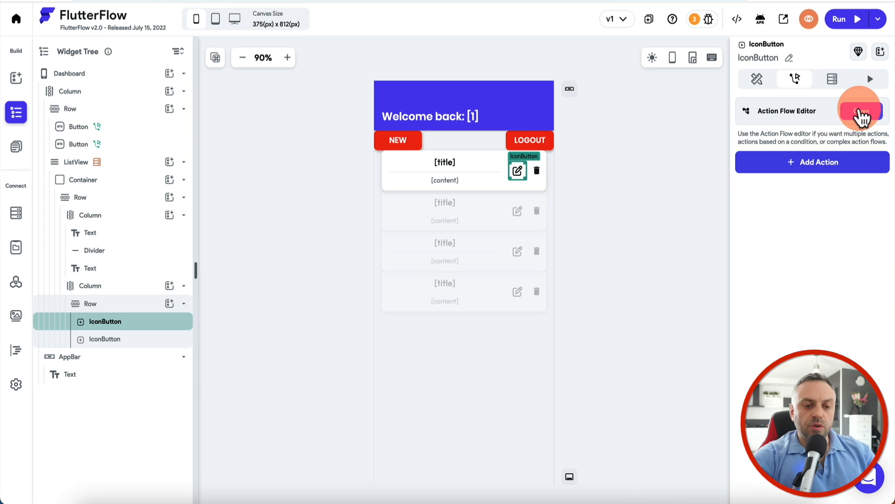
click(826, 164)
text(nav)
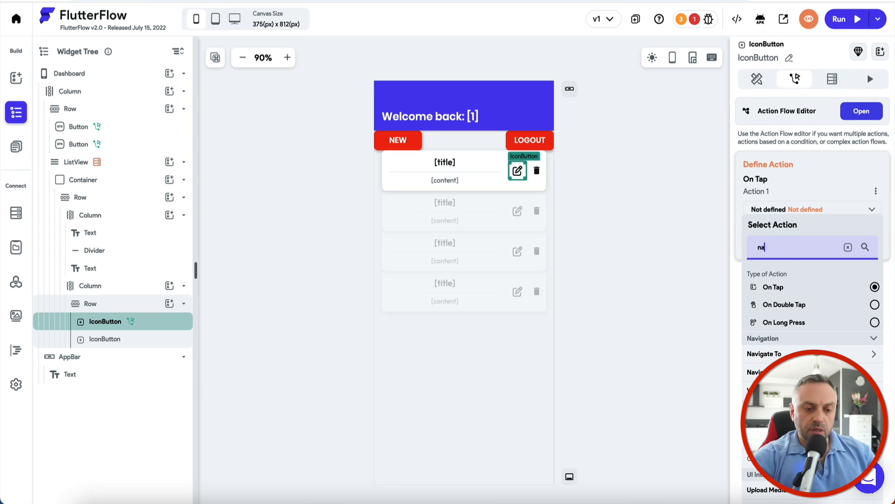
click(783, 357)
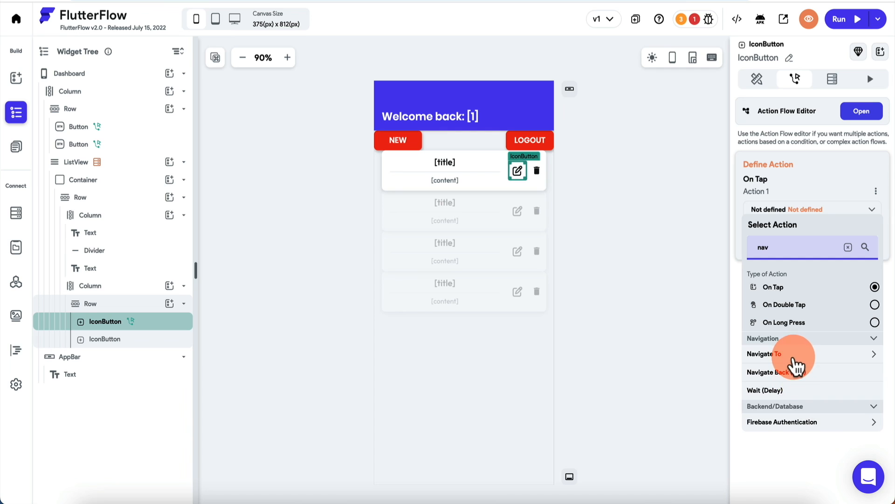
click(797, 405)
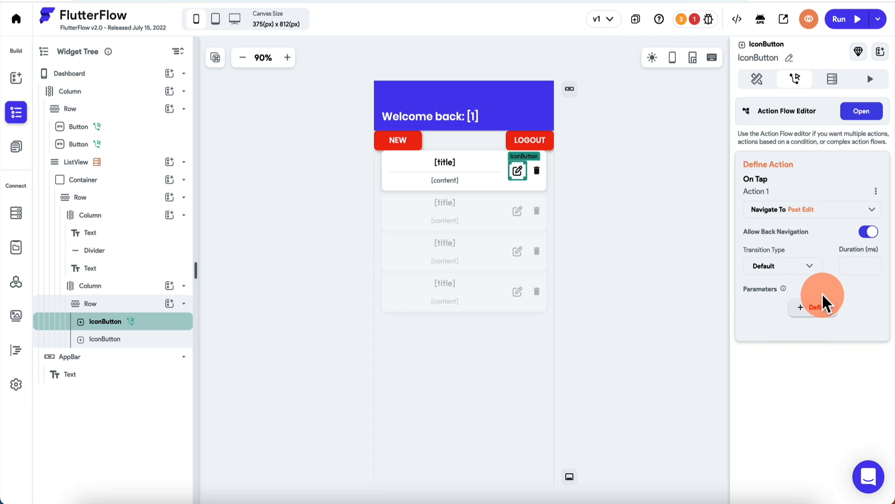
- Add an on-tap Delete Document action to the trash icon, using the posts Document's Reference as the reference to delete
click(537, 171)
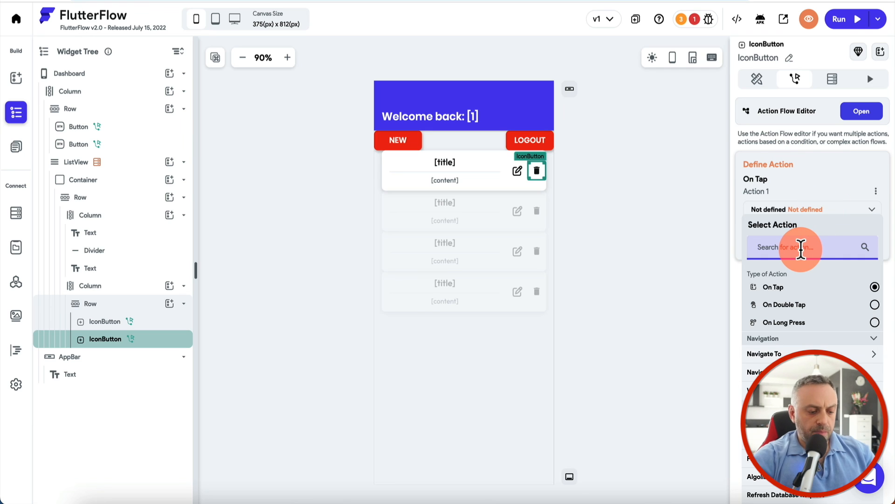
text(data)
click(775, 354)
click(779, 408)
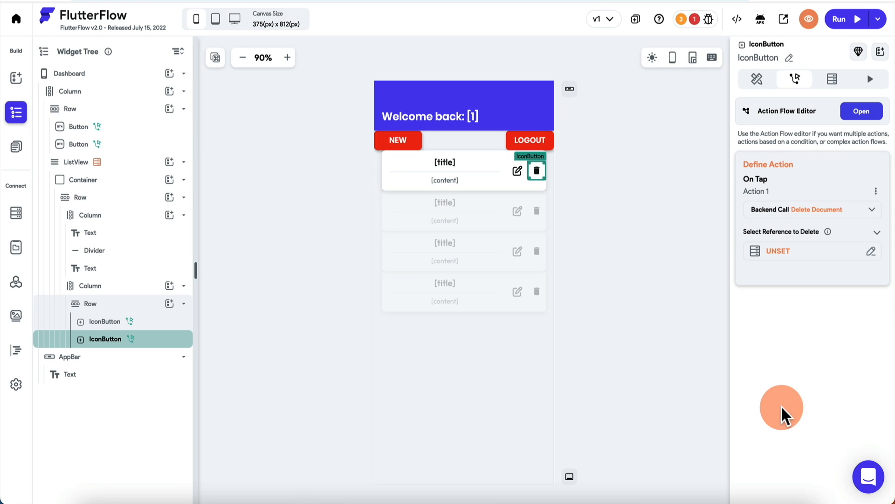
click(787, 251)
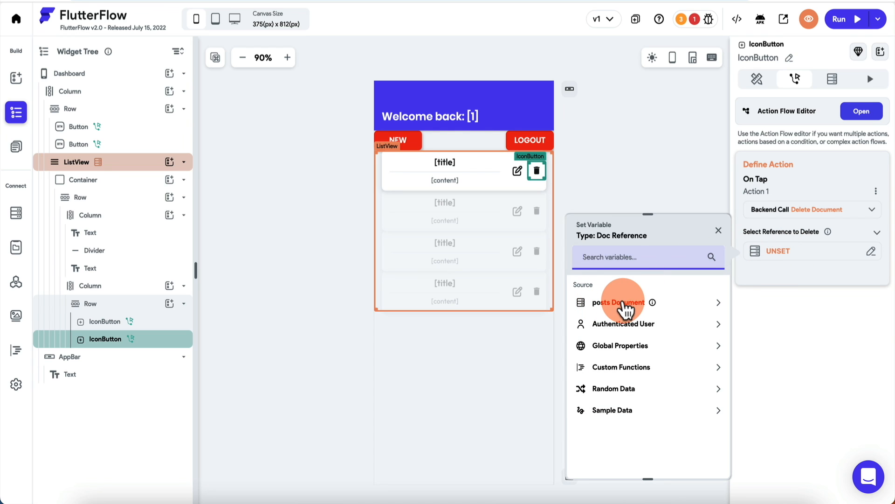
click(620, 303)
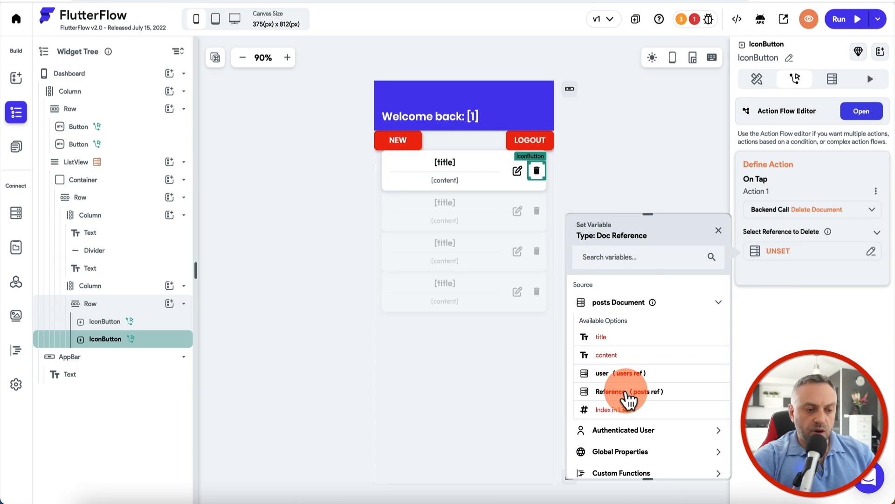
click(625, 389)
click(661, 193)
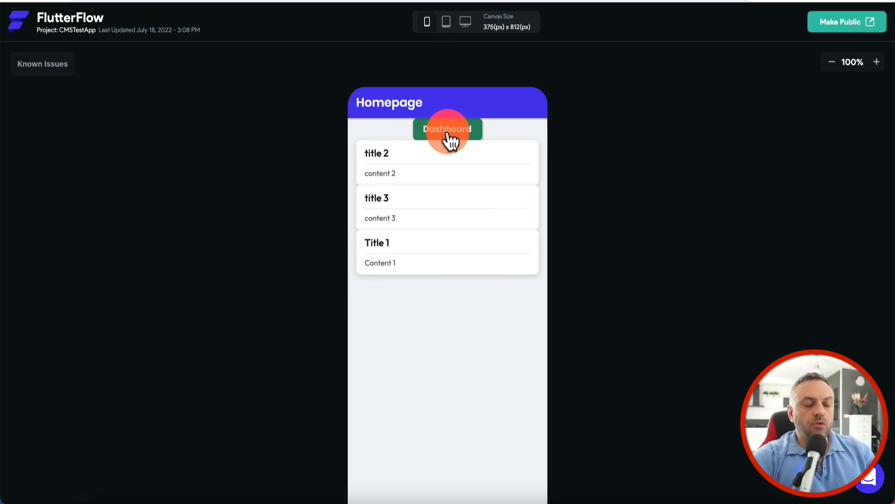
- In the app preview, open the Dashboard from the Homepage and delete the post "Title 1"
click(447, 131)
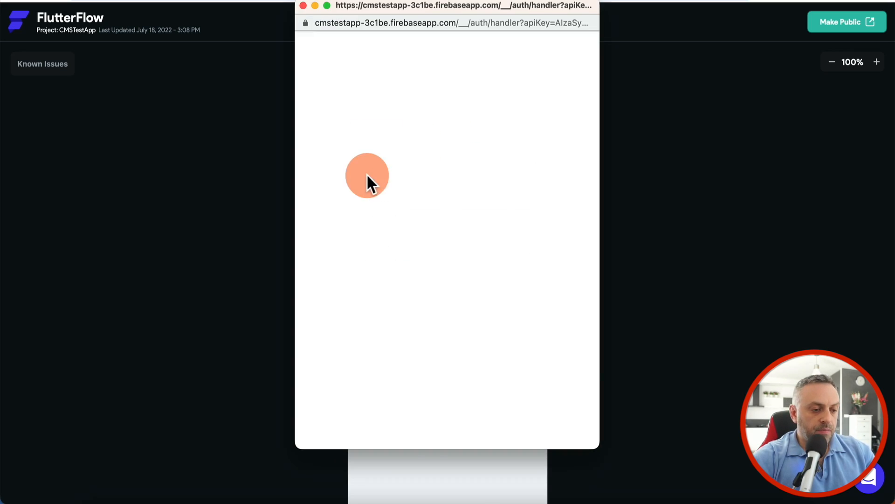
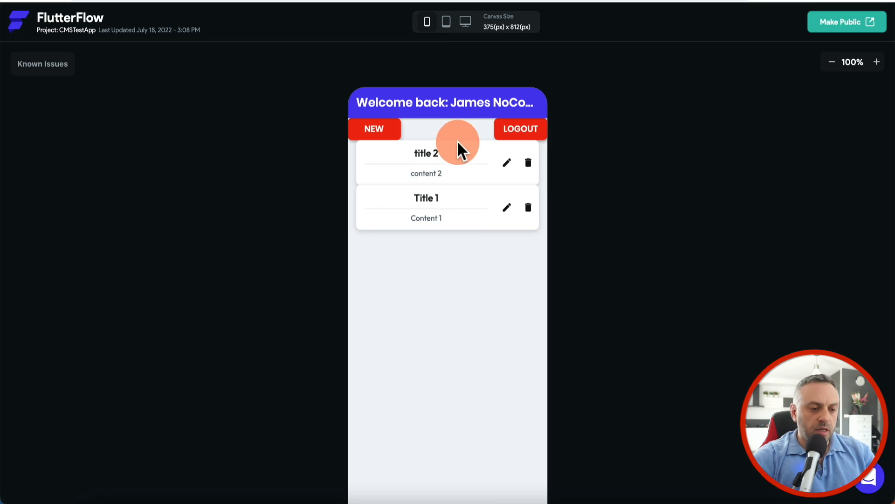
click(380, 132)
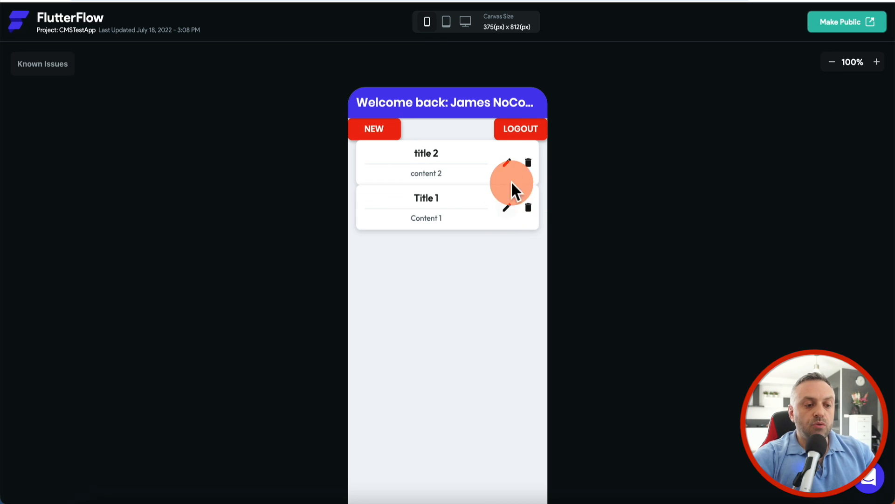
click(530, 210)
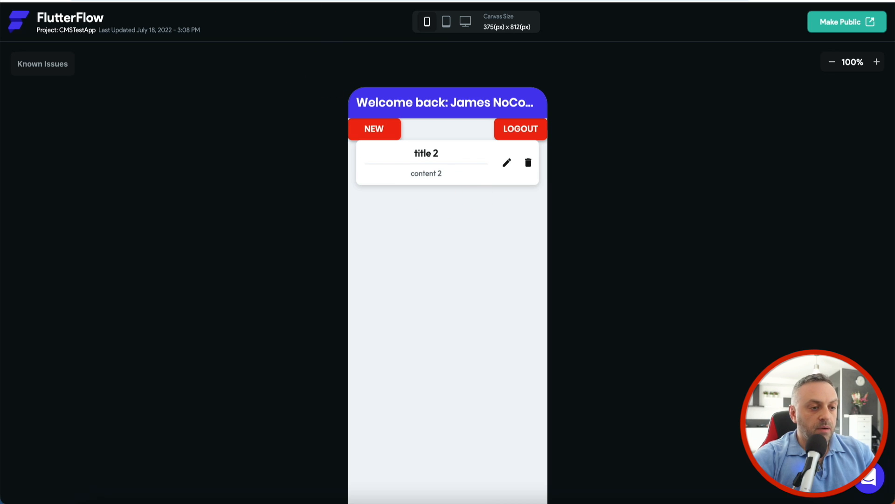
- Switch to the Firebase console and check the documents remaining in the Firestore posts collection
click(226, 248)
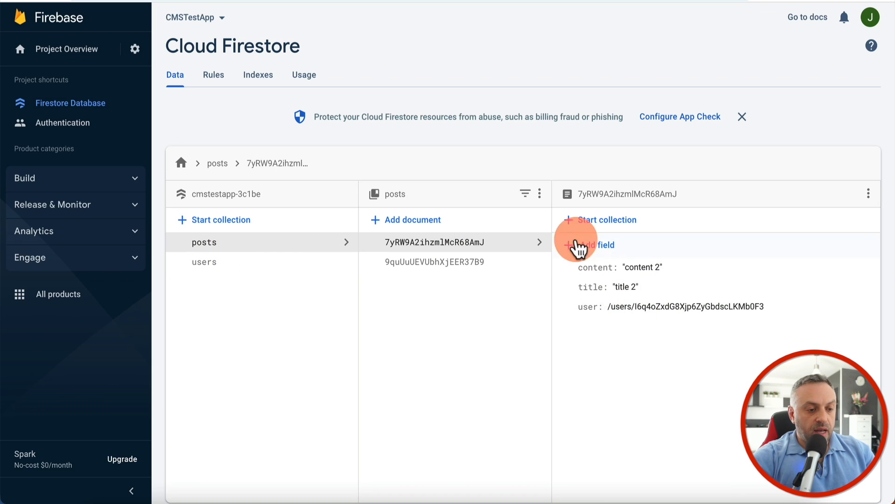
click(482, 262)
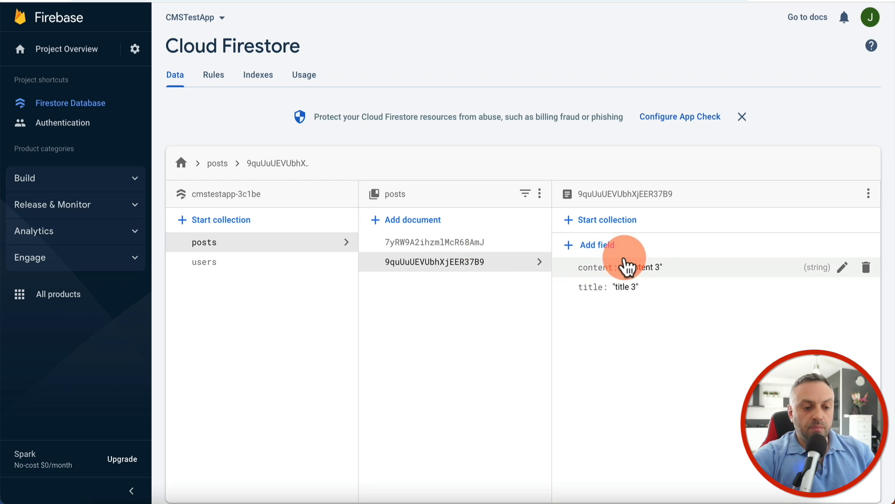
click(500, 244)
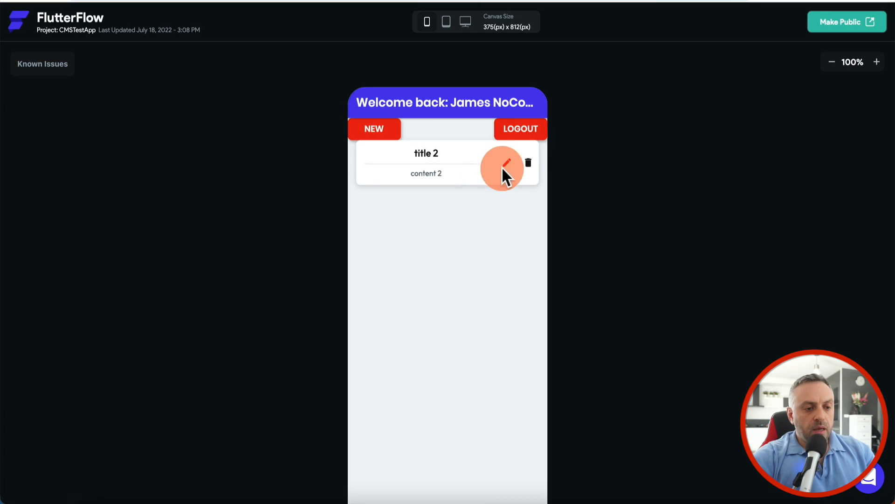
- Return to the app preview and test the navigation of the NEW button and the edit icon of "title 2"
click(375, 132)
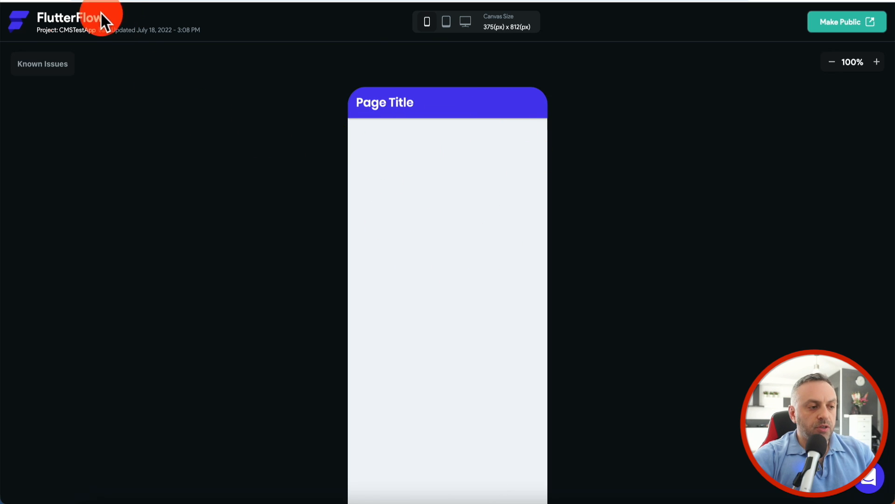
key(alt+Left)
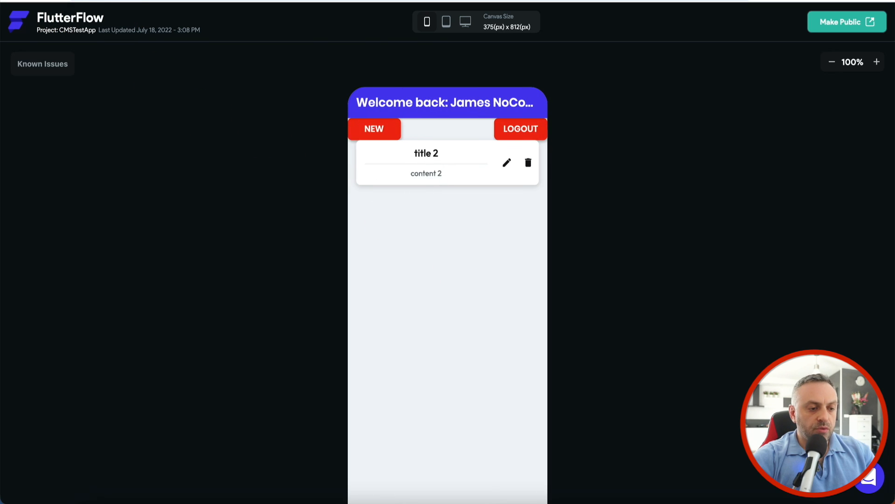
click(513, 162)
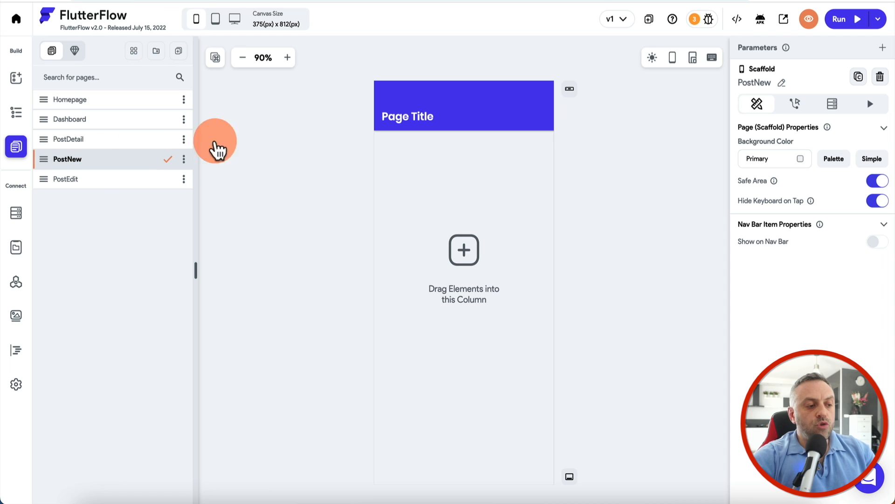
- Set the PostNew page's app bar title to "Create new post" and add a card Container with tag, header and body text to its Column
click(403, 119)
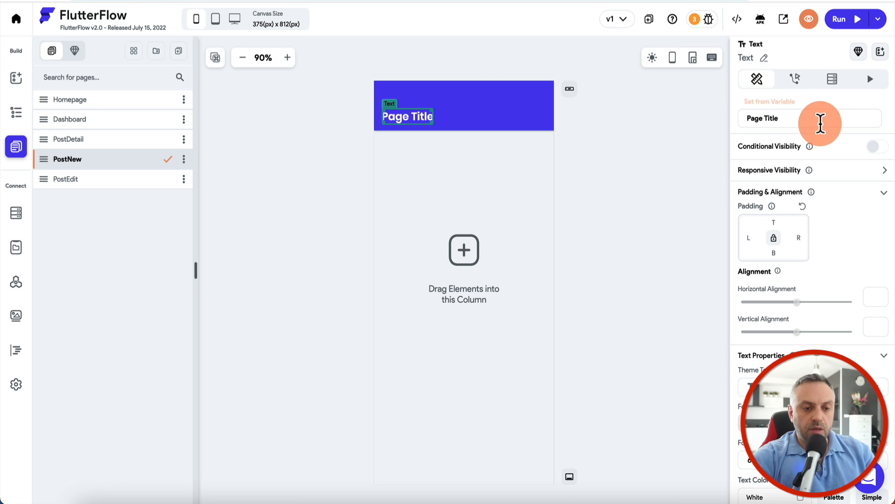
text(Create new post)
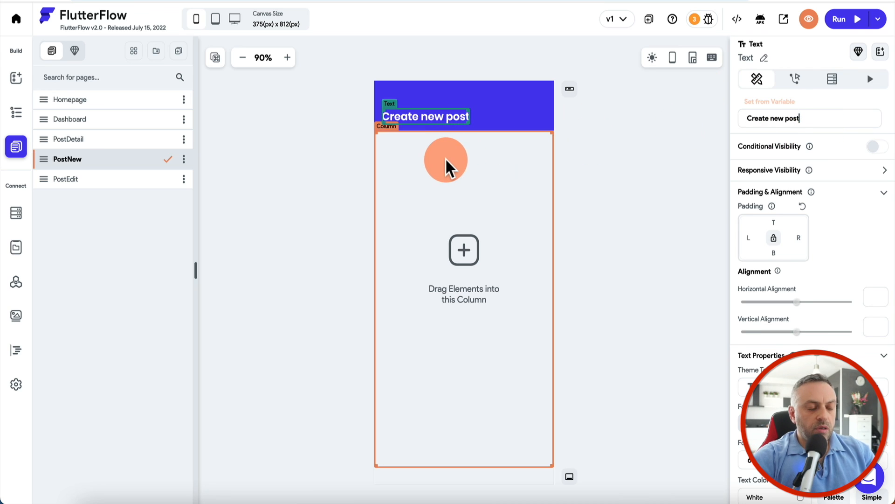
click(447, 161)
click(17, 117)
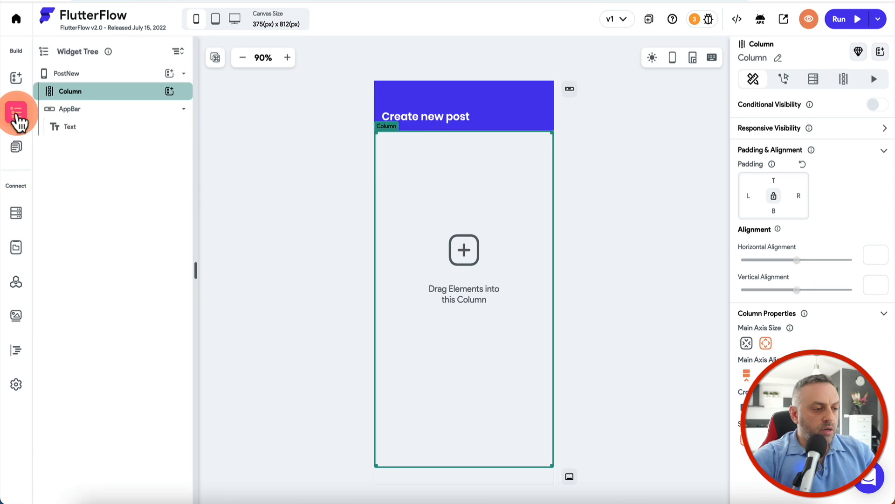
click(169, 91)
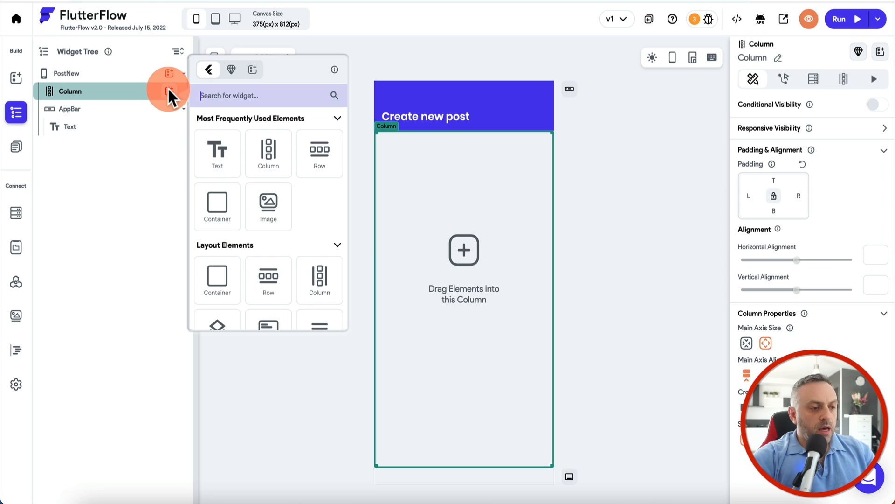
click(248, 98)
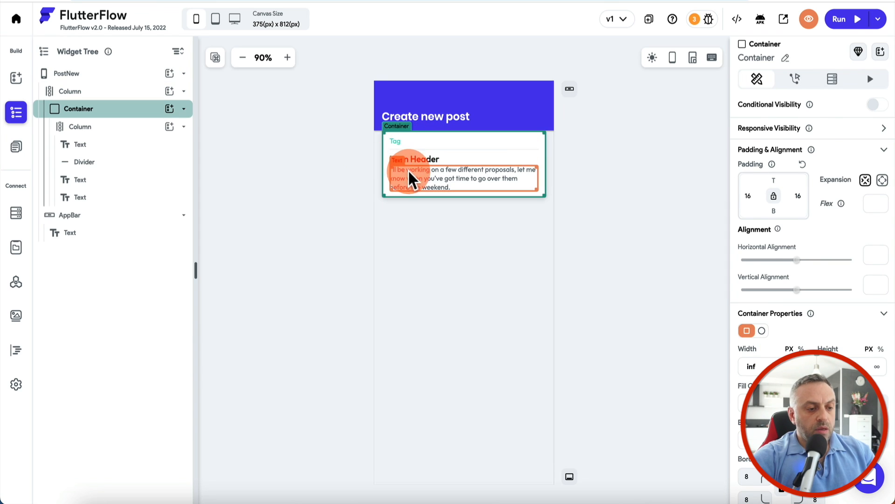
- Add a TextField below the Main Header text in the card's inner Column and delete the card's body text
click(409, 170)
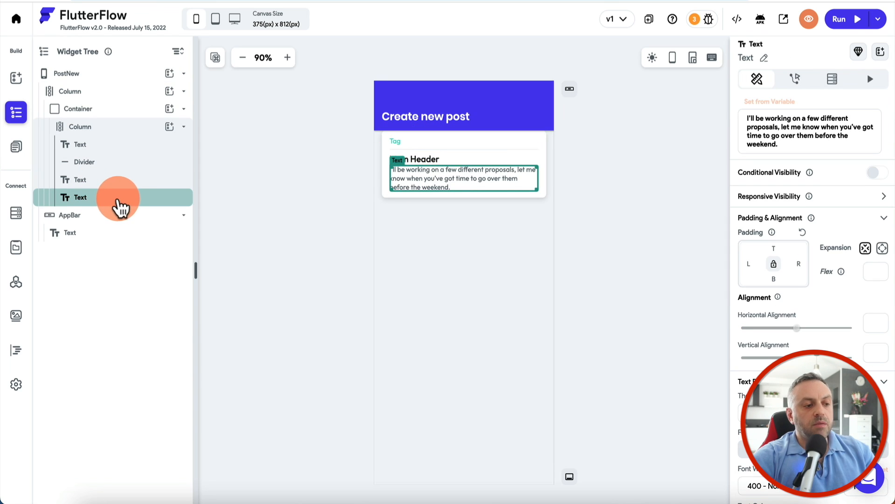
click(169, 128)
click(274, 125)
text(f)
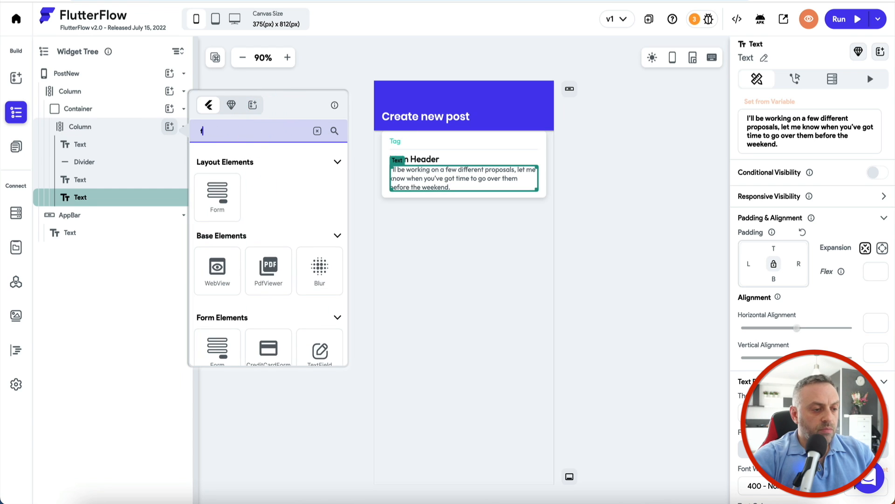
click(220, 314)
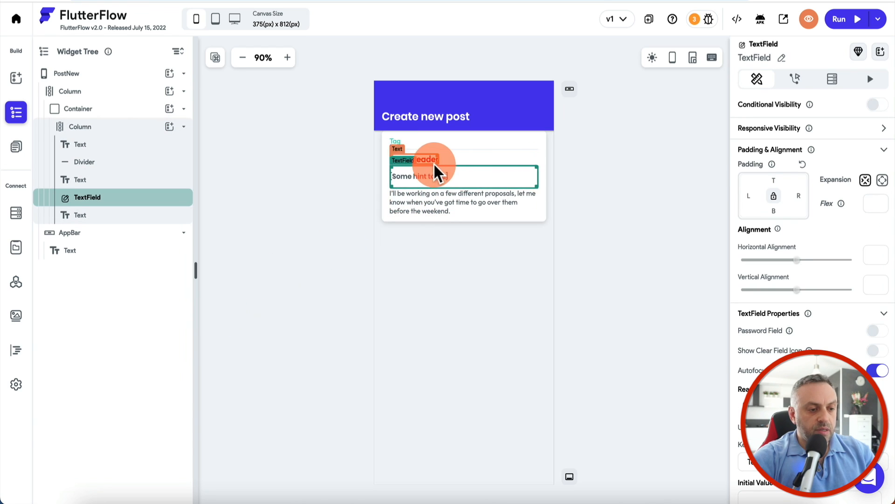
click(432, 202)
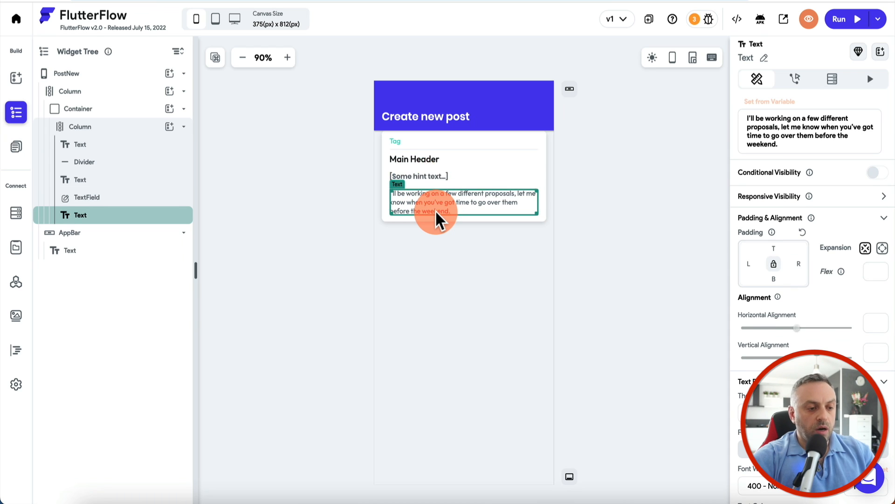
key(Delete)
- Add a second TextField to the card's inner Column and move it between the Tag text and the Divider
click(427, 159)
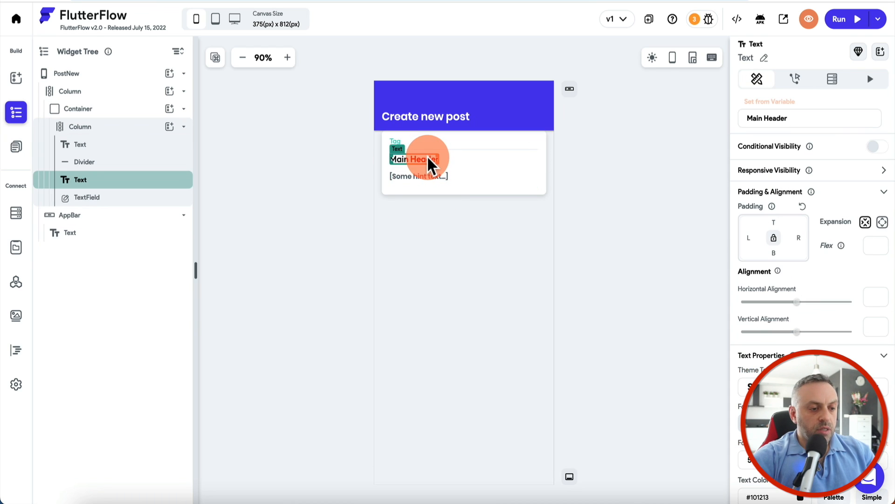
click(151, 183)
click(169, 127)
text(text)
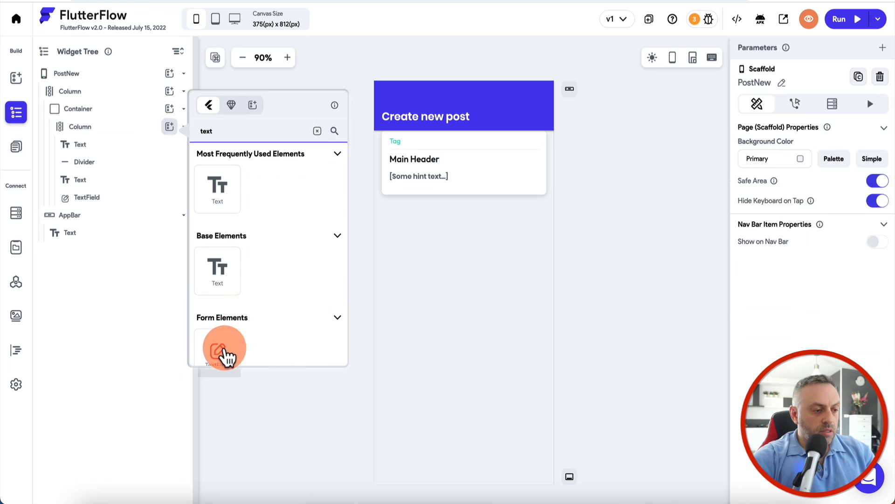
click(224, 356)
click(420, 160)
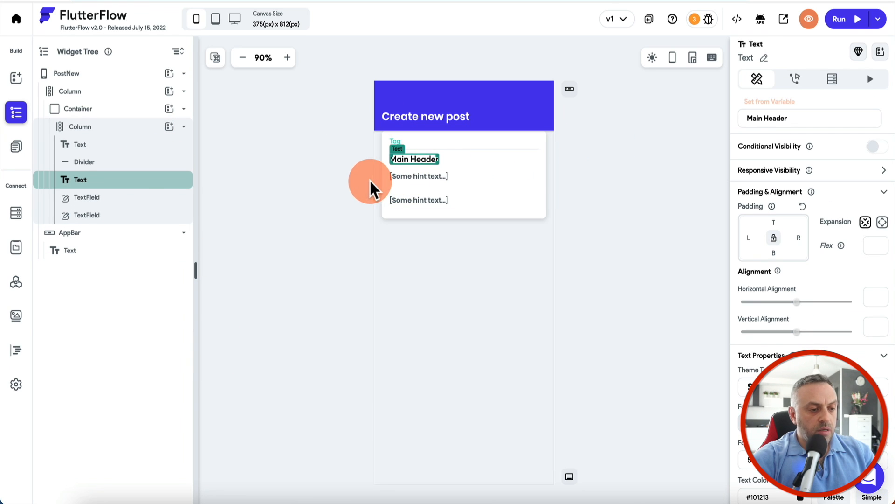
drag(120, 203, 111, 169)
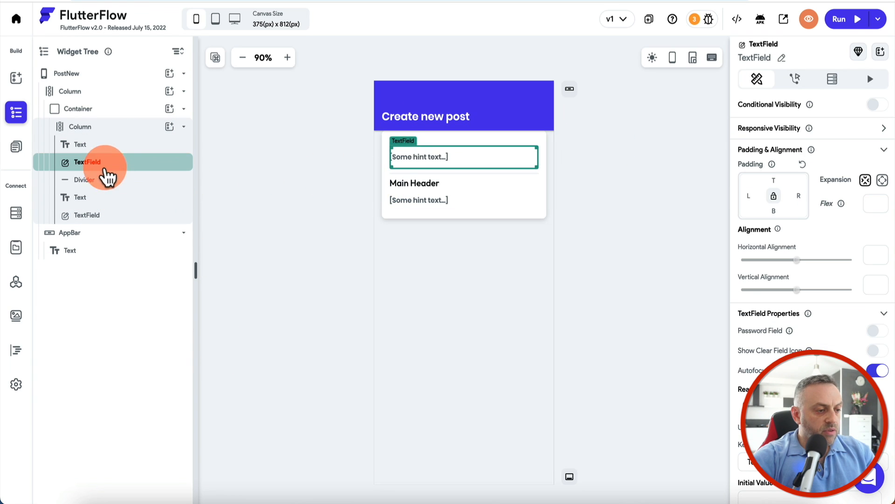
- Delete the Main Header text and the Tag text from the card's inner Column
click(102, 202)
key(Delete)
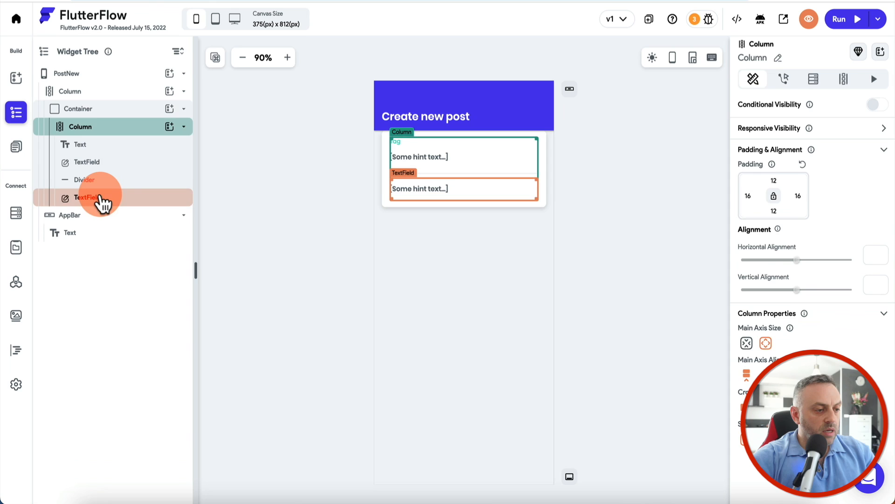
click(111, 146)
key(Delete)
- Set the hint text to "Title..." for the TextField above the Divider and "Body..." for the one below it
click(424, 147)
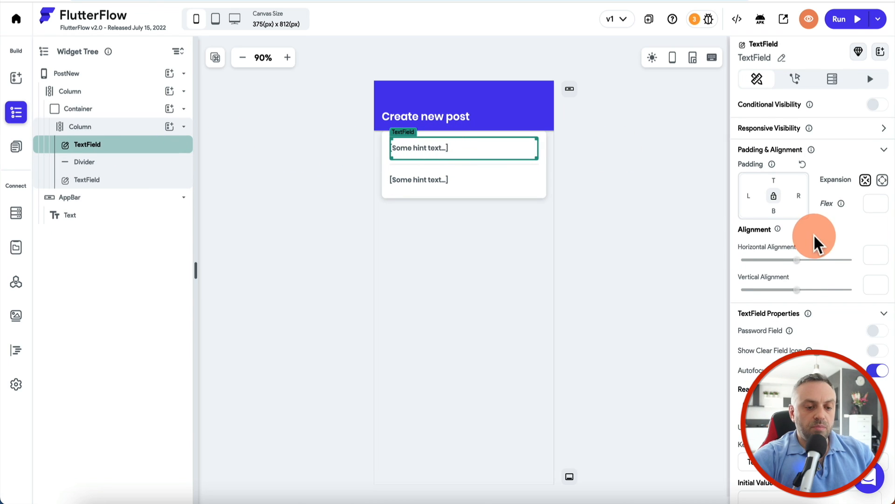
scroll(813, 279, down, 3)
scroll(806, 330, down, 4)
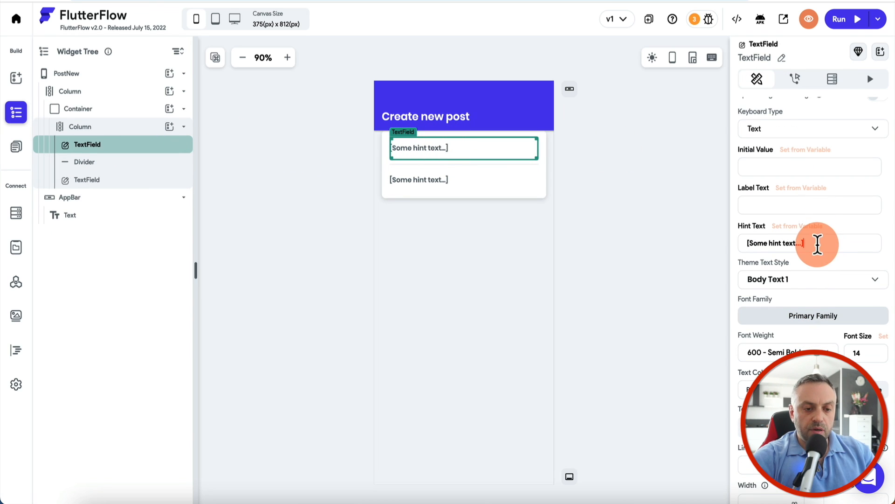
drag(818, 243, 748, 243)
text(Title...)
click(435, 180)
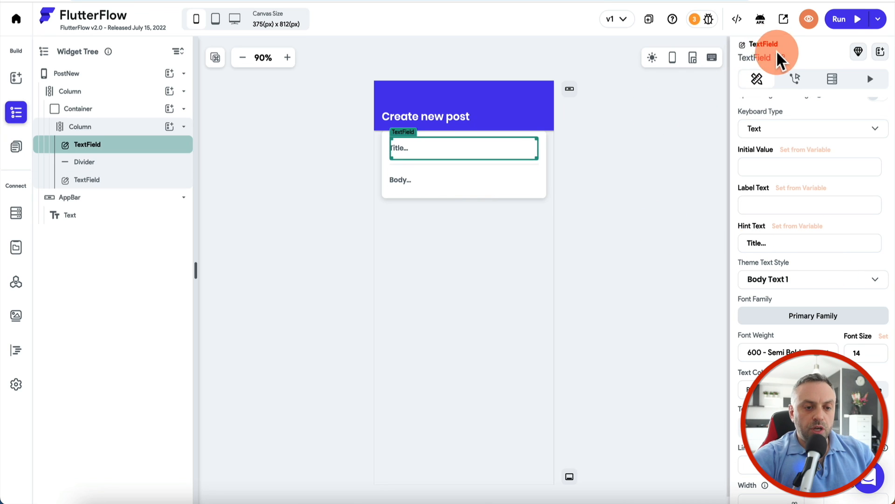
- Rename the Title TextField as inputTitle and the Body TextField as inputBody
click(782, 57)
key(ctrl+a)
text(inp)
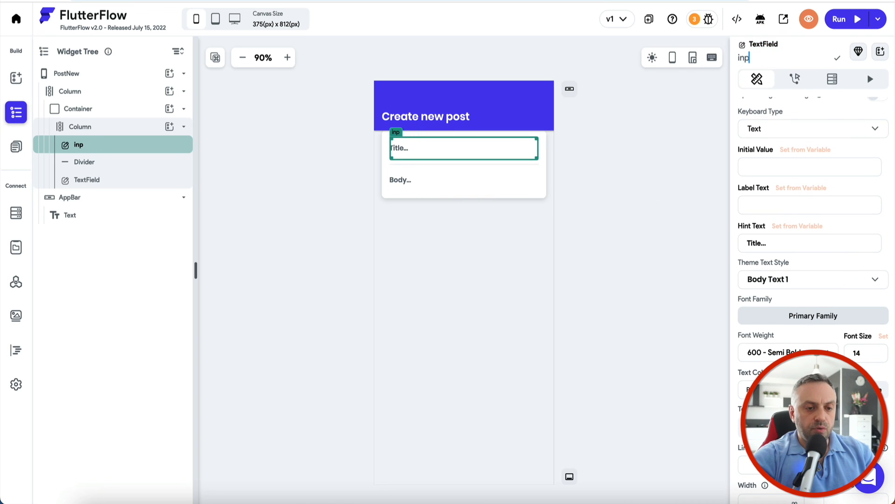
text(utTitle)
click(466, 180)
click(784, 52)
text(inputBody)
key(Return)
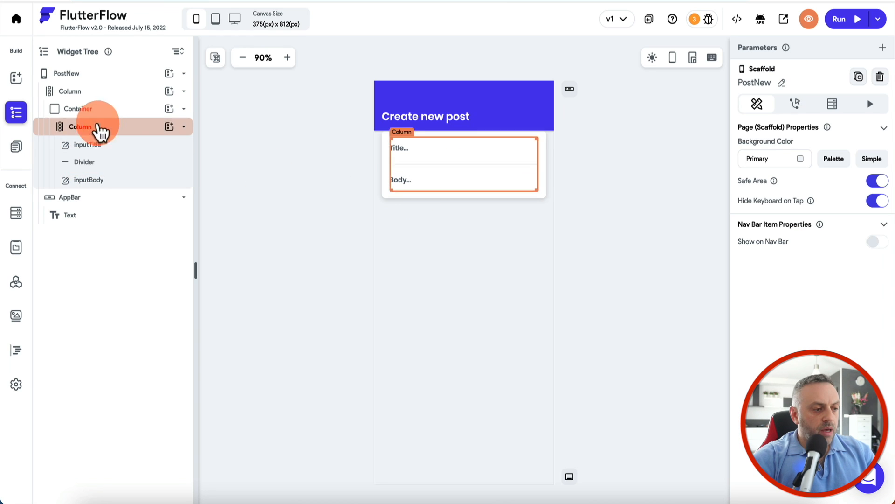
- Add a Button to the card's inner Column below inputBody
click(170, 127)
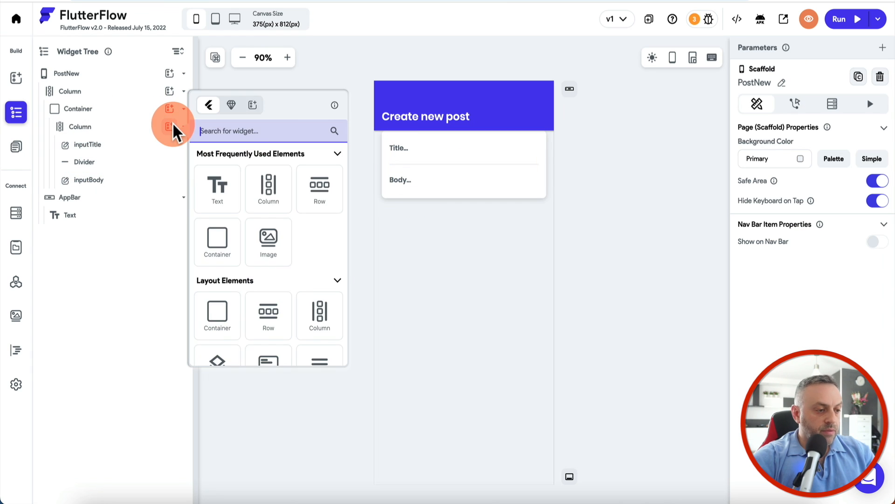
click(257, 127)
text(but)
click(231, 193)
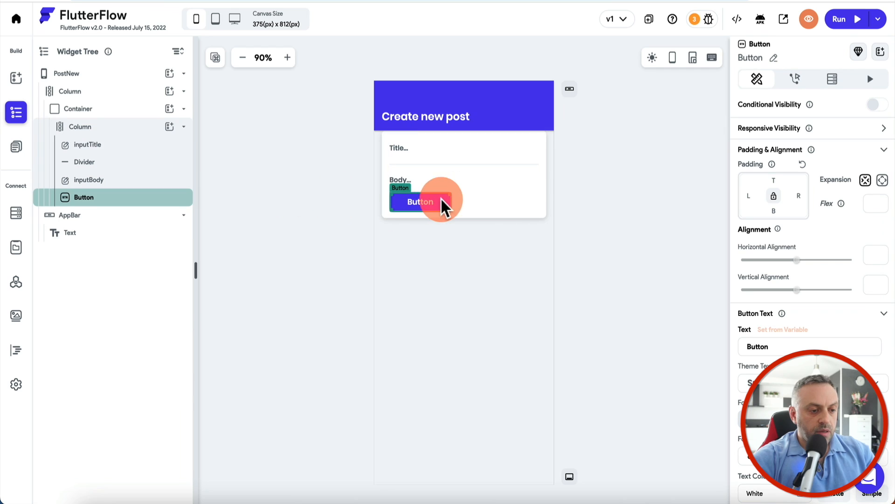
click(107, 203)
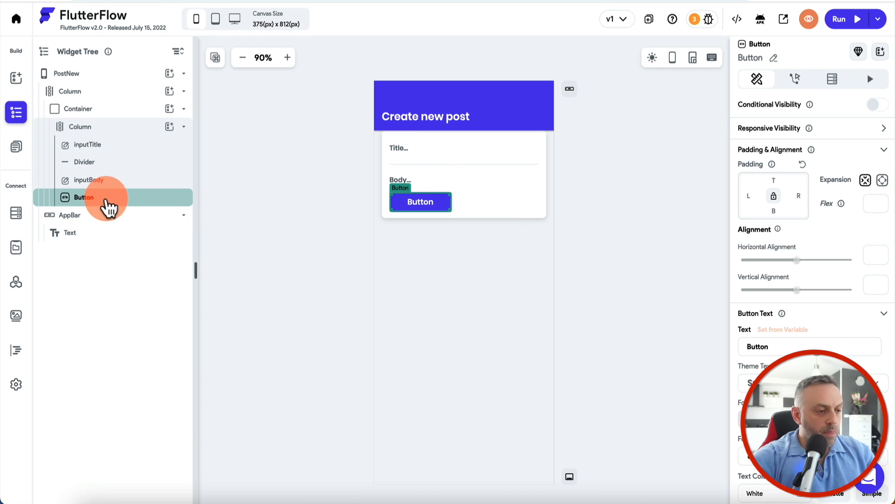
- Add a Row to the inner Column, nest the Button inside it and centre the Row's main axis alignment
click(170, 126)
text(row)
click(214, 180)
drag(88, 197, 111, 198)
click(88, 214)
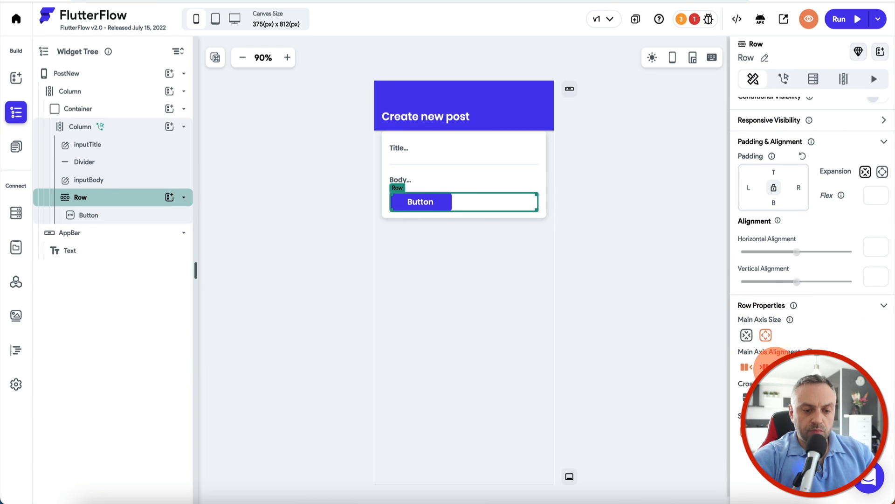
- Set the Button's top padding to 20
click(488, 195)
scroll(824, 237, up, 1)
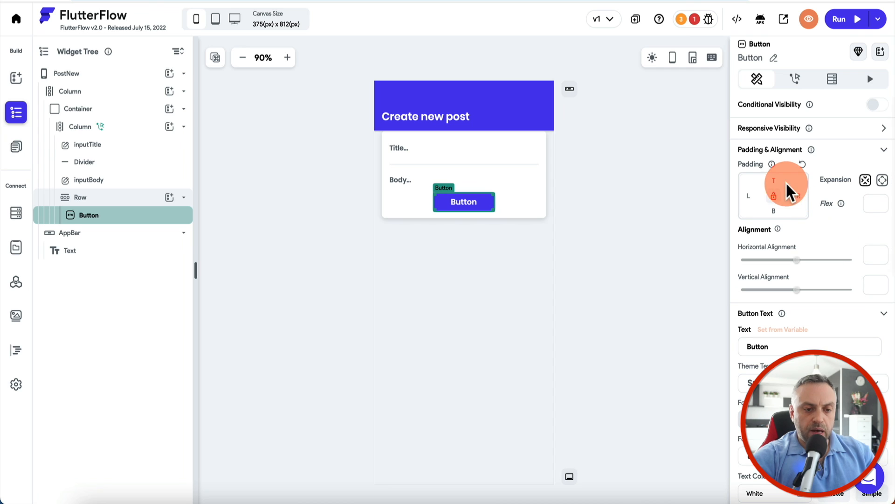
click(774, 180)
text(20)
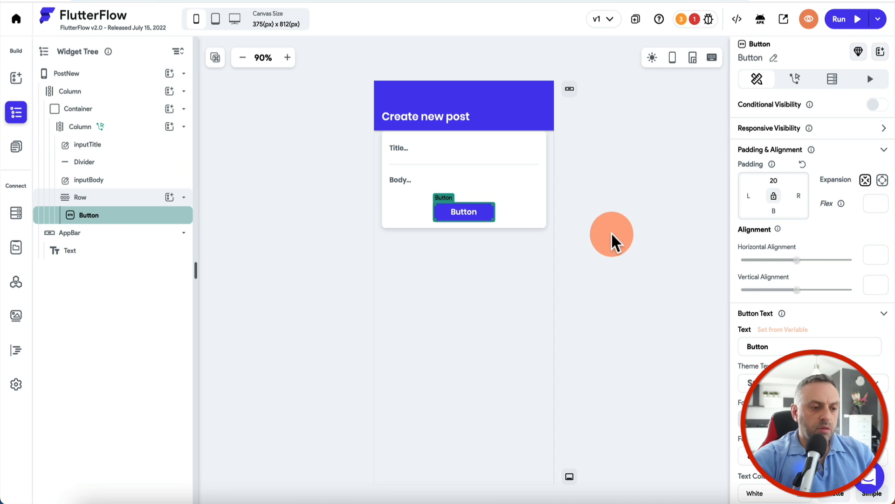
click(612, 232)
- Change the Button's text to "SAVE"
click(481, 212)
click(777, 343)
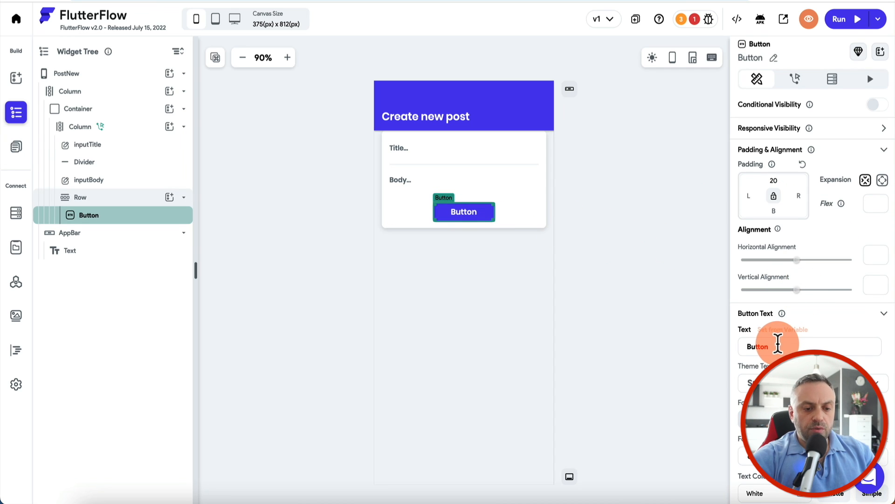
click(780, 345)
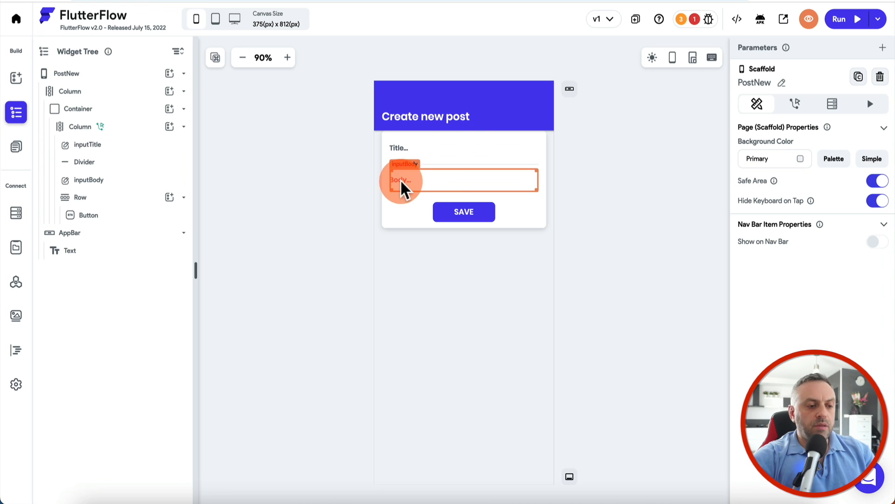
- Give the SAVE button an On Tap database action that creates a document in the posts collection
click(464, 216)
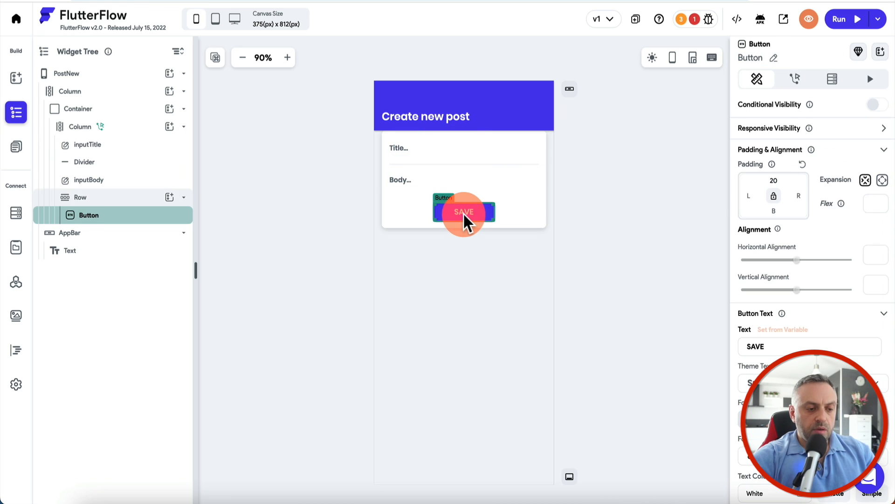
scroll(855, 266, down, 2)
scroll(766, 127, up, 2)
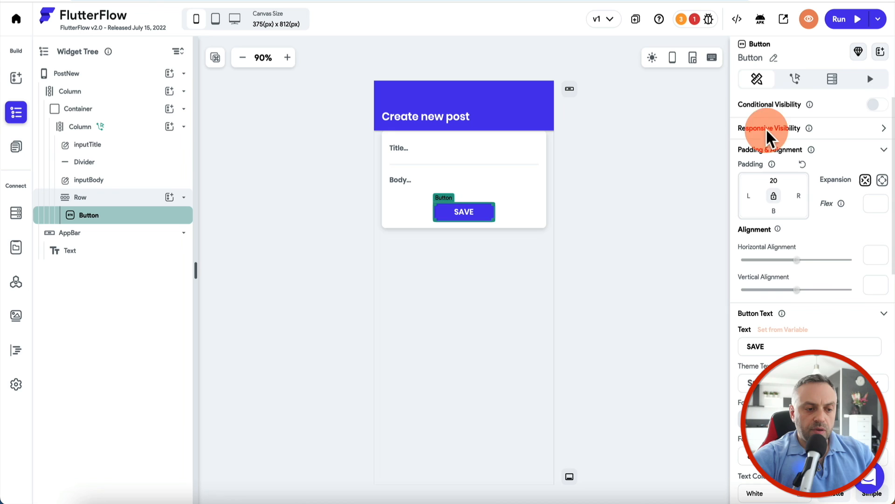
click(797, 80)
click(825, 164)
click(801, 245)
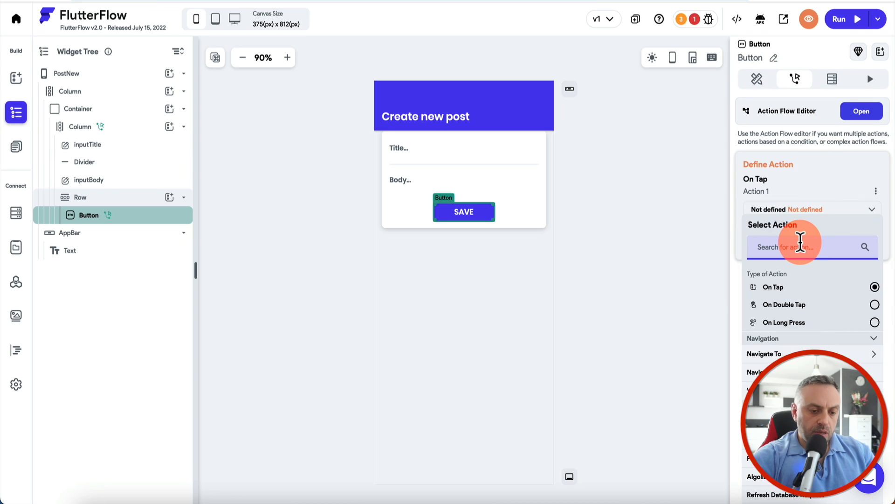
text(data)
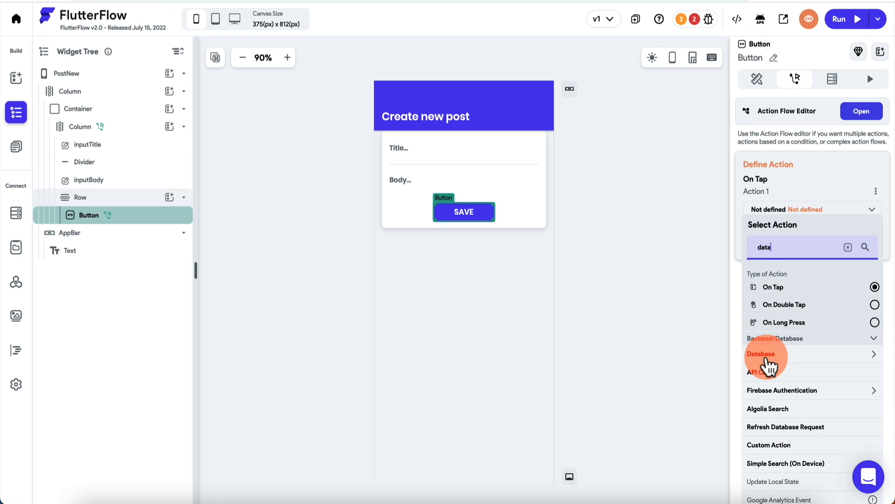
click(774, 353)
click(786, 375)
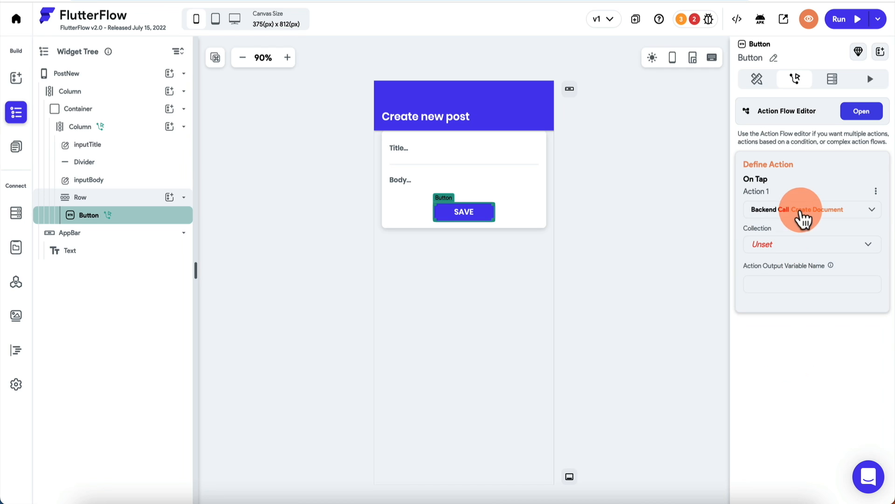
click(778, 259)
click(785, 272)
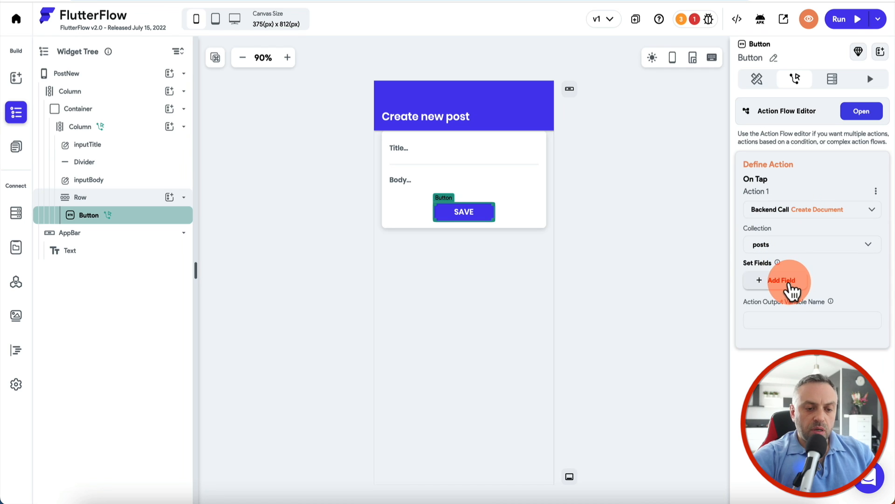
- Add the title, content and user fields to the Create Document action
click(793, 291)
click(778, 310)
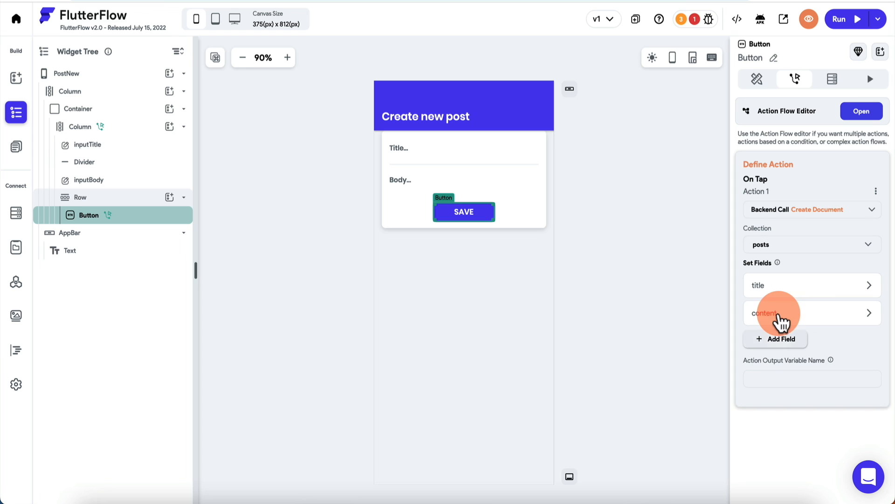
click(785, 343)
- Set the title field's value source to From Variable and bind it to inputTitle
click(810, 286)
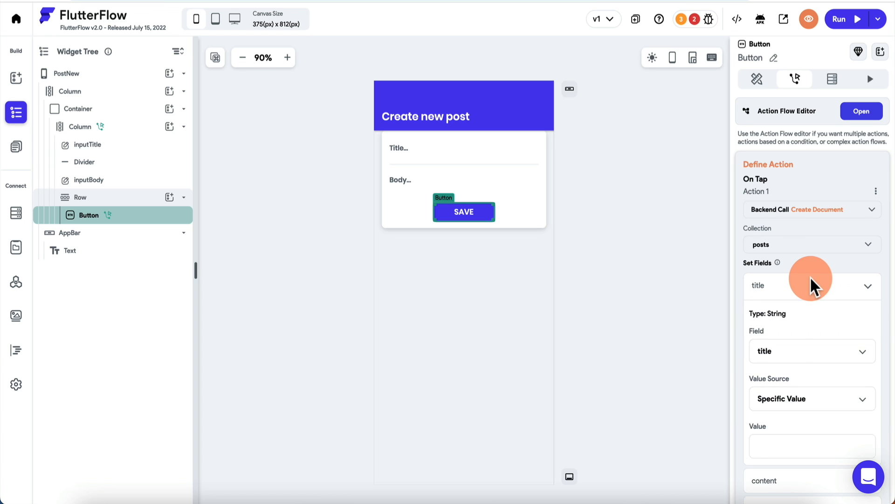
scroll(793, 354, down, 2)
click(806, 309)
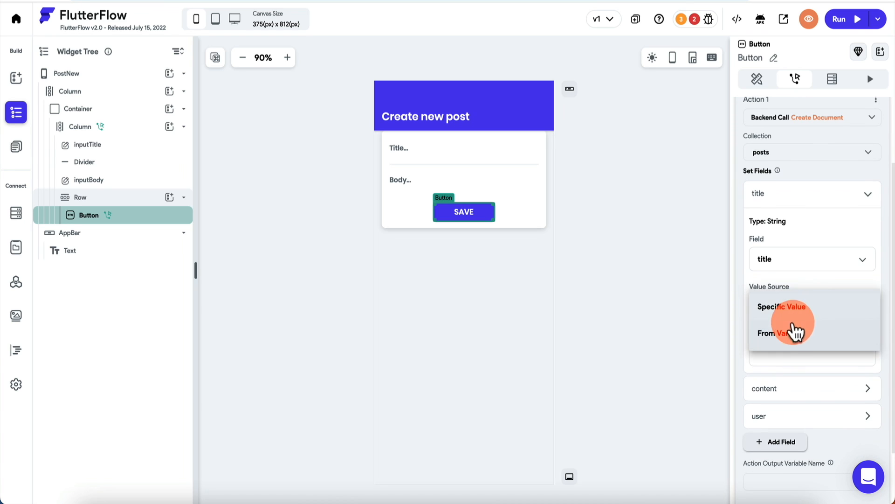
click(792, 333)
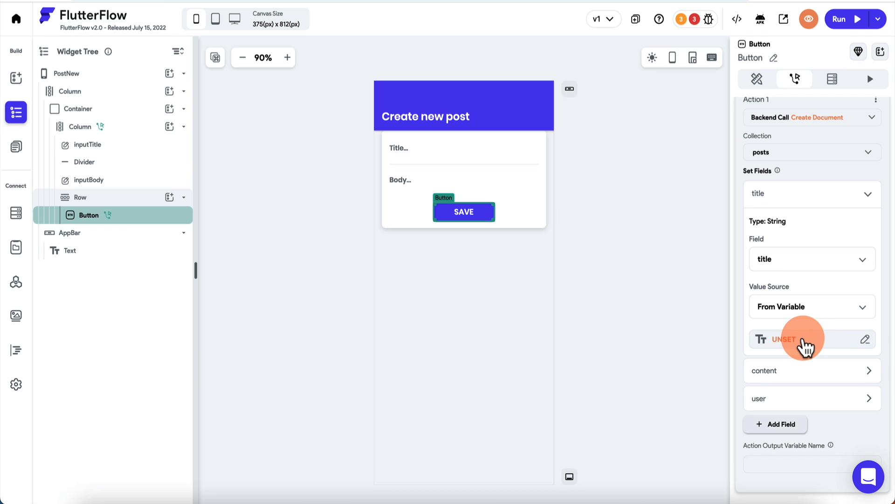
click(803, 346)
click(631, 405)
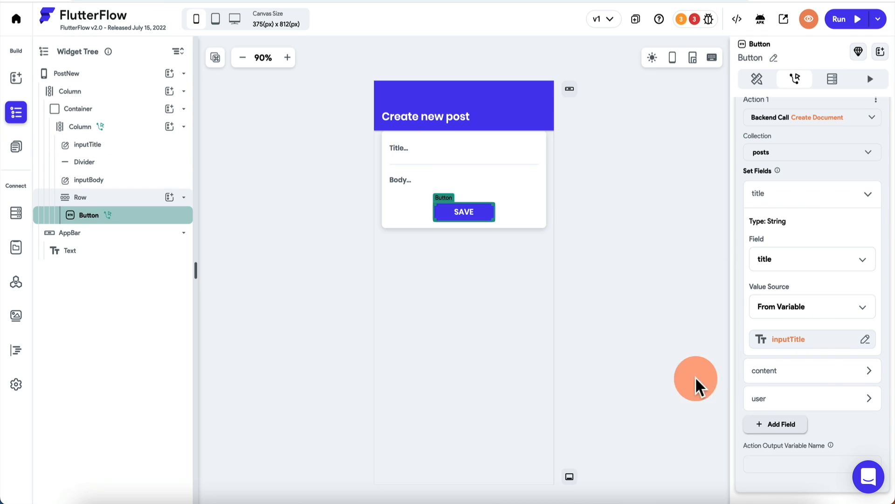
- Set the content field's value source to From Variable and bind it to inputBody
click(791, 372)
scroll(768, 376, down, 3)
click(796, 338)
click(790, 364)
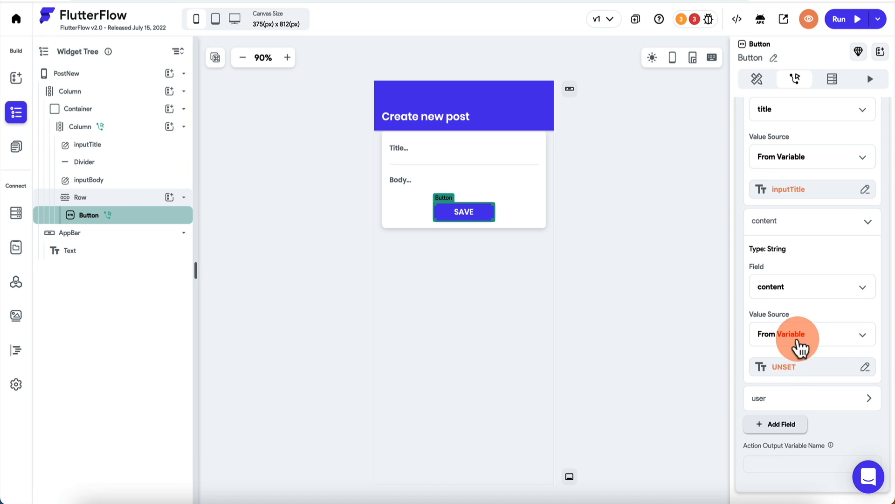
click(799, 364)
click(625, 422)
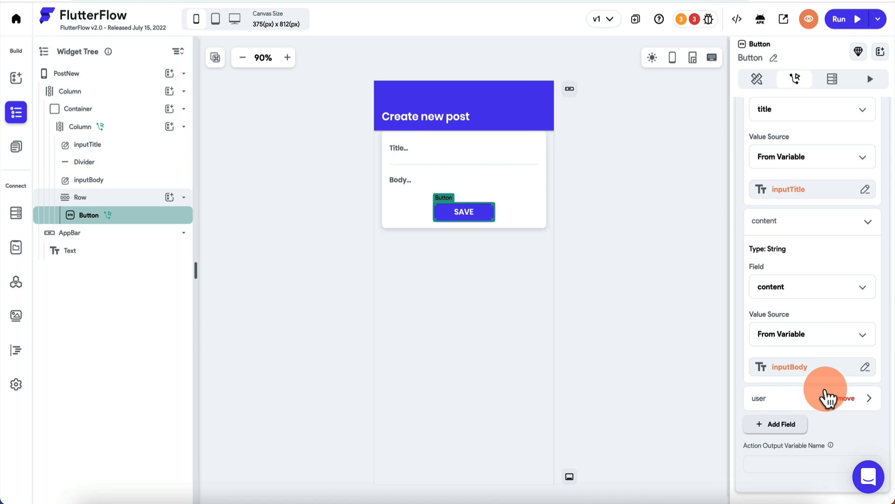
- Bind the action's user field to the authenticated user's User Reference
click(792, 400)
scroll(793, 378, down, 3)
click(798, 345)
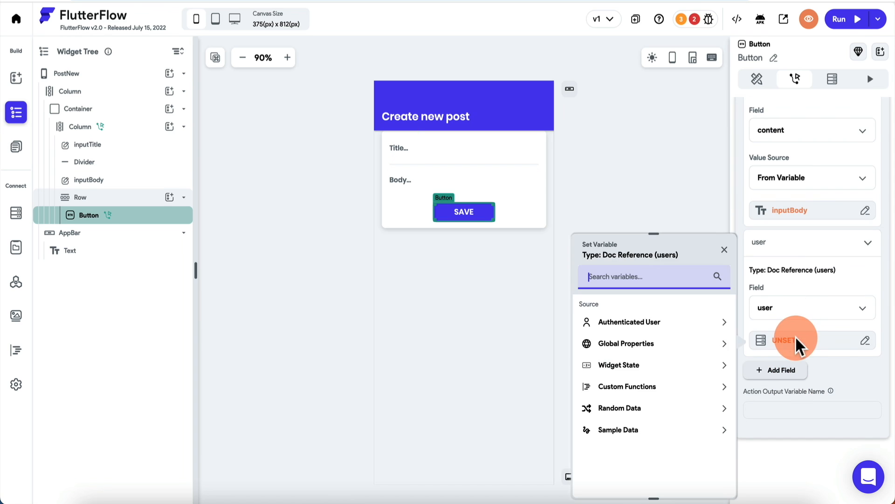
click(627, 321)
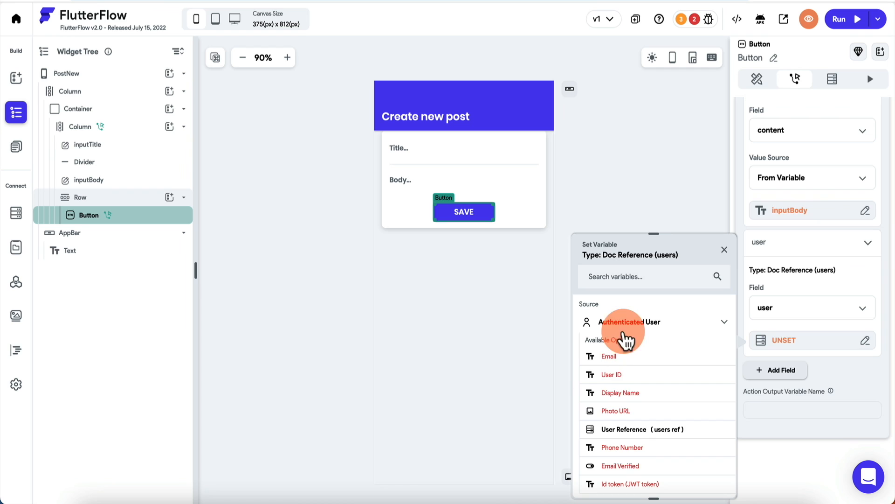
click(640, 434)
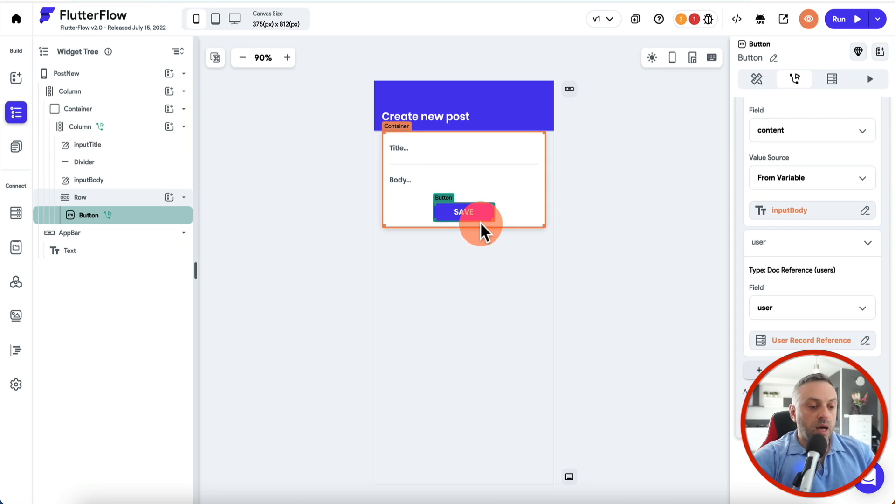
click(681, 177)
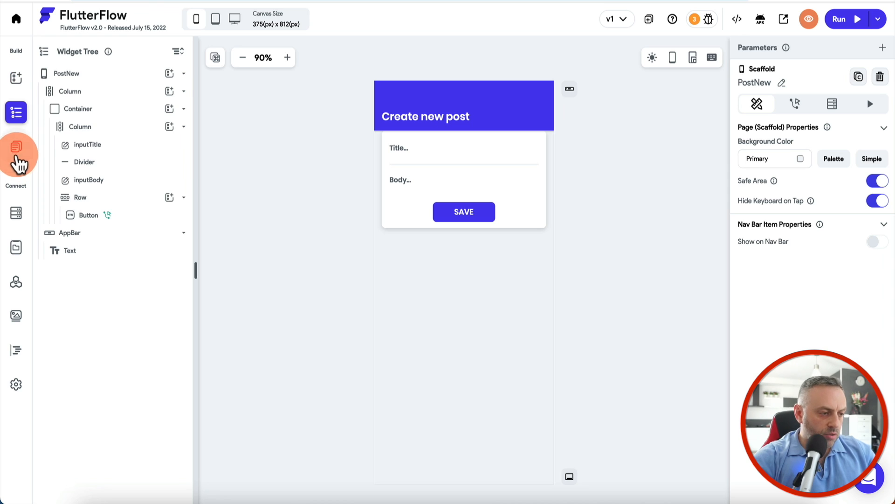
- Open the PostEdit page for editing
click(16, 149)
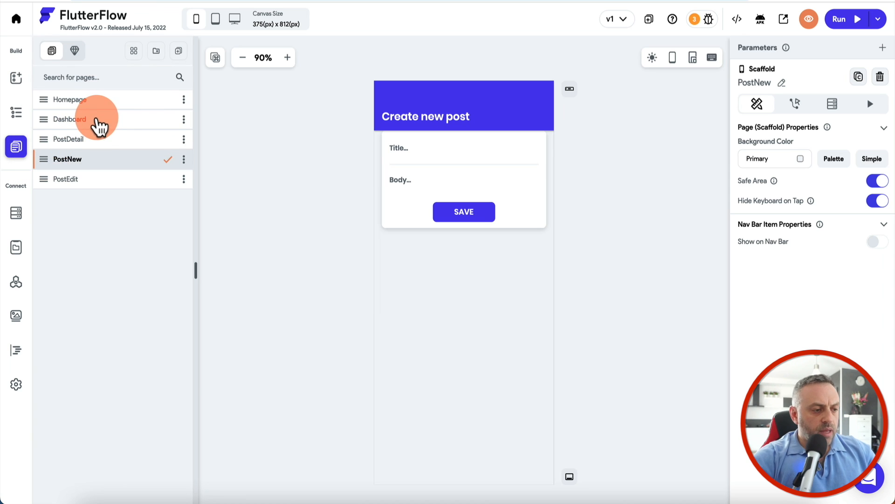
click(99, 123)
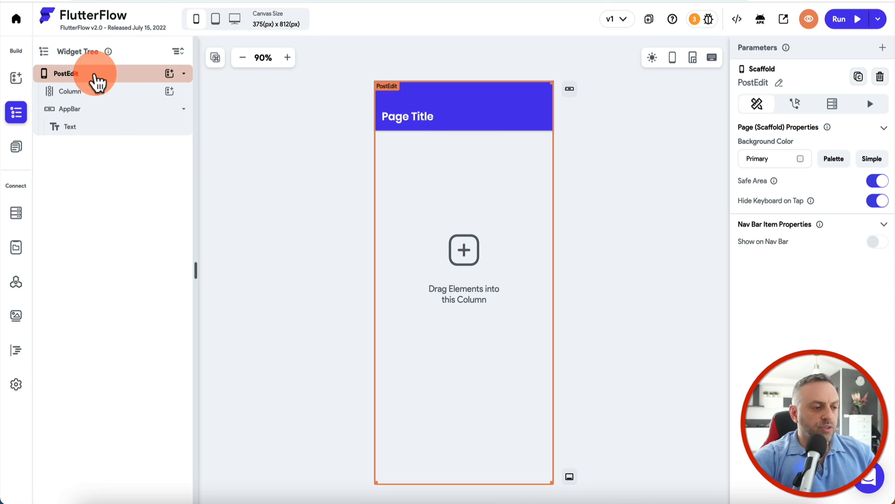
click(106, 91)
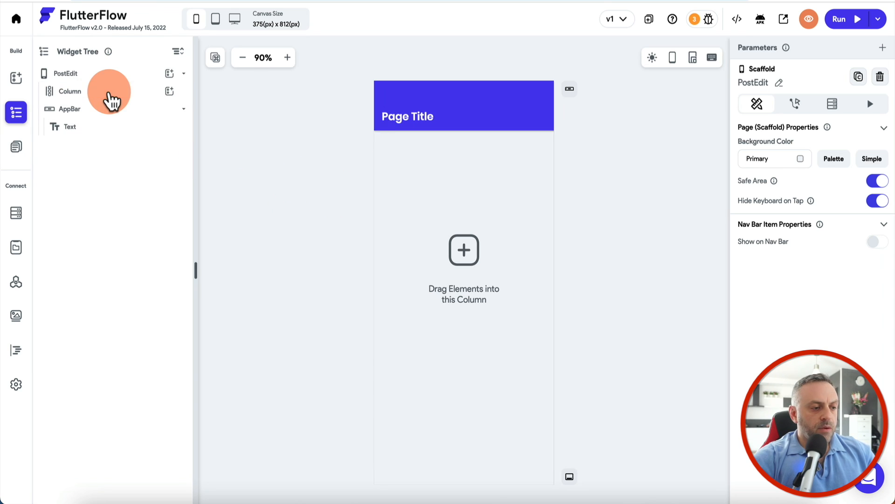
click(438, 208)
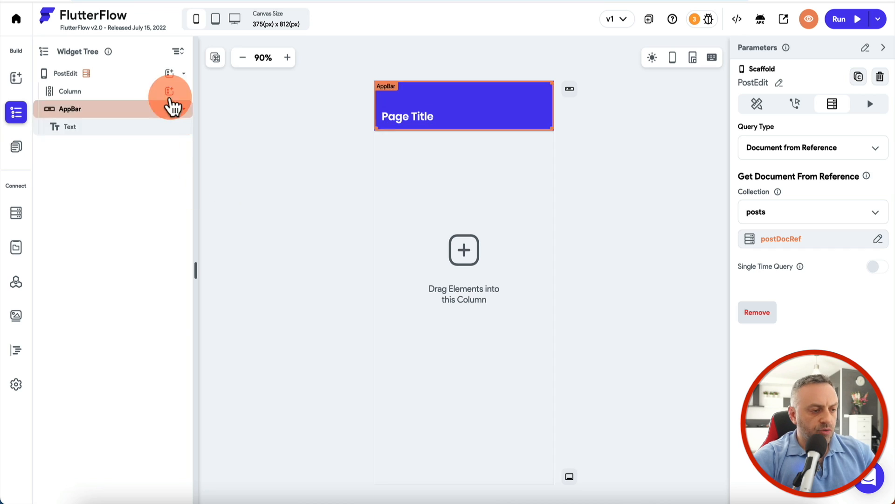
- Add a TextField to the Column on the PostEdit page
click(169, 91)
scroll(228, 229, down, 1)
scroll(230, 237, down, 10)
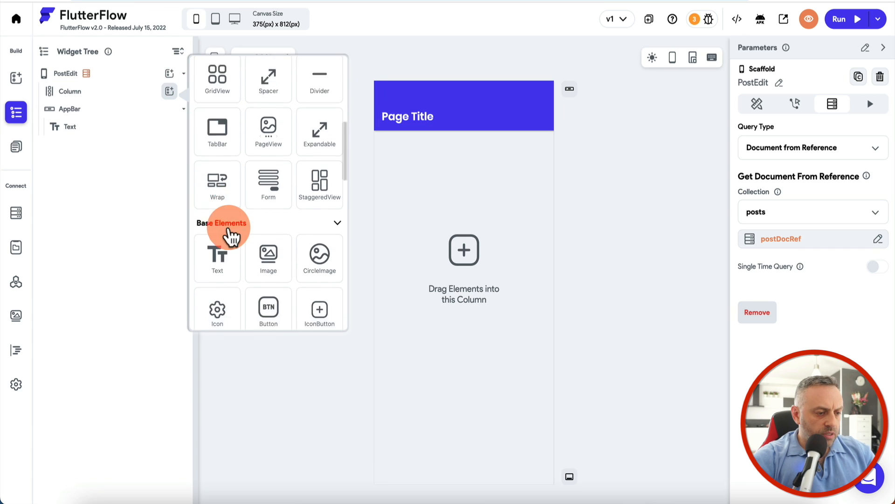
scroll(231, 237, down, 3)
scroll(250, 106, up, 15)
click(246, 100)
text(form)
click(272, 94)
key(ctrl+a)
key(BackSpace)
text(text)
scroll(240, 218, down, 2)
click(223, 261)
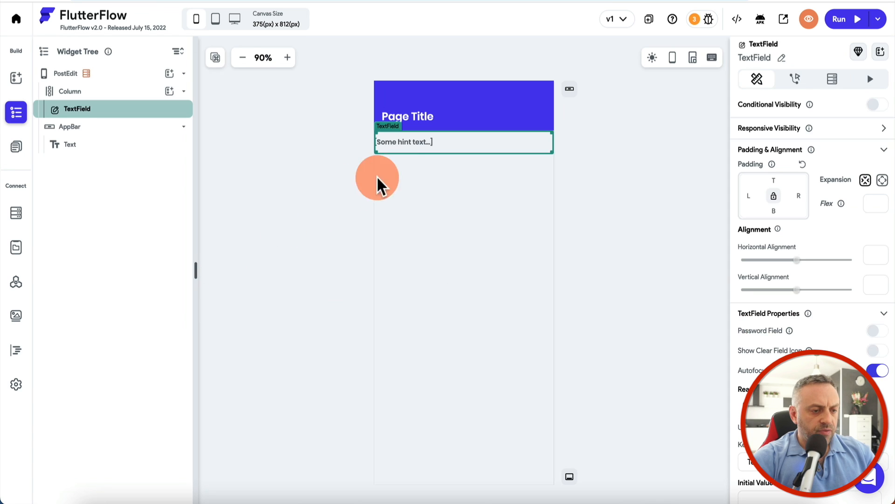
- Duplicate the TextField and add a Button to the same Column
right_click(116, 118)
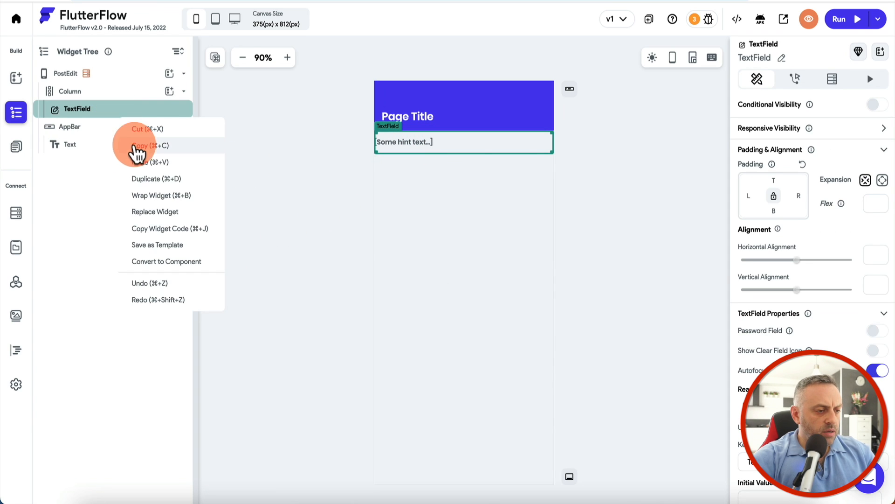
click(145, 178)
click(173, 91)
text(button)
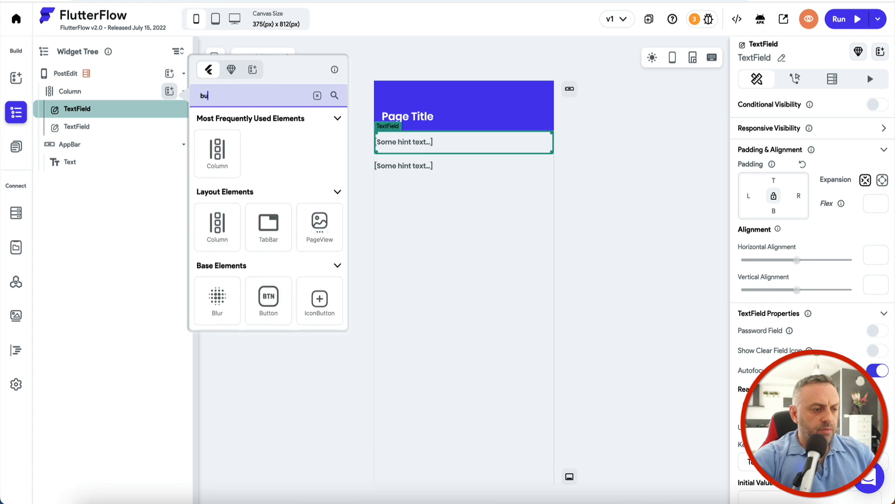
click(246, 130)
click(143, 150)
- Clear the first TextField's hint text and bind its initial value to the posts Document's title
click(421, 139)
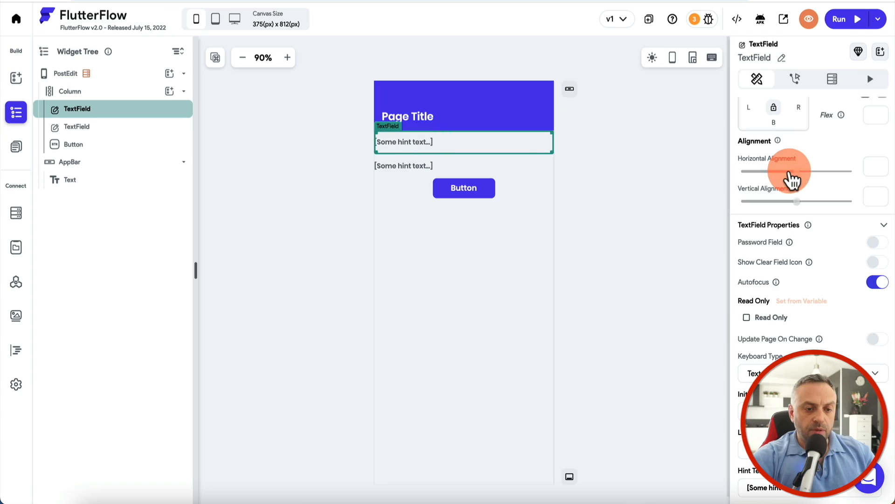
scroll(788, 172, up, 3)
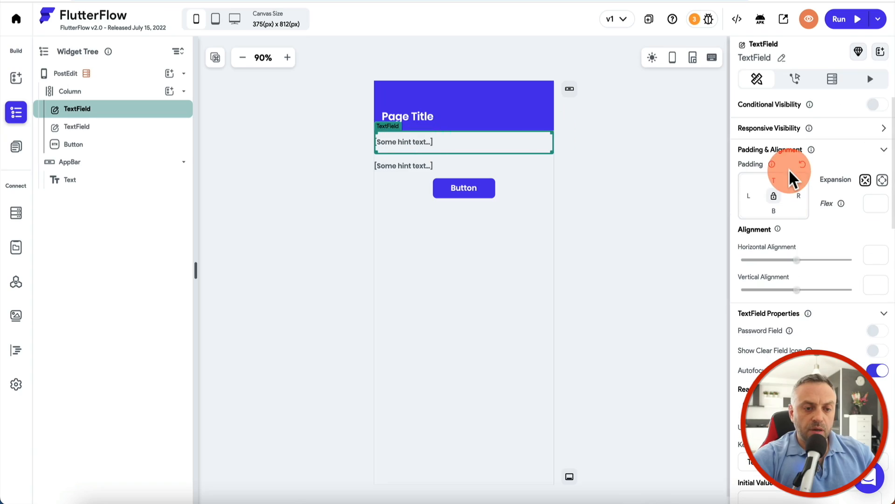
scroll(773, 176, down, 9)
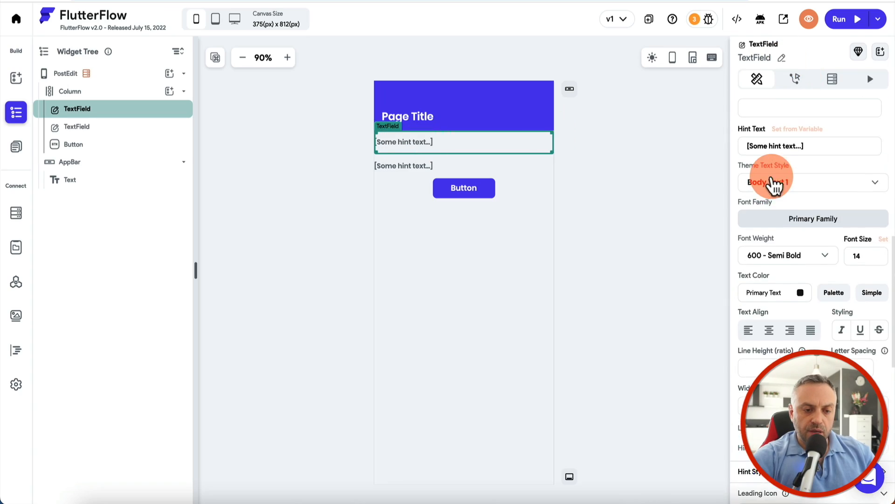
scroll(773, 180, up, 2)
triple_click(789, 235)
key(BackSpace)
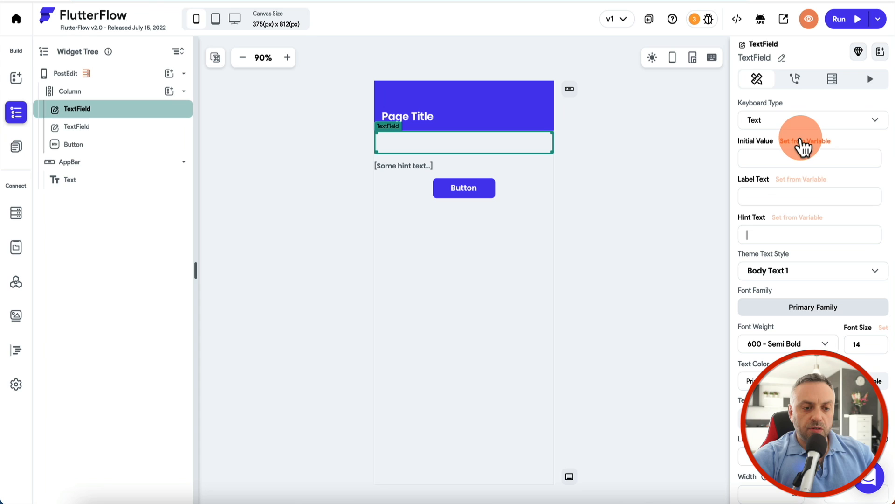
click(803, 143)
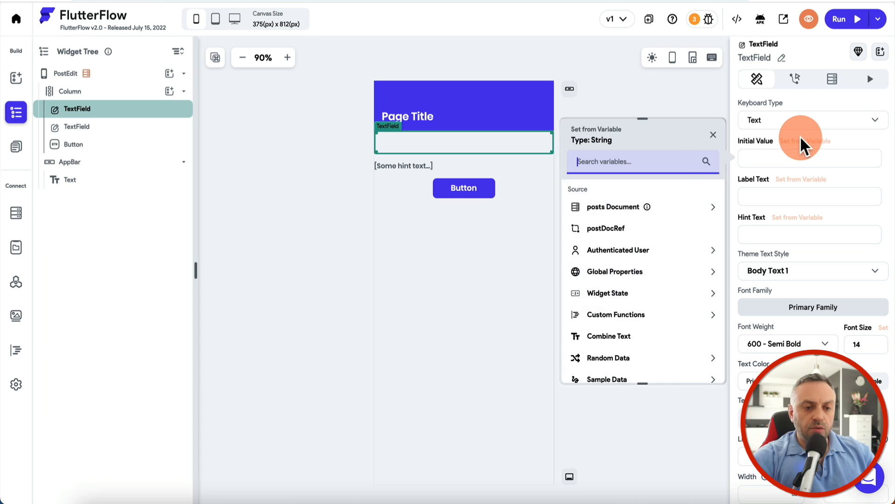
click(614, 210)
click(607, 240)
- Clear the second TextField's hint text and bind its initial value to the posts Document's content
click(423, 157)
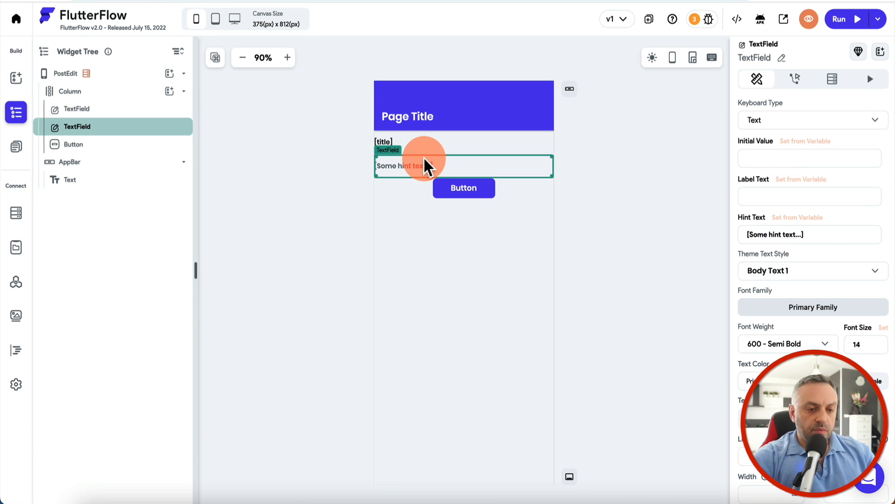
click(806, 140)
click(614, 207)
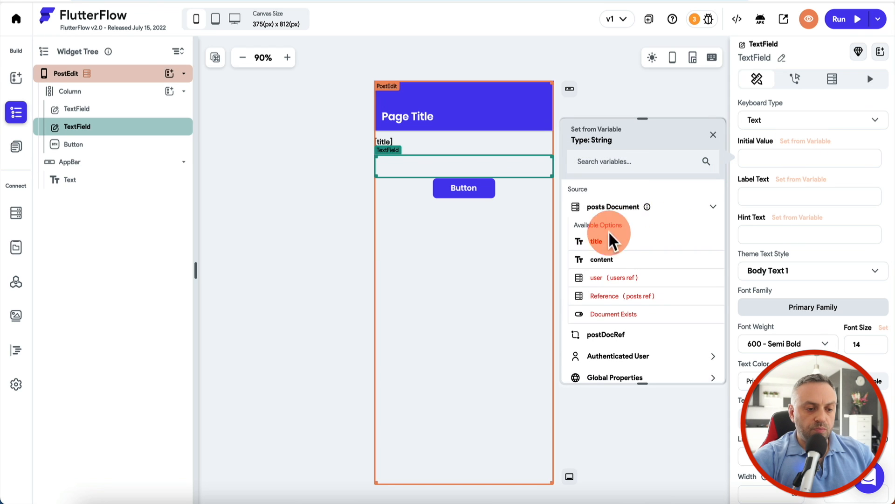
click(601, 259)
click(586, 112)
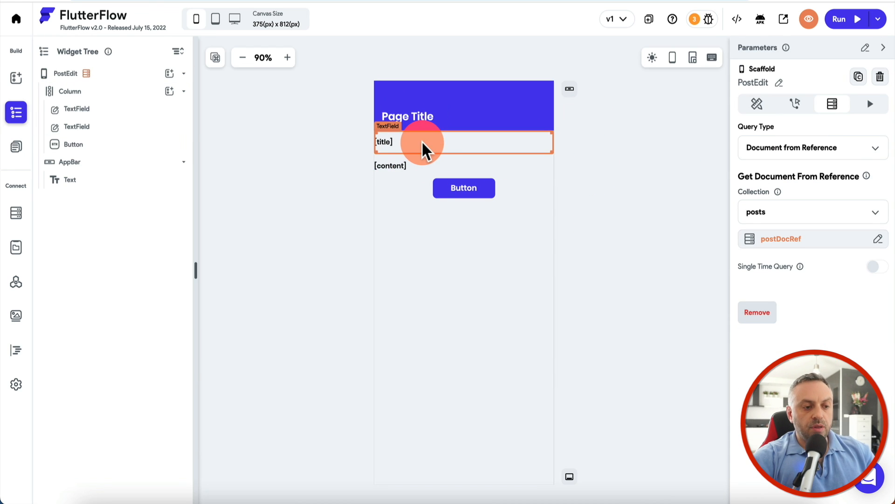
- Give the Button an On Tap backend call action of type Update Document
click(469, 189)
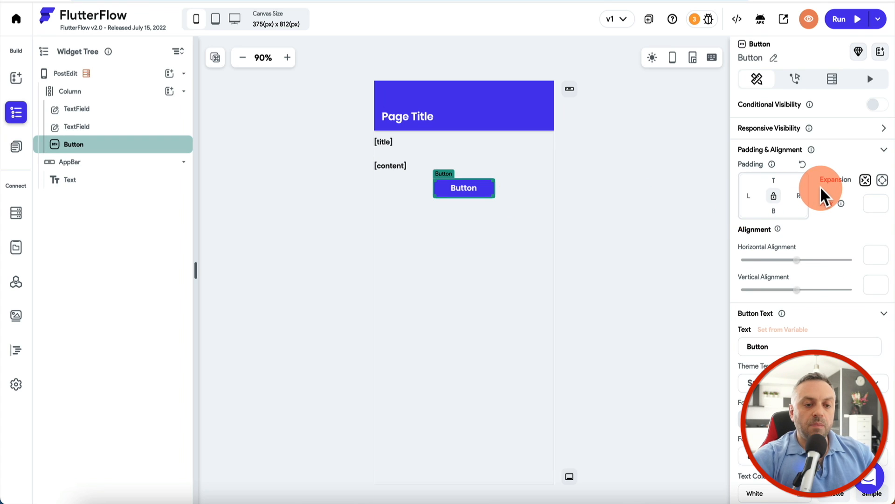
scroll(820, 186, down, 8)
scroll(821, 186, up, 8)
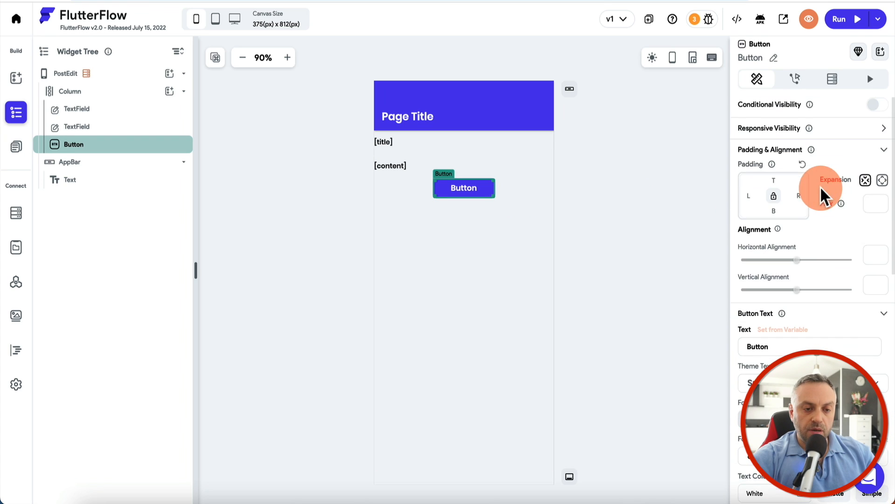
click(800, 84)
click(810, 164)
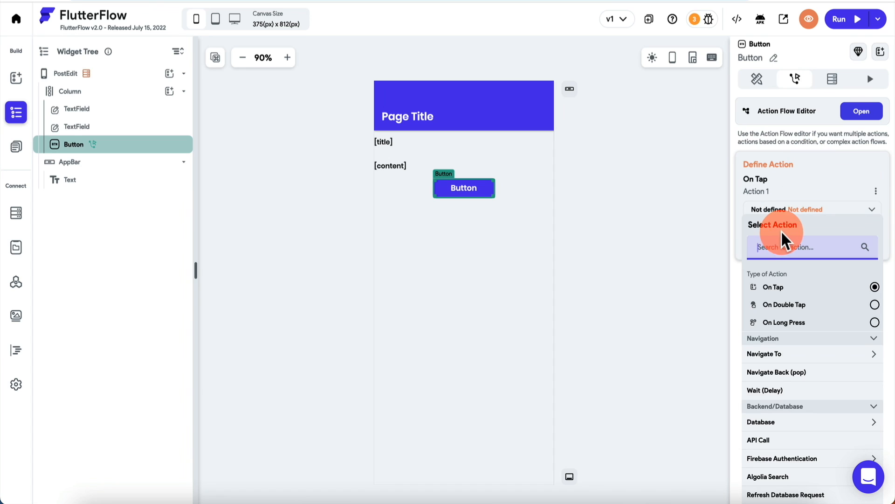
text(data)
click(773, 362)
click(776, 387)
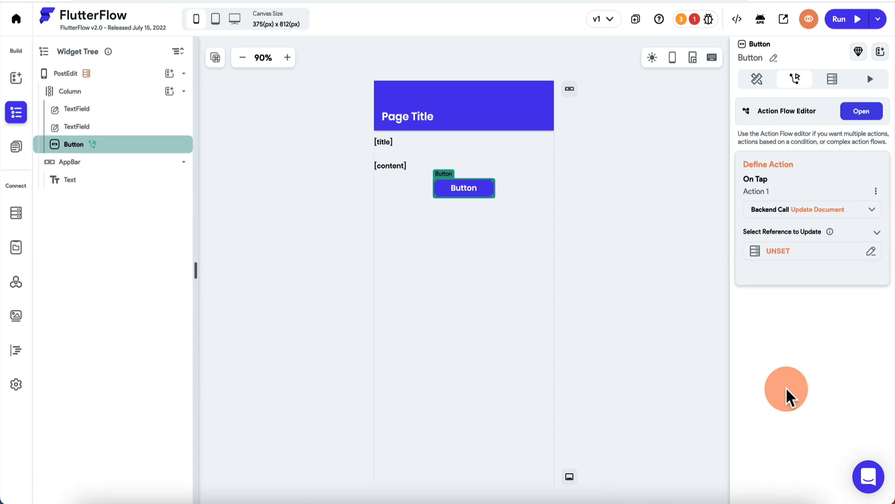
- Set postDocRef as the reference to update and add the title and content fields to the action
click(781, 255)
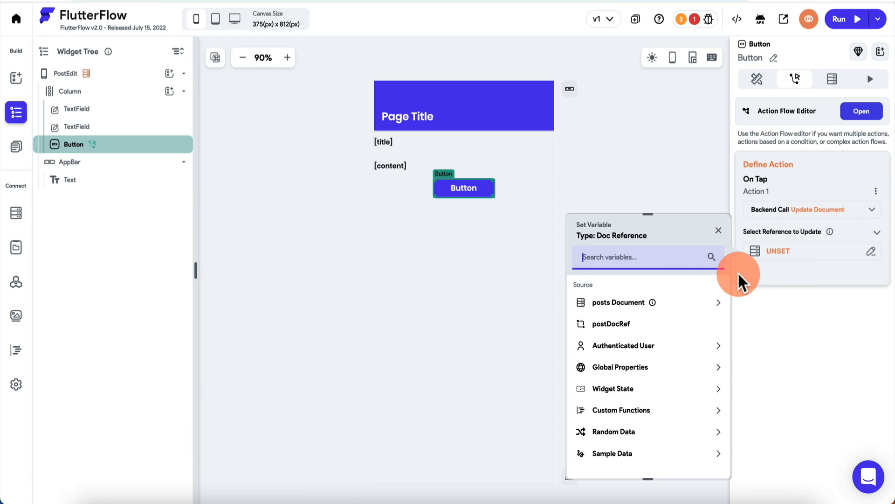
click(622, 323)
click(770, 303)
click(778, 321)
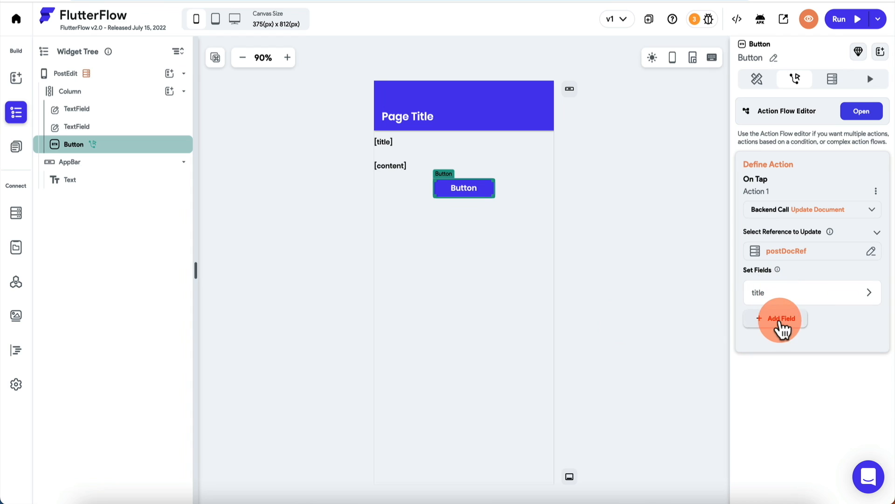
- Set the action's title field to From Variable and bind it to the title widget state
click(795, 295)
scroll(793, 373, down, 2)
click(803, 324)
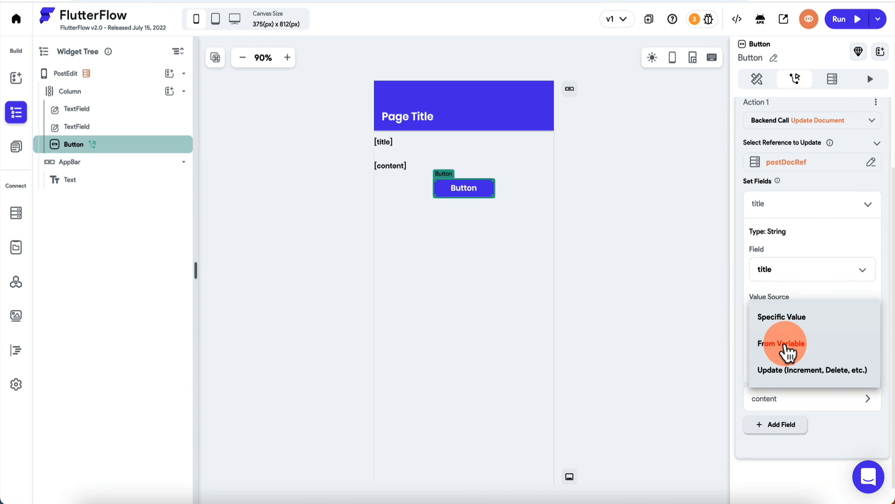
click(786, 346)
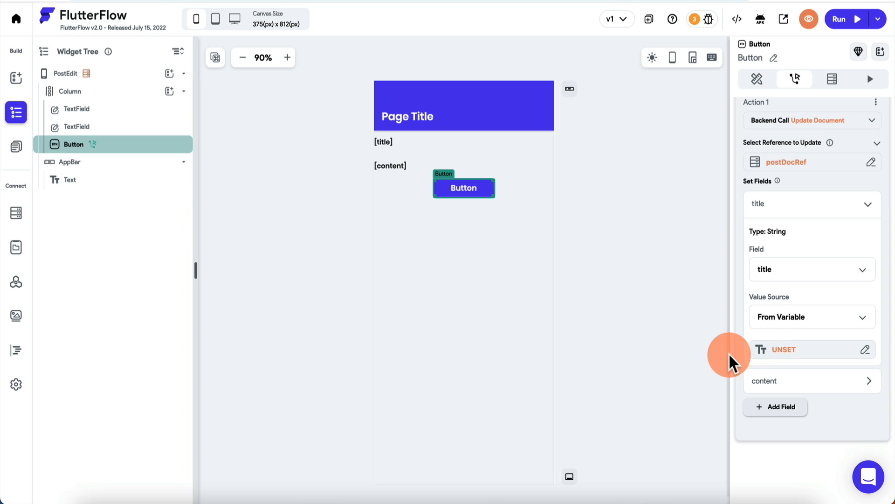
click(778, 351)
click(620, 409)
click(622, 447)
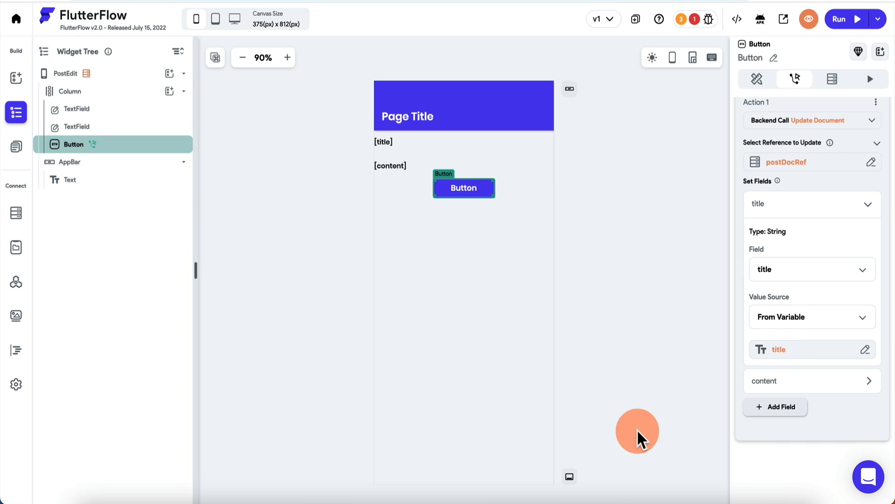
- Set the action's content field to From Variable and bind it to the content widget state
click(798, 386)
scroll(798, 354, down, 4)
click(797, 325)
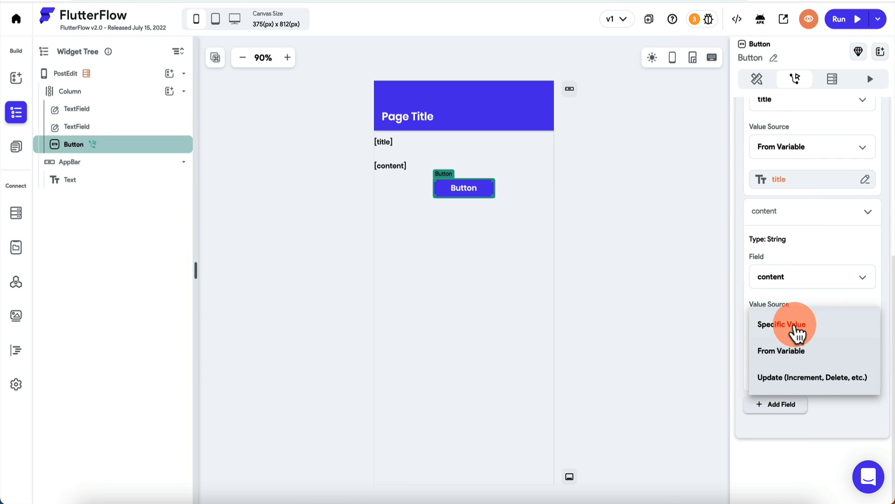
click(792, 354)
click(785, 383)
click(630, 412)
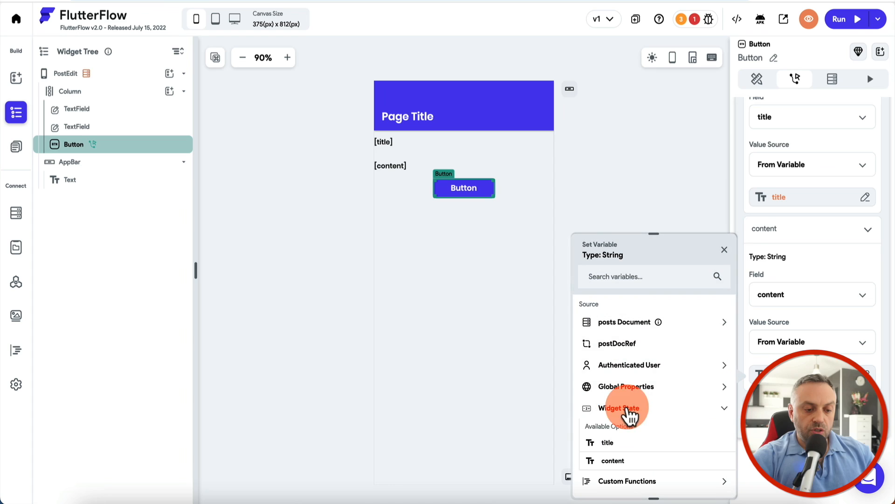
click(615, 462)
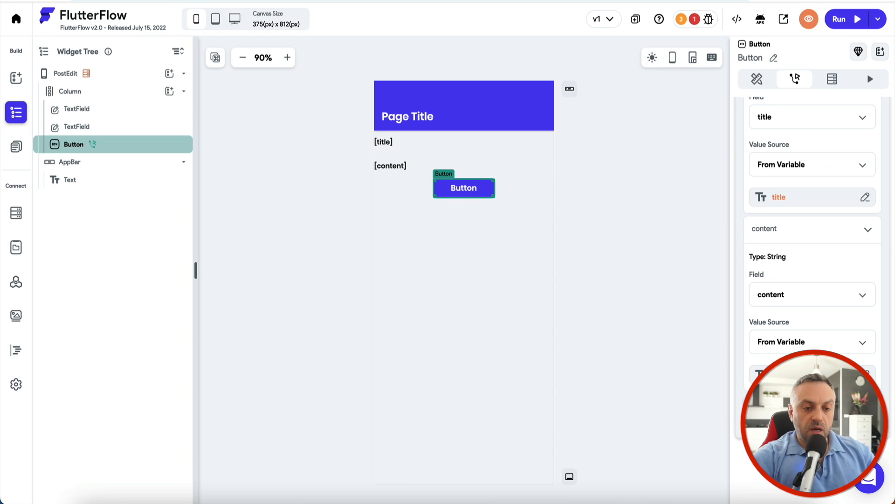
scroll(813, 261, up, 5)
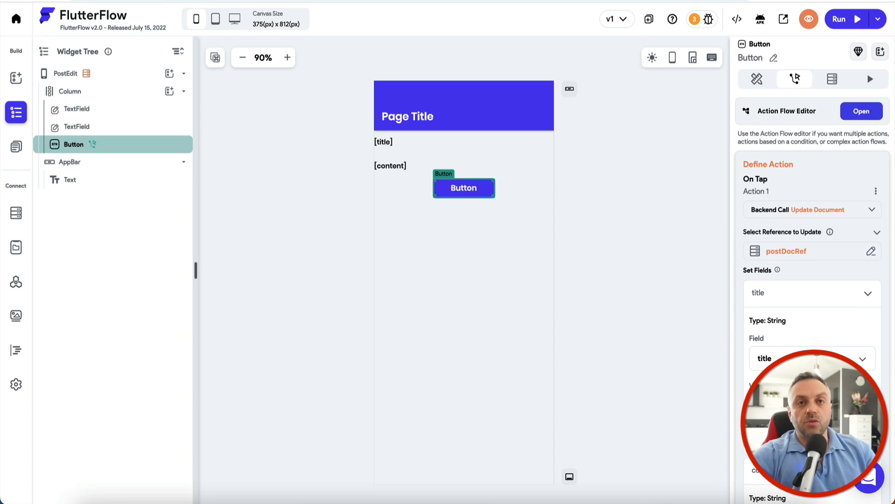
click(643, 220)
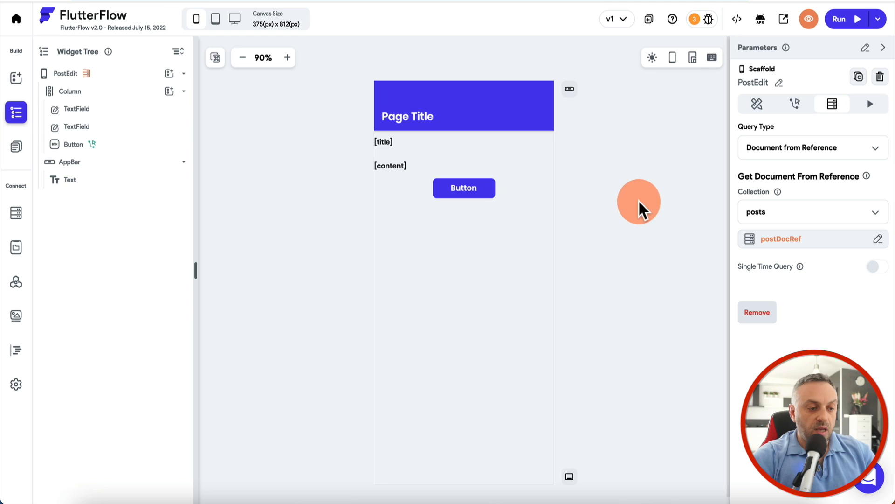
- Bind the app bar's page title text to the posts Document's title
click(424, 119)
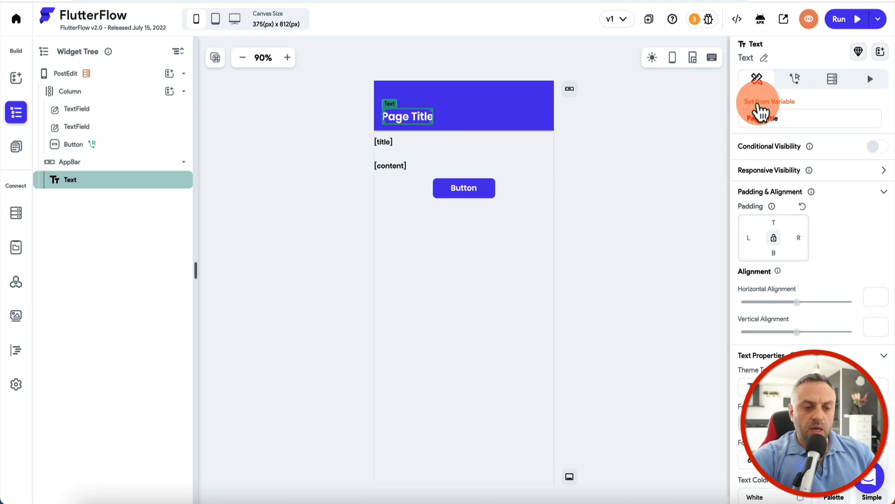
click(774, 102)
click(616, 171)
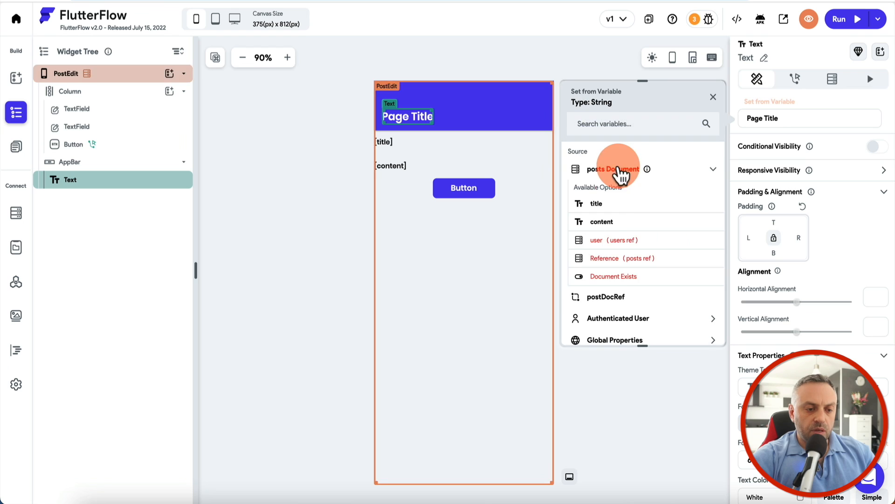
click(610, 205)
click(620, 379)
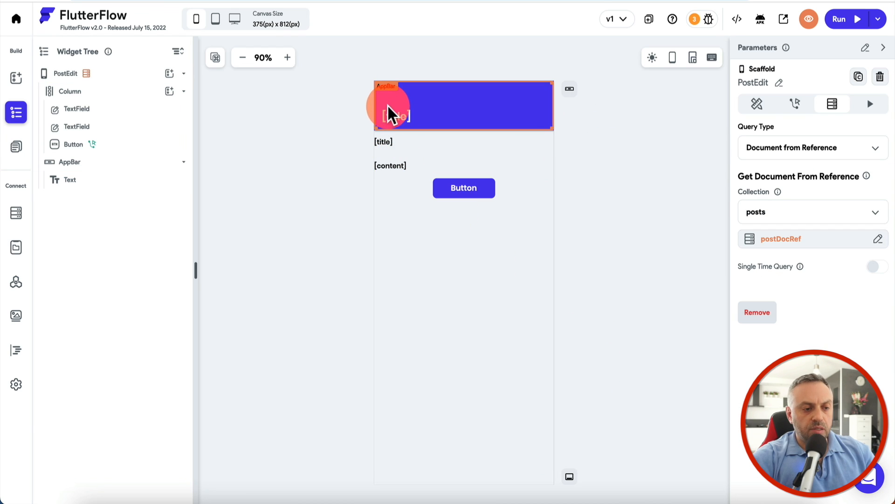
click(467, 189)
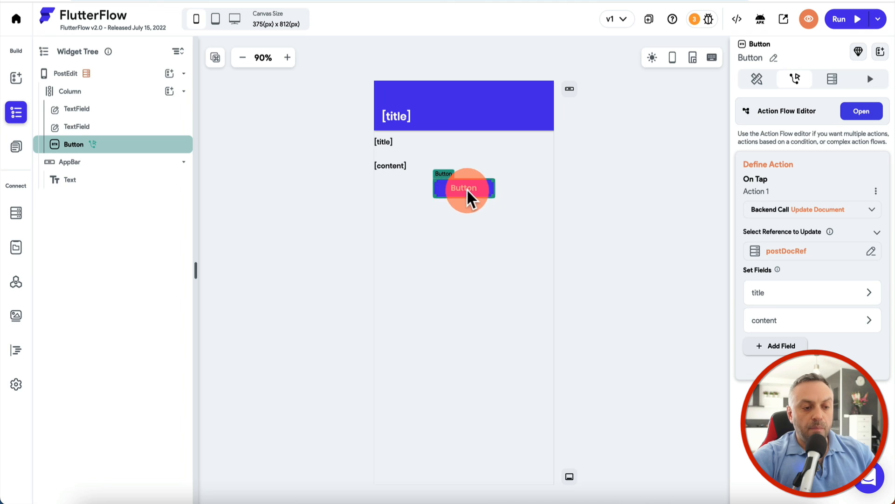
click(310, 217)
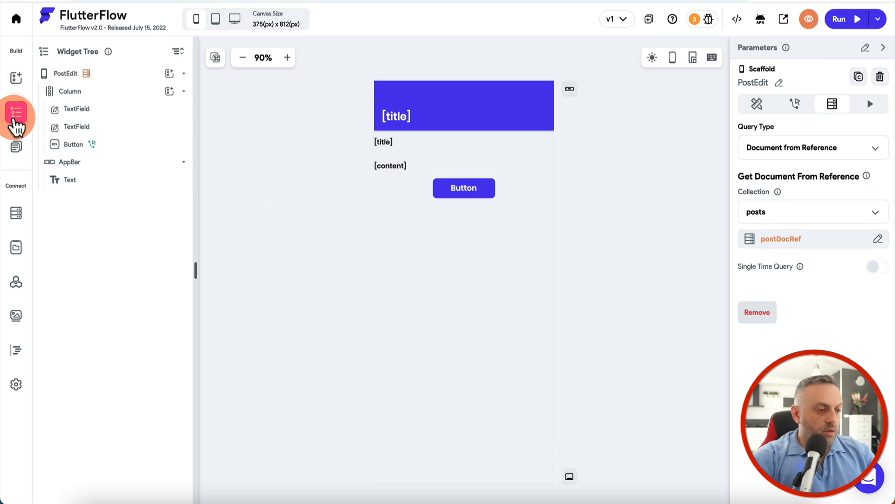
- Review the PostNew save action and compare the app bars of the PostDetail, PostNew and PostEdit pages
click(17, 148)
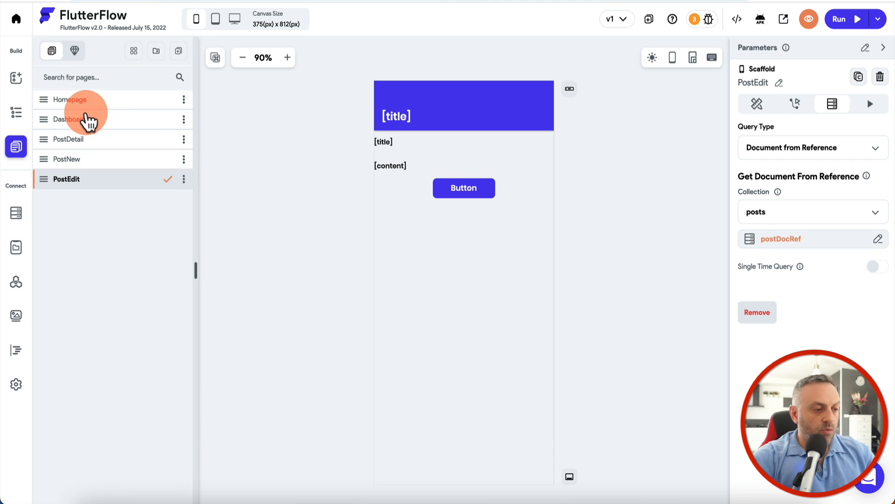
click(77, 159)
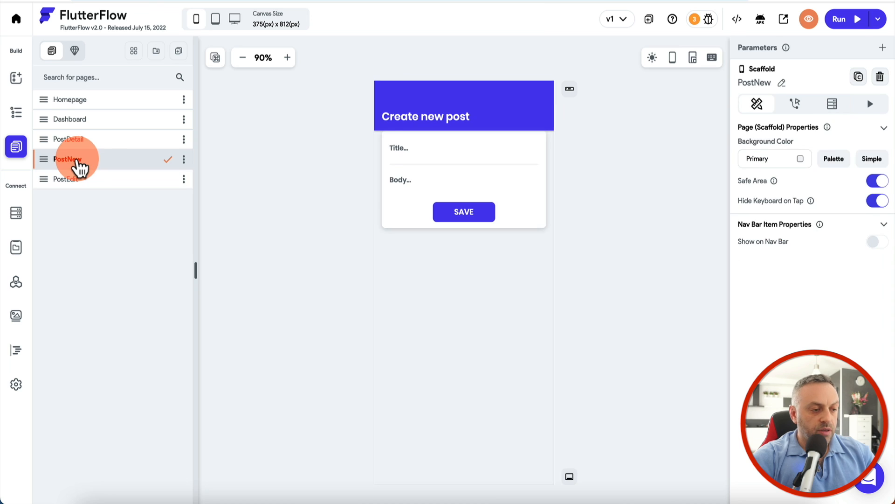
click(488, 208)
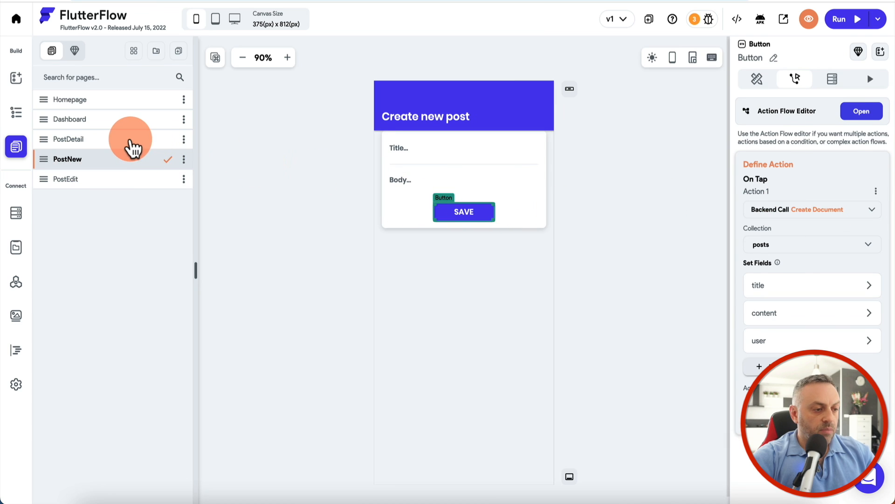
click(132, 140)
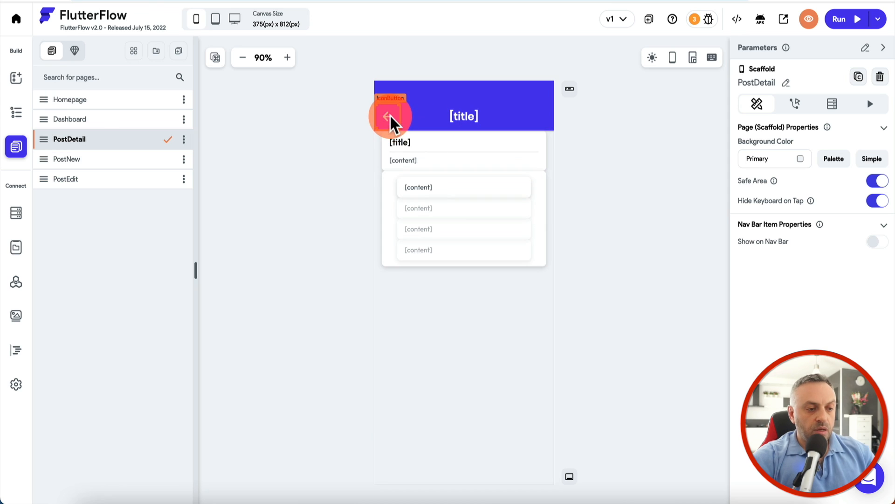
click(106, 159)
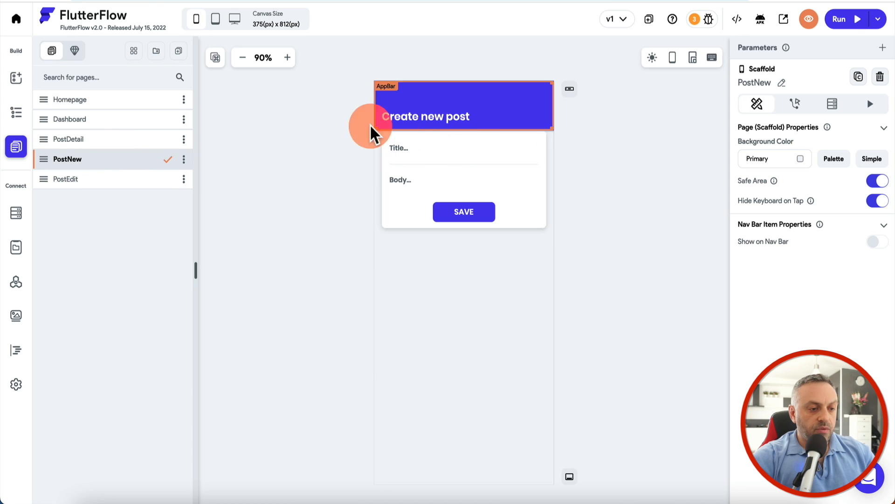
click(136, 182)
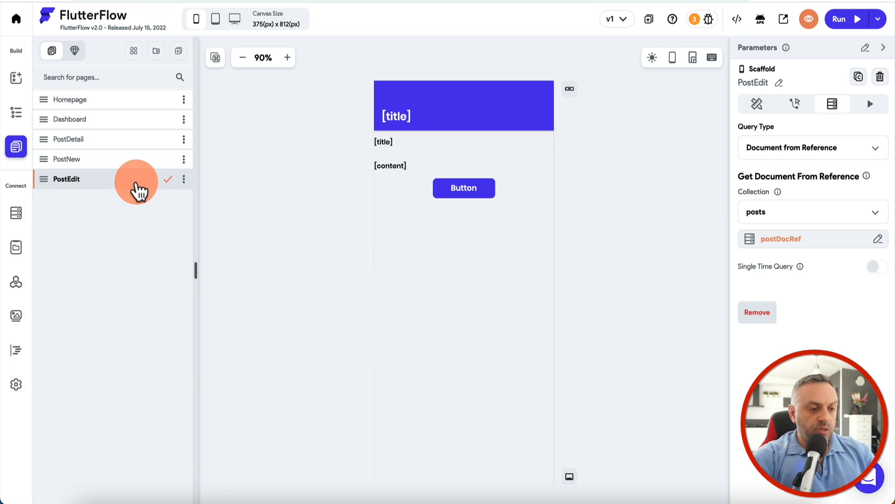
- On the Dashboard, pass postDocRef in the edit icon's Post Edit navigation and bind it to the posts Document's Reference
click(136, 120)
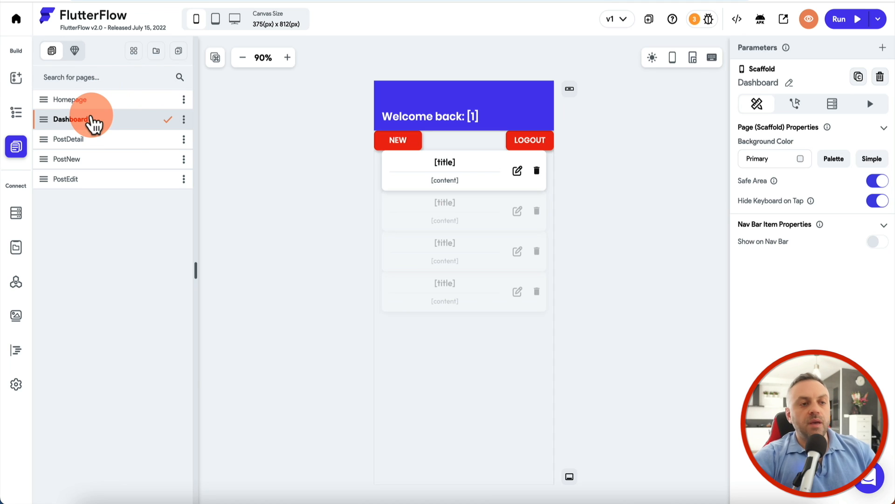
click(517, 170)
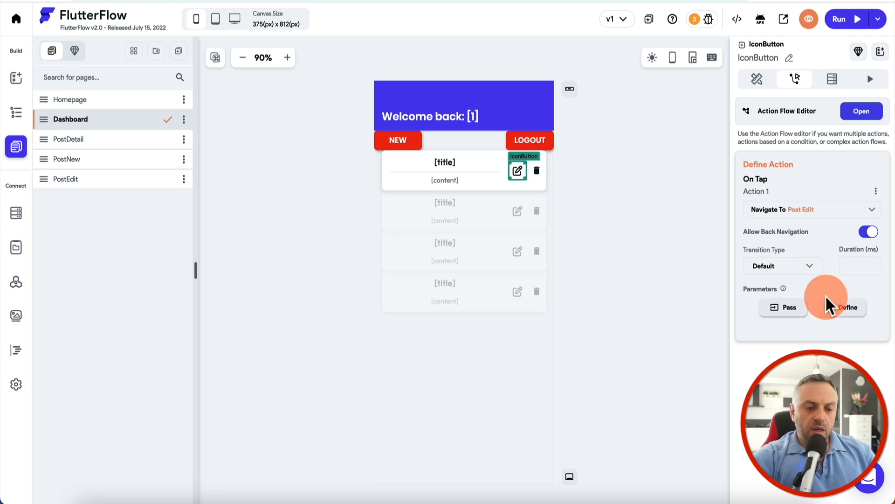
click(785, 308)
click(786, 311)
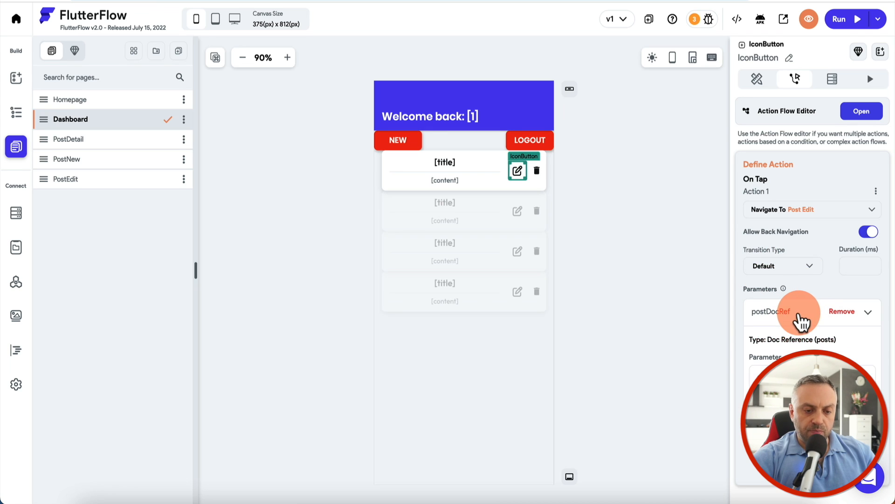
click(788, 422)
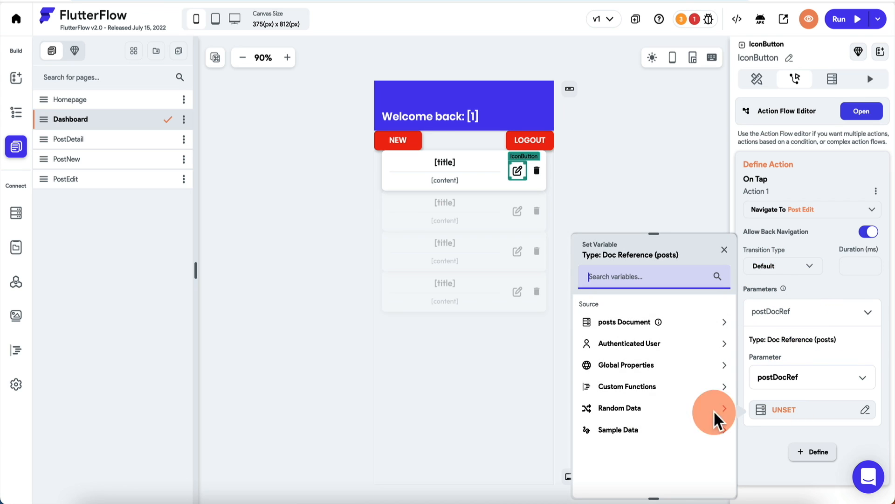
click(655, 324)
click(634, 412)
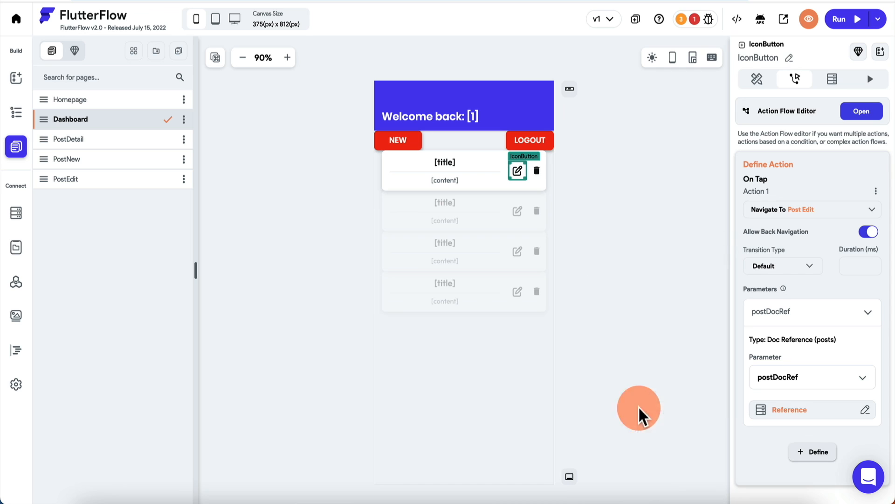
click(567, 206)
- Check the tap actions on the Dashboard's delete and edit icons and its NEW and LOGOUT buttons
click(536, 171)
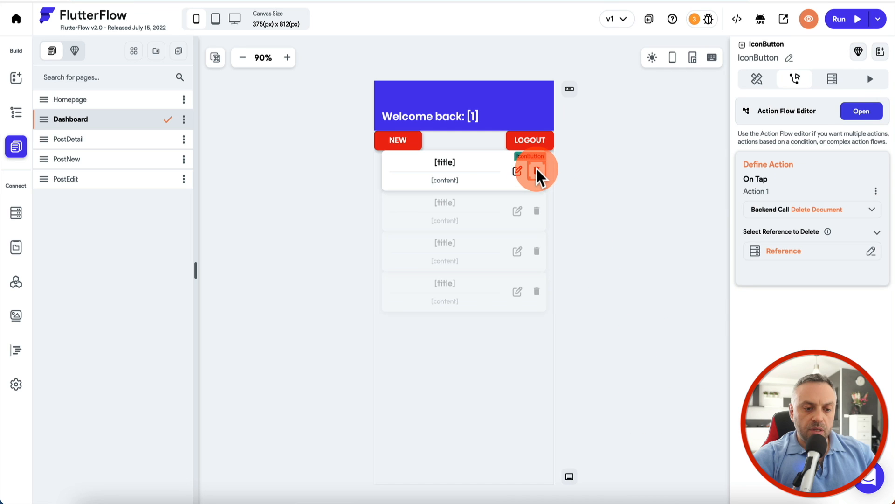
click(518, 170)
click(405, 143)
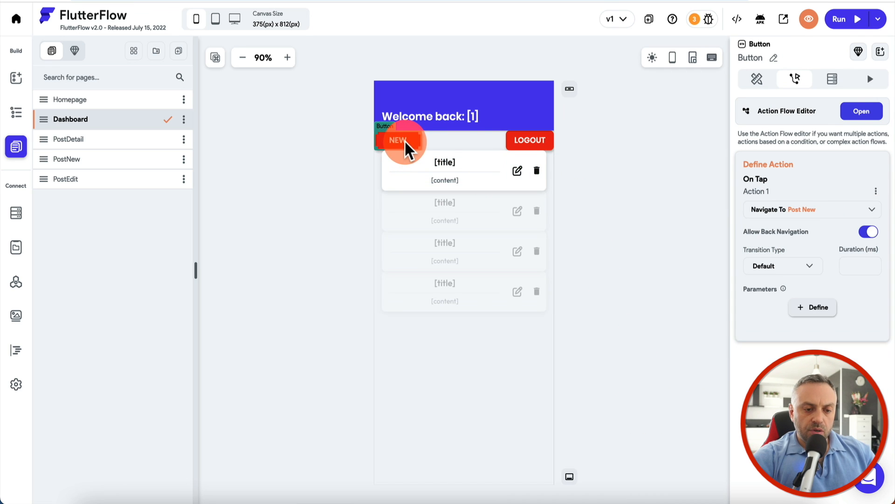
click(526, 141)
click(517, 171)
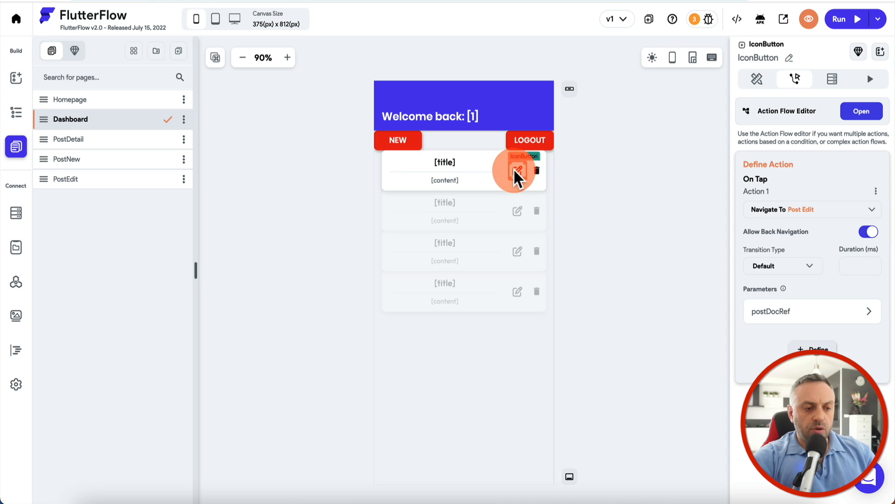
click(325, 196)
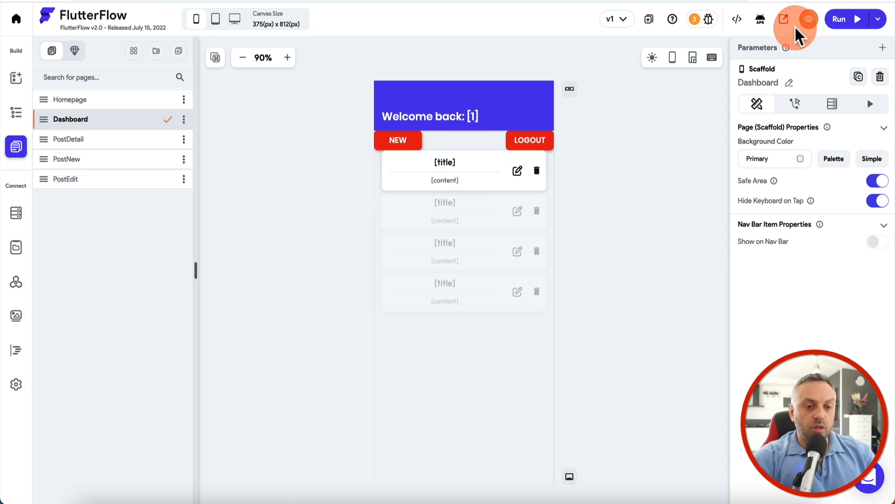
- Preview the app and edit the "title 2" post, setting its title to "title 2 - new" and content to "content 2 - new"
click(854, 26)
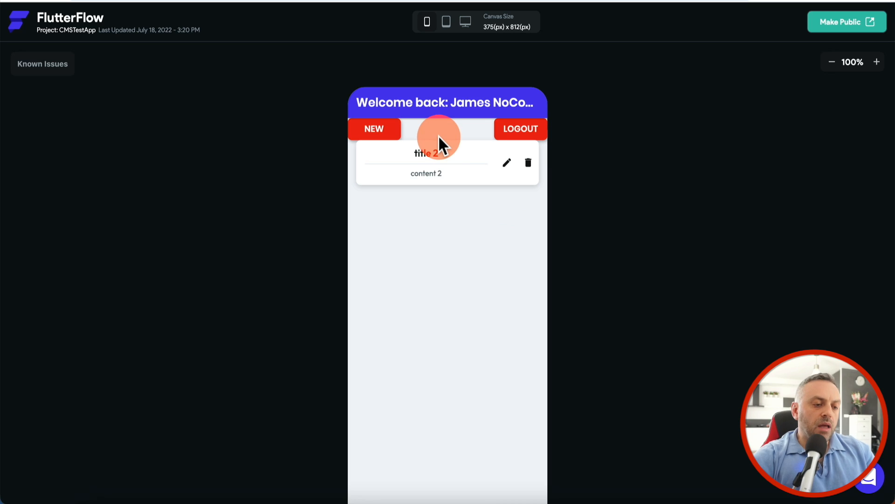
click(506, 165)
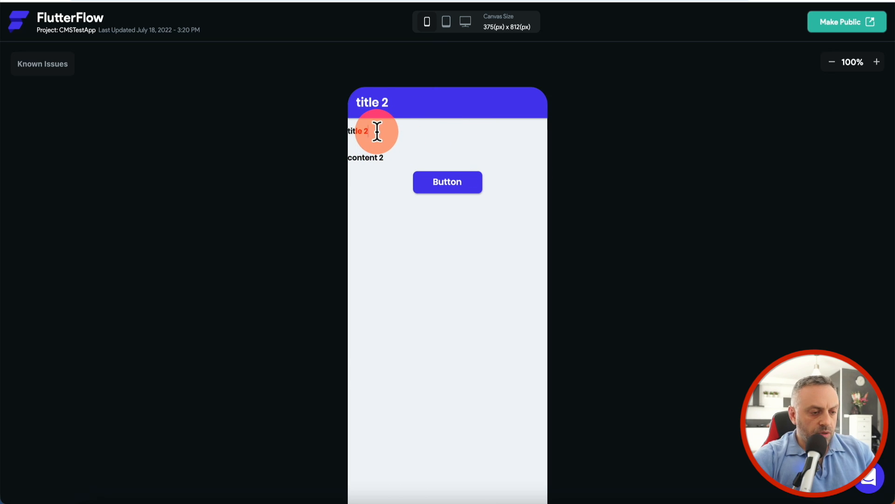
click(404, 134)
key(BackSpace)
key(BackSpace)
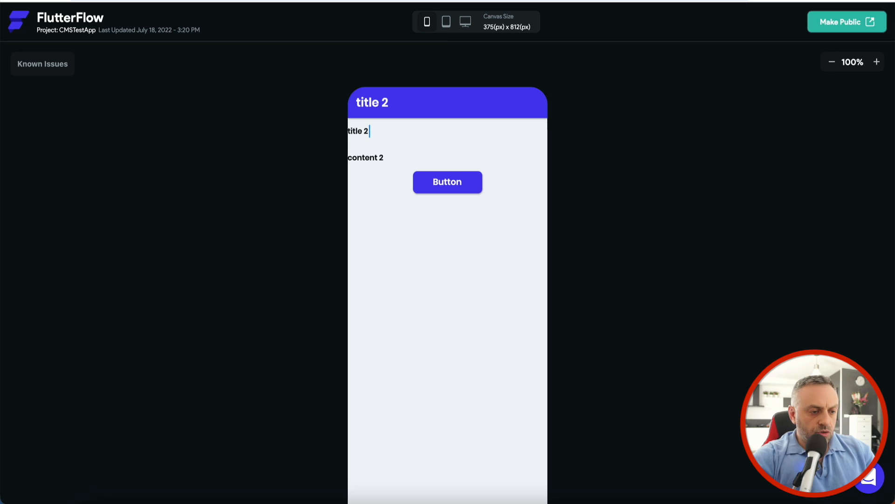
text(2 -)
text(new)
click(404, 159)
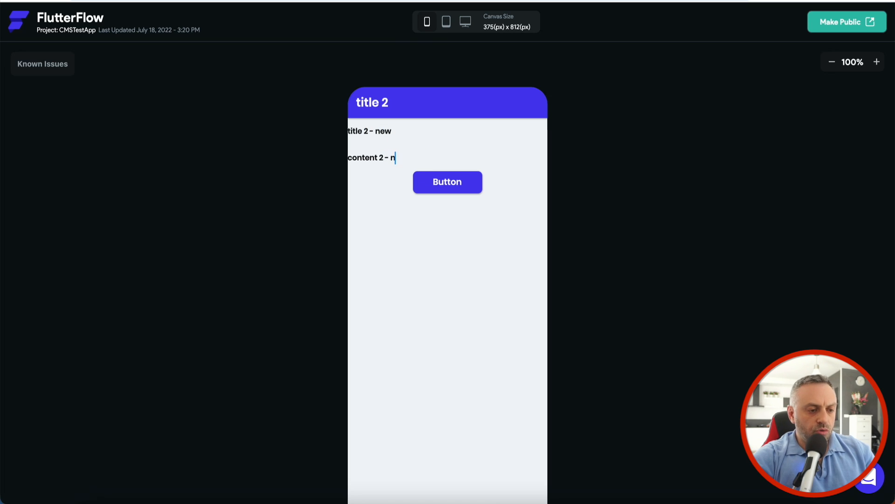
text(- new)
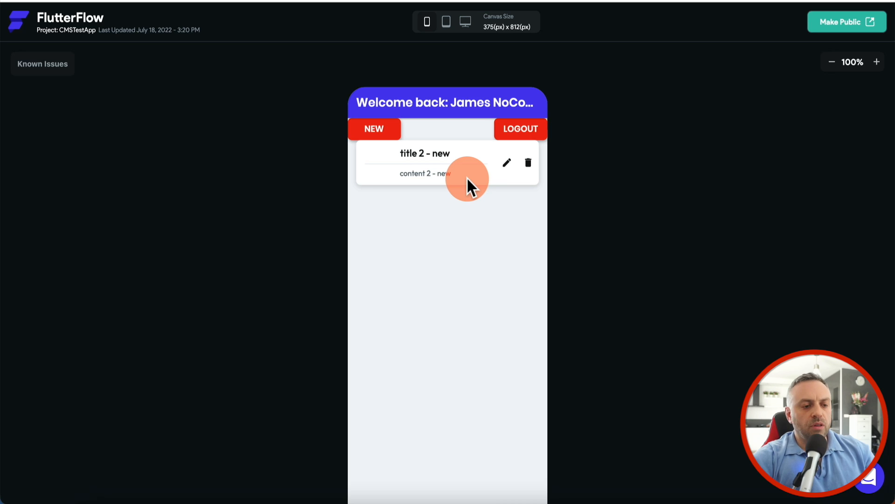
- Create and save a post in the preview with title "New 1" and body "Content New 1"
click(379, 132)
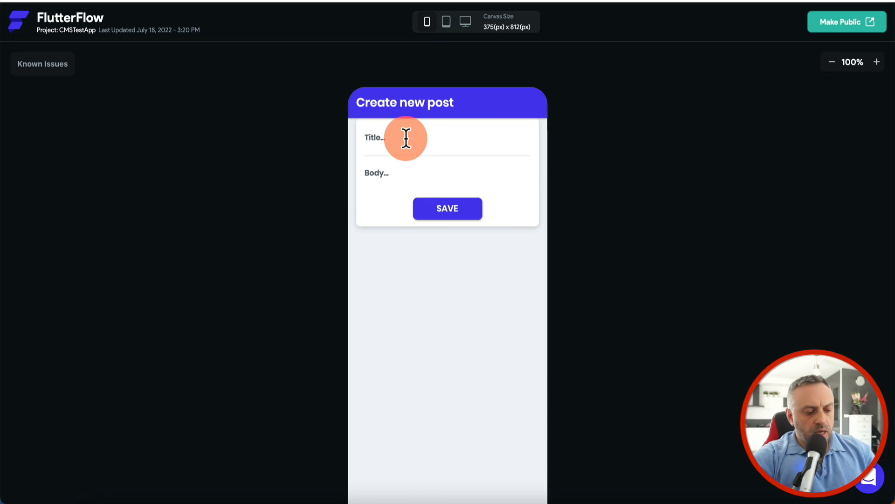
text(New 1)
click(398, 174)
text(Content)
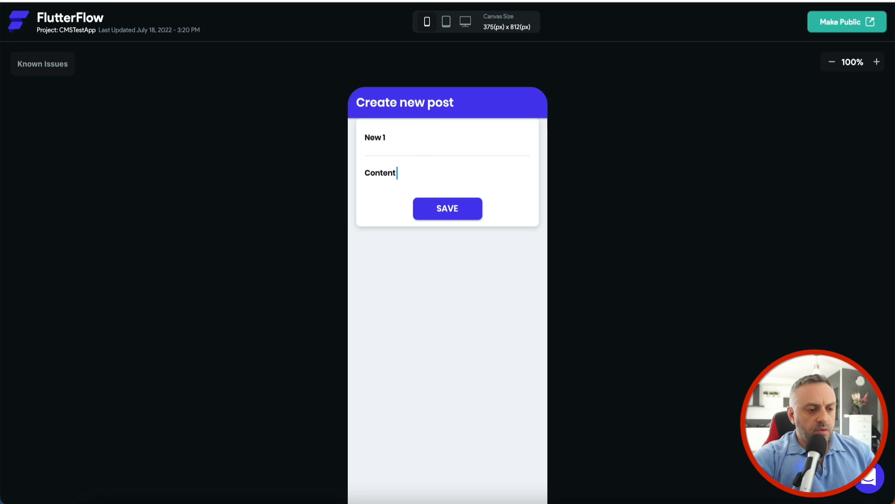
click(433, 211)
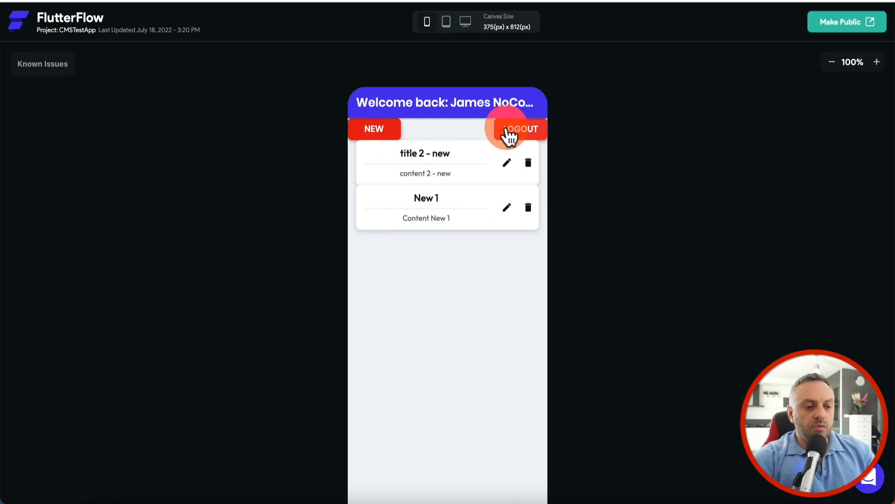
click(508, 164)
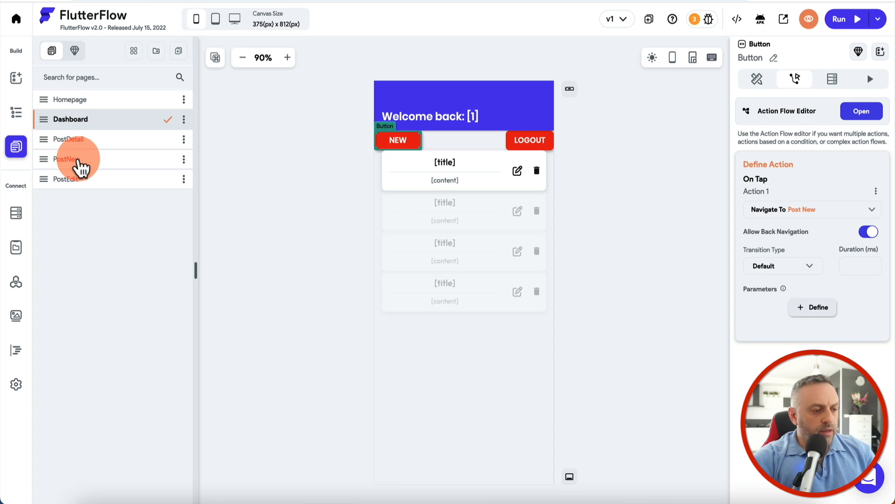
- Add a second On Tap action after Create Document on the PostNew page's SAVE button
click(68, 161)
click(483, 219)
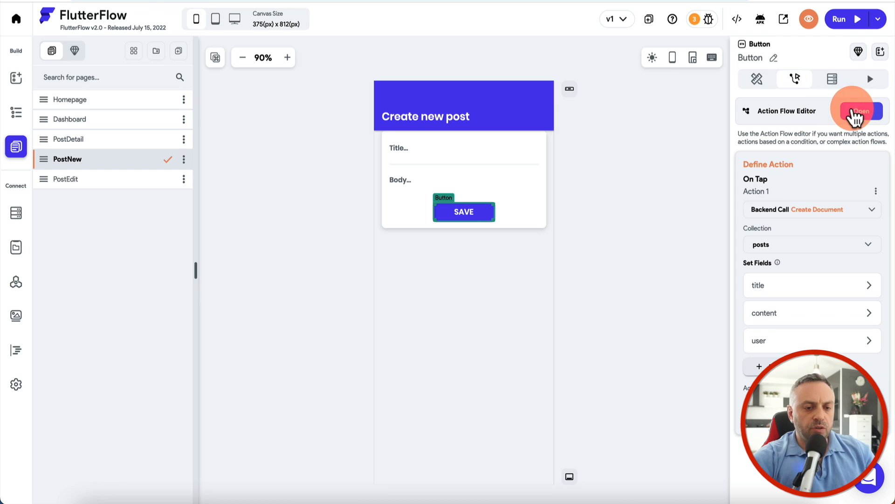
click(857, 114)
click(357, 163)
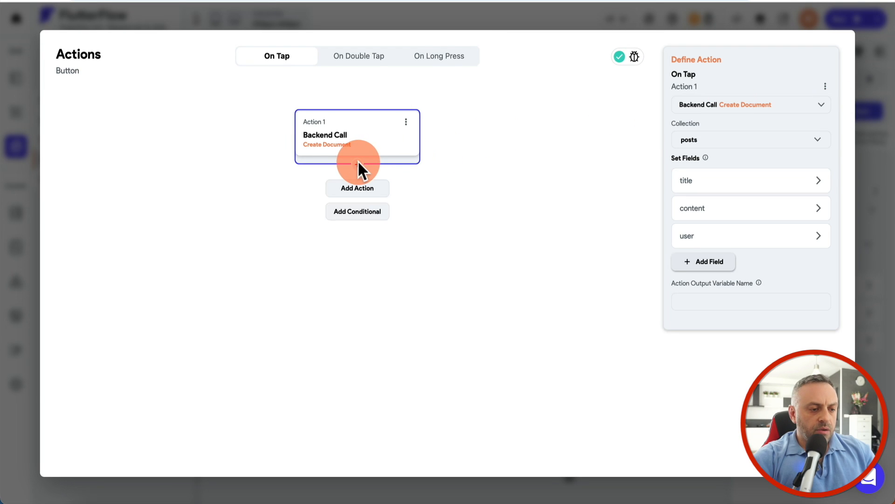
click(366, 195)
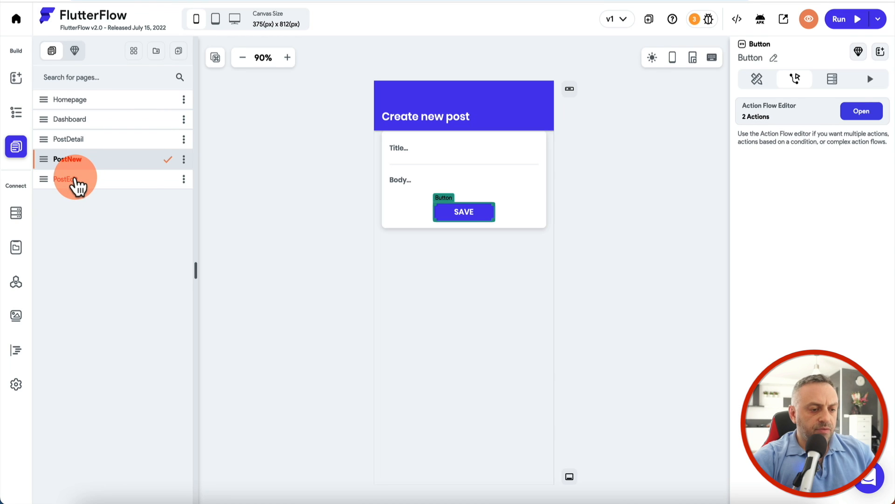
- Add a Navigate Back (pop) action after Update Document on the PostEdit page's button
click(76, 185)
click(469, 194)
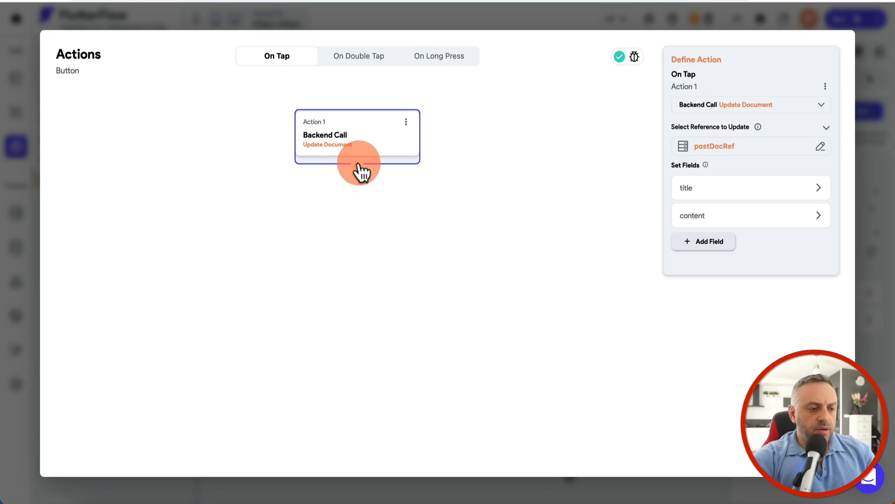
click(358, 164)
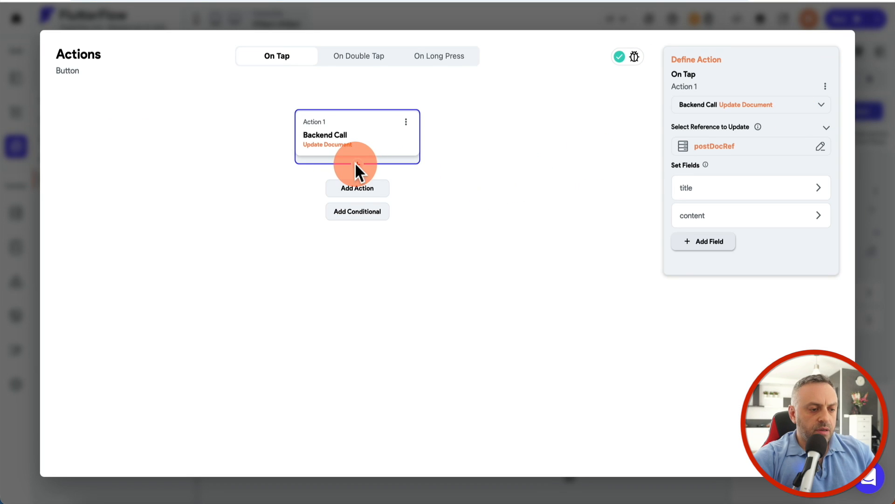
click(359, 198)
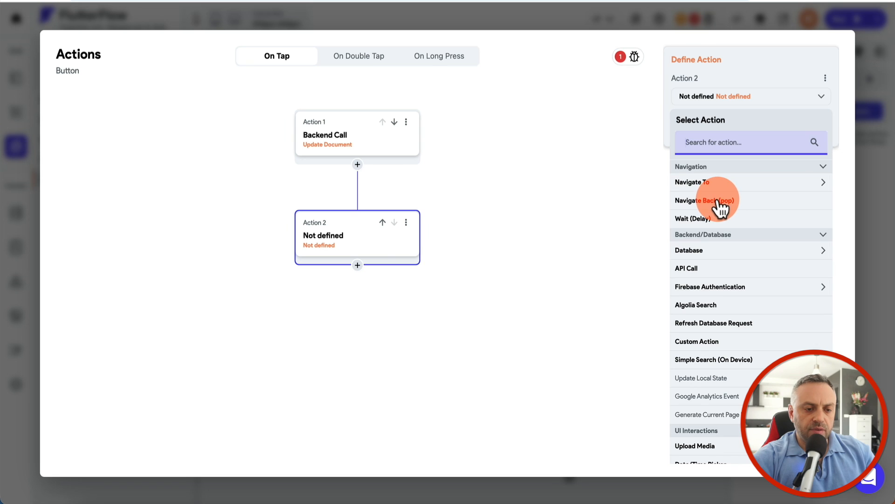
click(719, 202)
- Preview the app again and save a new post titled "title new 2" with body "content new 2"
click(809, 22)
click(852, 20)
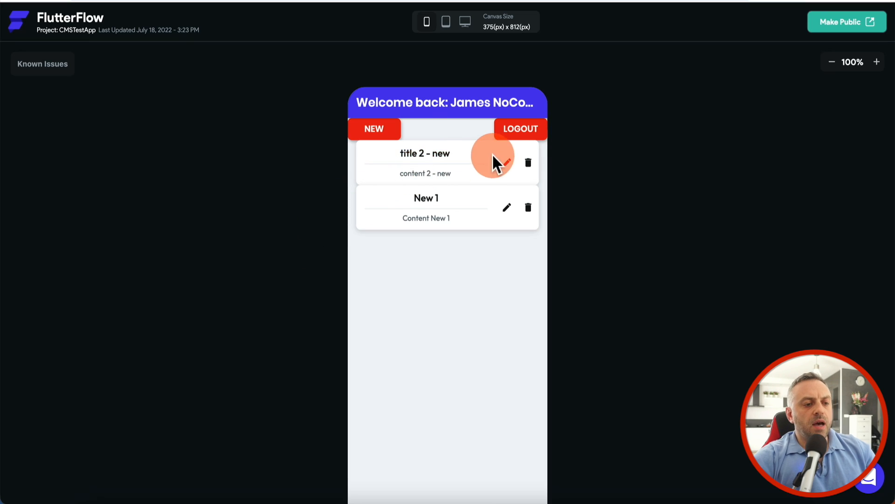
click(373, 134)
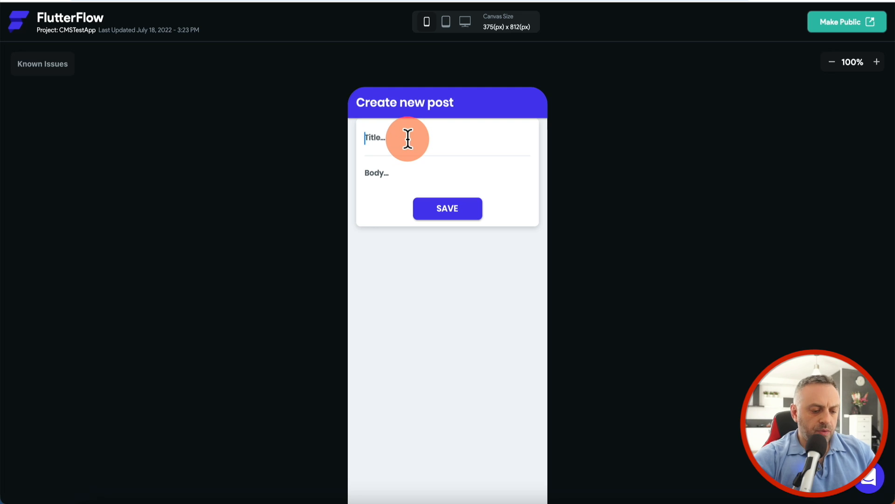
text(title new 2)
click(406, 178)
text(t)
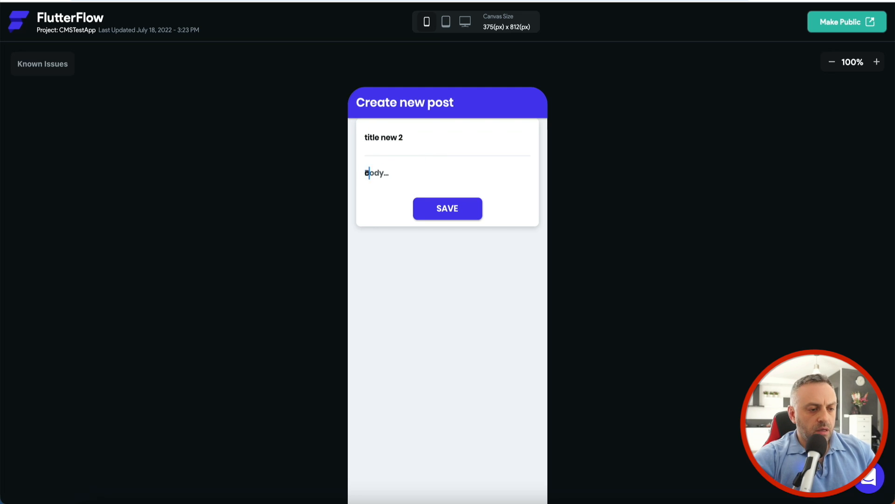
text(ontent new 2)
click(433, 214)
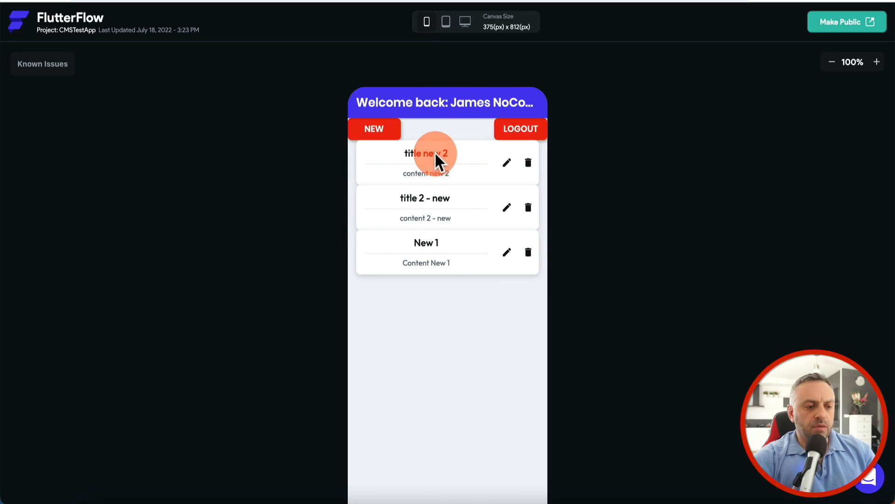
- Edit the "title new 2" post to title "title new 2 - 100" and content "content new 2 - 100", and submit the update
click(508, 164)
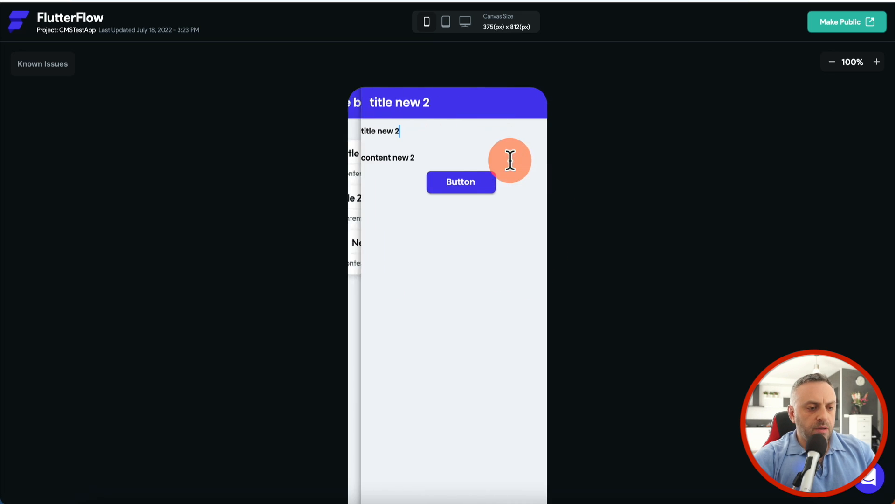
click(422, 134)
text(- 100)
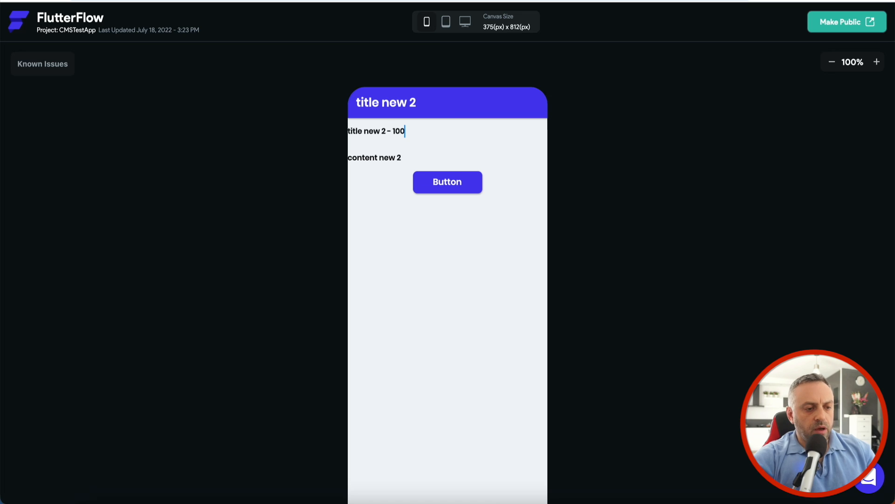
click(418, 158)
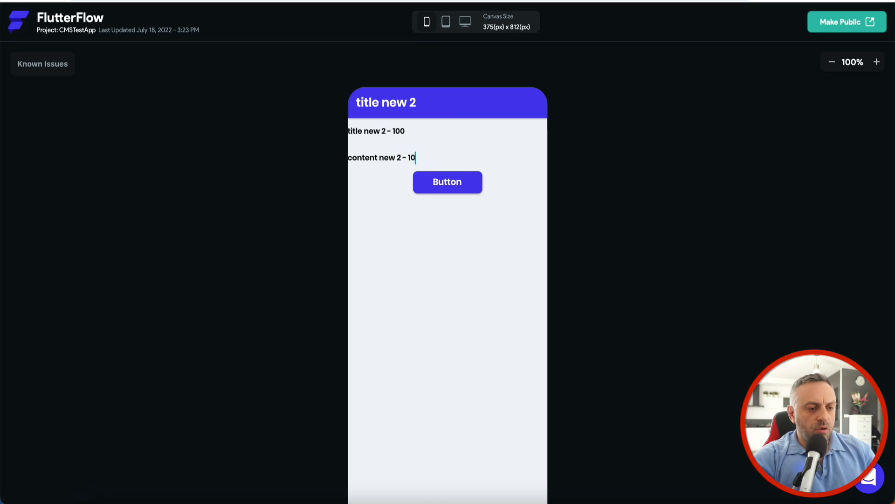
click(436, 183)
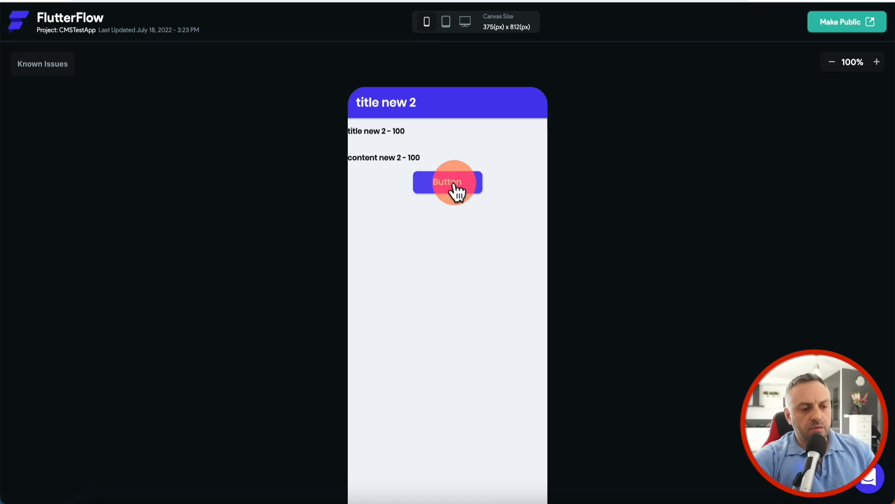